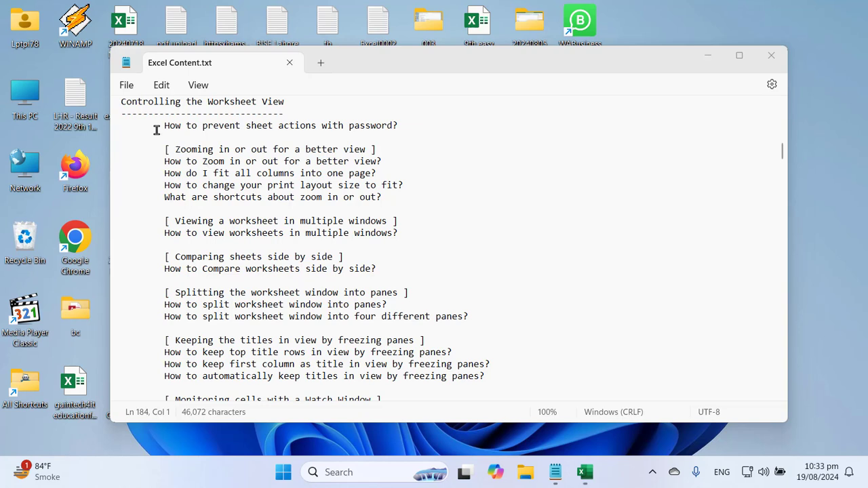
# Select the 'How to prevent sheet actions with password?' line in Notepad and switch to Excel
pyautogui.doubleClick(146, 105)
pyautogui.moveTo(146, 106); pyautogui.dragTo(284, 104)
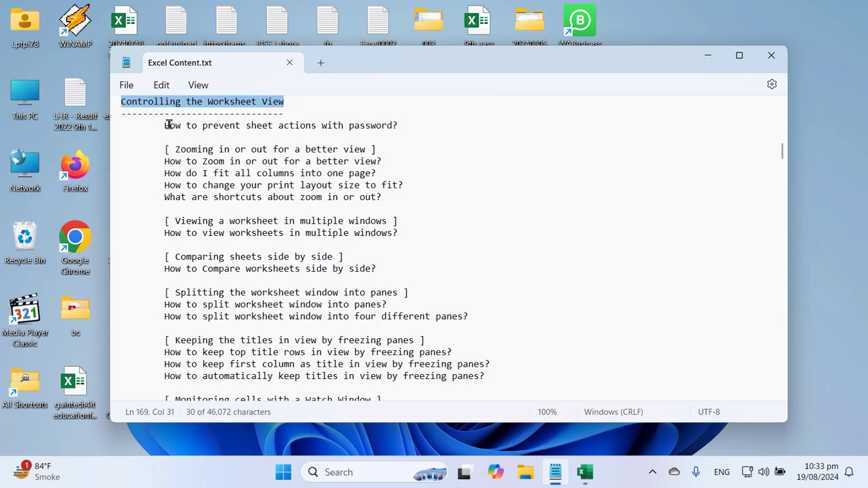
pyautogui.moveTo(171, 127); pyautogui.dragTo(395, 132)
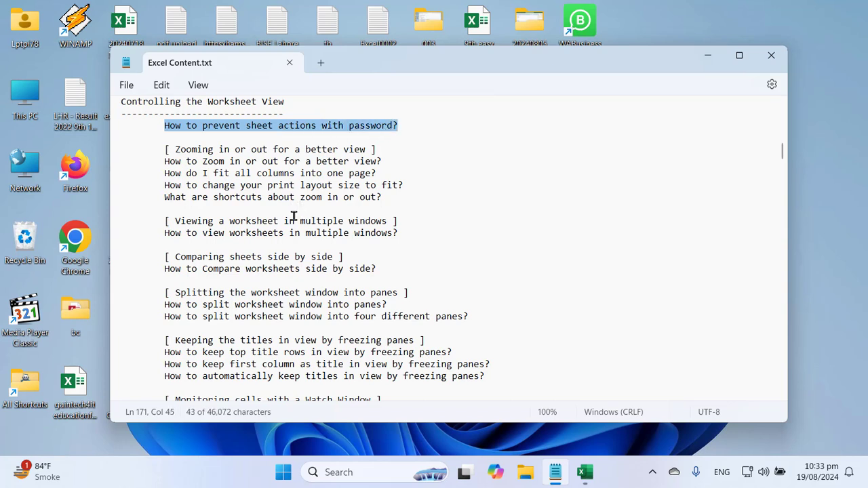
pyautogui.tripleClick(287, 130)
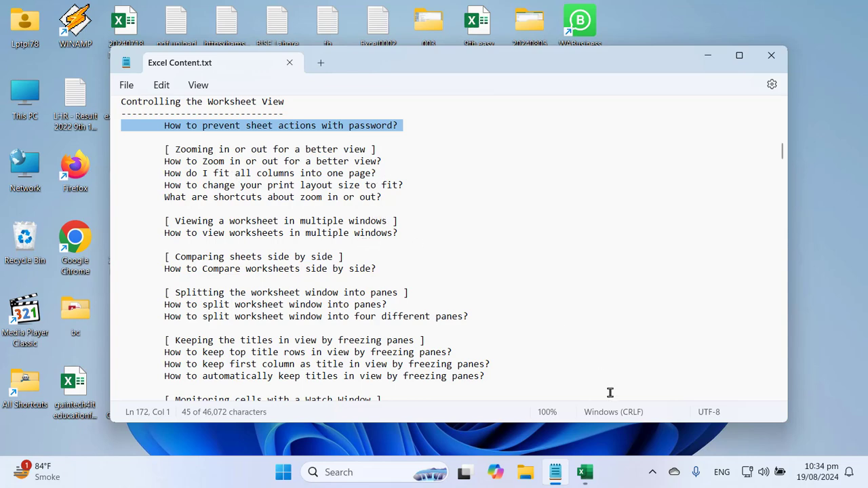
pyautogui.click(586, 473)
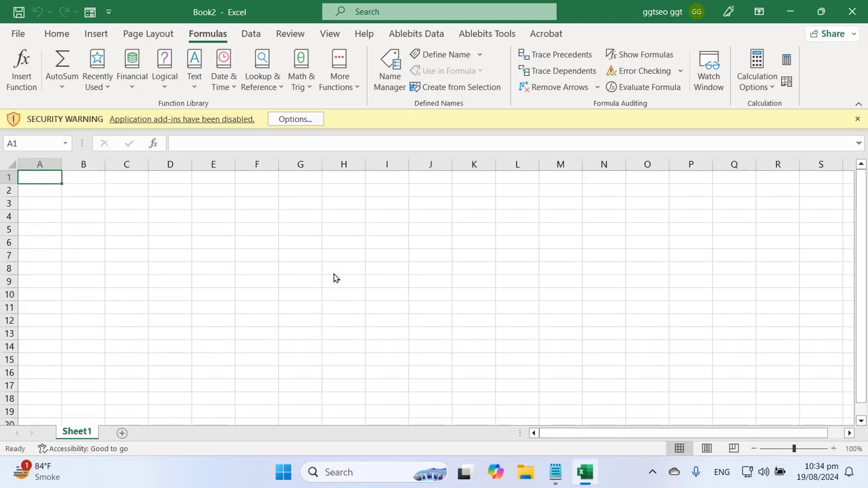
# Dismiss the disabled add-ins security warning and enter 'a' in cell B2
pyautogui.click(343, 268)
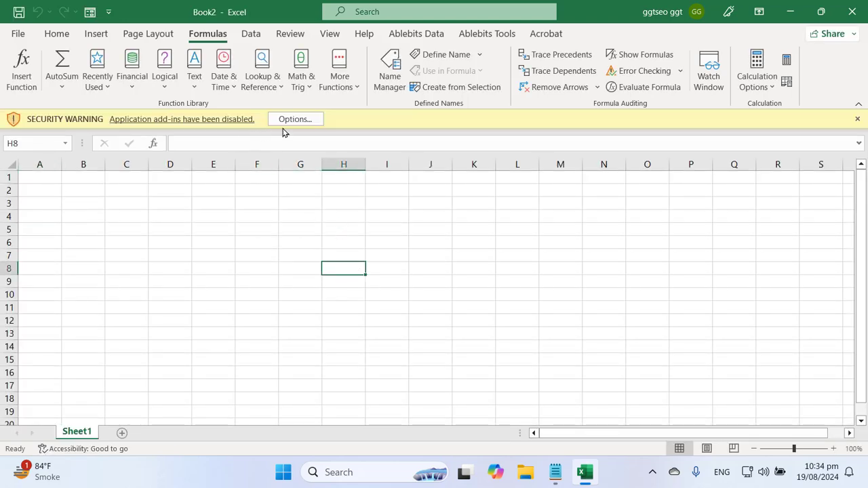
pyautogui.click(858, 119)
pyautogui.click(483, 248)
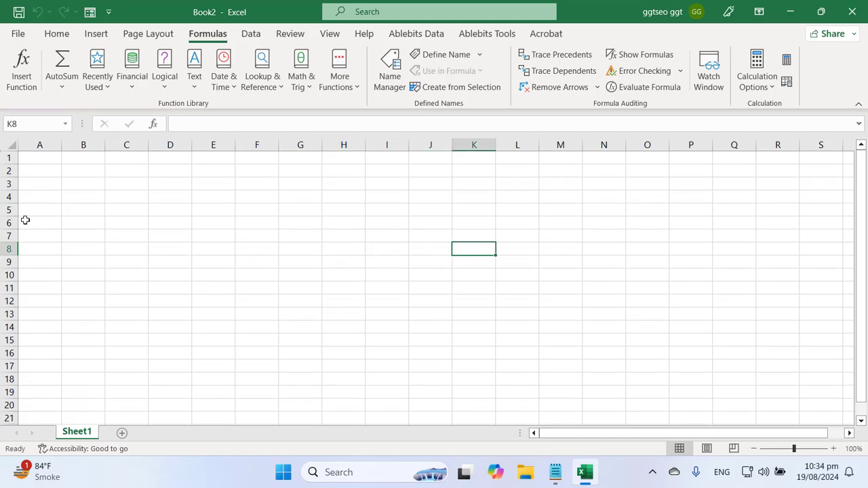
pyautogui.click(80, 173)
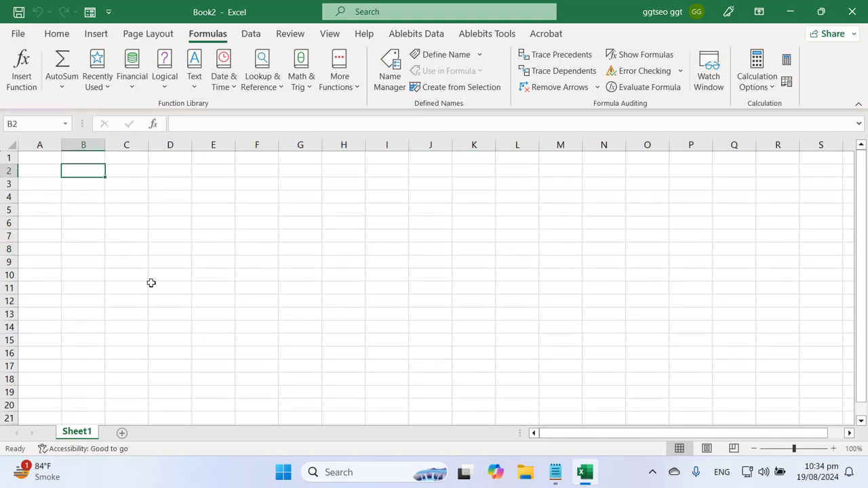
pyautogui.write('a')
pyautogui.press('Return')
pyautogui.click(97, 238)
pyautogui.click(92, 173)
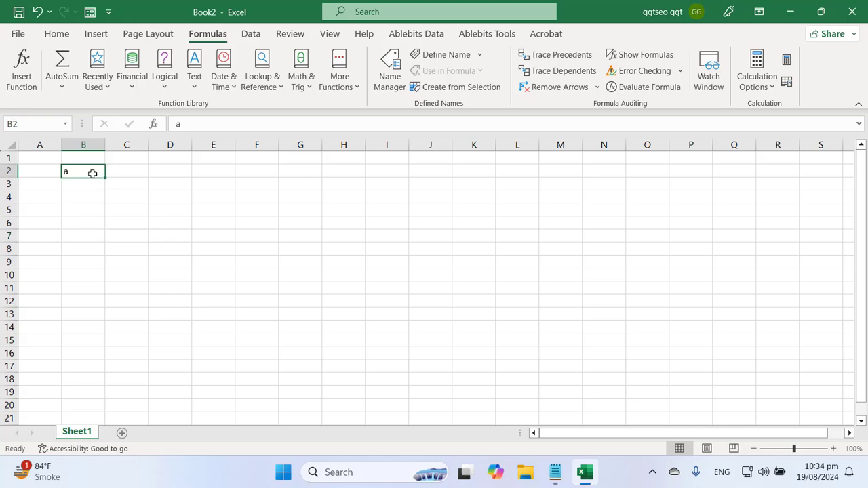
# Look over the Sheet1 tab's options, then bring up the Review tools
pyautogui.rightClick(76, 435)
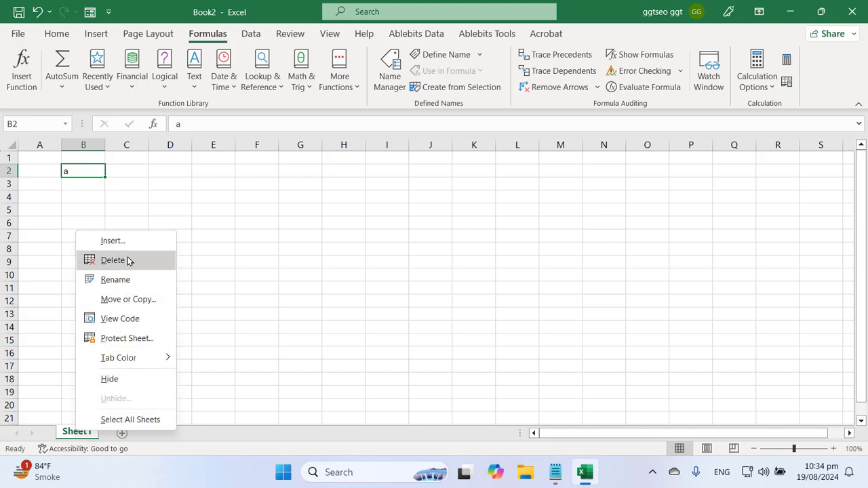
pyautogui.click(290, 267)
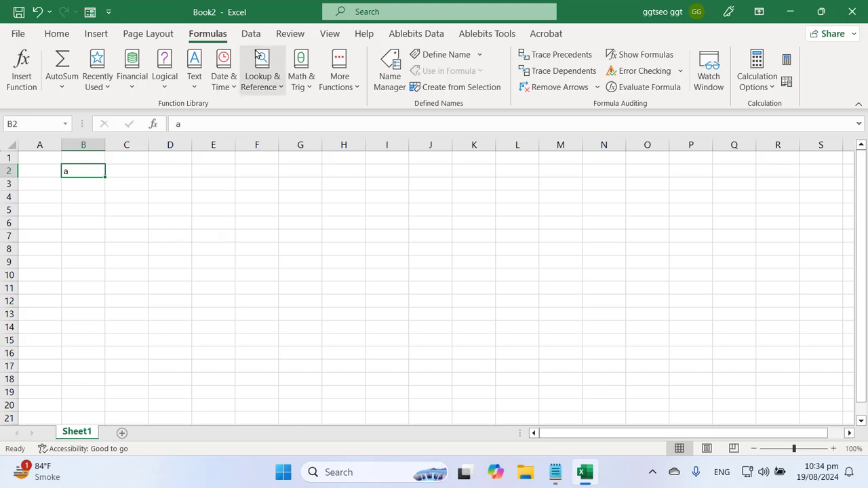
pyautogui.click(292, 35)
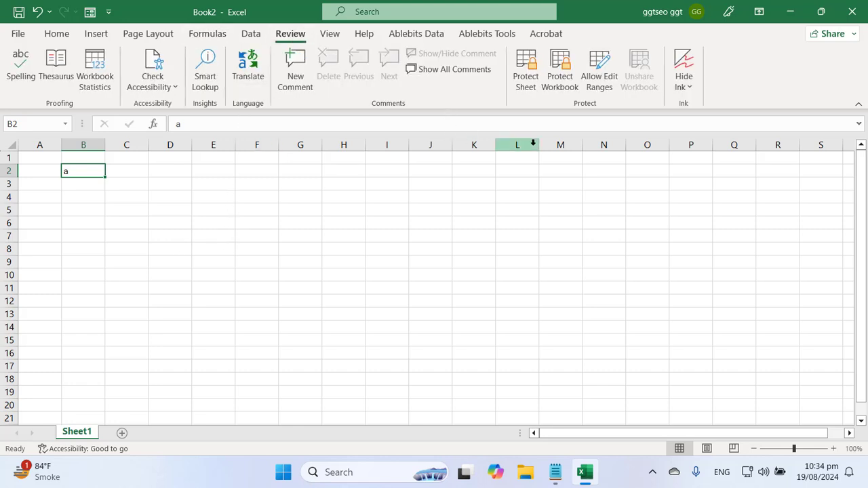
# Protect the workbook structure with a password, confirming it a second time
pyautogui.click(561, 76)
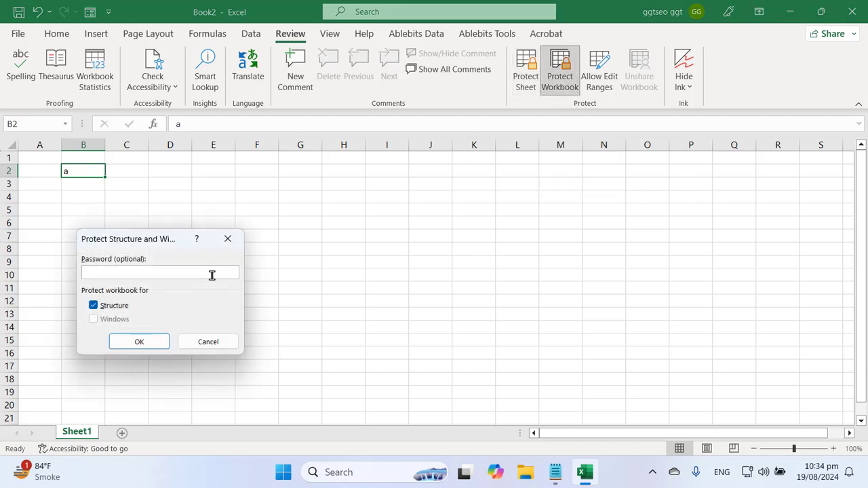
pyautogui.press('Return')
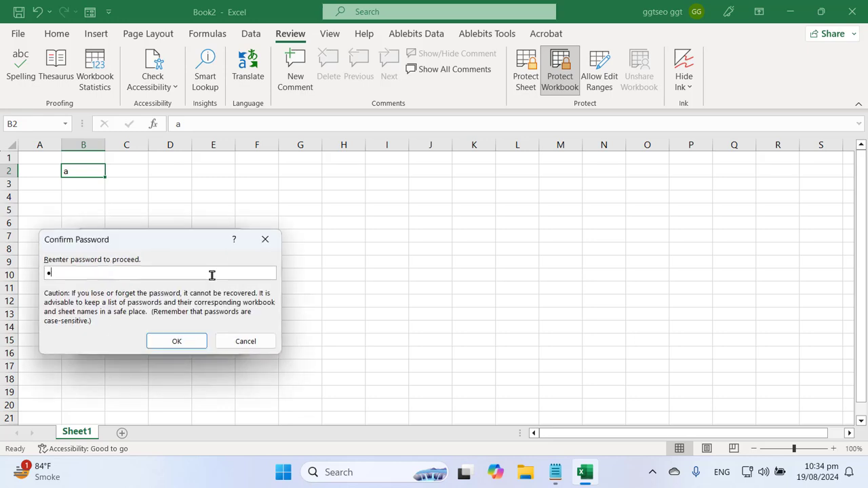
pyautogui.press('Return')
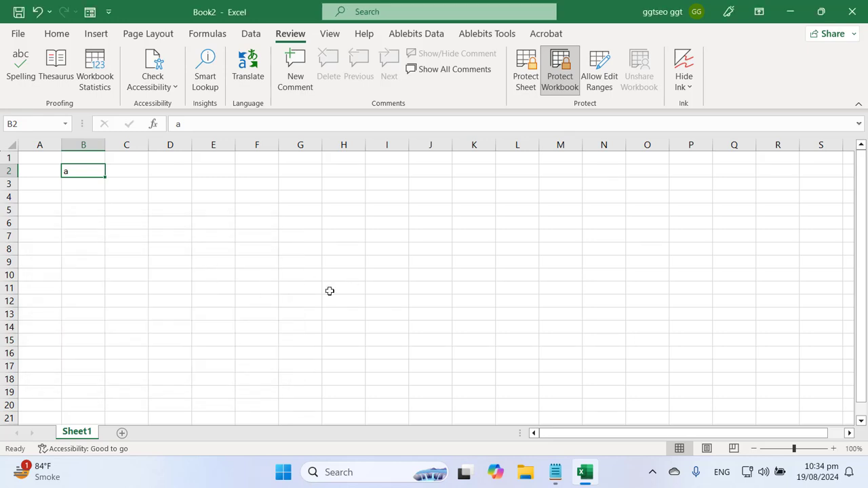
# Check that Sheet1's tab options like Delete and Rename are now greyed out
pyautogui.click(196, 289)
pyautogui.click(168, 222)
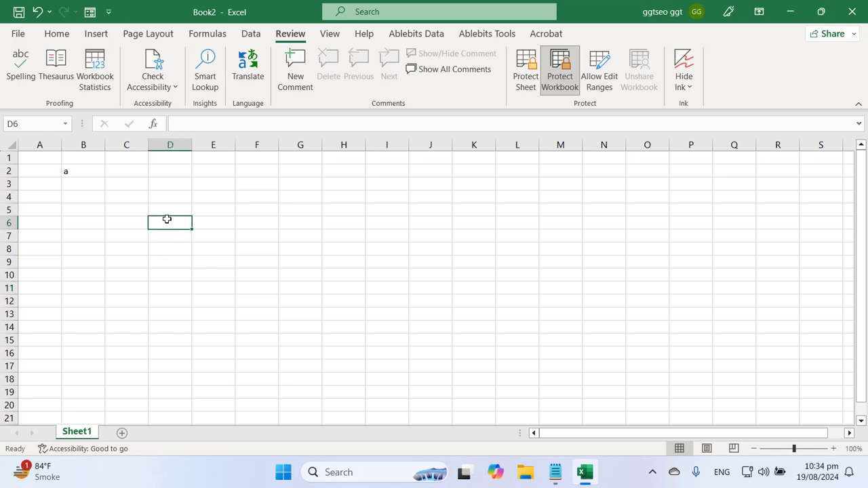
pyautogui.click(202, 279)
pyautogui.moveTo(133, 190); pyautogui.dragTo(248, 260)
pyautogui.rightClick(213, 221)
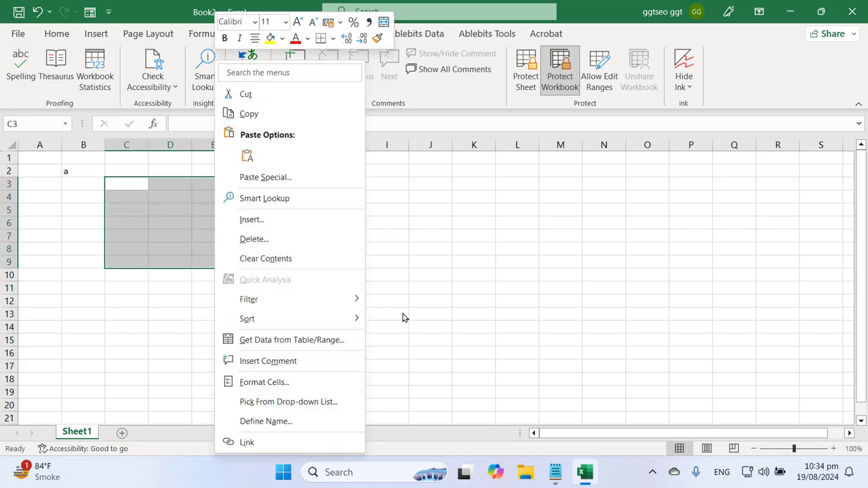
pyautogui.press('Escape')
pyautogui.click(267, 281)
pyautogui.click(116, 198)
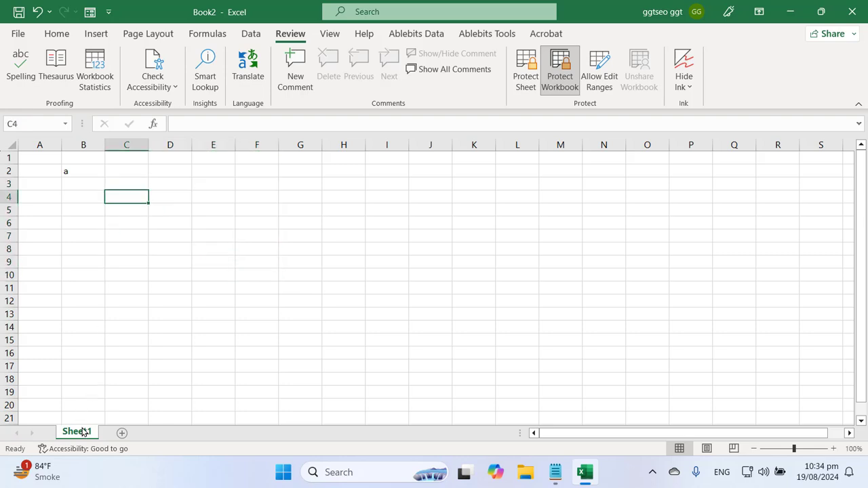
pyautogui.rightClick(83, 432)
pyautogui.rightClick(75, 438)
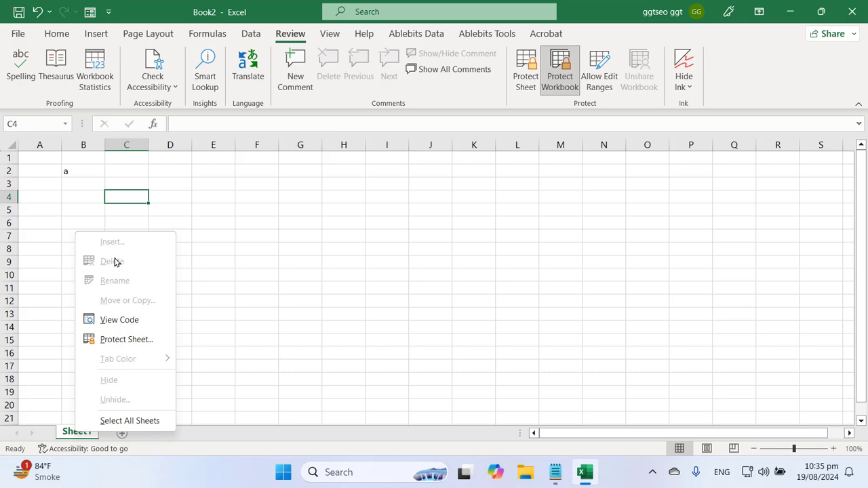
pyautogui.click(422, 279)
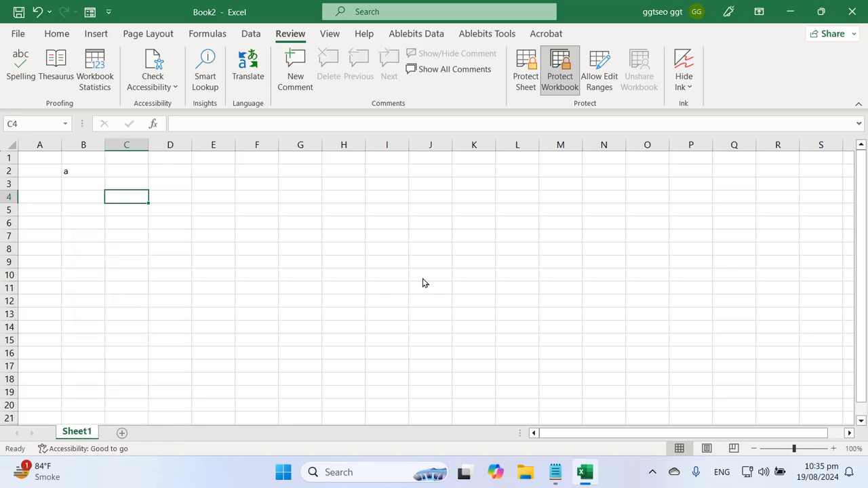
# Remove the workbook structure protection by entering its password
pyautogui.click(561, 68)
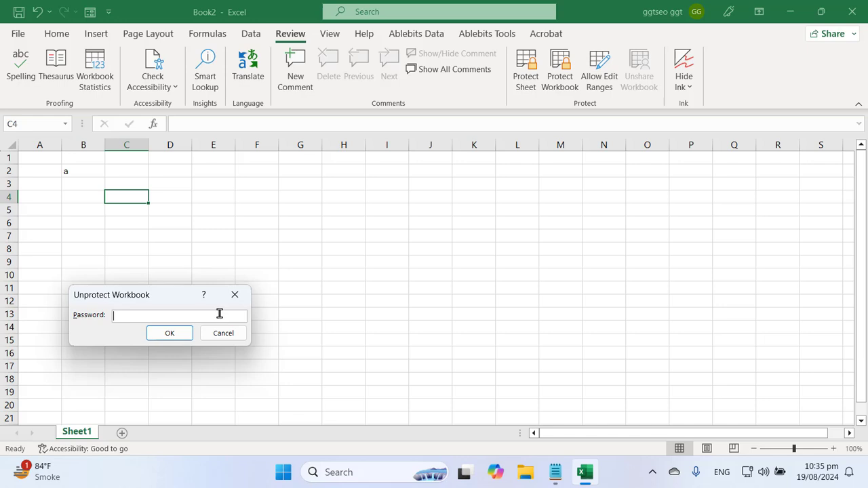
pyautogui.press('Return')
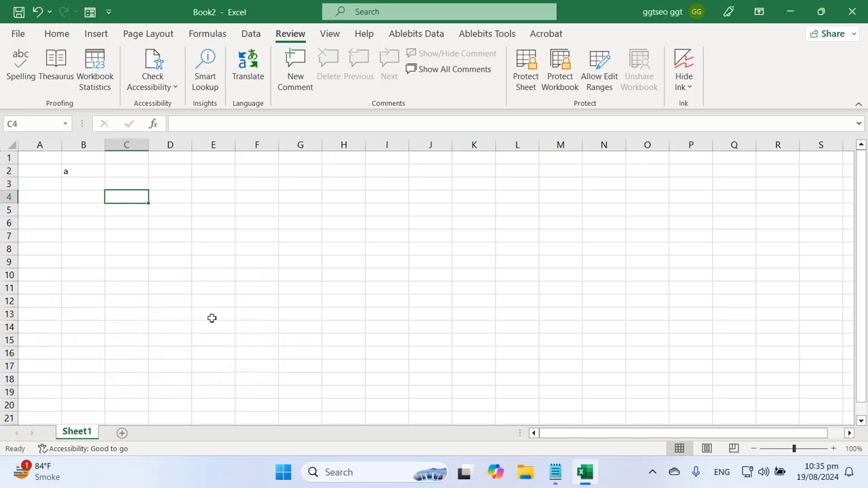
pyautogui.click(118, 341)
pyautogui.click(94, 265)
pyautogui.click(68, 419)
# Verify the Sheet1 tab options are enabled again, then switch back to Notepad
pyautogui.rightClick(71, 420)
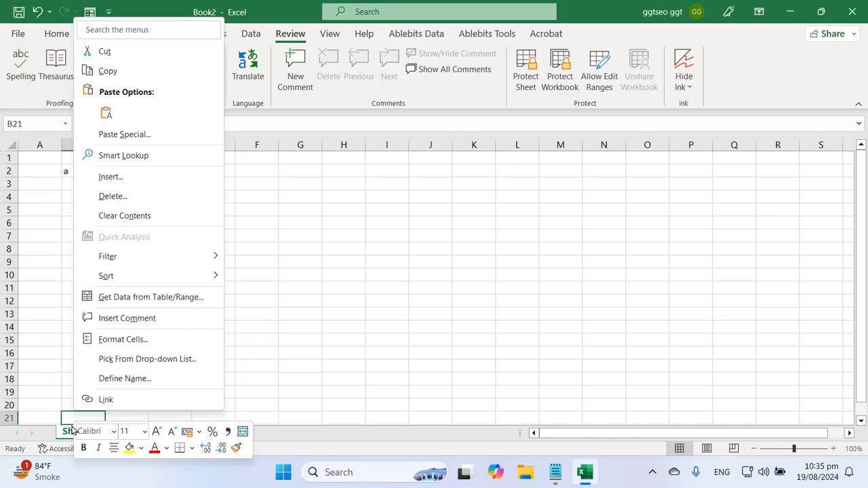
pyautogui.click(66, 429)
pyautogui.rightClick(77, 432)
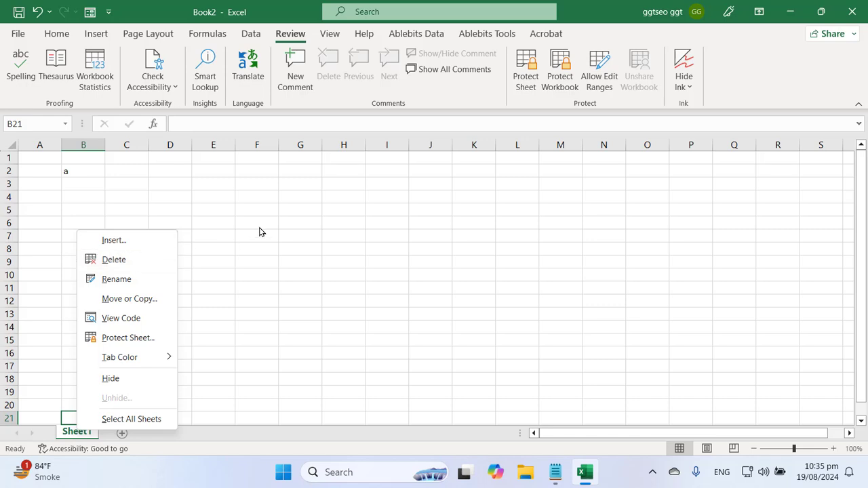
pyautogui.click(165, 221)
pyautogui.click(73, 198)
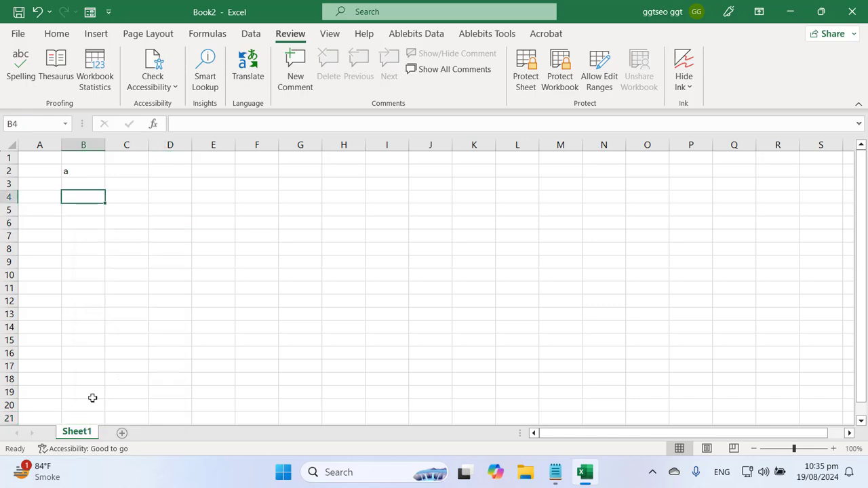
pyautogui.rightClick(83, 433)
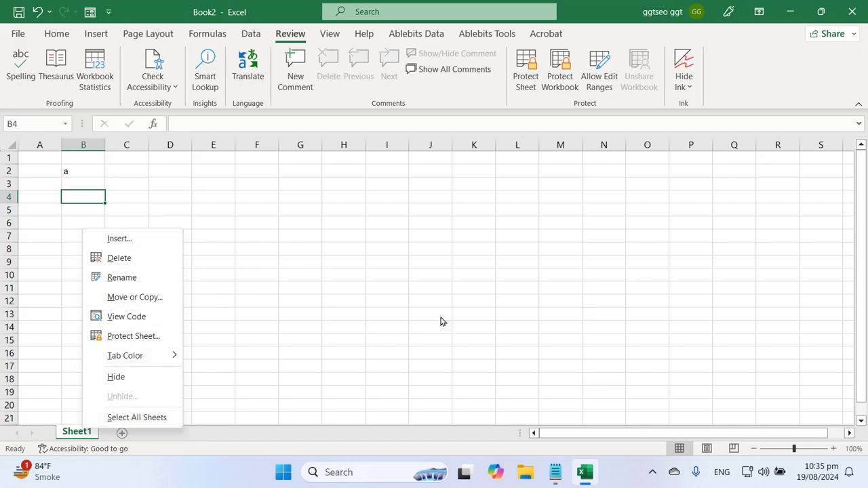
pyautogui.press('Escape')
pyautogui.hotkey('alt', 'Tab')
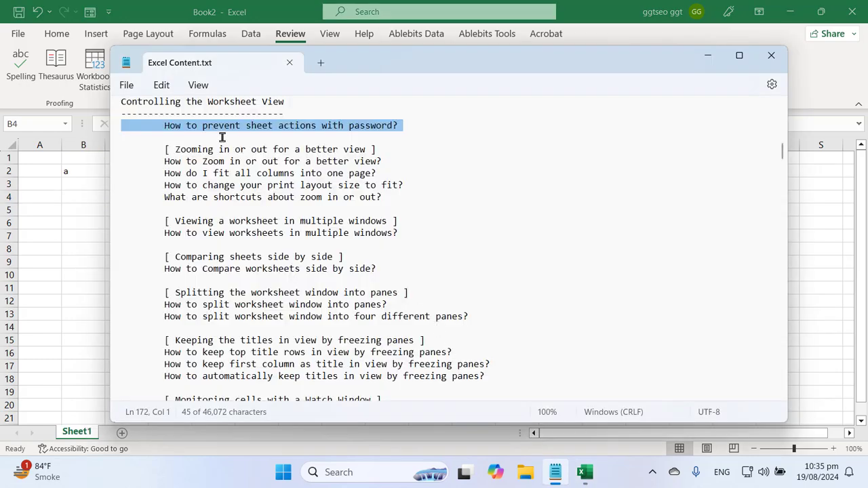
# Highlight the 'How to Zoom in or out for a better view?' line and return to Book2
pyautogui.click(195, 126)
pyautogui.doubleClick(257, 129)
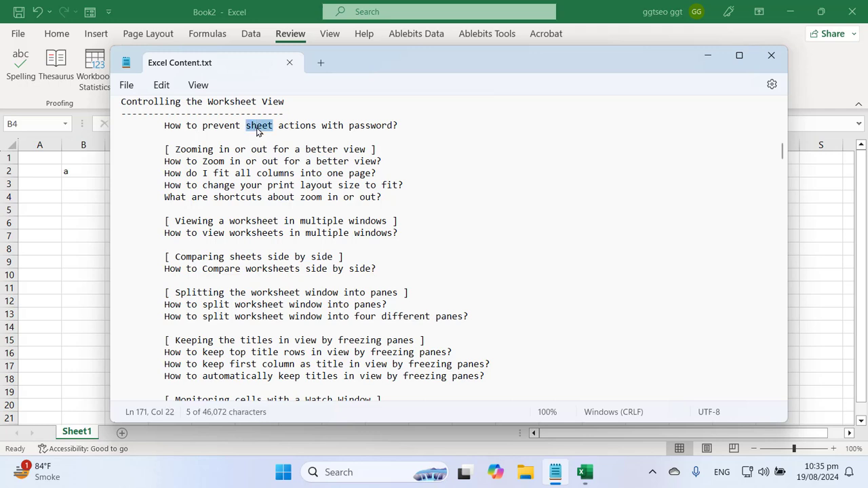
pyautogui.tripleClick(330, 128)
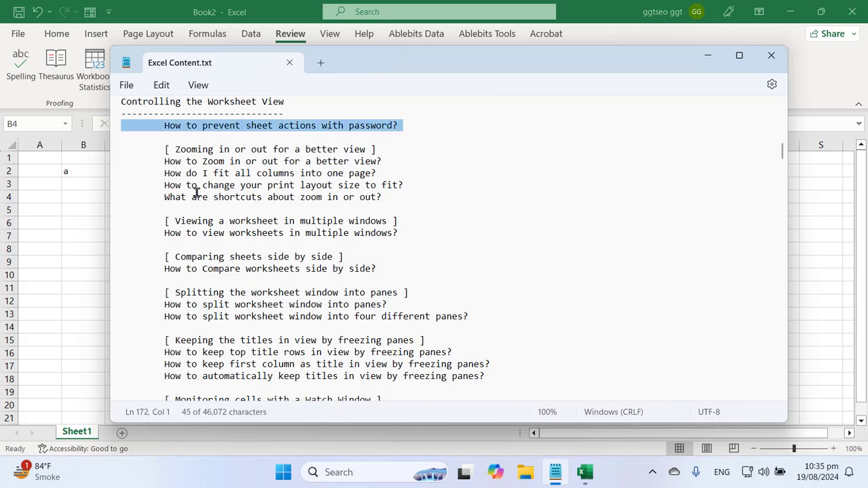
pyautogui.moveTo(176, 149); pyautogui.dragTo(353, 152)
pyautogui.click(246, 185)
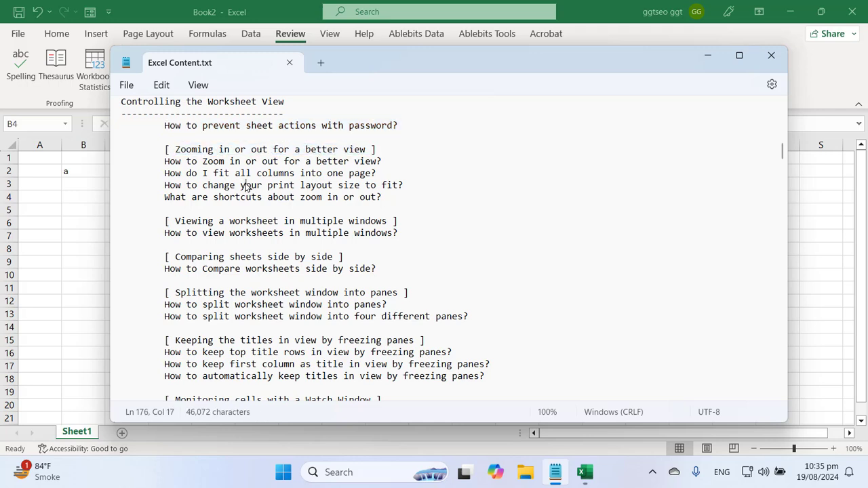
pyautogui.click(653, 476)
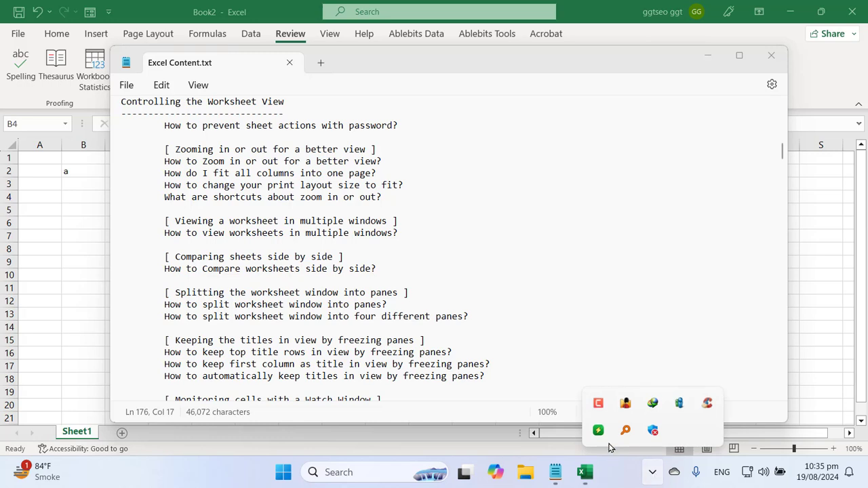
pyautogui.click(597, 403)
pyautogui.click(798, 417)
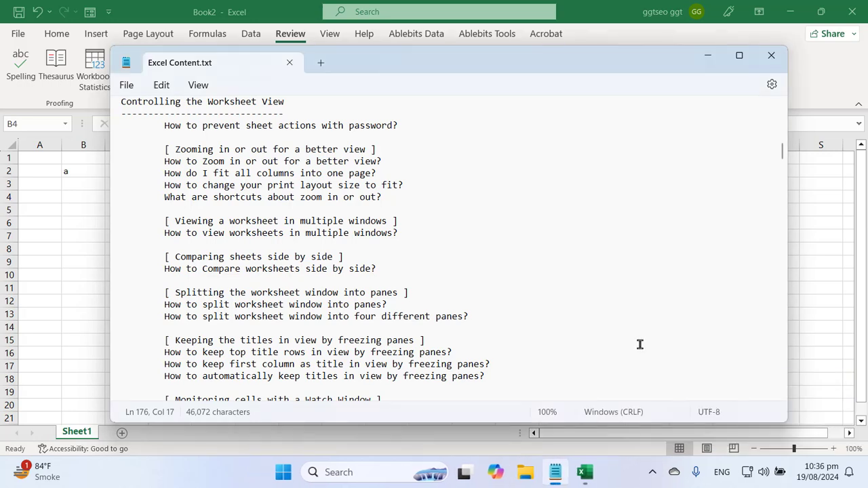
pyautogui.tripleClick(173, 163)
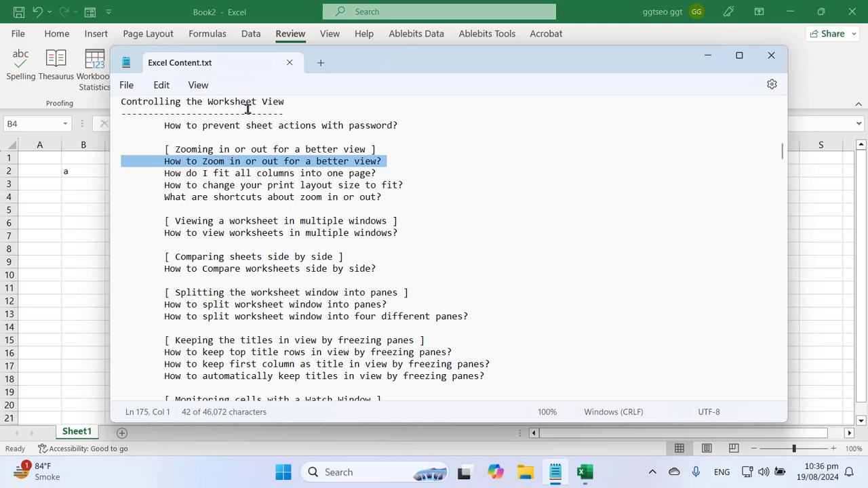
pyautogui.click(188, 5)
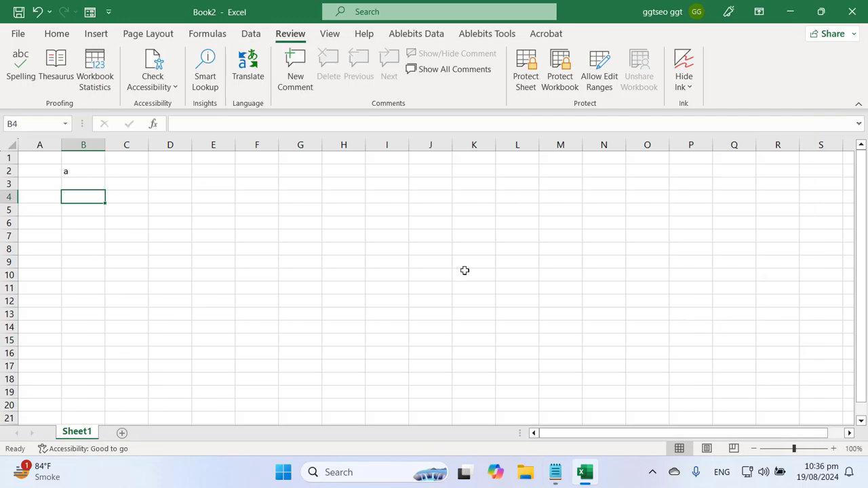
# Set Sheet1's magnification to 75% through the Zoom dialog
pyautogui.click(330, 34)
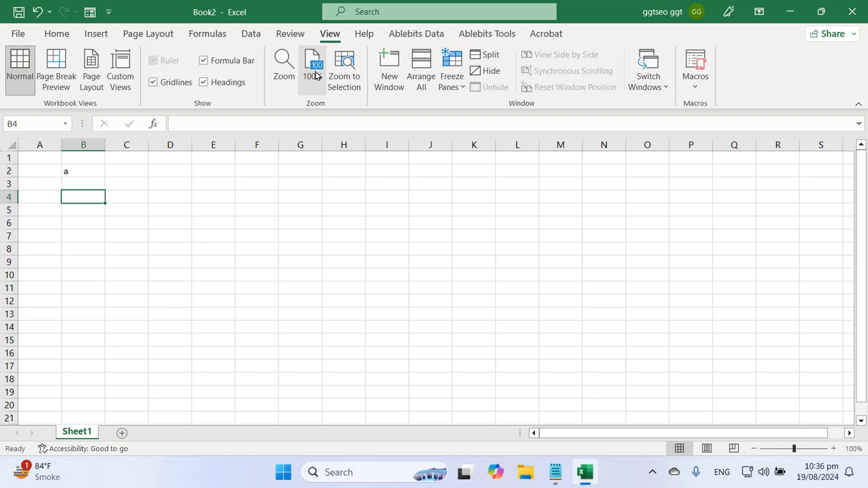
pyautogui.click(287, 70)
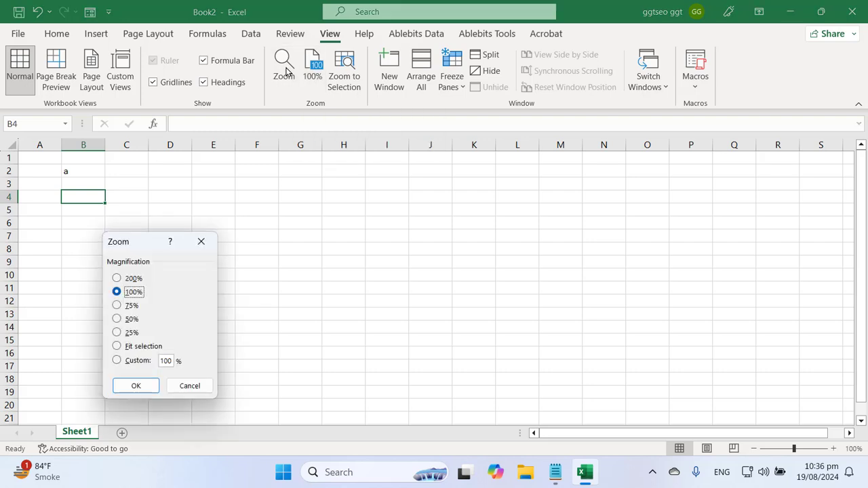
pyautogui.click(127, 309)
pyautogui.click(135, 385)
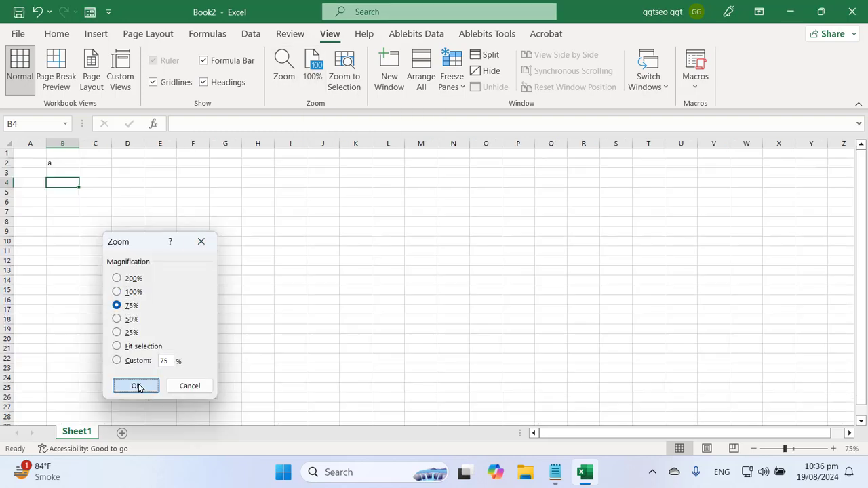
# Enlarge the sheet with the status-bar zoom slider and return to cell B2
pyautogui.click(785, 454)
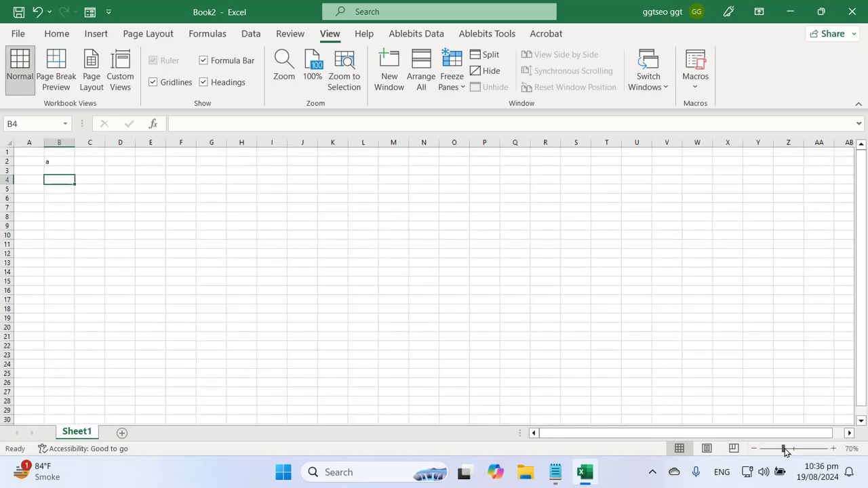
pyautogui.moveTo(785, 453); pyautogui.dragTo(806, 456)
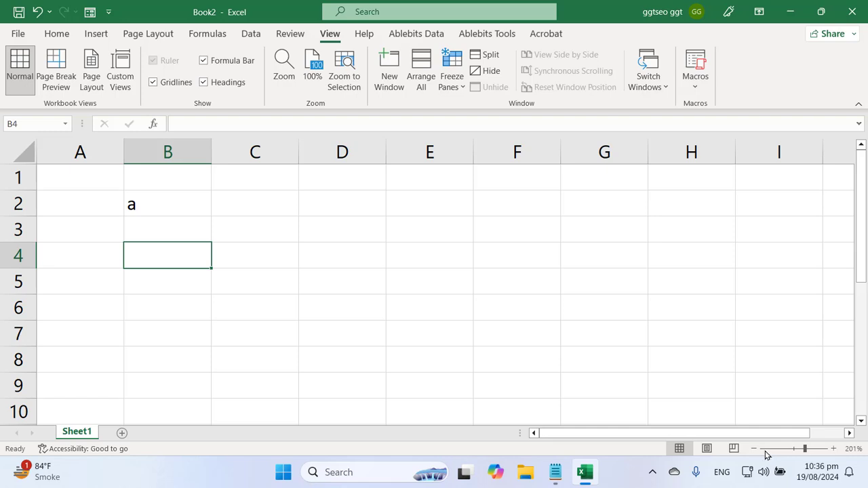
pyautogui.click(283, 341)
pyautogui.click(138, 218)
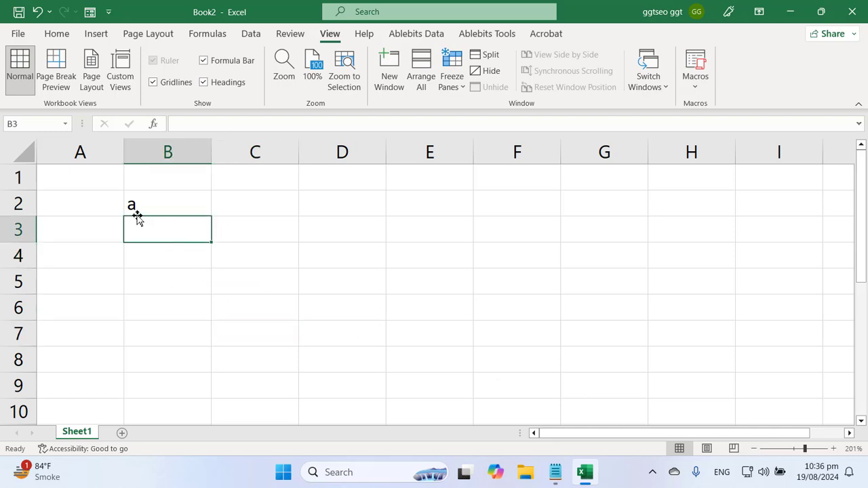
pyautogui.press('Up')
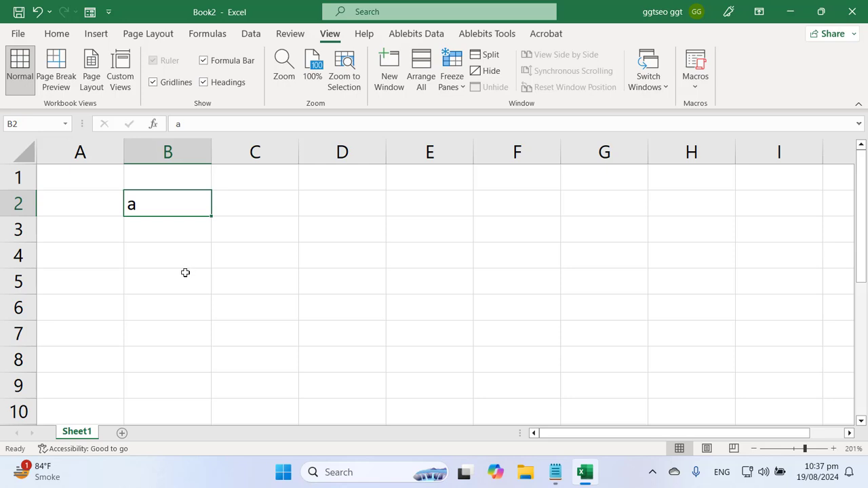
# Select the 'How do I fit all columns into one page?' line in the Notepad notes
pyautogui.click(555, 472)
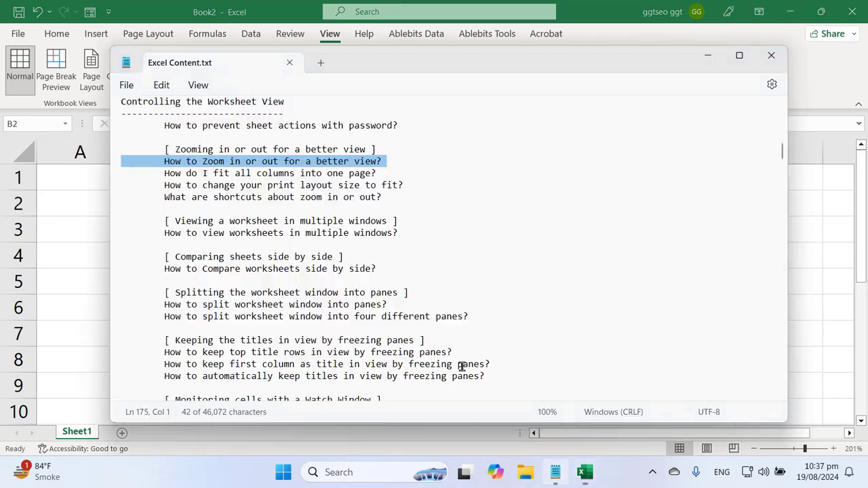
pyautogui.tripleClick(285, 280)
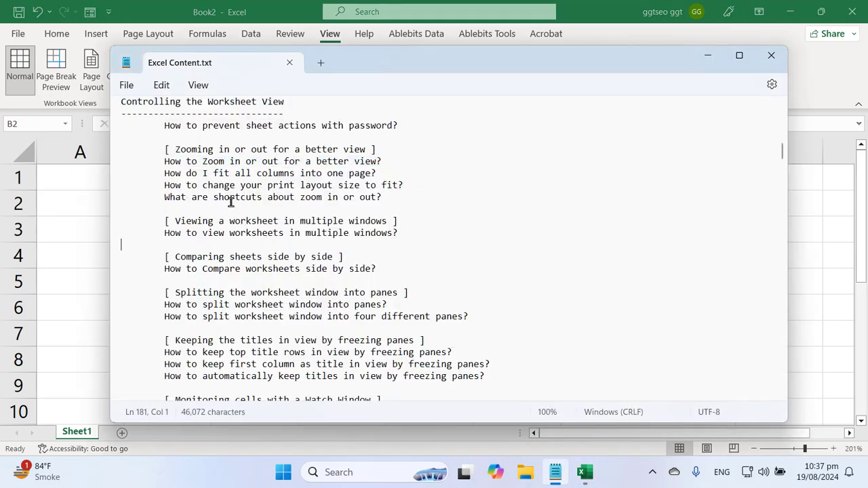
pyautogui.tripleClick(176, 173)
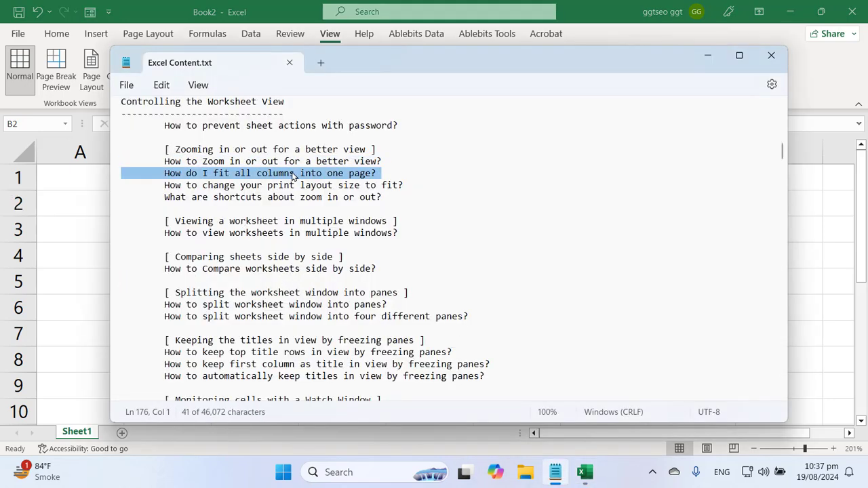
# Return to Book2 and reset its zoom to 100%
pyautogui.click(209, 3)
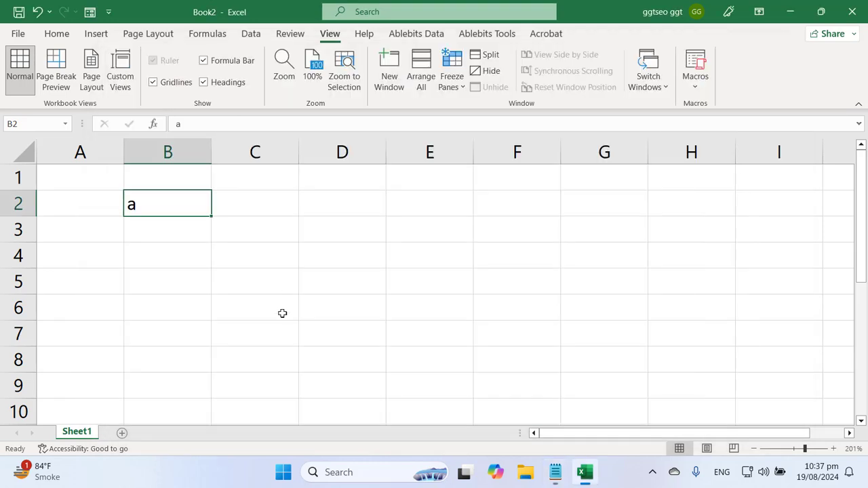
pyautogui.click(281, 312)
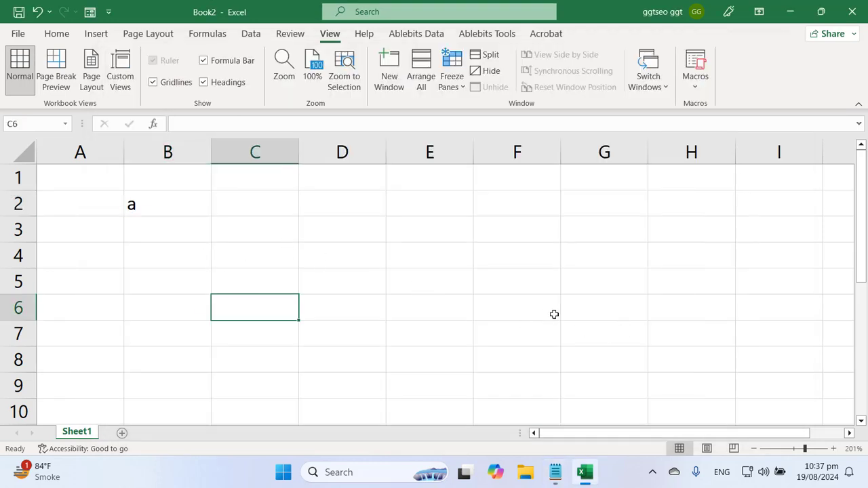
pyautogui.click(313, 68)
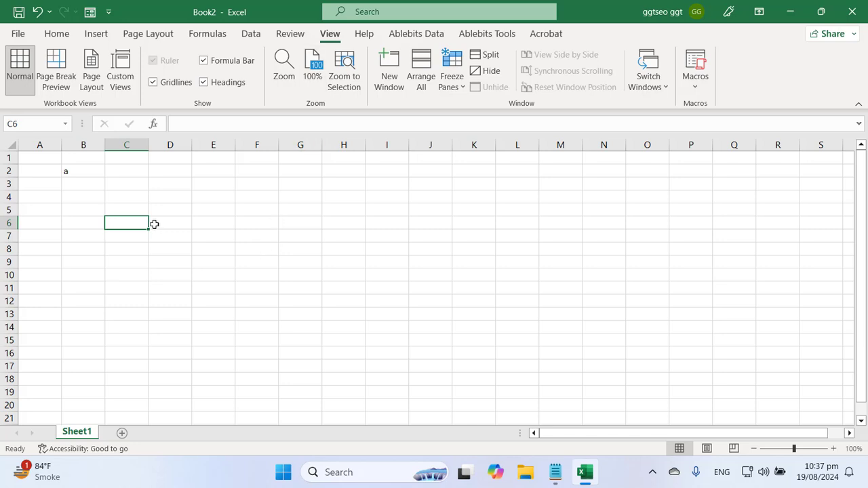
pyautogui.click(71, 171)
# Enter 1 in A1 and fill it across columns A to S and down many rows
pyautogui.hotkey('ctrl', 'Home')
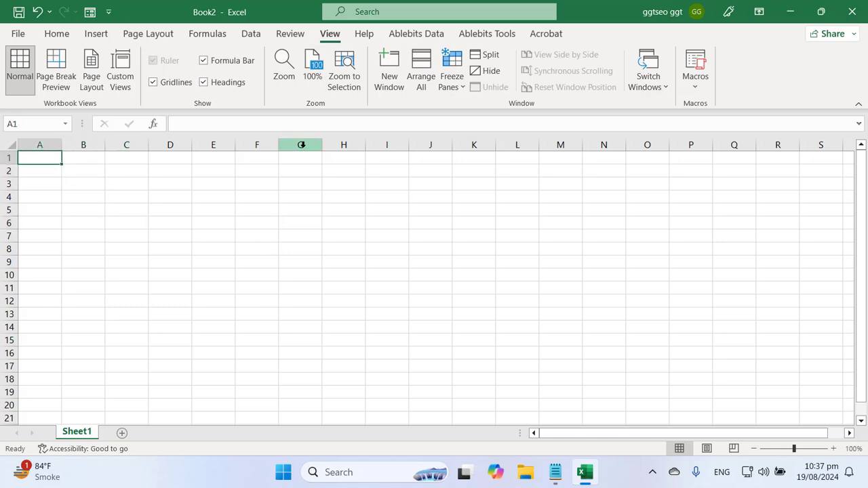
pyautogui.write('1')
pyautogui.press('Return')
pyautogui.click(54, 161)
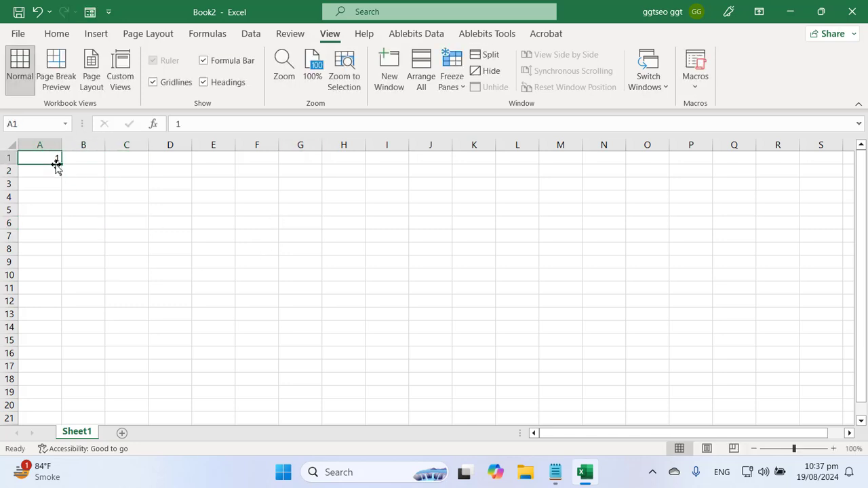
pyautogui.moveTo(62, 166); pyautogui.dragTo(818, 158)
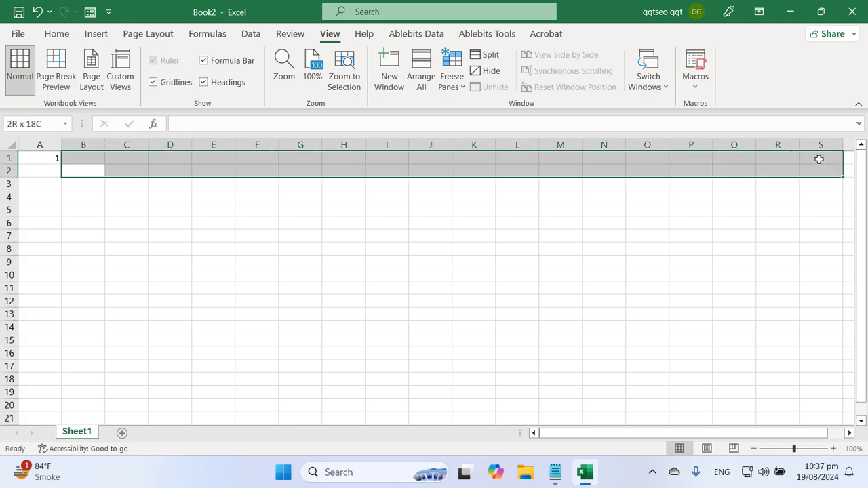
pyautogui.click(42, 160)
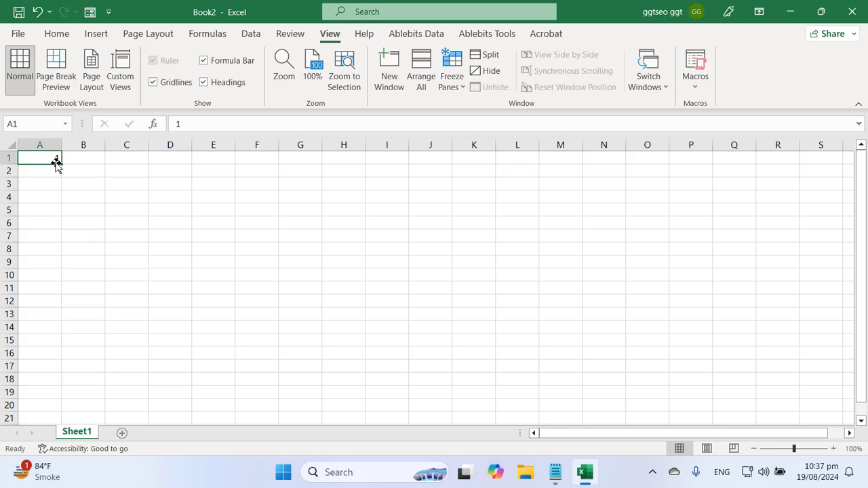
pyautogui.moveTo(62, 164); pyautogui.dragTo(775, 349)
pyautogui.hotkey('ctrl', 'Home')
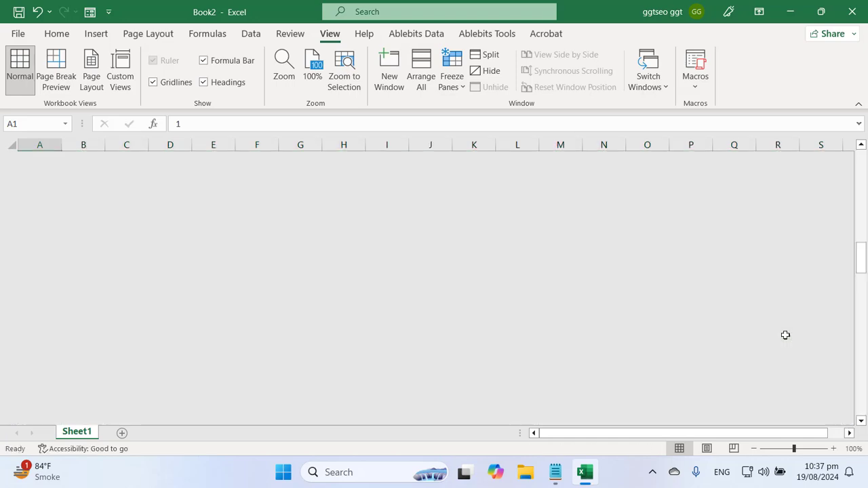
pyautogui.click(585, 327)
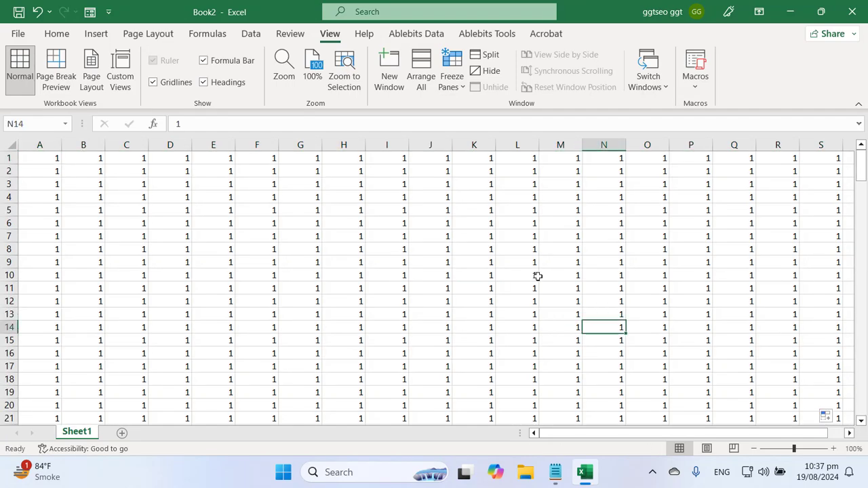
pyautogui.click(18, 34)
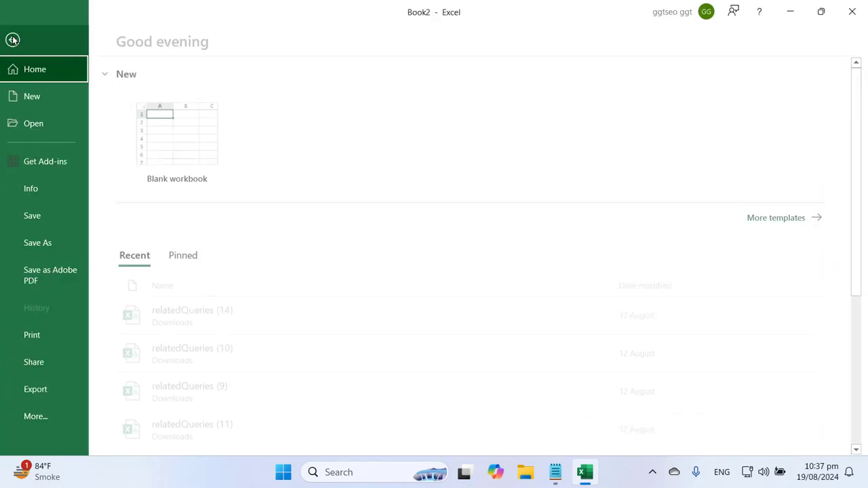
pyautogui.click(42, 341)
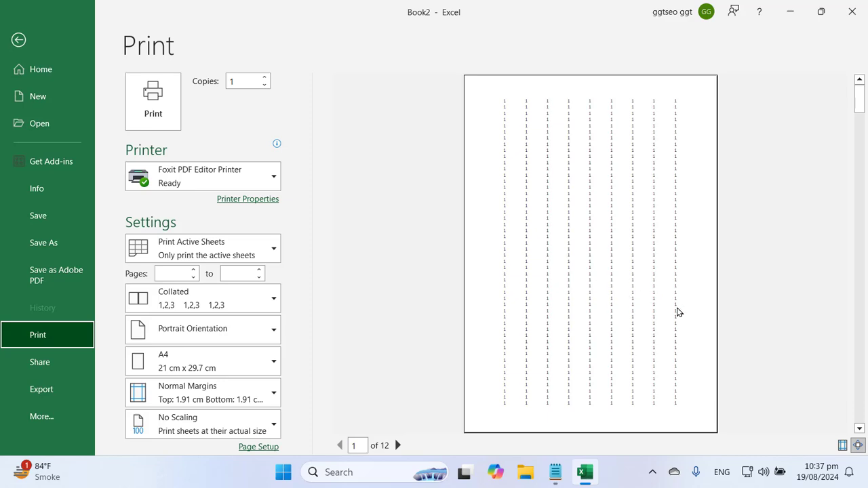
pyautogui.press('Escape')
pyautogui.click(384, 261)
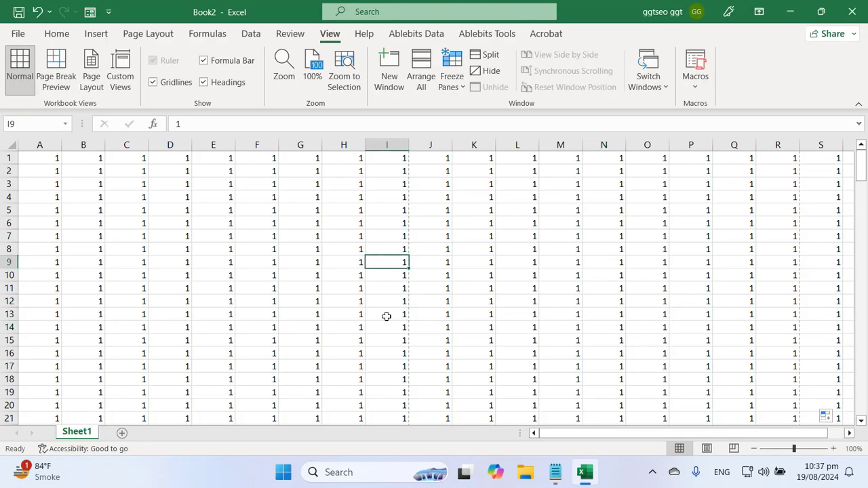
pyautogui.click(302, 311)
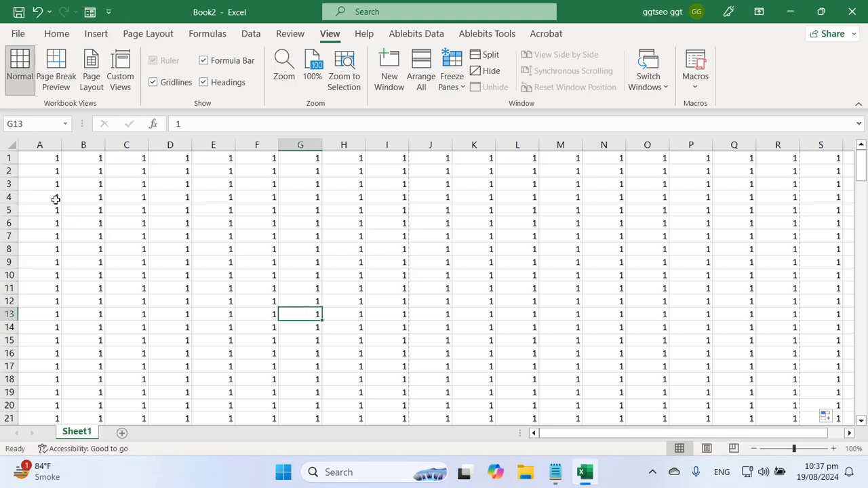
pyautogui.moveTo(419, 184); pyautogui.dragTo(404, 238)
pyautogui.click(400, 212)
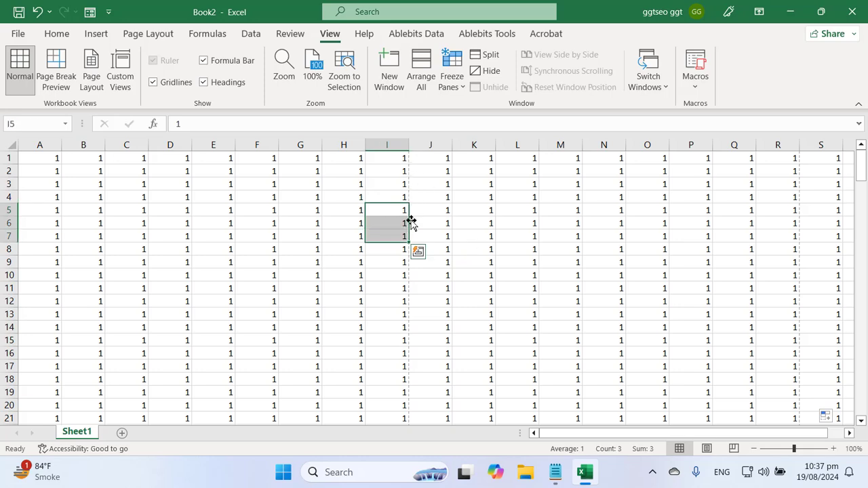
pyautogui.hotkey('ctrl', 'Down')
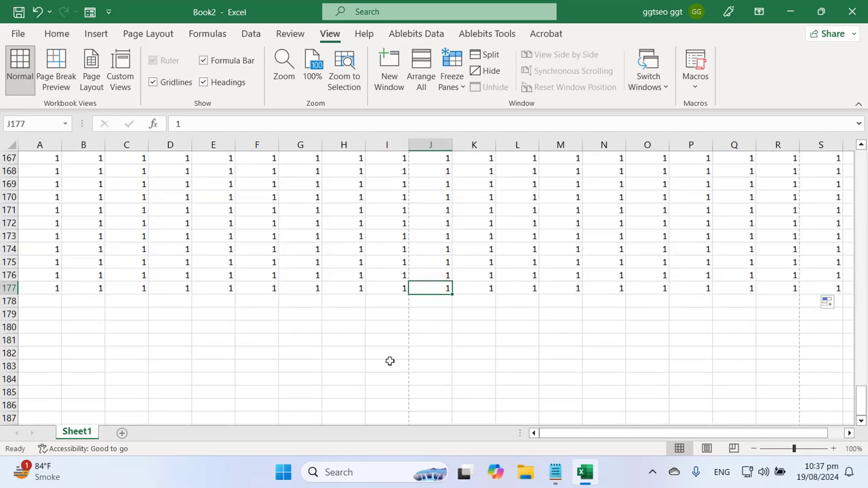
pyautogui.click(388, 352)
pyautogui.scroll(6, 439, 326)
pyautogui.scroll(20, 439, 326)
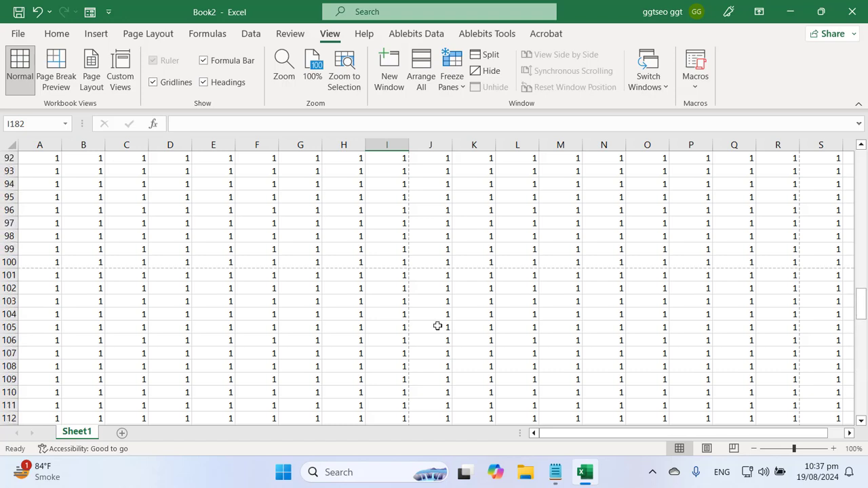
pyautogui.click(437, 261)
pyautogui.click(428, 199)
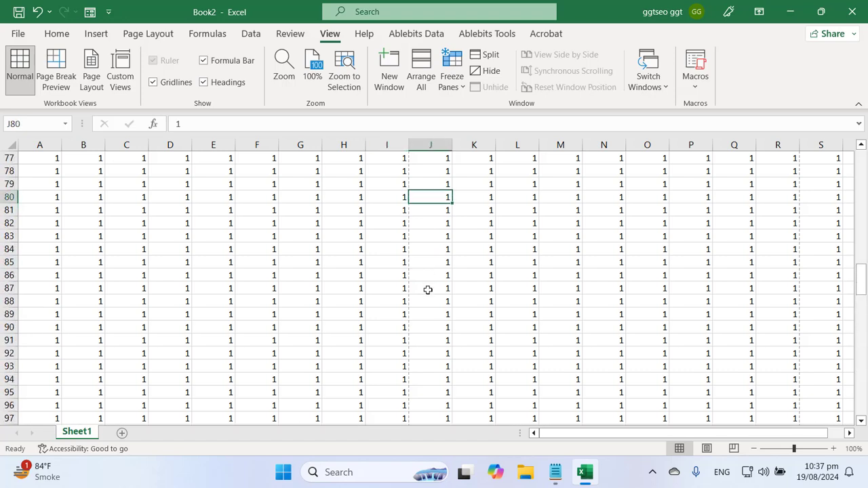
pyautogui.click(429, 236)
pyautogui.scroll(5, 422, 315)
pyautogui.scroll(-5, 423, 313)
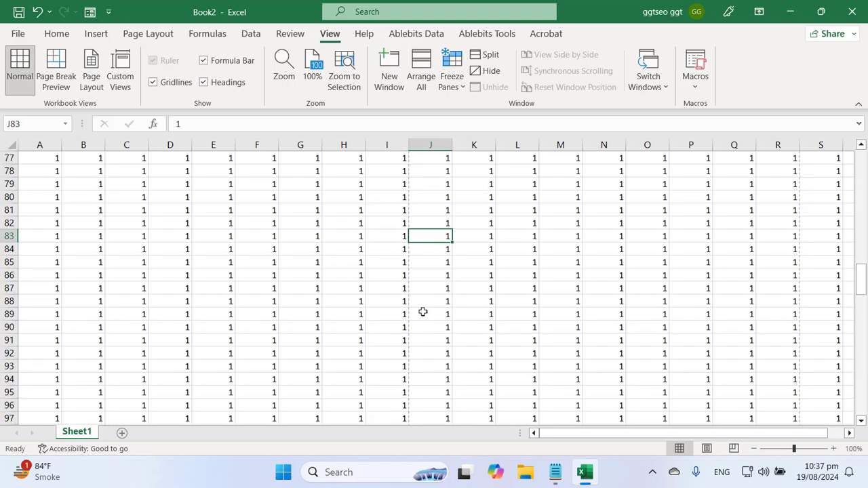
pyautogui.scroll(-2, 423, 312)
pyautogui.scroll(-5, 423, 312)
pyautogui.scroll(2, 422, 312)
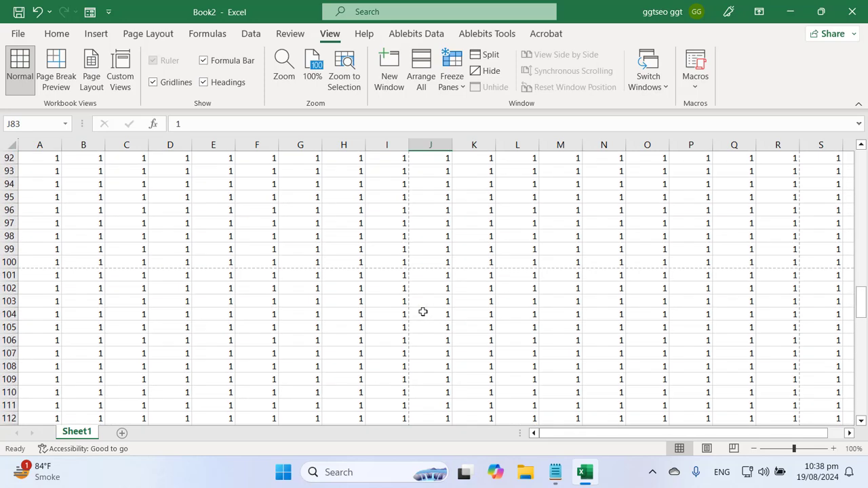
pyautogui.click(301, 263)
pyautogui.moveTo(302, 268); pyautogui.dragTo(533, 261)
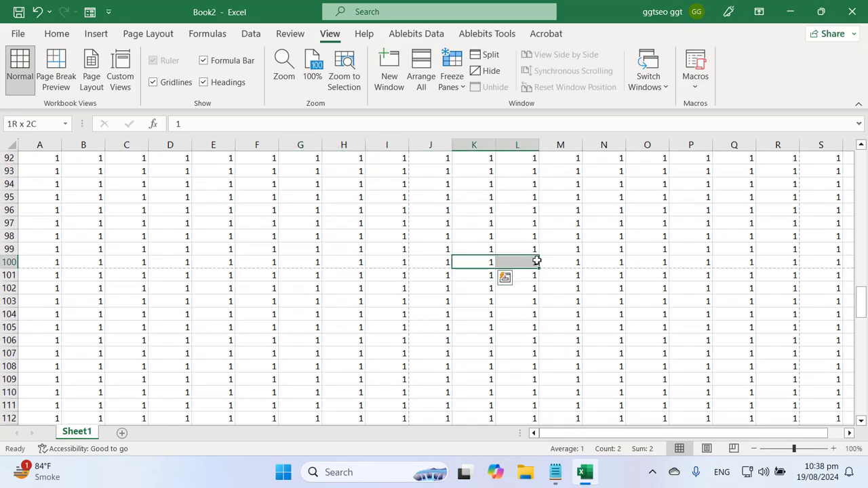
pyautogui.scroll(10, 466, 301)
pyautogui.scroll(10, 465, 300)
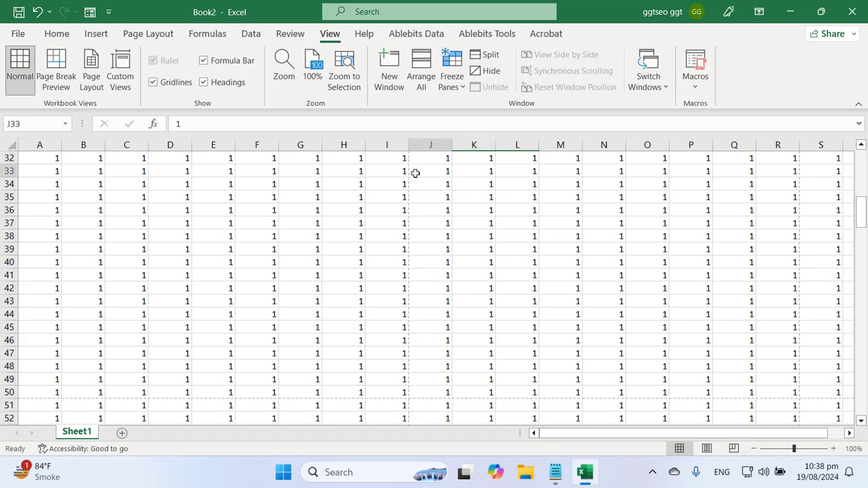
pyautogui.moveTo(414, 172); pyautogui.dragTo(424, 314)
pyautogui.click(424, 237)
pyautogui.scroll(-3, 209, 285)
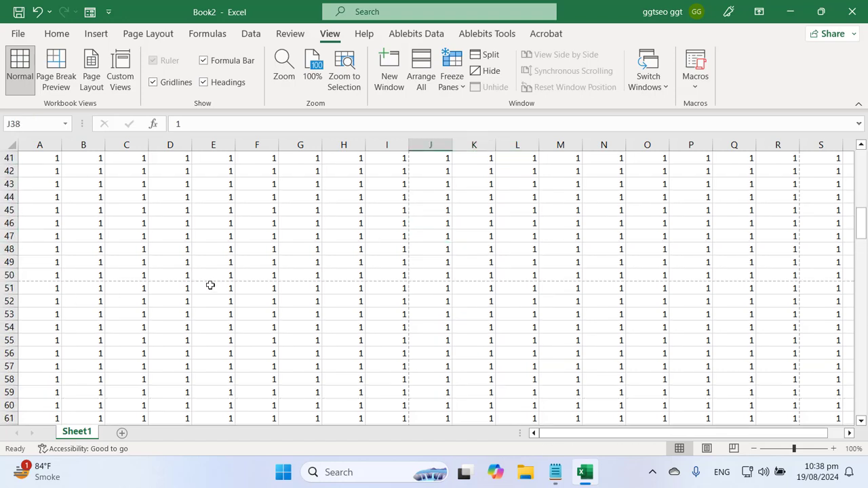
pyautogui.scroll(12, 209, 285)
pyautogui.scroll(1, 210, 285)
pyautogui.click(248, 246)
pyautogui.scroll(1, 300, 274)
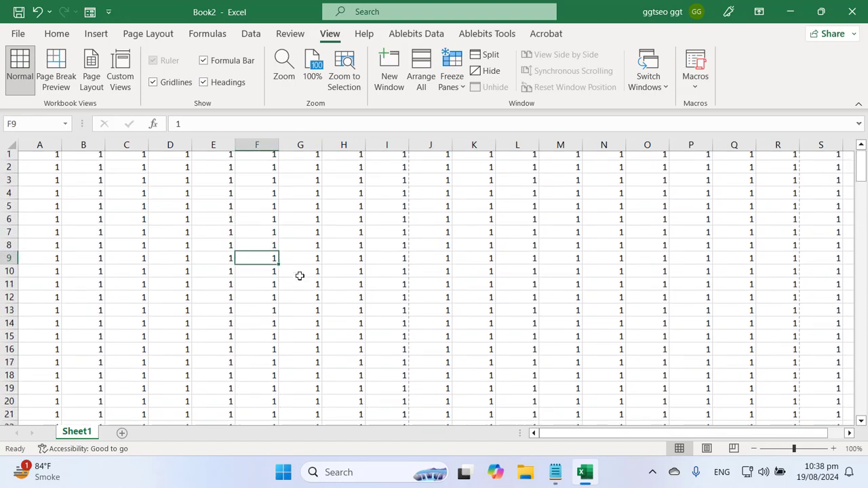
pyautogui.click(318, 213)
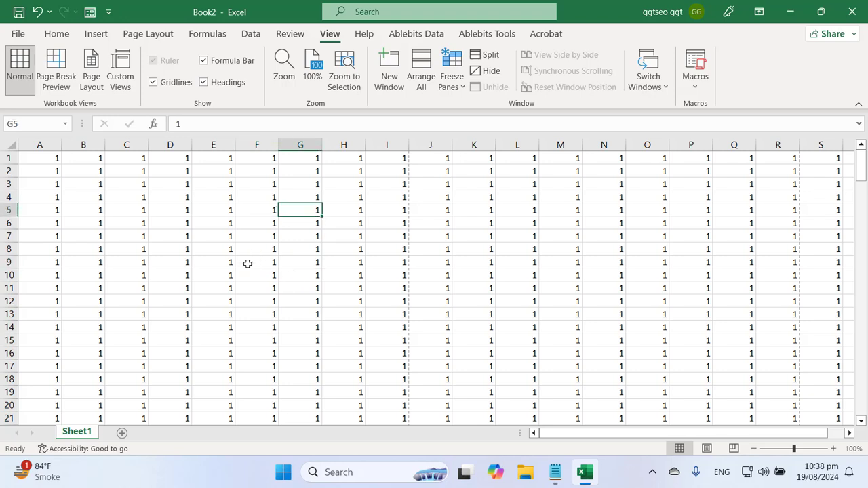
pyautogui.click(42, 158)
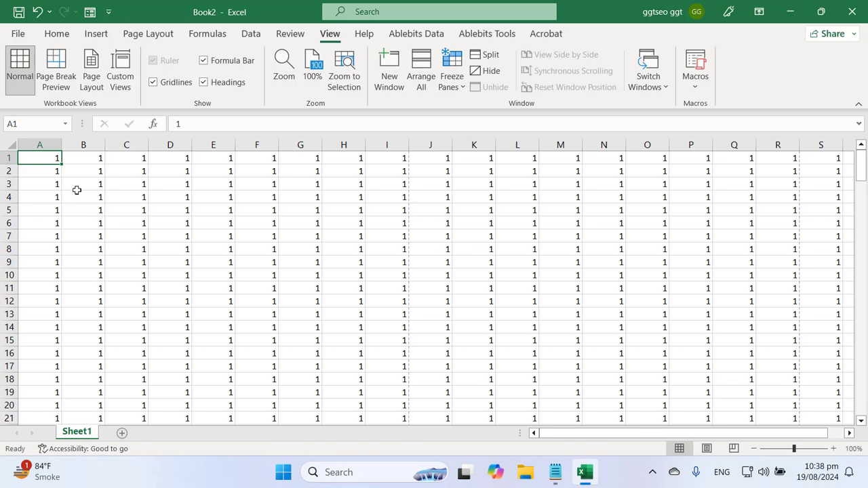
# Select the data A1:S177 and check that the print preview runs to 12 pages
pyautogui.moveTo(35, 158); pyautogui.dragTo(811, 313)
pyautogui.hotkey('ctrl', 'shift', 'Down')
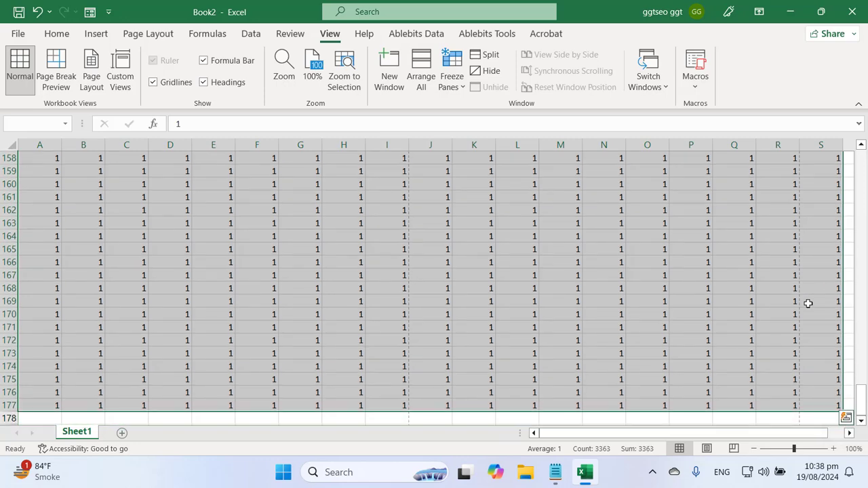
pyautogui.click(18, 34)
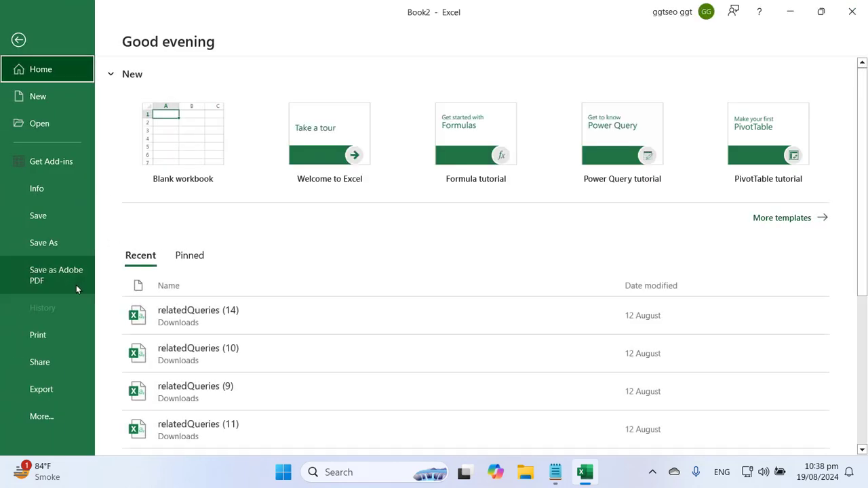
pyautogui.click(38, 336)
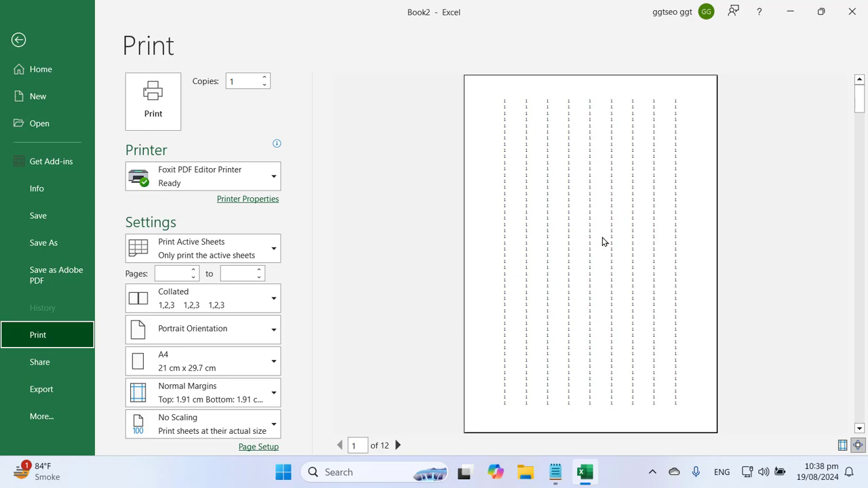
pyautogui.press('Escape')
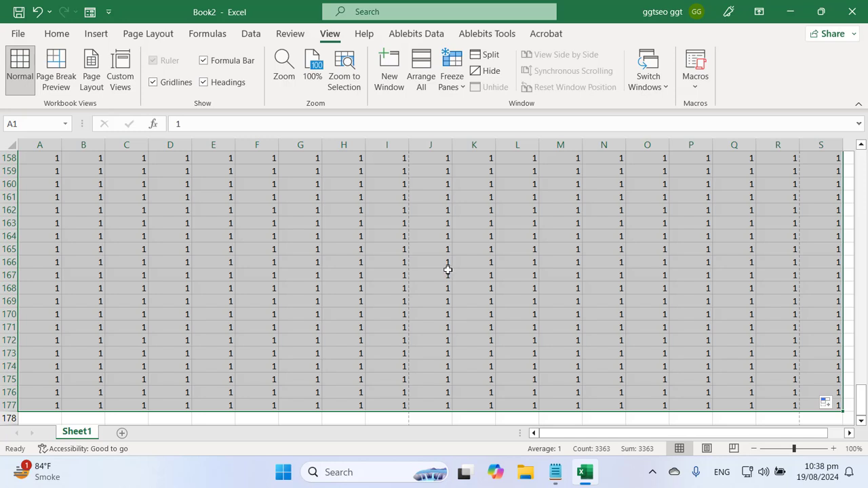
# Set the printout width to 1 page and confirm the preview drops to 2 pages
pyautogui.click(153, 36)
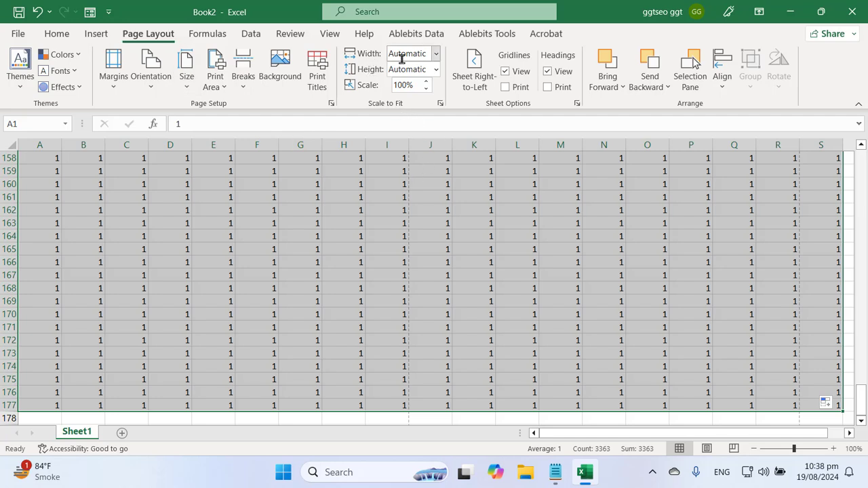
pyautogui.click(436, 53)
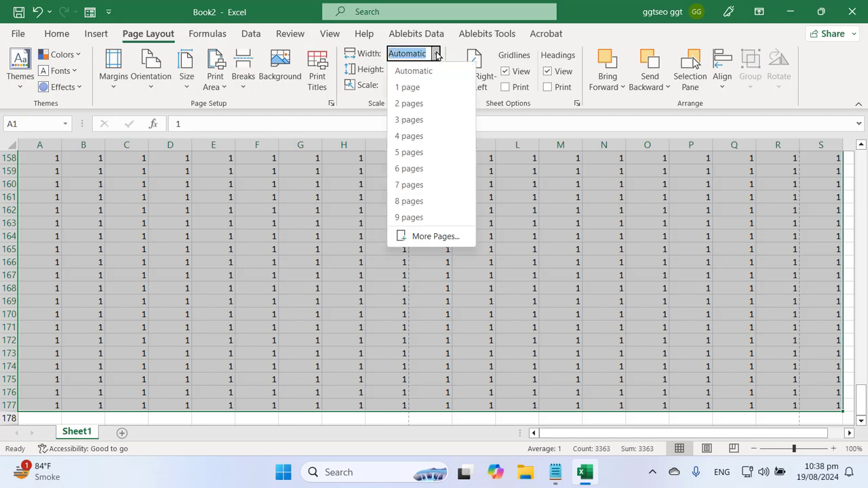
pyautogui.click(432, 90)
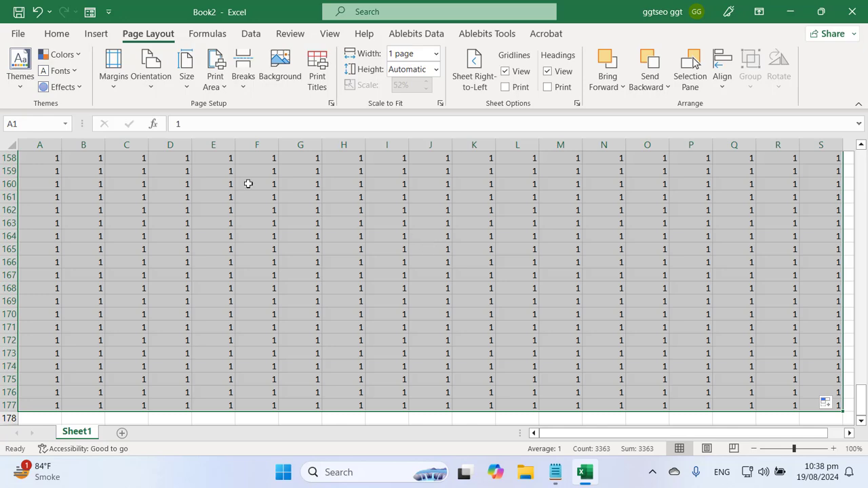
pyautogui.click(17, 33)
pyautogui.click(58, 335)
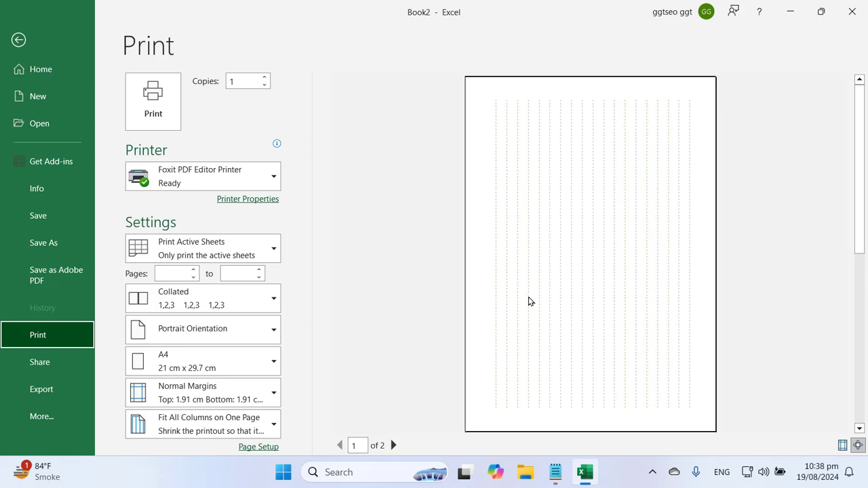
pyautogui.press('Escape')
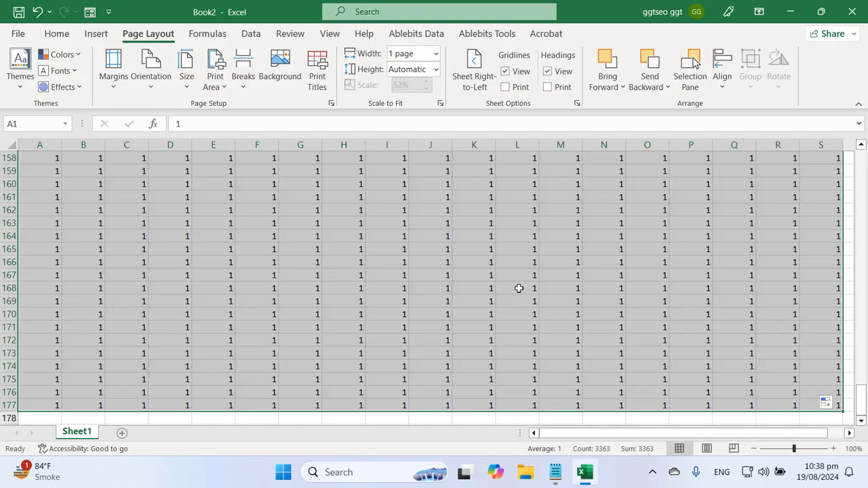
# Clear the data selection, view the Excel Content.txt notes, then return to the Book2 workbook
pyautogui.doubleClick(505, 293)
pyautogui.click(563, 479)
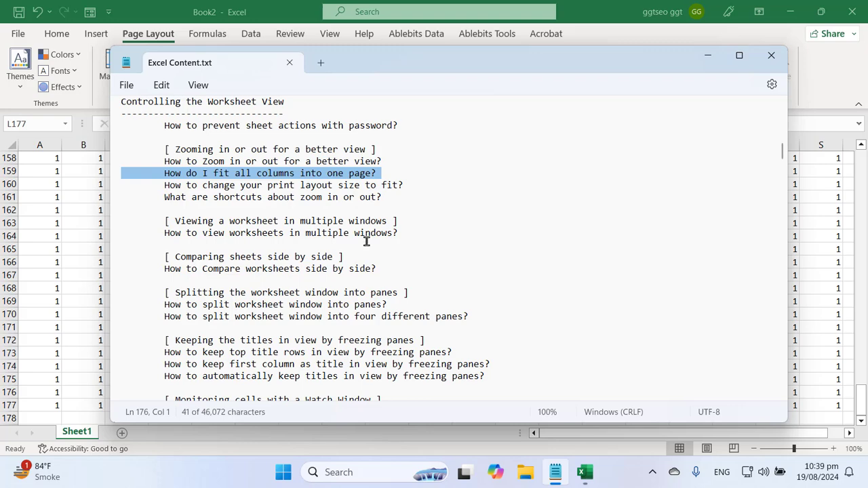
pyautogui.click(230, 4)
# Set print scaling to Fit Sheet on One Page so the preview shows 1 of 1 at 28%
pyautogui.click(23, 34)
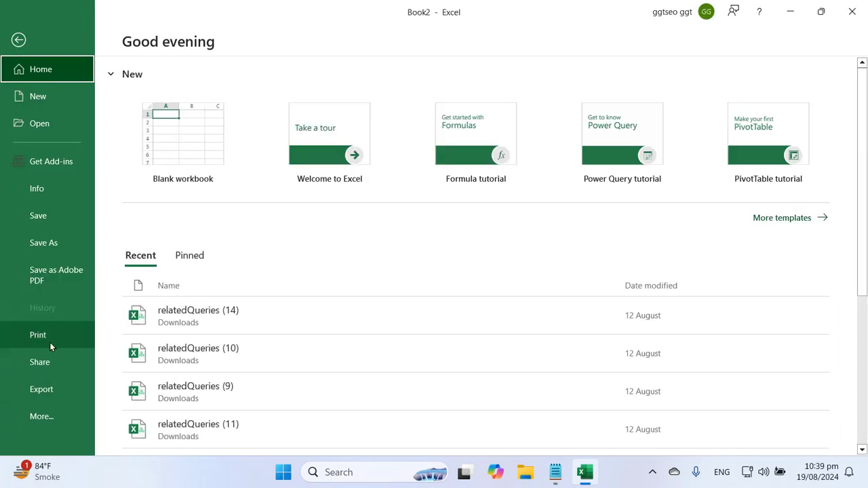
pyautogui.click(50, 339)
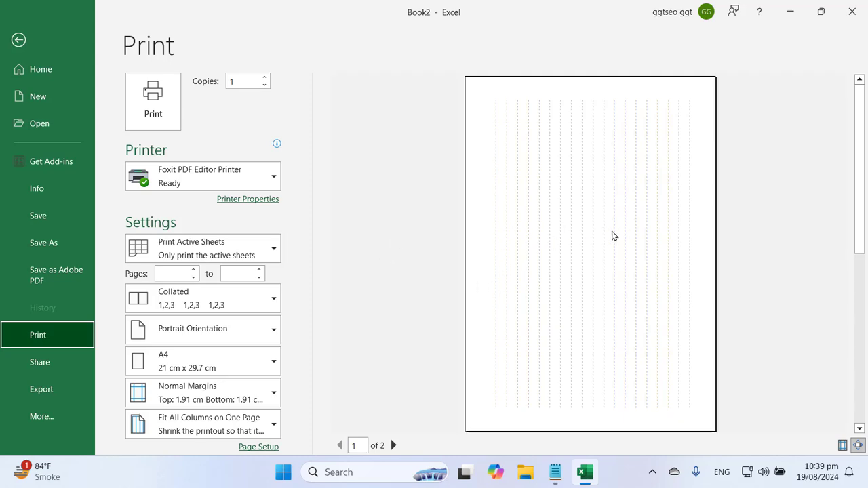
pyautogui.click(257, 428)
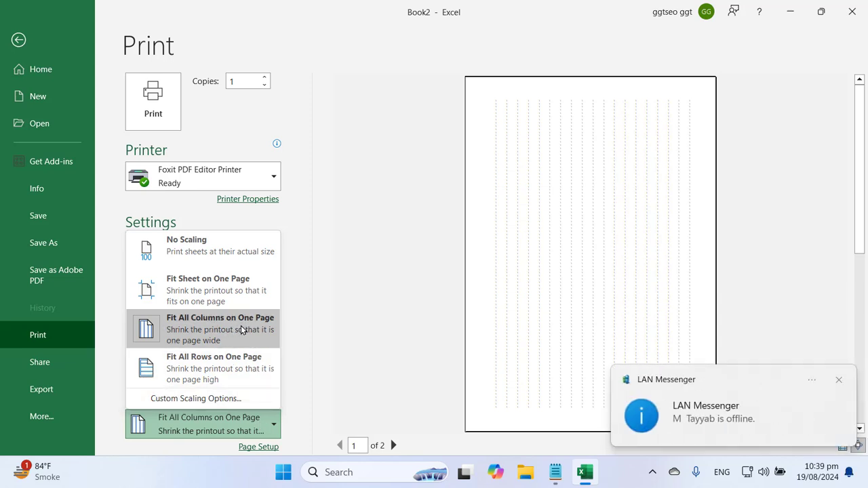
pyautogui.click(839, 380)
pyautogui.click(258, 437)
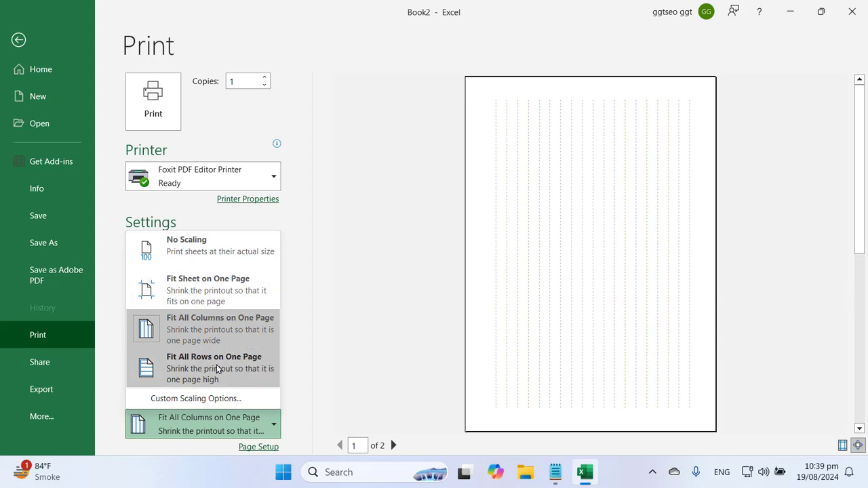
pyautogui.click(228, 290)
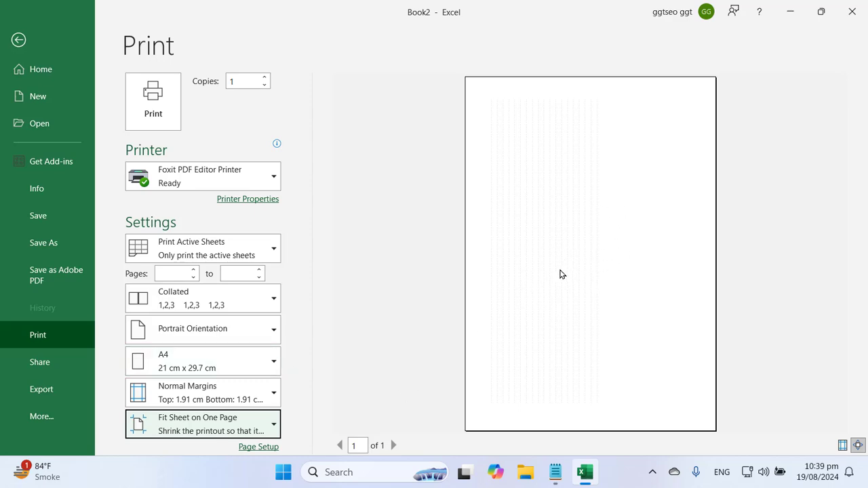
pyautogui.press('Escape')
# Highlight the 'How to change your print layout size to fit?' note, then return to Excel
pyautogui.click(555, 472)
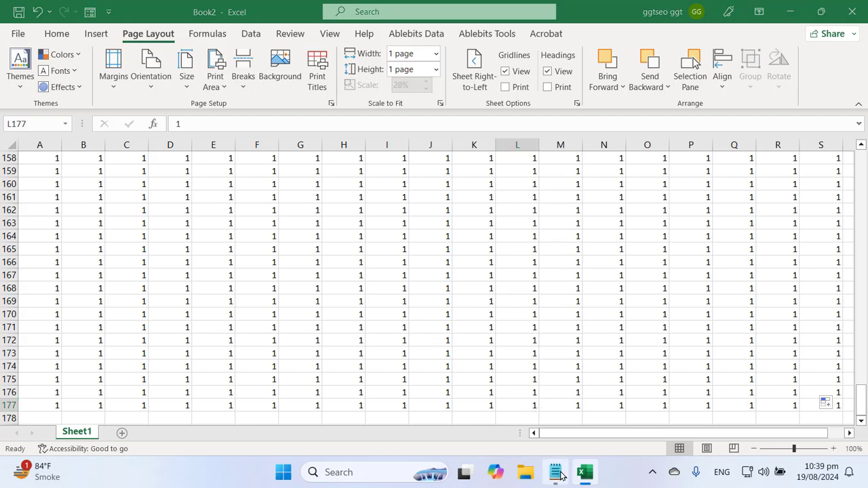
pyautogui.click(279, 257)
pyautogui.tripleClick(182, 187)
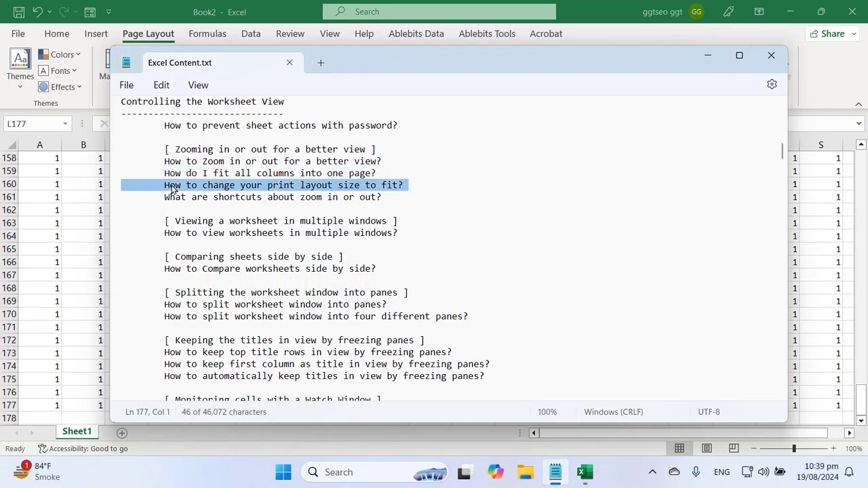
pyautogui.doubleClick(181, 187)
pyautogui.tripleClick(178, 189)
pyautogui.click(220, 5)
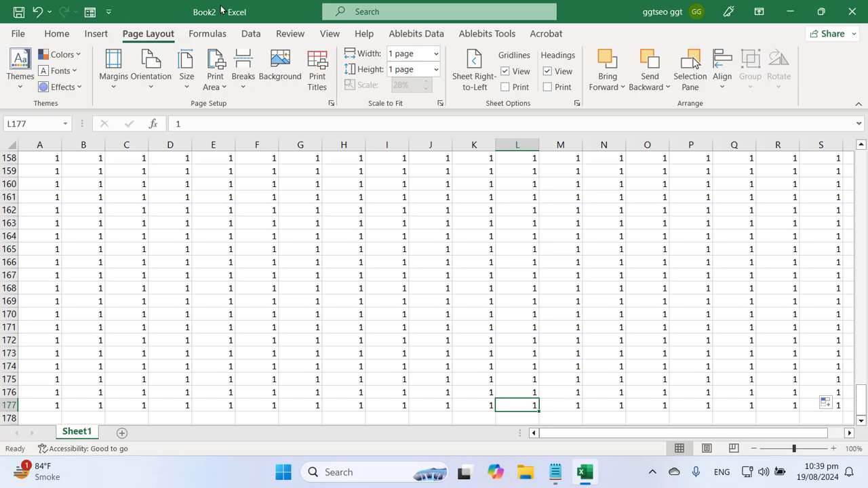
# Set Page Layout width and height to Automatic with 100% scale, then open the File page
pyautogui.click(223, 221)
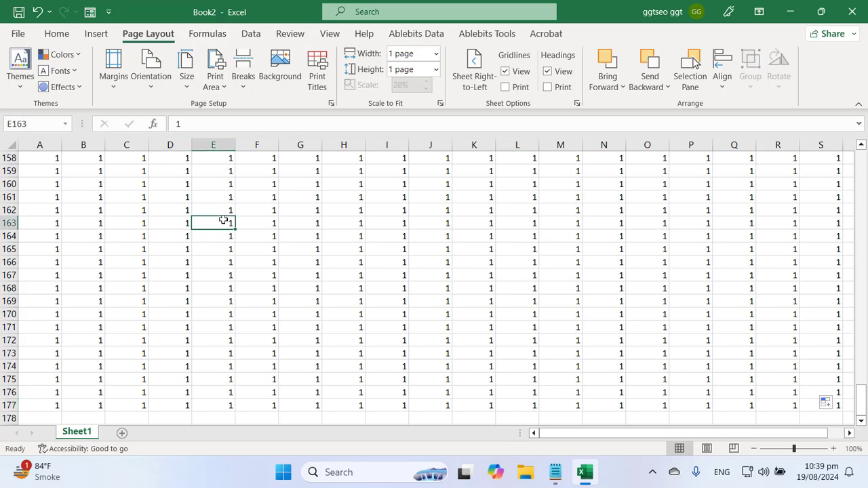
pyautogui.scroll(12, 169, 225)
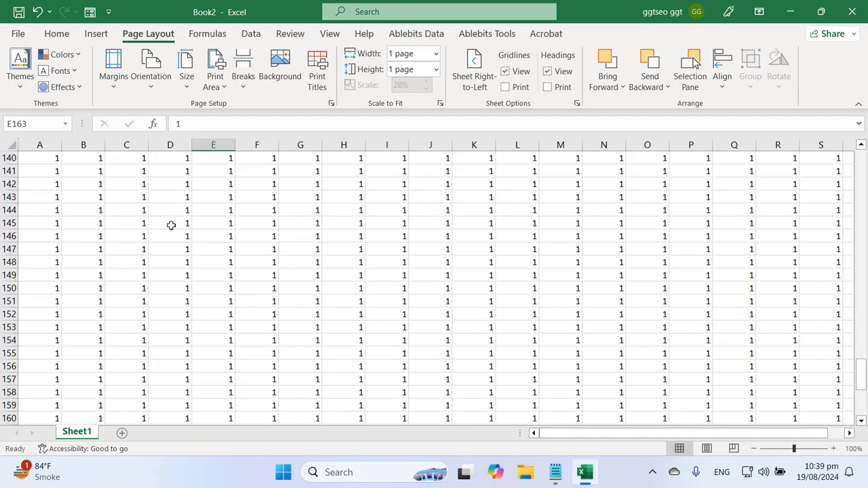
pyautogui.click(19, 36)
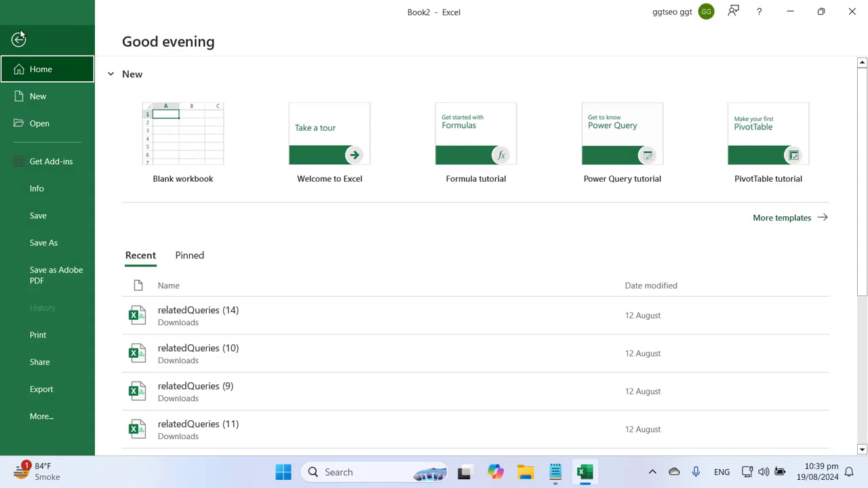
pyautogui.click(19, 38)
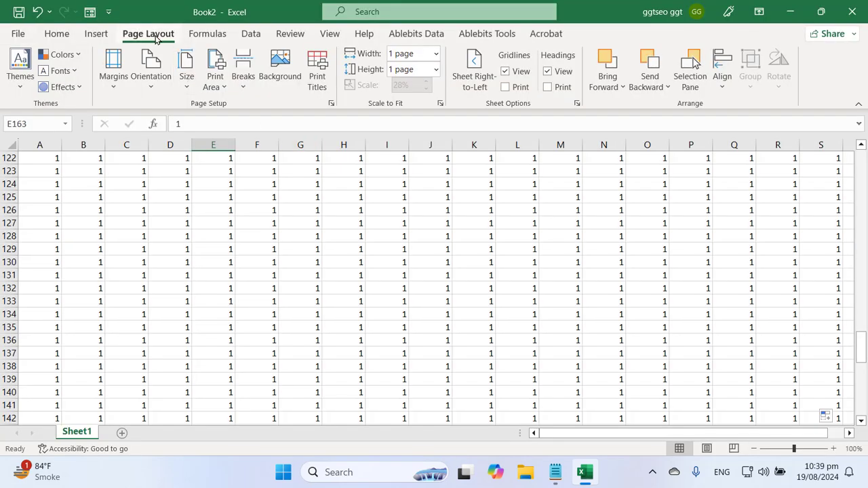
pyautogui.click(436, 53)
pyautogui.click(426, 70)
pyautogui.click(435, 69)
pyautogui.click(429, 85)
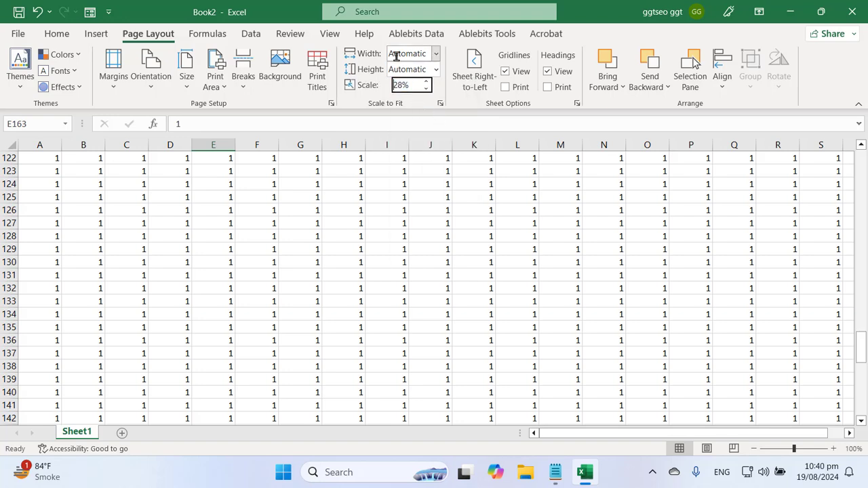
pyautogui.press('Return')
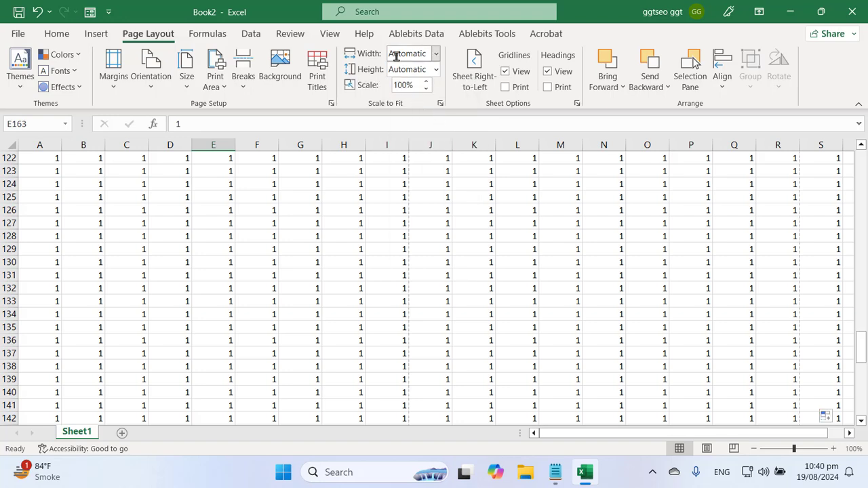
pyautogui.click(401, 262)
pyautogui.click(11, 34)
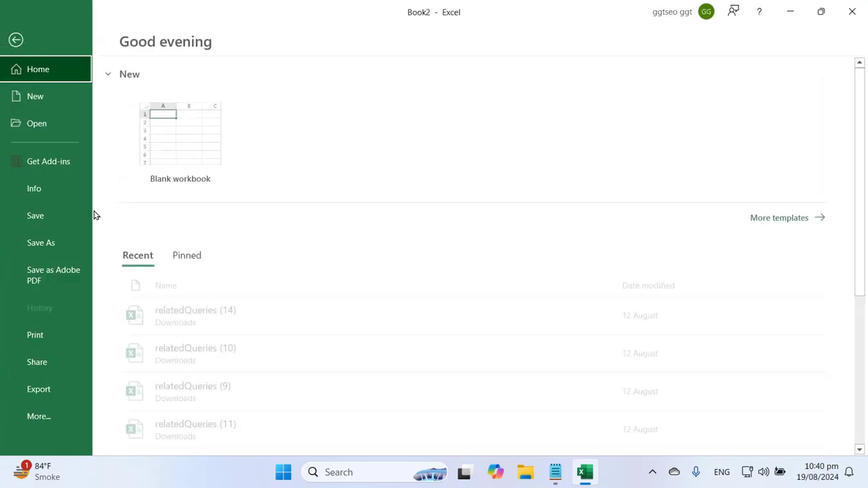
# Check the 12-page print preview, then go back to the sheet and jump to A1
pyautogui.click(54, 335)
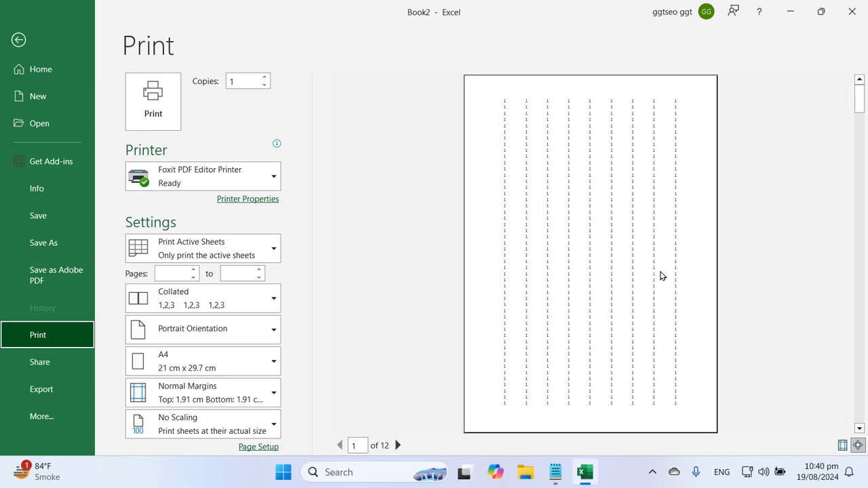
pyautogui.press('Escape')
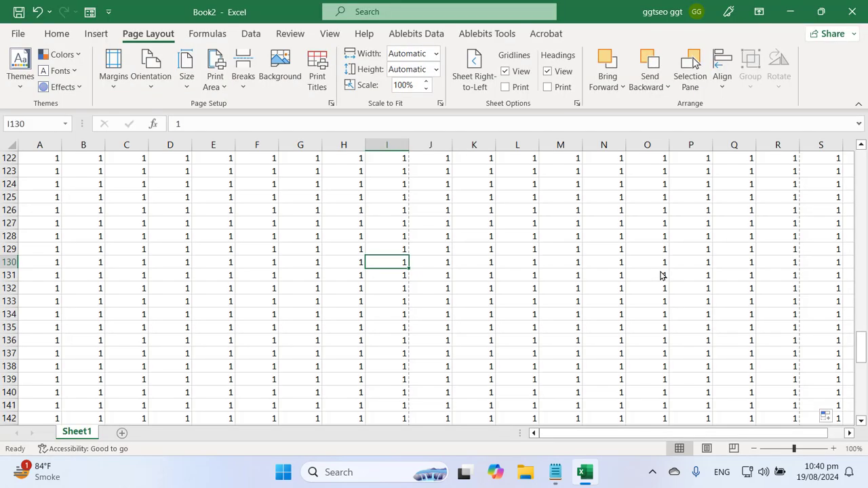
pyautogui.click(255, 249)
pyautogui.scroll(4, 266, 276)
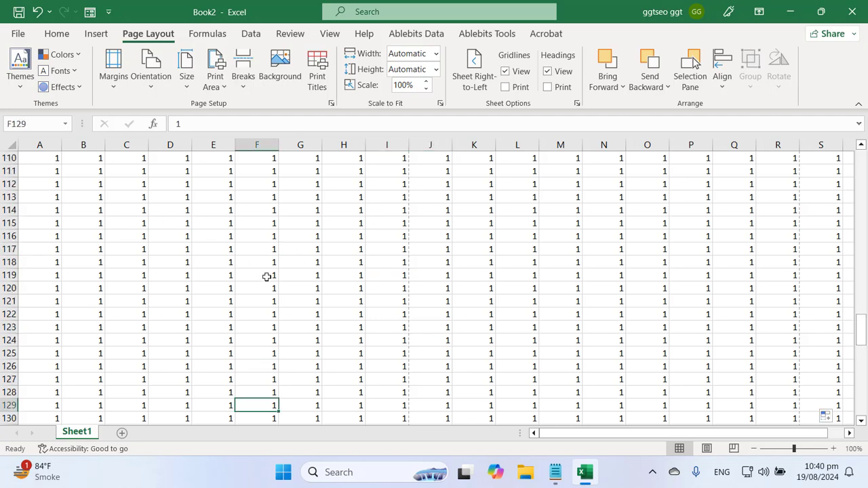
pyautogui.hotkey('ctrl', 'Home')
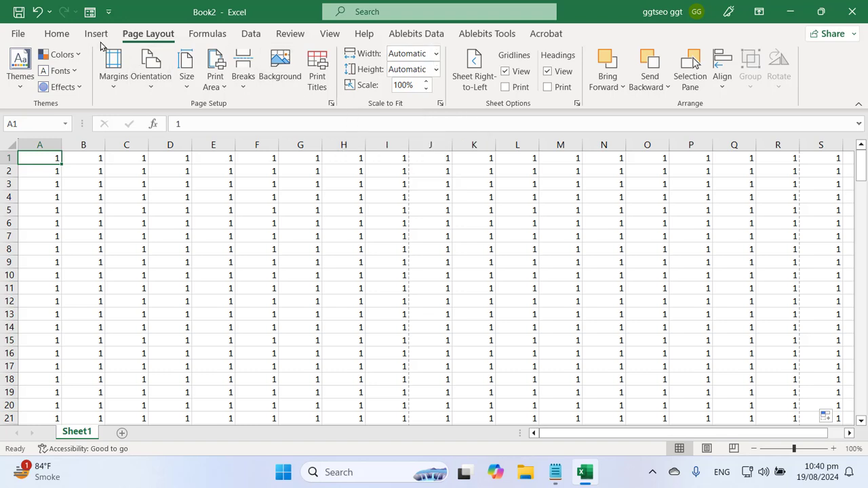
# Set Page Layout width and height to 1 page and confirm the 1-of-1 preview at 28%
pyautogui.click(436, 53)
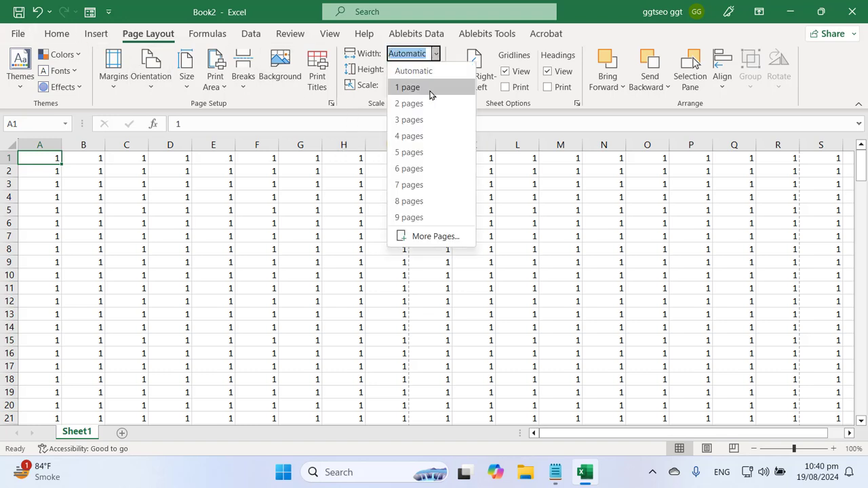
pyautogui.click(420, 84)
pyautogui.click(436, 70)
pyautogui.click(415, 103)
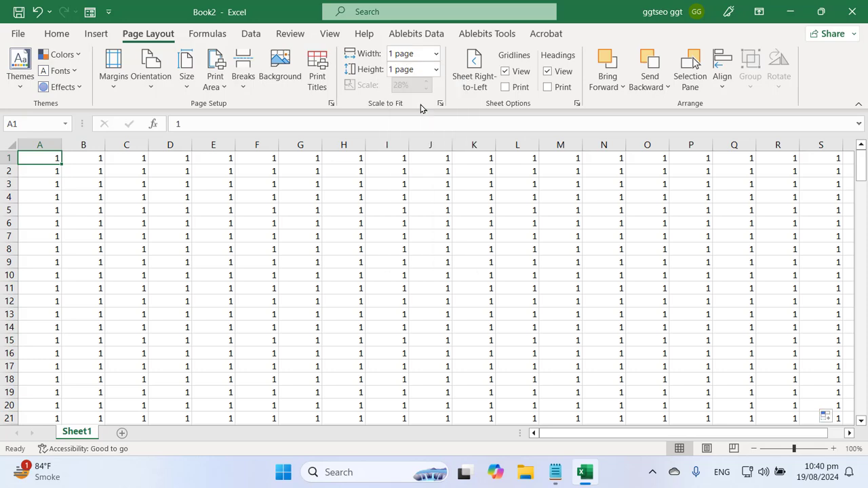
pyautogui.click(18, 34)
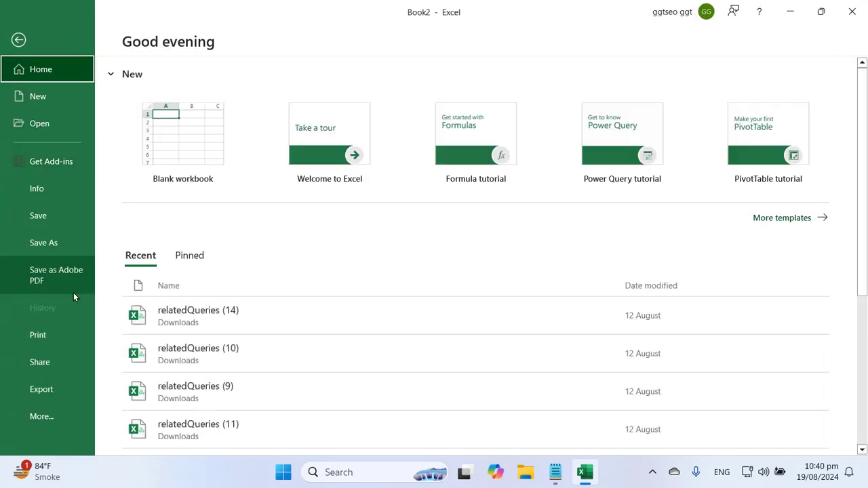
pyautogui.click(39, 336)
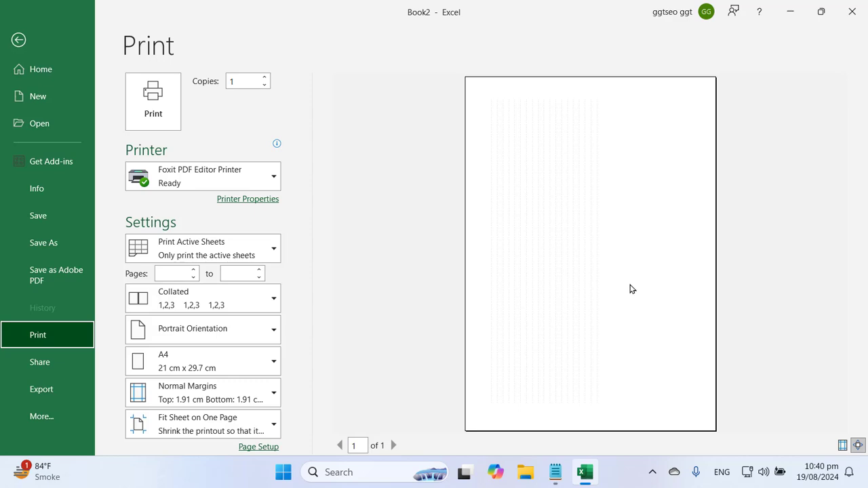
pyautogui.press('Escape')
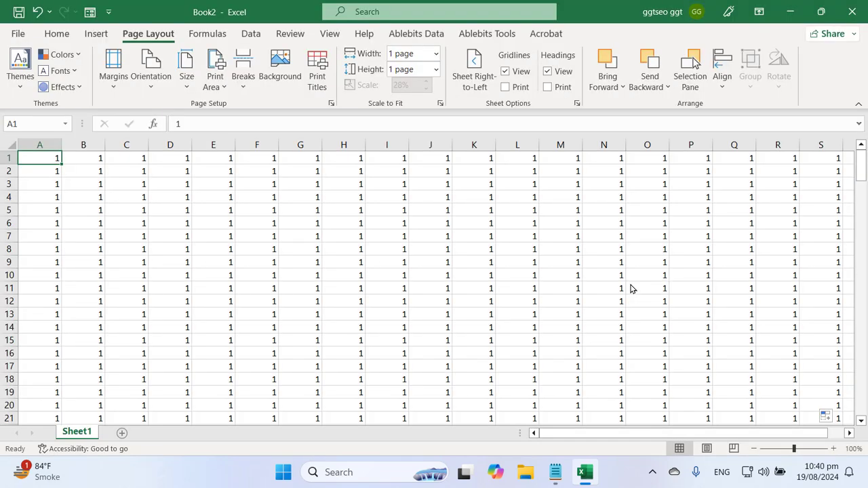
# Select columns A through T and delete all their 1s, leaving Sheet1 empty
pyautogui.click(630, 288)
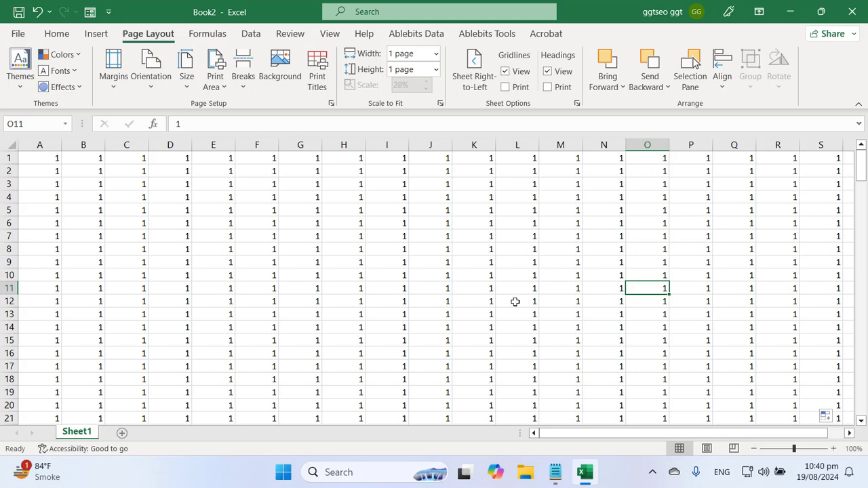
pyautogui.click(505, 303)
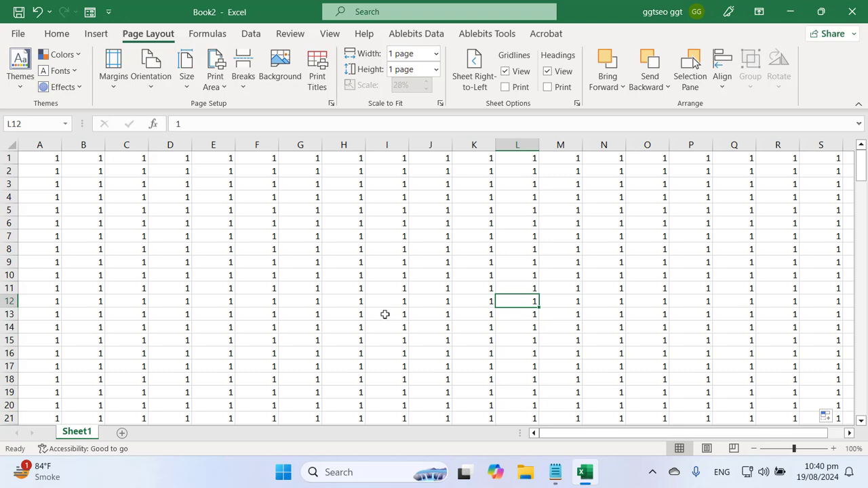
pyautogui.click(383, 278)
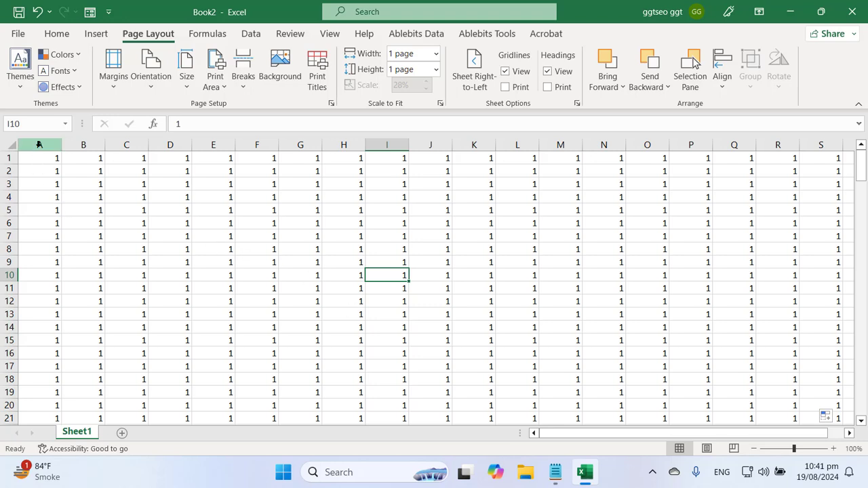
pyautogui.moveTo(39, 145); pyautogui.dragTo(778, 145)
pyautogui.press('Delete')
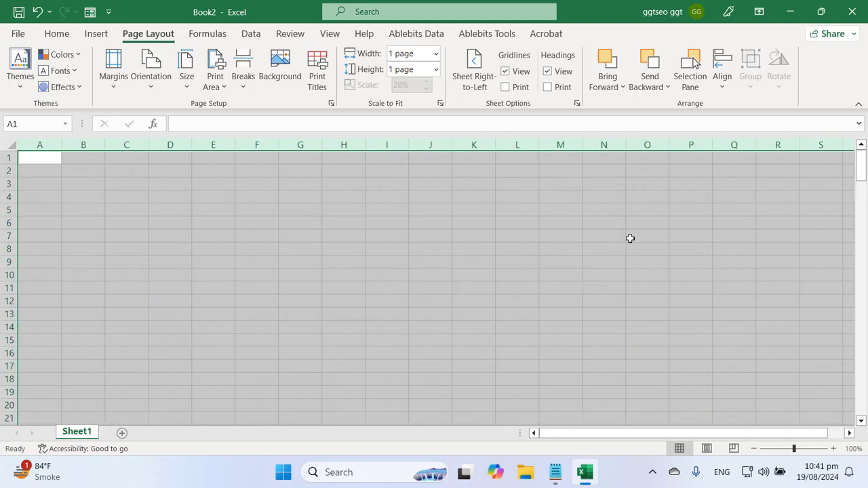
pyautogui.press('Right')
pyautogui.press('Down')
pyautogui.click(458, 292)
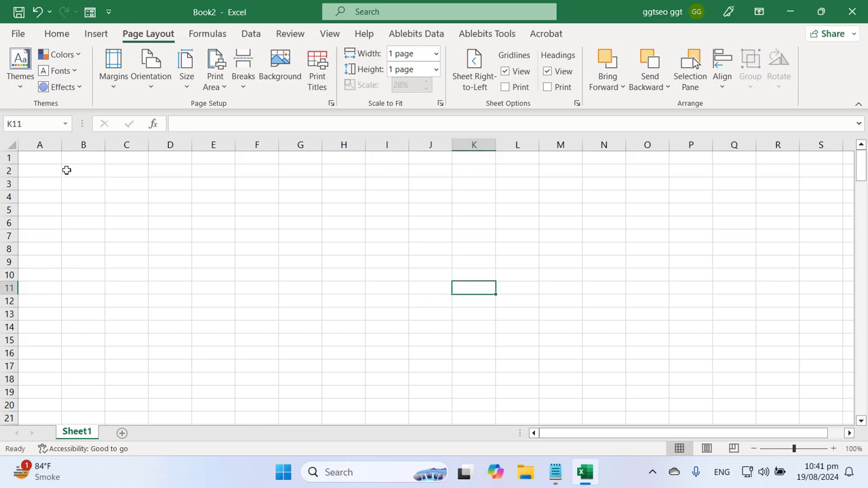
pyautogui.click(44, 160)
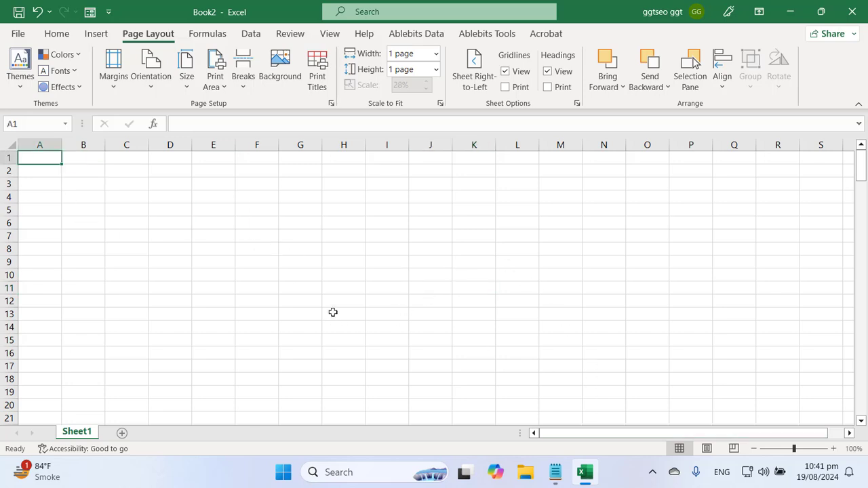
# Enter headers ID, Name, Father Name and Class across row 2 starting at B2
pyautogui.click(271, 311)
pyautogui.click(77, 170)
pyautogui.write('ID')
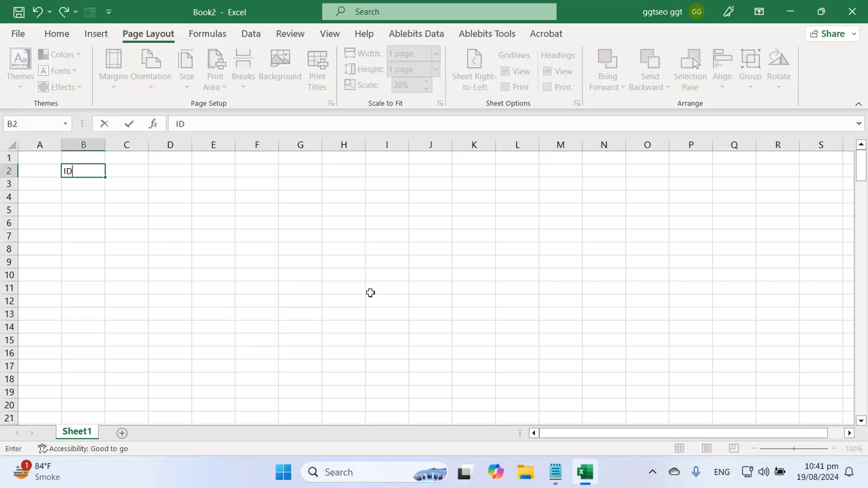
pyautogui.press('Tab')
pyautogui.write('Name')
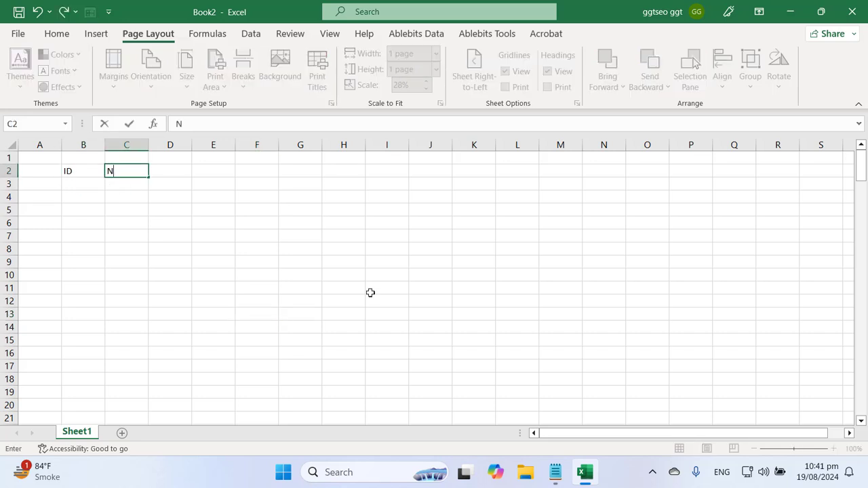
pyautogui.press('Tab')
pyautogui.write('Father Name')
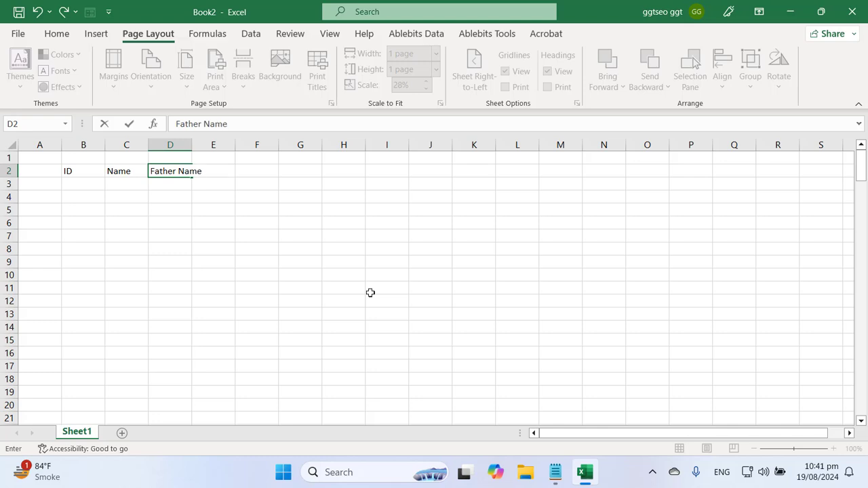
pyautogui.press('Tab')
pyautogui.write('Class')
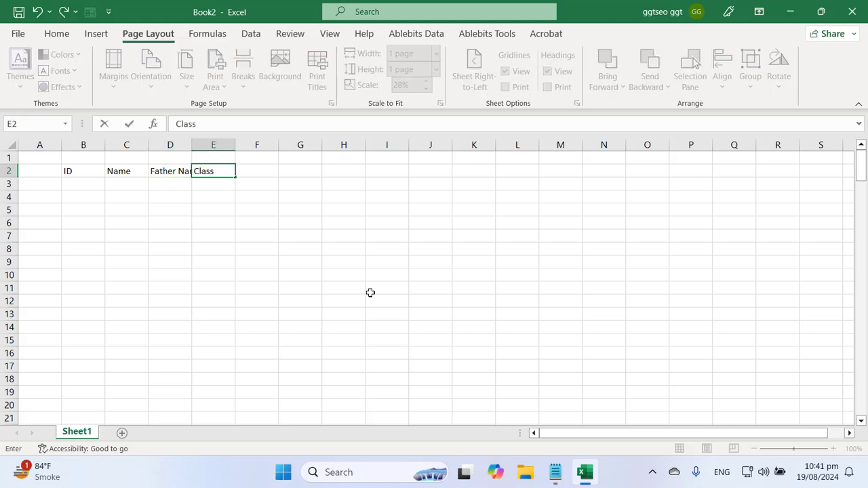
pyautogui.press('Tab')
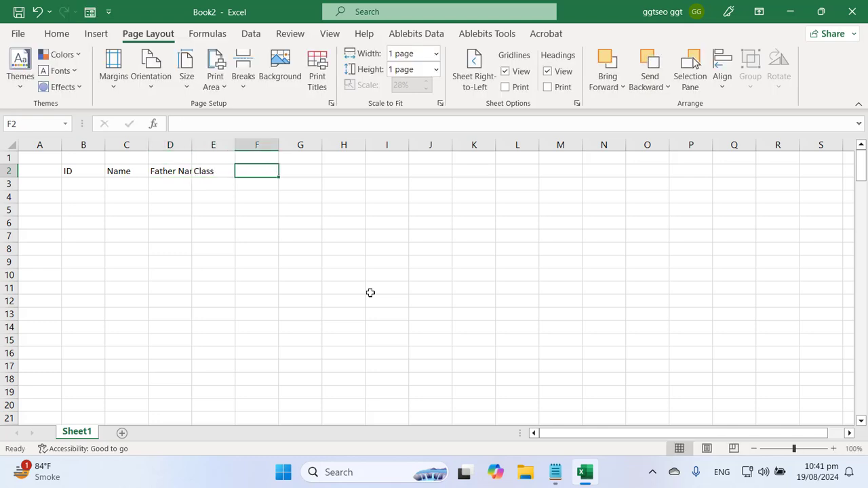
# Add headers Total Marks, Obt Marks, Pass Percentage and Comment to finish row 2
pyautogui.write('Total Marks')
pyautogui.press('Tab')
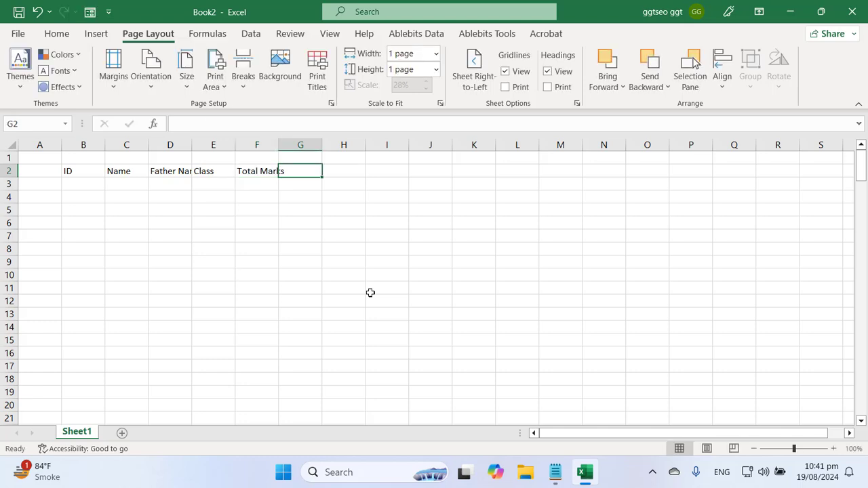
pyautogui.write('Obt Marks')
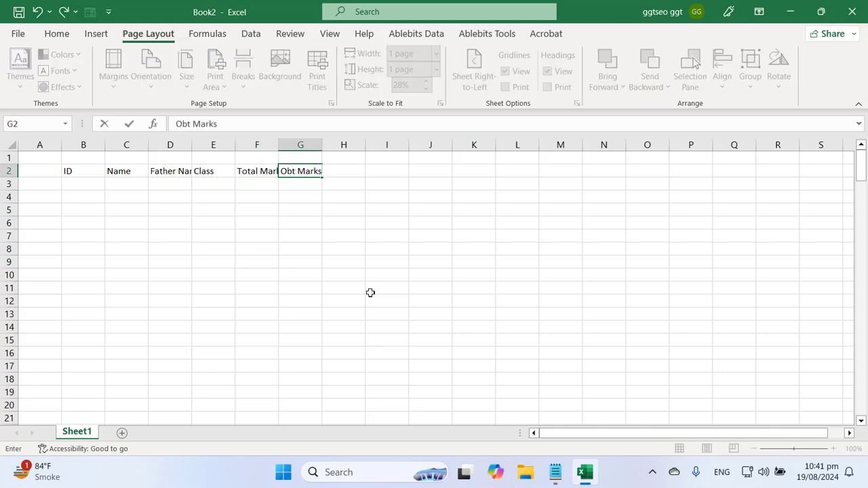
pyautogui.press('Tab')
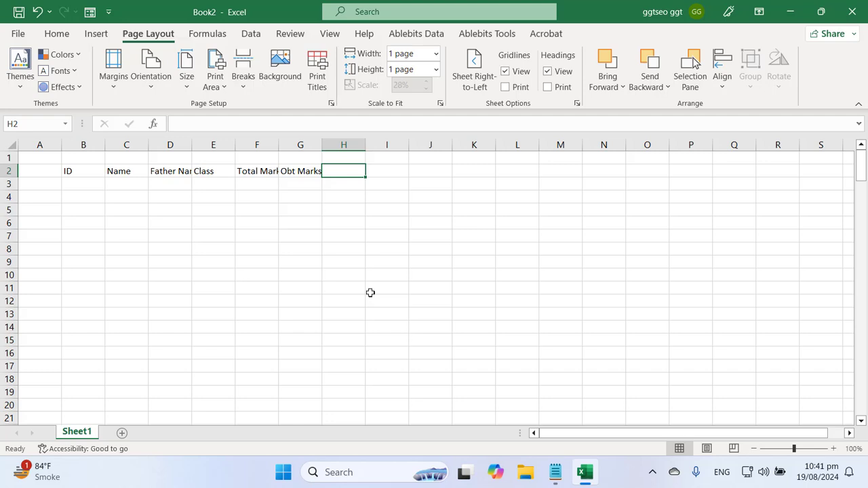
pyautogui.write('Pass Percent')
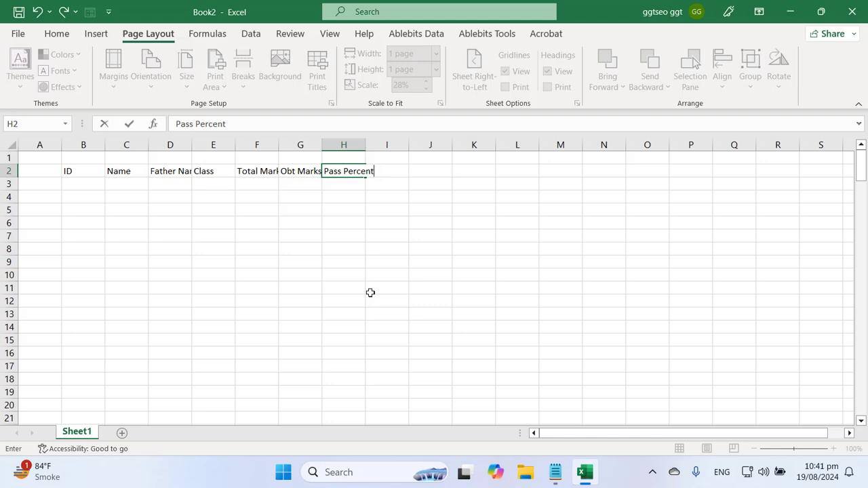
pyautogui.write('age')
pyautogui.press('Tab')
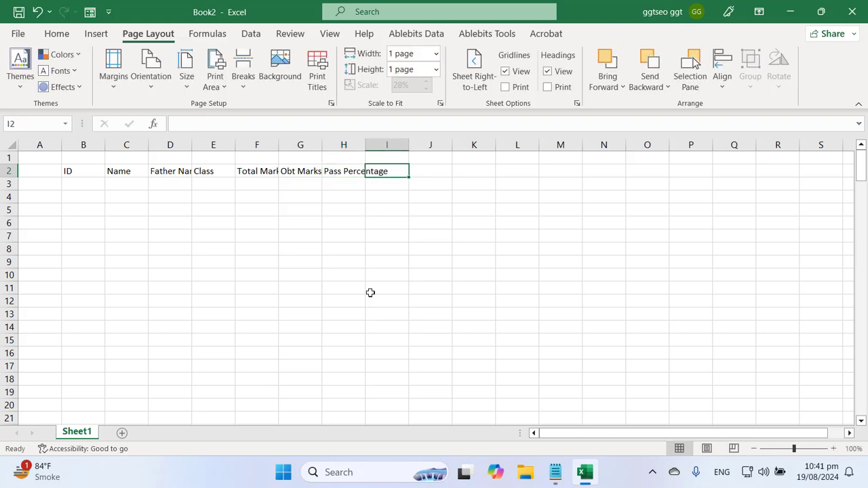
pyautogui.write('Comment')
pyautogui.press('Return')
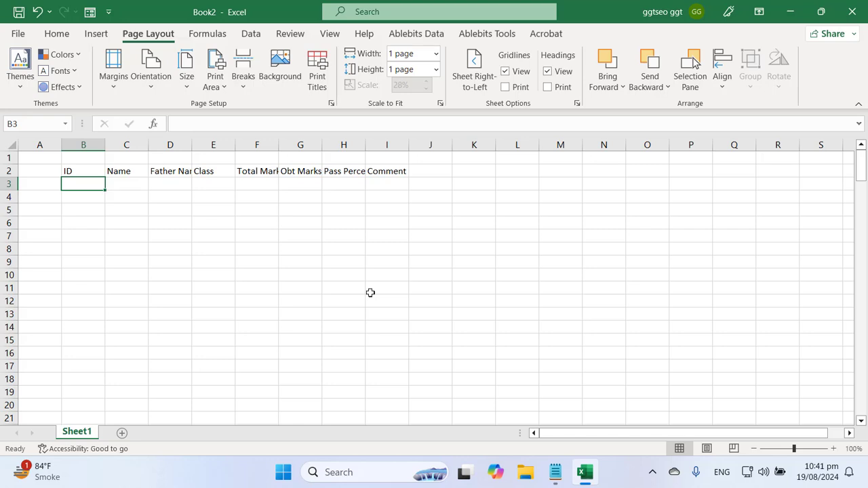
# Enter 1 in B3 and fill the ID series 1–17 down to B19
pyautogui.click(311, 314)
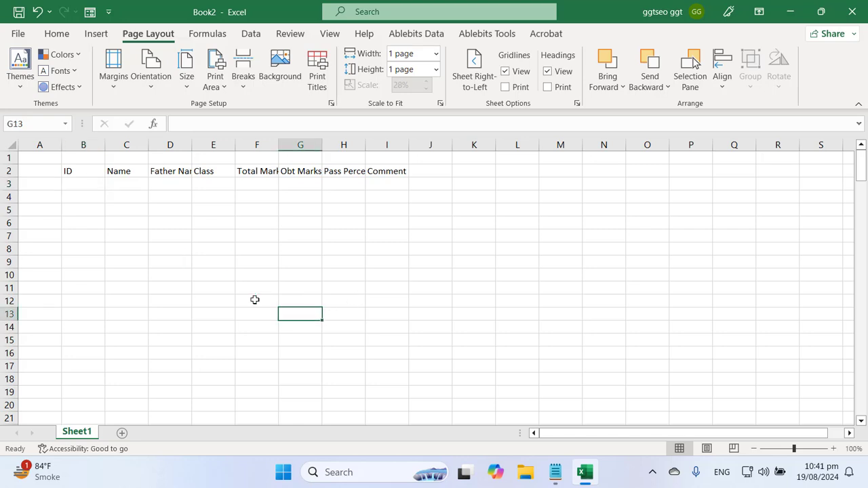
pyautogui.click(71, 185)
pyautogui.write('21')
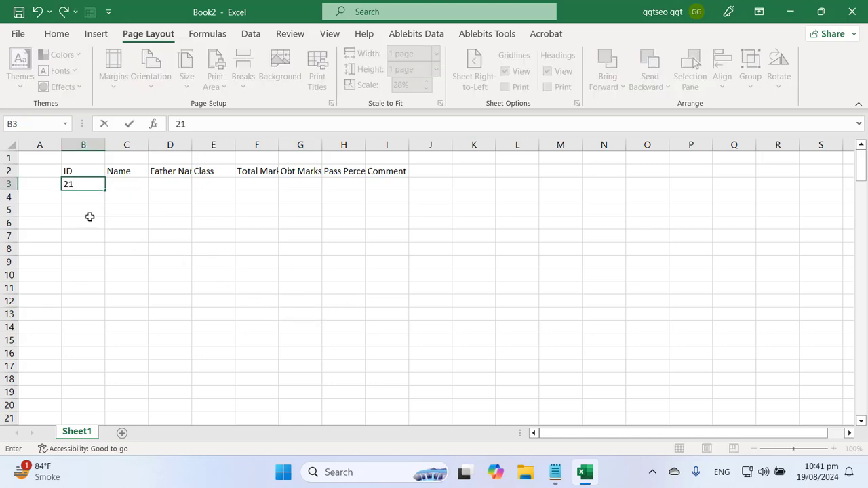
pyautogui.click(80, 225)
pyautogui.click(79, 184)
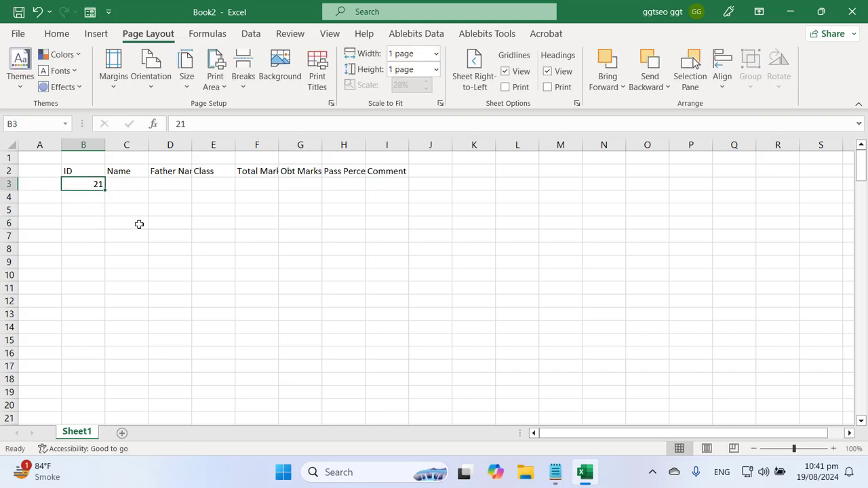
pyautogui.write('1')
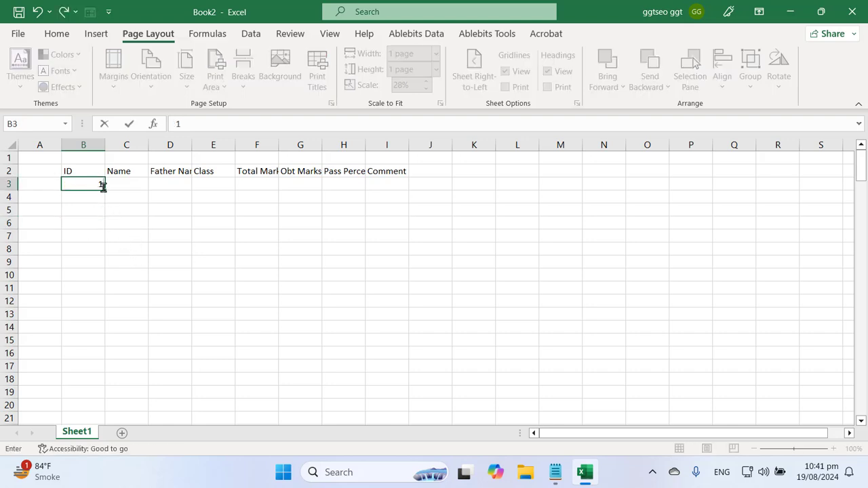
pyautogui.moveTo(105, 190); pyautogui.dragTo(113, 405)
# Type abc in C3 and fill it across the row and down to row 19
pyautogui.click(122, 185)
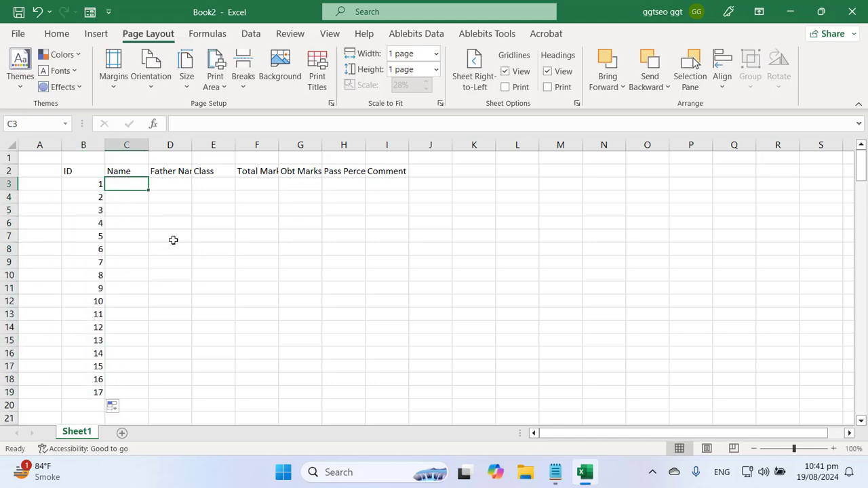
pyautogui.write('ab')
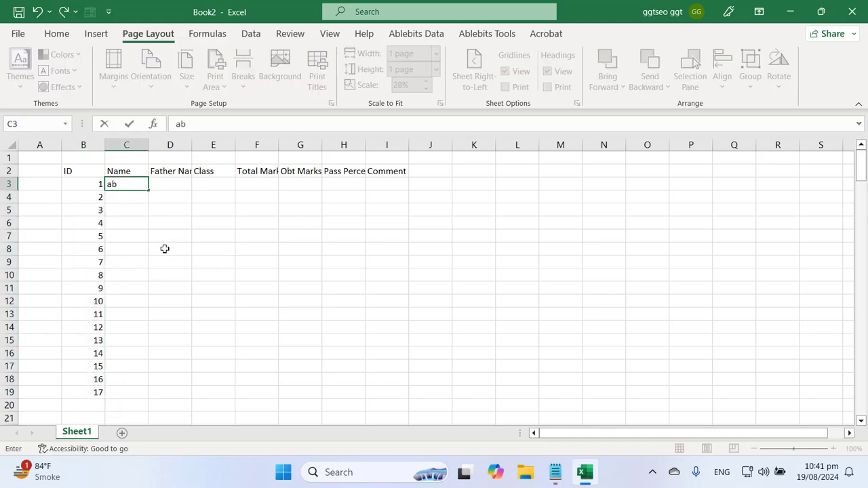
pyautogui.write('c')
pyautogui.moveTo(147, 191); pyautogui.dragTo(405, 399)
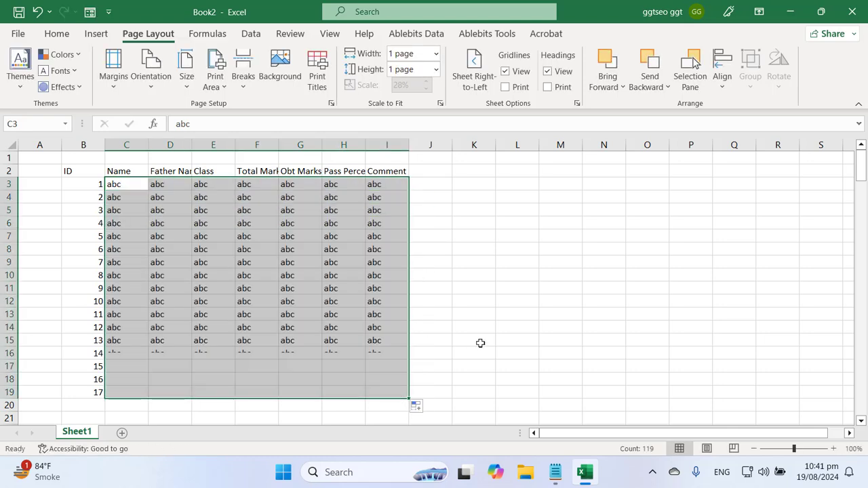
pyautogui.click(293, 330)
pyautogui.click(420, 330)
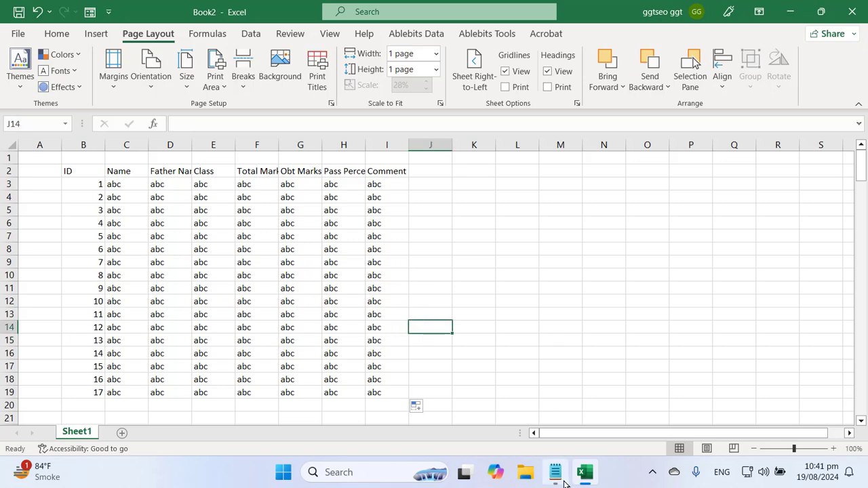
# Add an indented line 'How to zoom in your selection?' below the print layout question
pyautogui.click(564, 482)
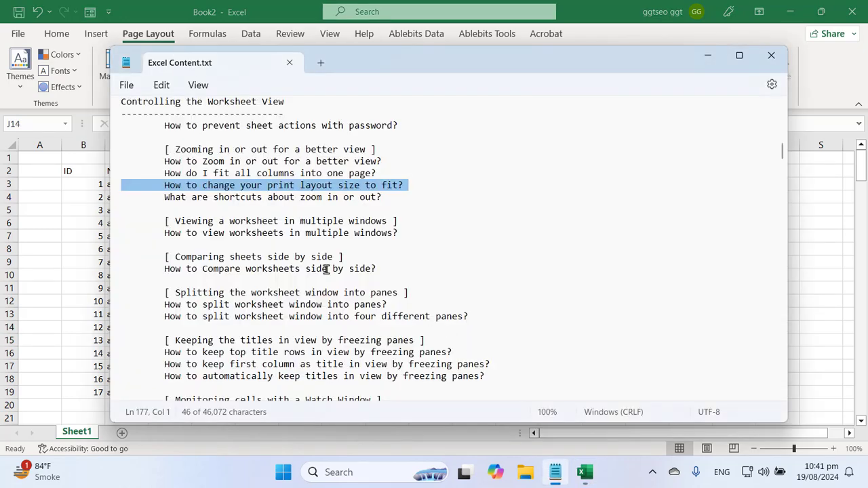
pyautogui.doubleClick(221, 190)
pyautogui.click(229, 196)
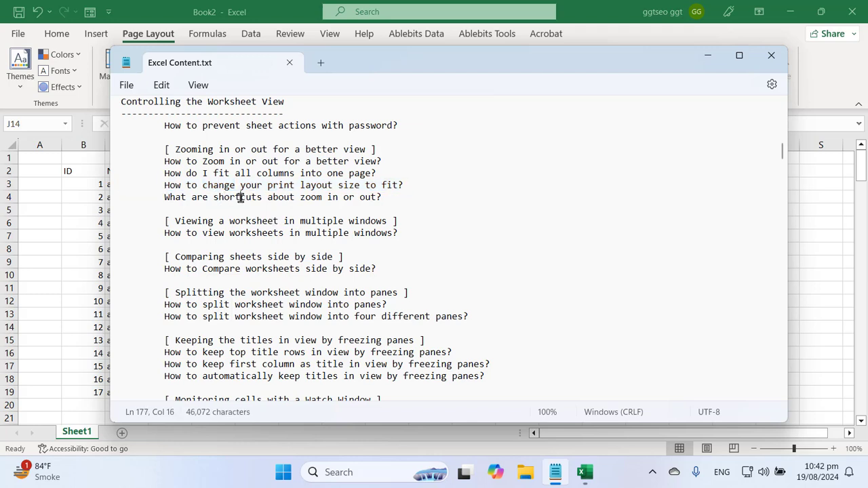
pyautogui.tripleClick(240, 197)
pyautogui.doubleClick(245, 186)
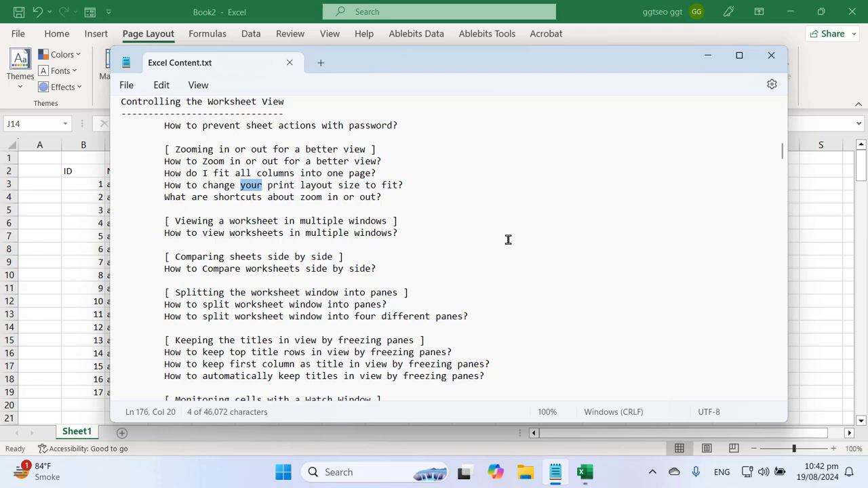
pyautogui.press('End')
pyautogui.press('Return')
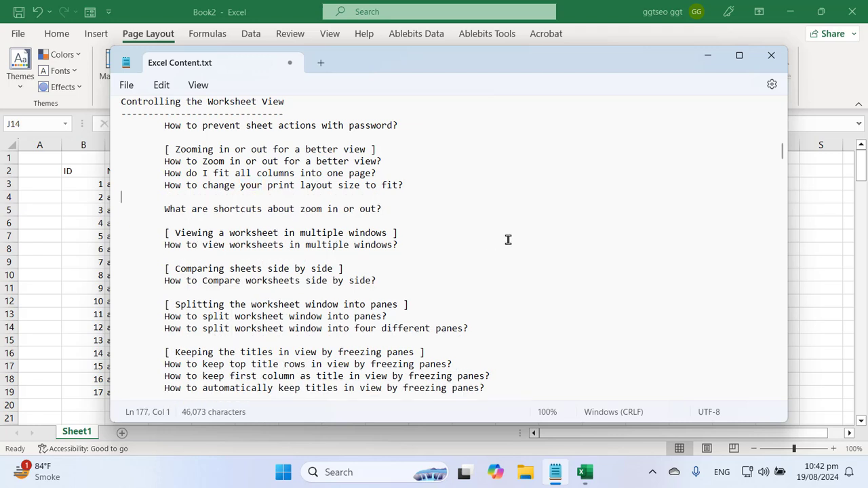
pyautogui.press('Tab')
pyautogui.write('How to zoom in')
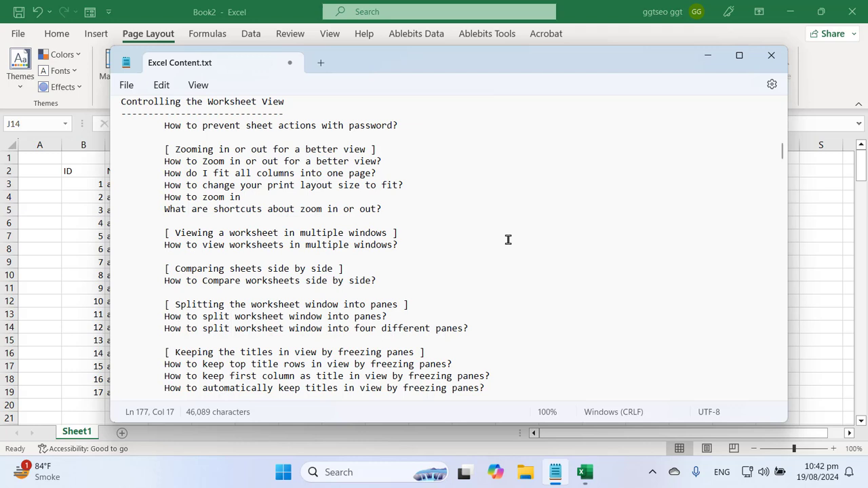
pyautogui.write(' your sel')
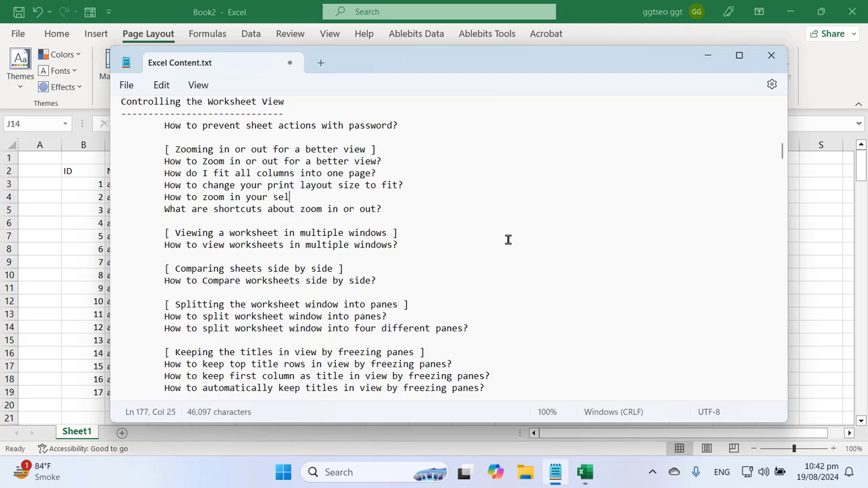
pyautogui.write('ection?')
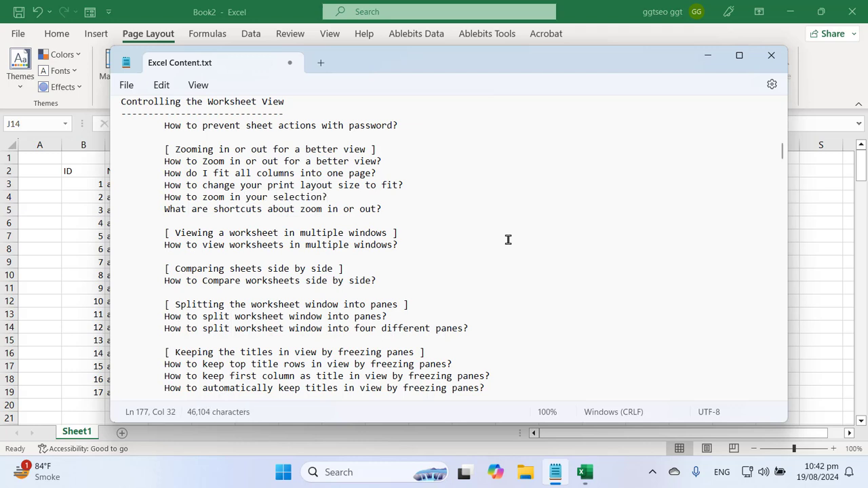
# Select text on the new note line, then switch back to the Book2 spreadsheet
pyautogui.click(301, 209)
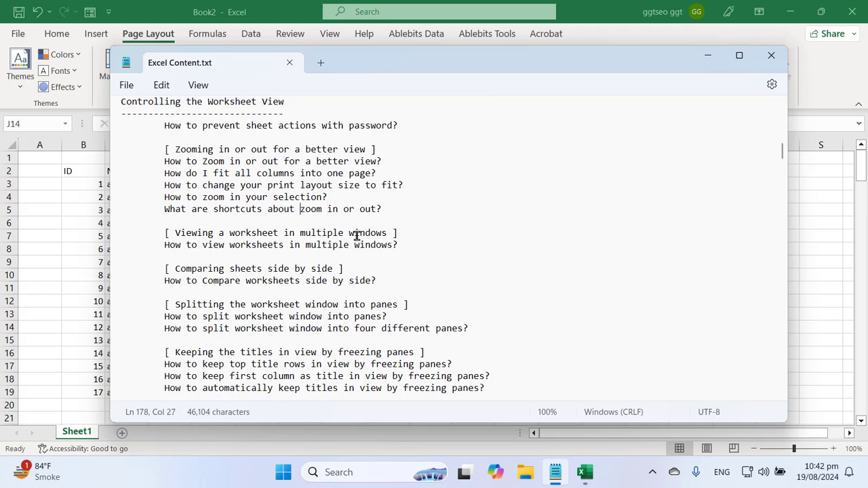
pyautogui.doubleClick(229, 198)
pyautogui.click(251, 198)
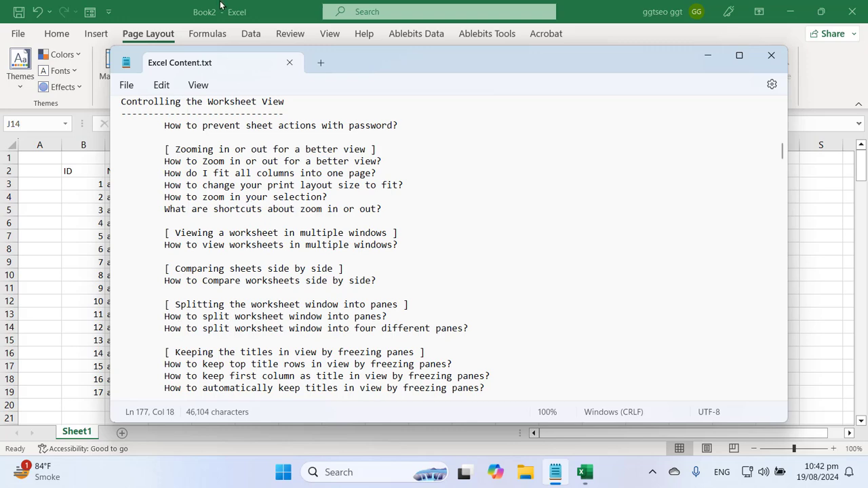
pyautogui.click(221, 5)
pyautogui.click(337, 303)
pyautogui.moveTo(87, 170); pyautogui.dragTo(241, 263)
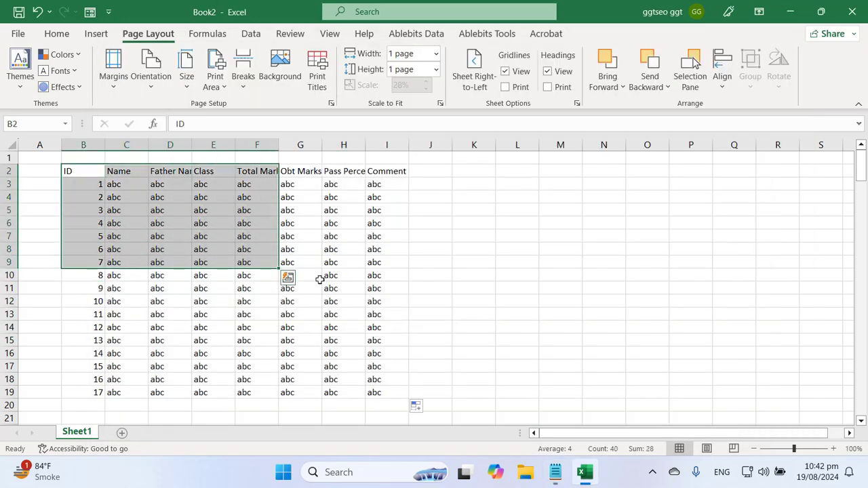
pyautogui.click(330, 33)
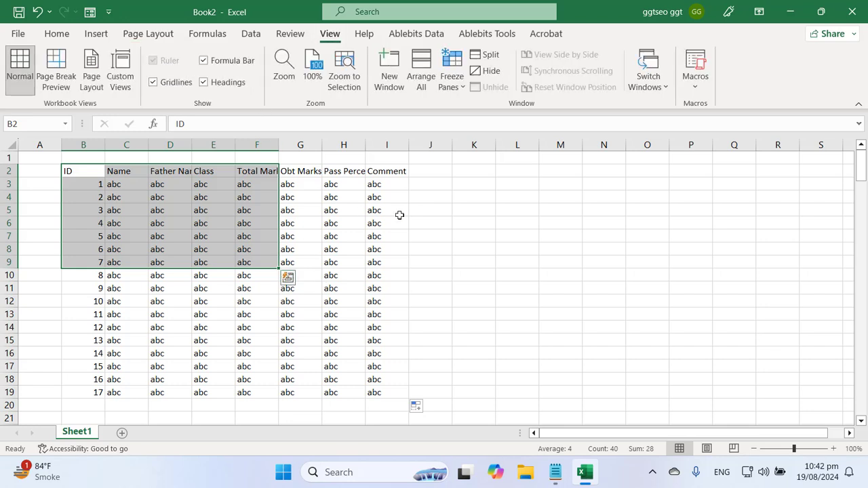
pyautogui.click(346, 81)
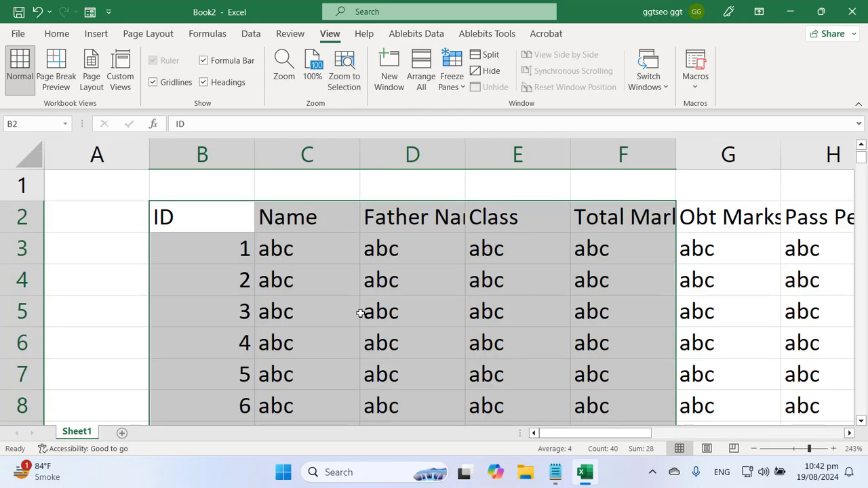
pyautogui.scroll(-1, 862, 420)
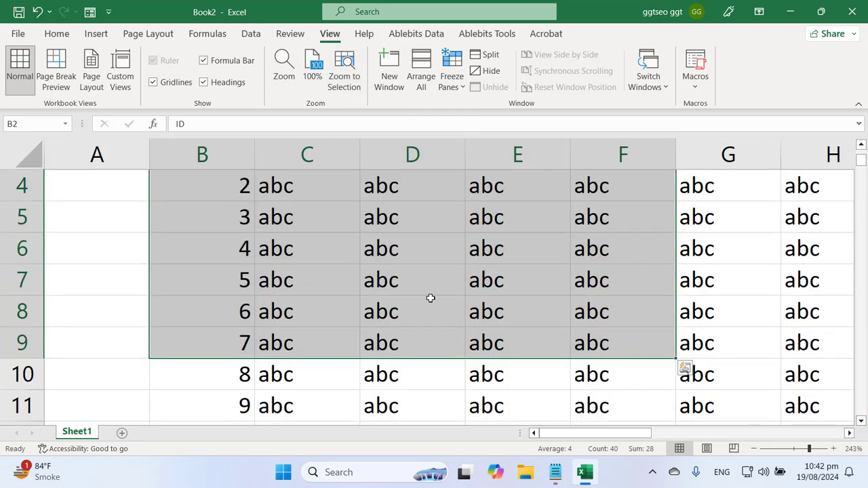
pyautogui.scroll(1, 411, 303)
pyautogui.click(405, 316)
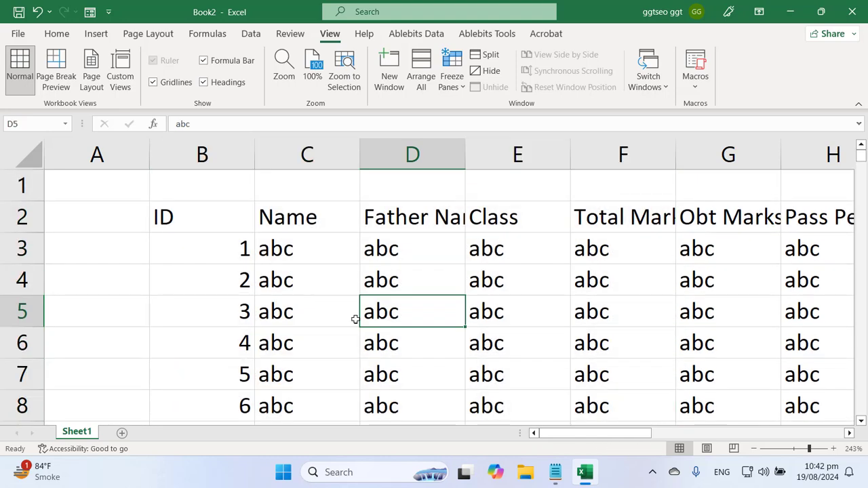
pyautogui.click(312, 76)
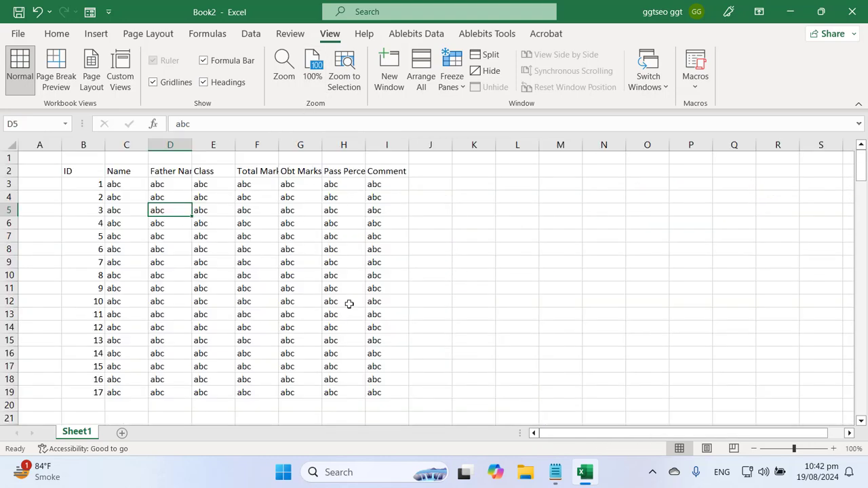
pyautogui.click(299, 289)
pyautogui.moveTo(68, 171); pyautogui.dragTo(170, 211)
pyautogui.click(343, 80)
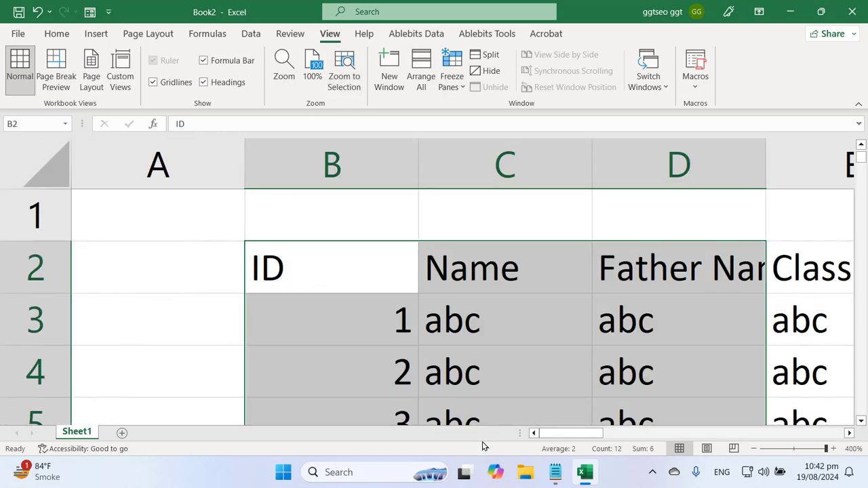
pyautogui.scroll(-1, 533, 320)
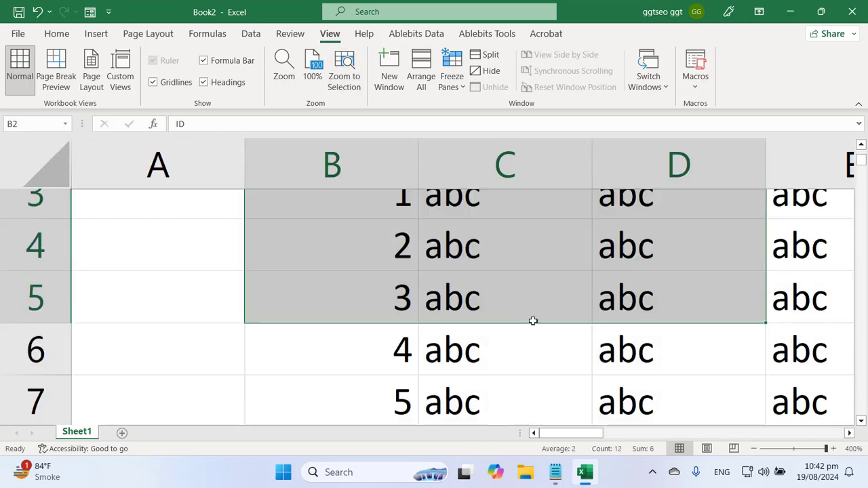
pyautogui.scroll(1, 533, 317)
pyautogui.click(314, 78)
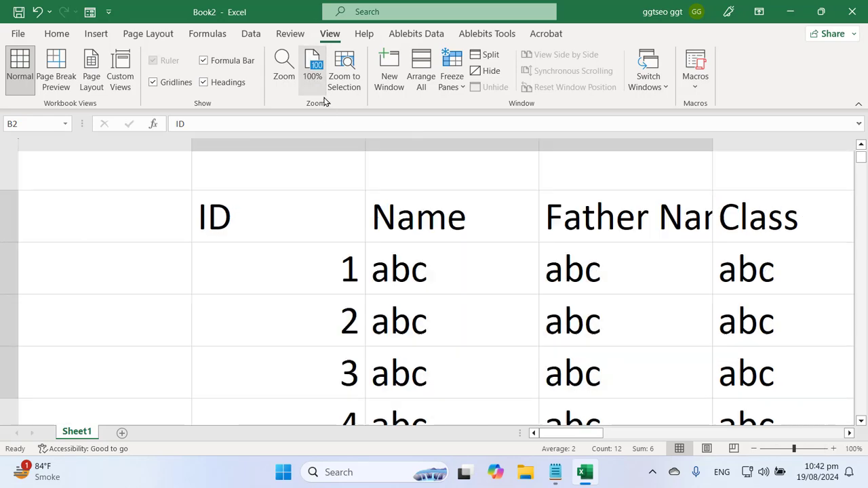
# In the Excel Content notes, highlight the zoom-on-selection line, then 'What are shortcuts about zoom in or out?'
pyautogui.click(553, 474)
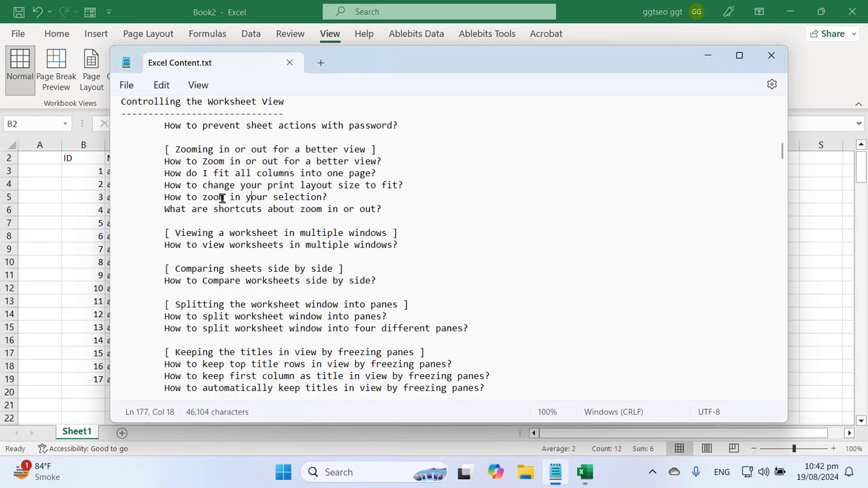
pyautogui.tripleClick(222, 198)
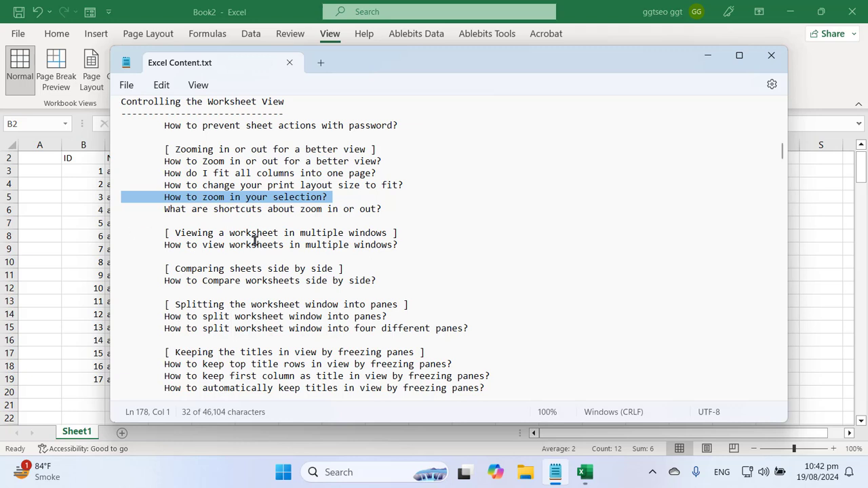
pyautogui.tripleClick(239, 210)
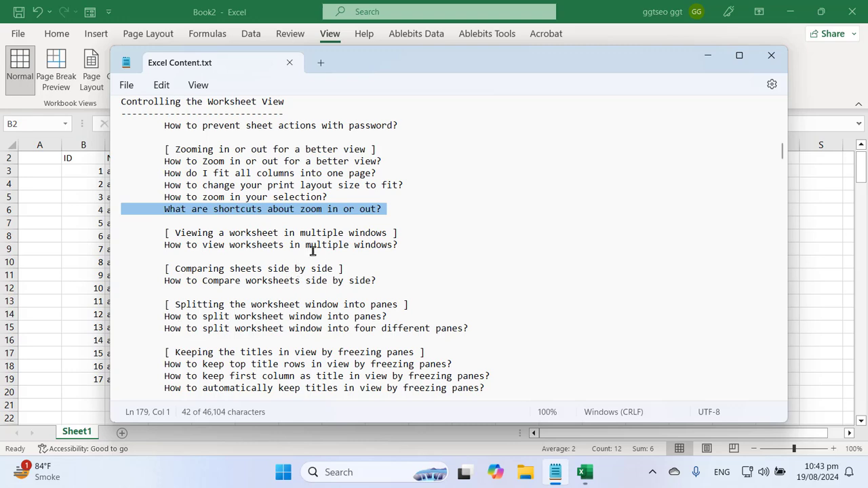
pyautogui.click(243, 4)
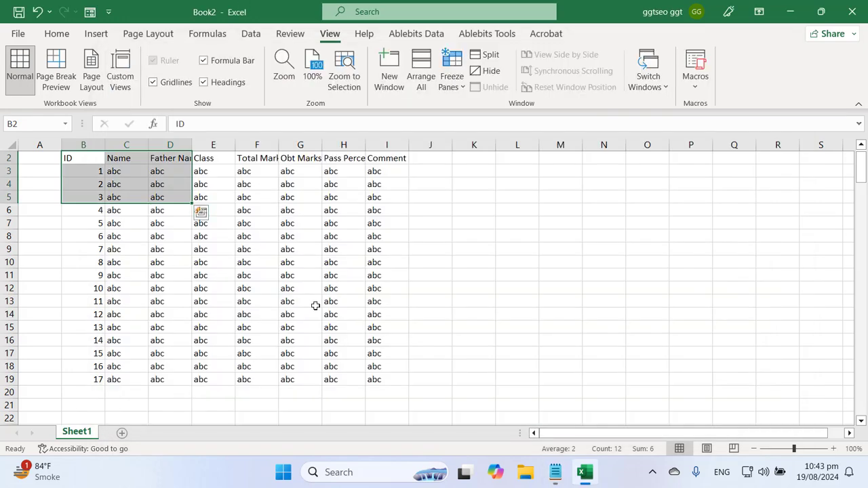
pyautogui.click(314, 303)
pyautogui.click(207, 195)
pyautogui.scroll(1, 170, 199)
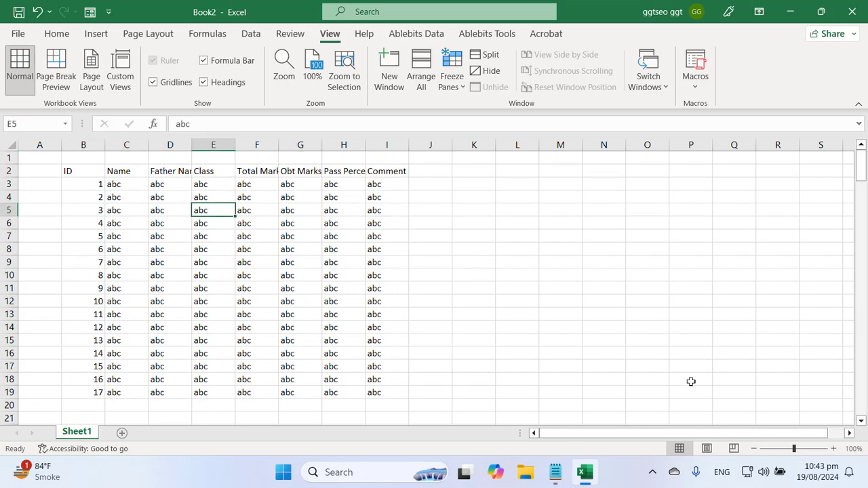
pyautogui.click(834, 448)
pyautogui.click(833, 448)
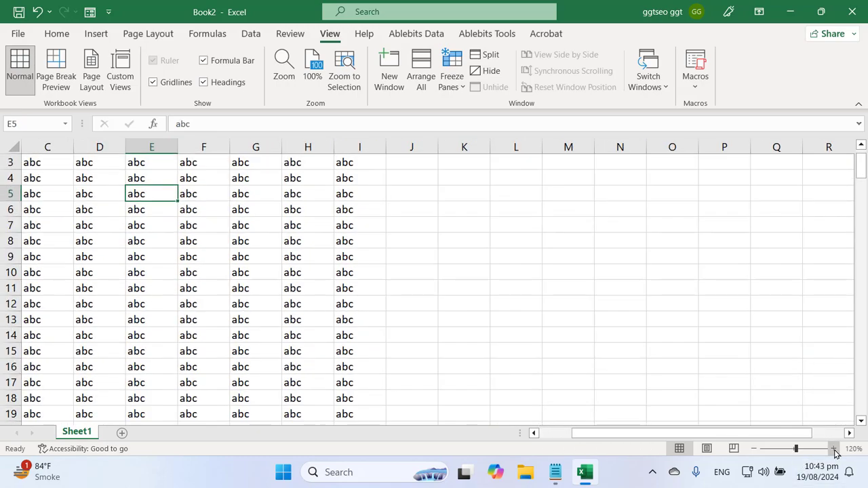
pyautogui.click(833, 449)
pyautogui.click(834, 449)
pyautogui.click(833, 448)
pyautogui.click(834, 448)
pyautogui.click(834, 448)
pyautogui.click(833, 449)
pyautogui.click(834, 449)
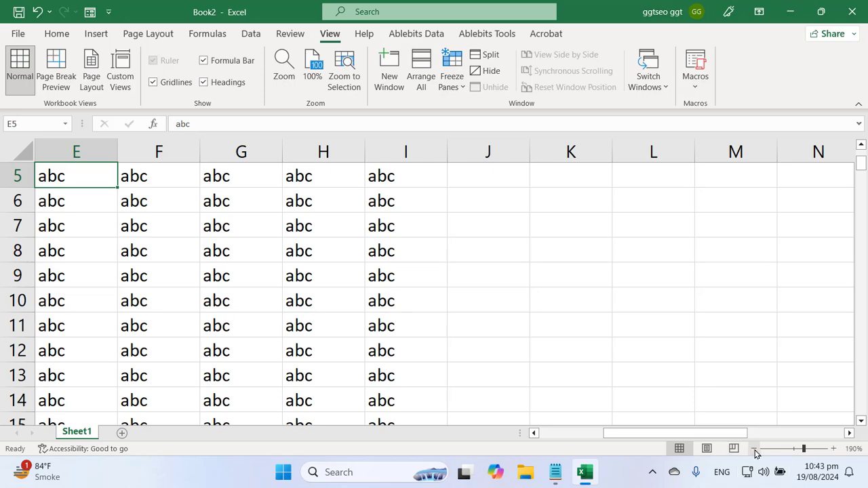
pyautogui.click(754, 449)
pyautogui.click(754, 449)
pyautogui.click(754, 449)
pyautogui.click(754, 449)
pyautogui.click(754, 449)
pyautogui.click(755, 449)
pyautogui.click(754, 449)
pyautogui.click(754, 449)
pyautogui.click(754, 449)
pyautogui.click(754, 449)
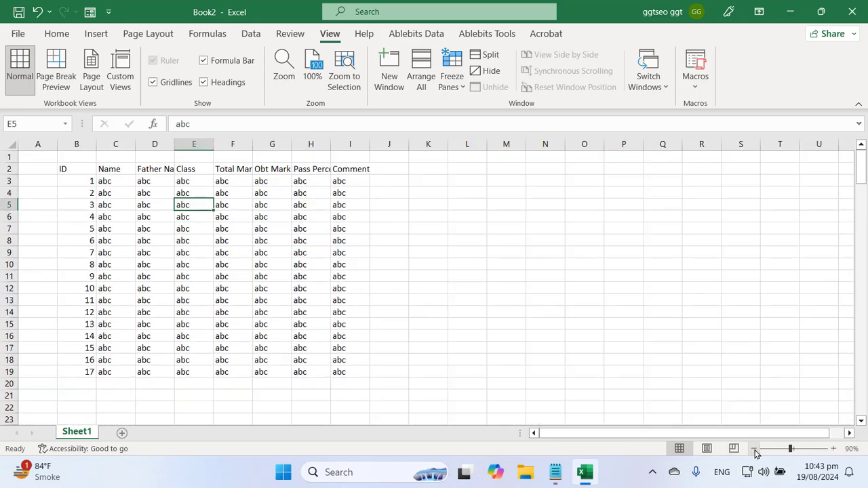
pyautogui.click(652, 472)
pyautogui.click(603, 407)
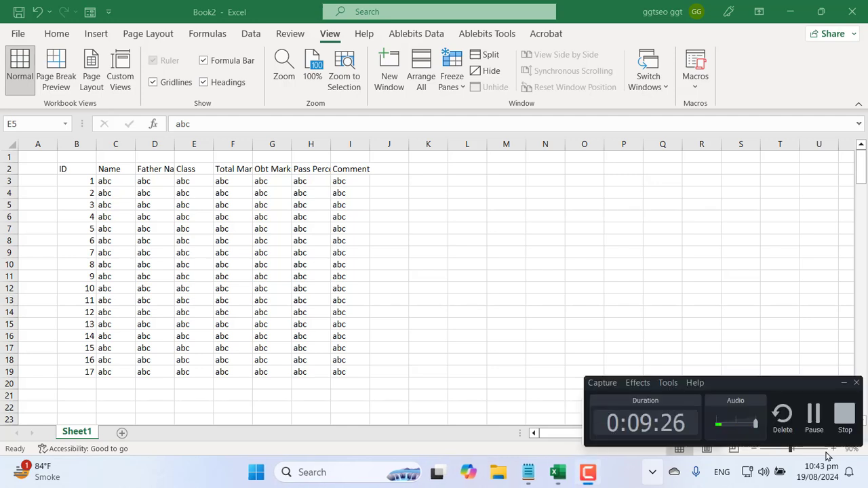
pyautogui.click(840, 383)
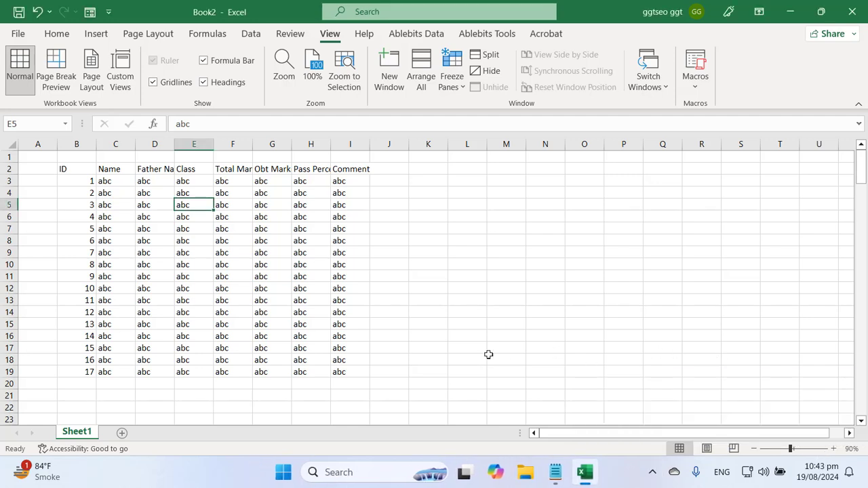
pyautogui.click(353, 335)
pyautogui.click(203, 275)
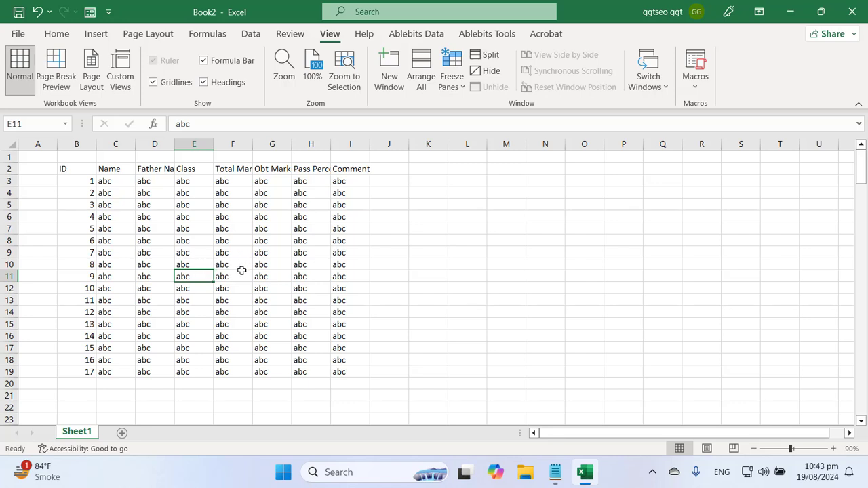
pyautogui.click(194, 239)
pyautogui.click(120, 174)
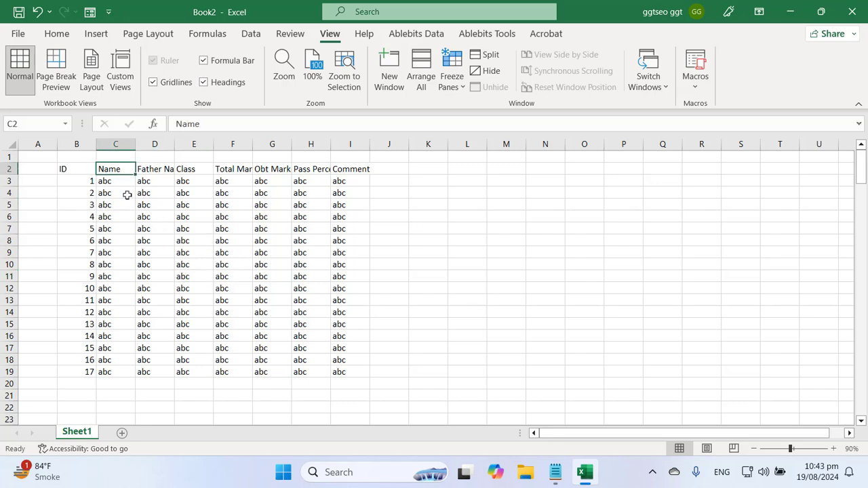
pyautogui.keyDown('ctrl'); pyautogui.scroll(12, 128, 242); pyautogui.keyUp('ctrl')
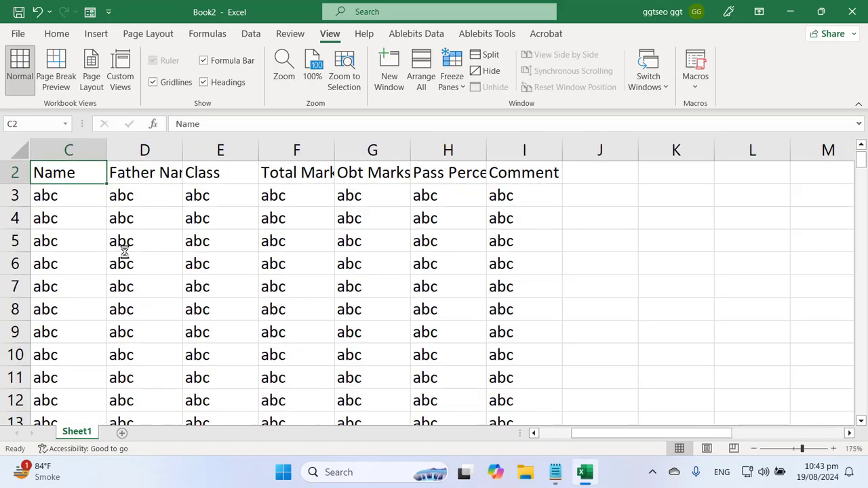
pyautogui.keyDown('ctrl'); pyautogui.scroll(3, 124, 252); pyautogui.keyUp('ctrl')
pyautogui.keyDown('ctrl'); pyautogui.scroll(-14, 124, 251); pyautogui.keyUp('ctrl')
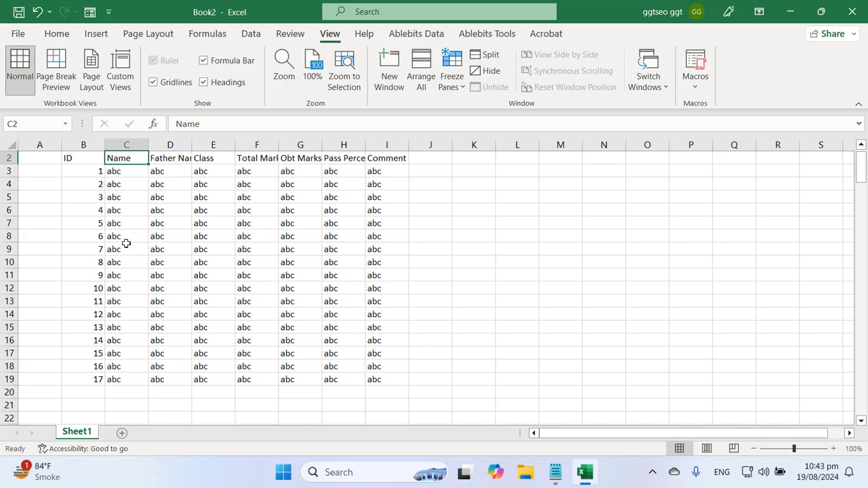
pyautogui.click(127, 248)
pyautogui.click(77, 161)
pyautogui.scroll(1, 172, 291)
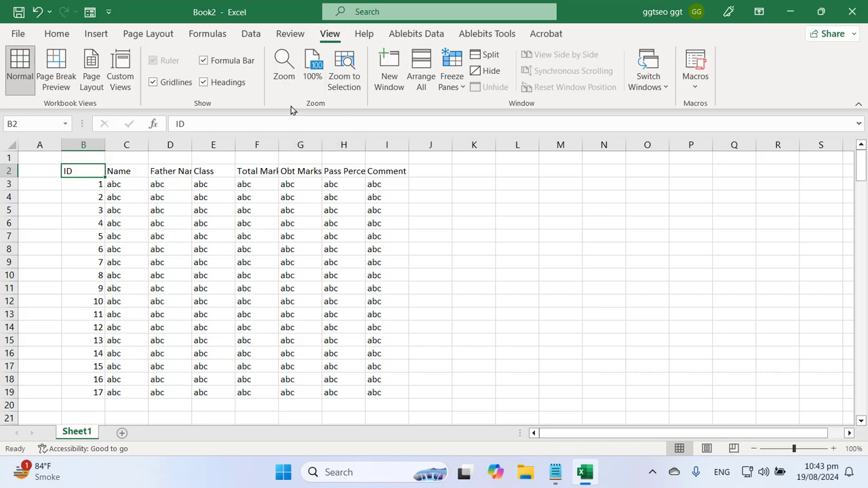
pyautogui.click(283, 68)
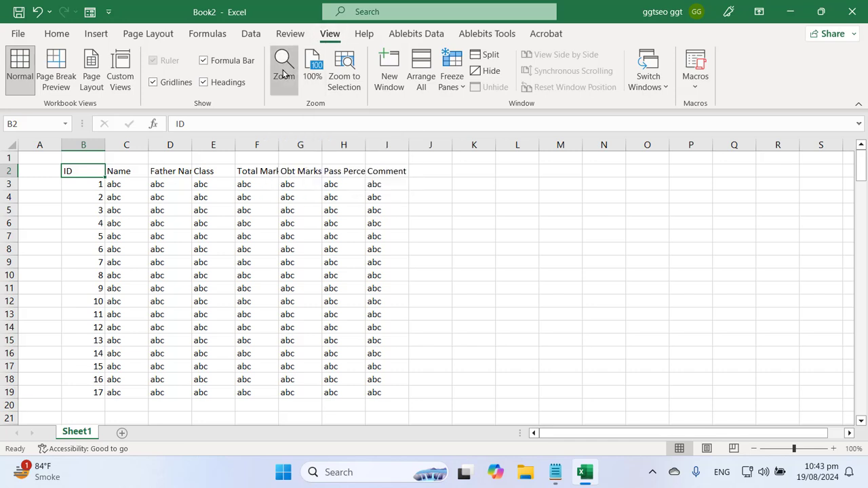
pyautogui.moveTo(145, 237); pyautogui.dragTo(502, 185)
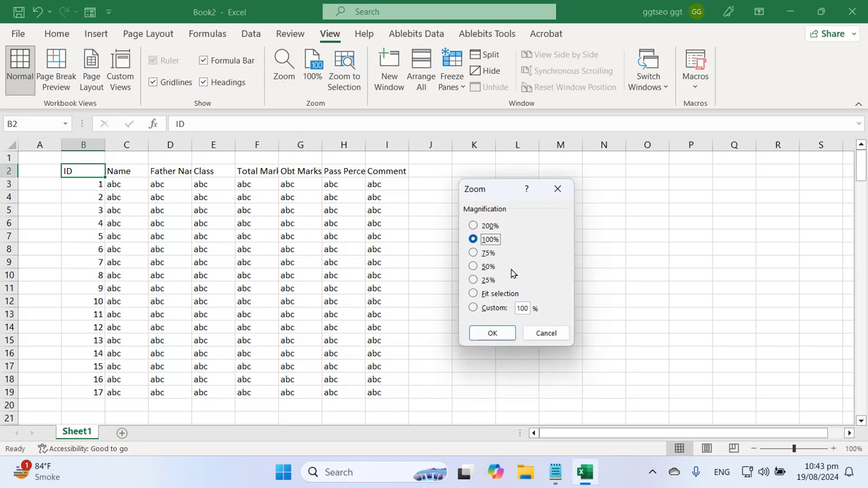
pyautogui.click(501, 295)
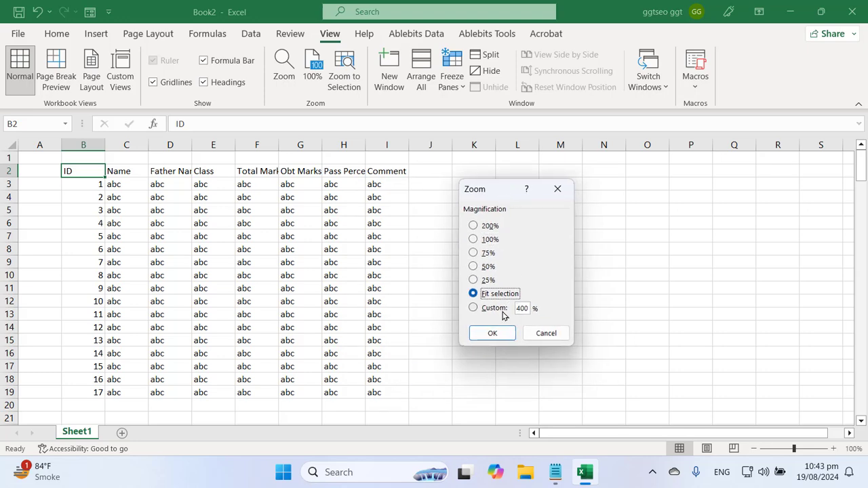
pyautogui.click(486, 228)
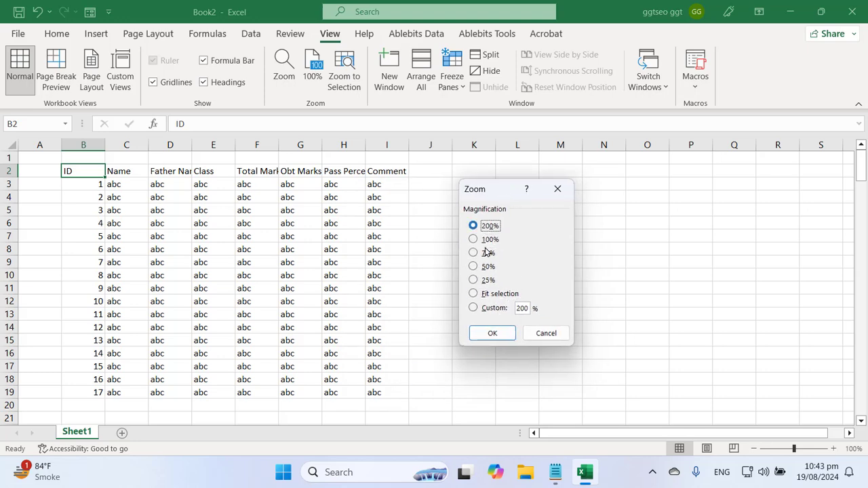
pyautogui.click(493, 333)
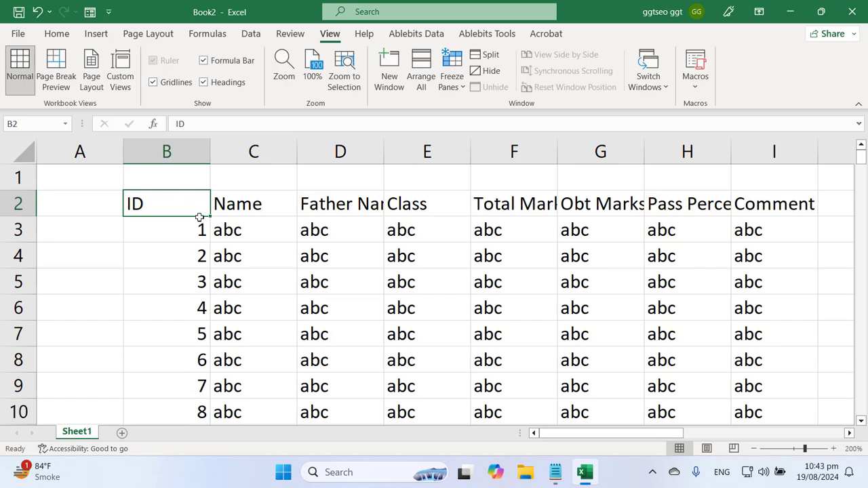
pyautogui.moveTo(199, 213); pyautogui.dragTo(514, 360)
pyautogui.click(285, 70)
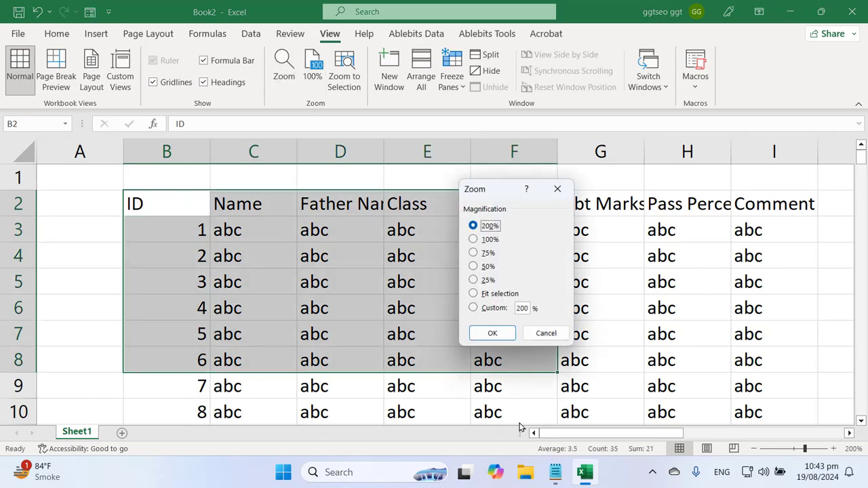
pyautogui.click(492, 295)
pyautogui.click(492, 332)
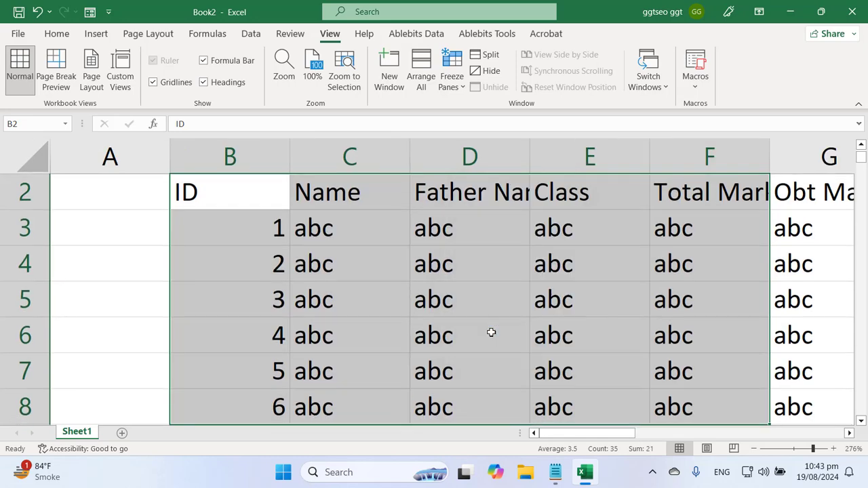
pyautogui.click(398, 284)
pyautogui.click(285, 72)
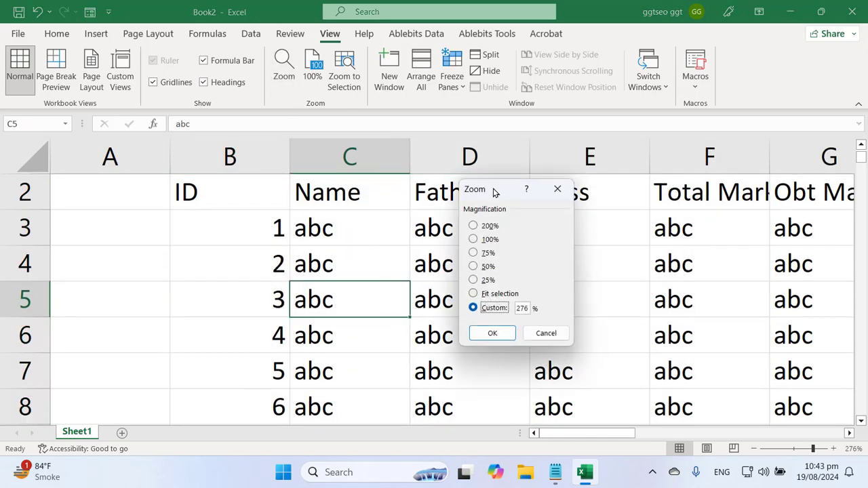
pyautogui.moveTo(494, 194); pyautogui.dragTo(352, 172)
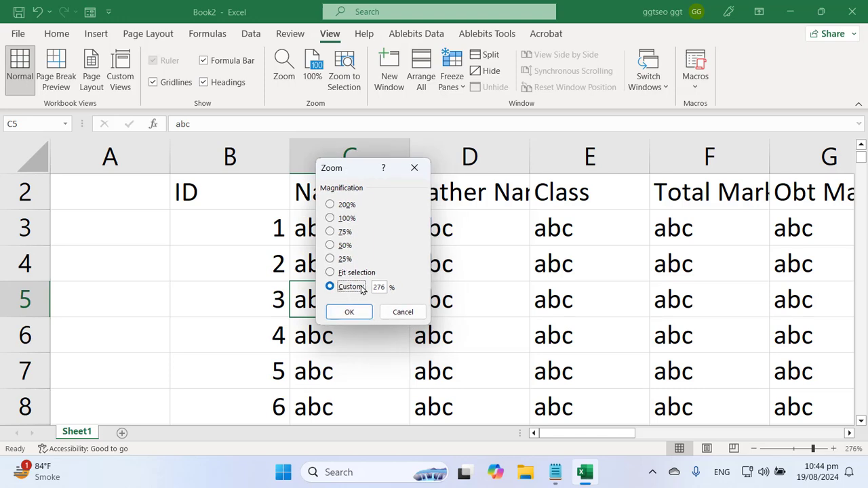
pyautogui.click(346, 218)
# Reset the sheet to 100% zoom and select the range B2:G12
pyautogui.click(349, 312)
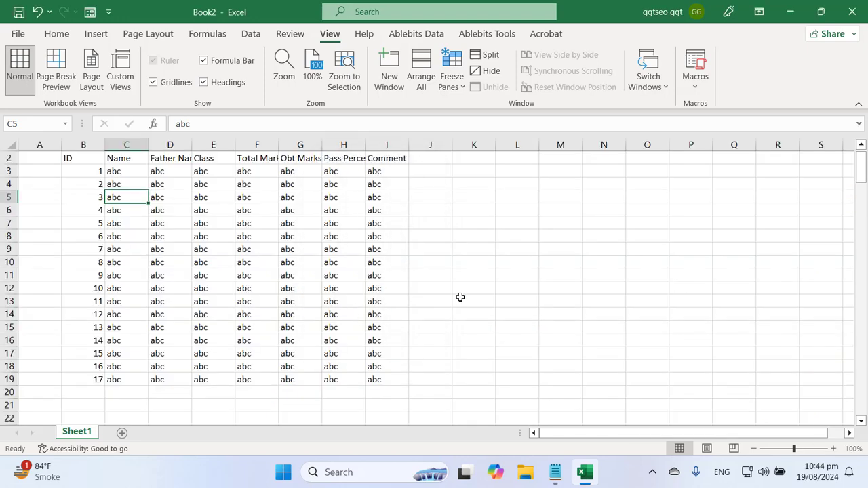
pyautogui.click(315, 289)
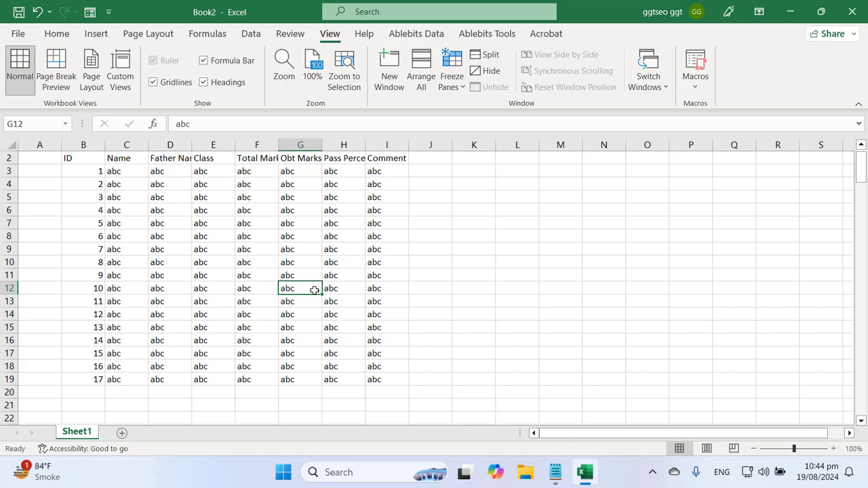
pyautogui.click(302, 260)
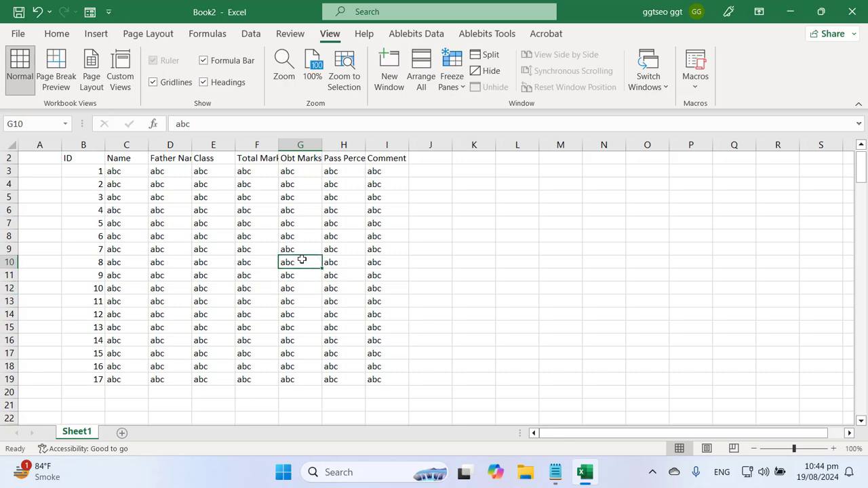
pyautogui.click(242, 278)
pyautogui.moveTo(77, 158); pyautogui.dragTo(321, 286)
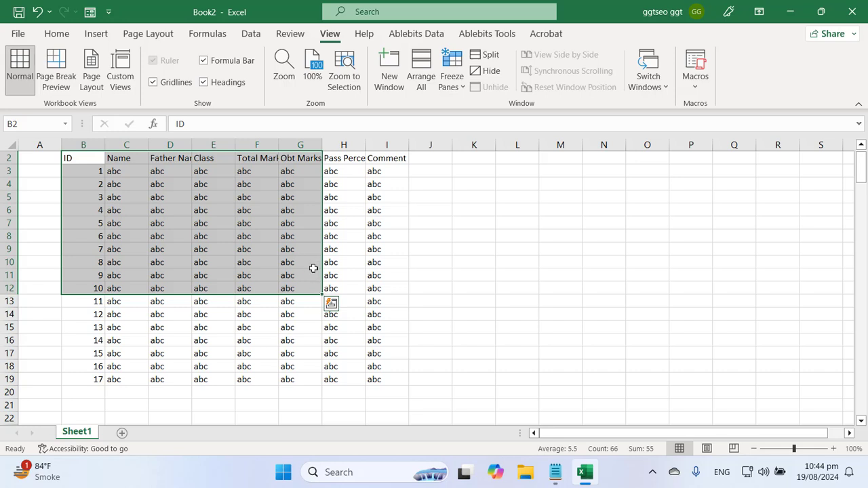
# Try the Ctrl+Shift+Plus insert-cells and Ctrl+Minus delete-cells shortcuts, cancelling each dialog
pyautogui.hotkey('ctrl', 'shift', '+')
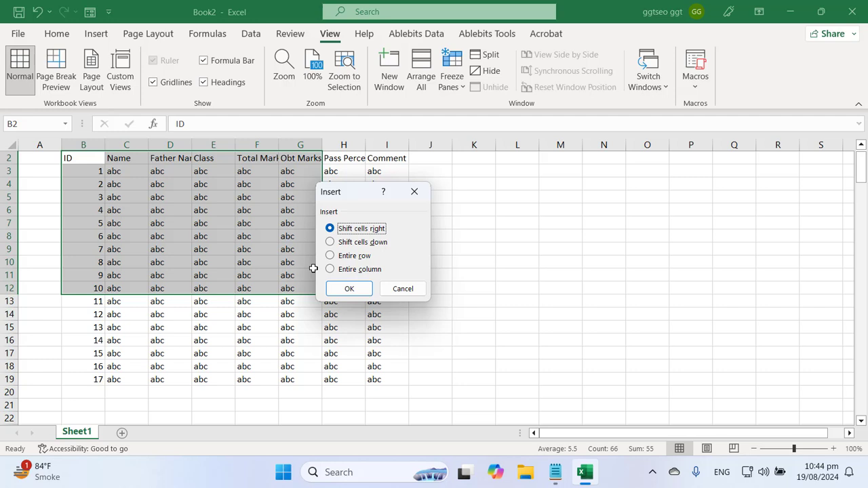
pyautogui.press('Escape')
pyautogui.hotkey('ctrl', '-')
pyautogui.press('Escape')
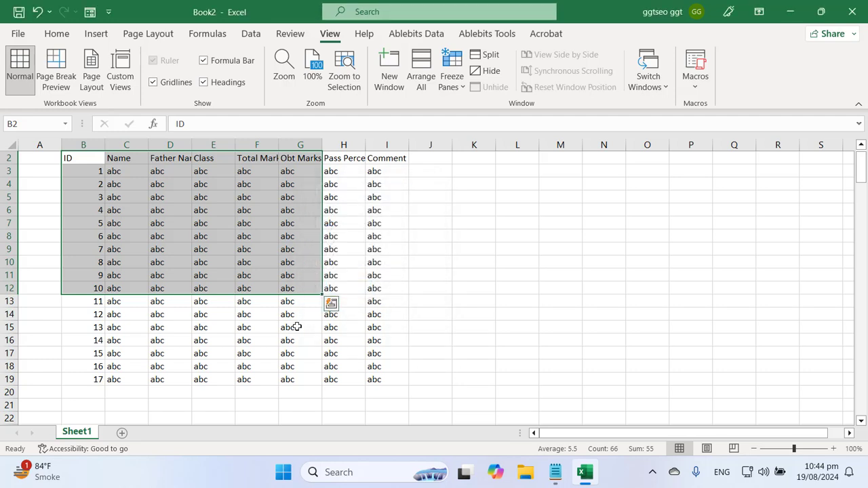
# Zoom the student table in to 145% with Ctrl+wheel and return to cell A1
pyautogui.click(232, 236)
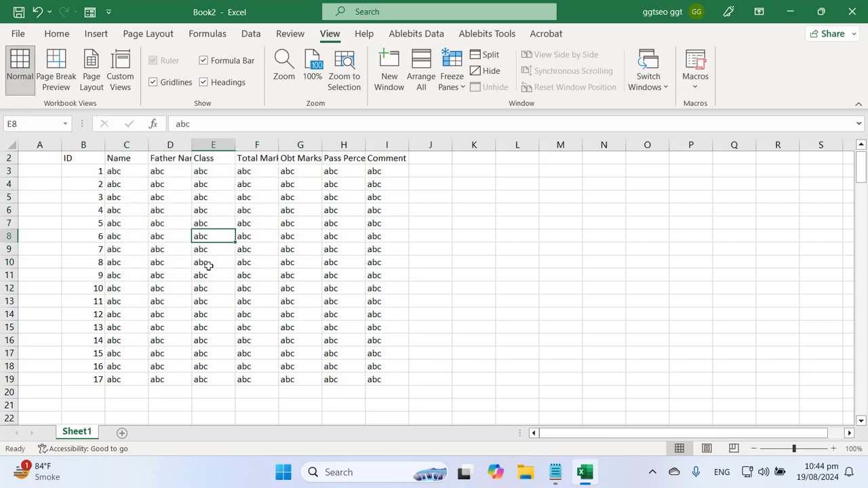
pyautogui.scroll(4, 168, 271)
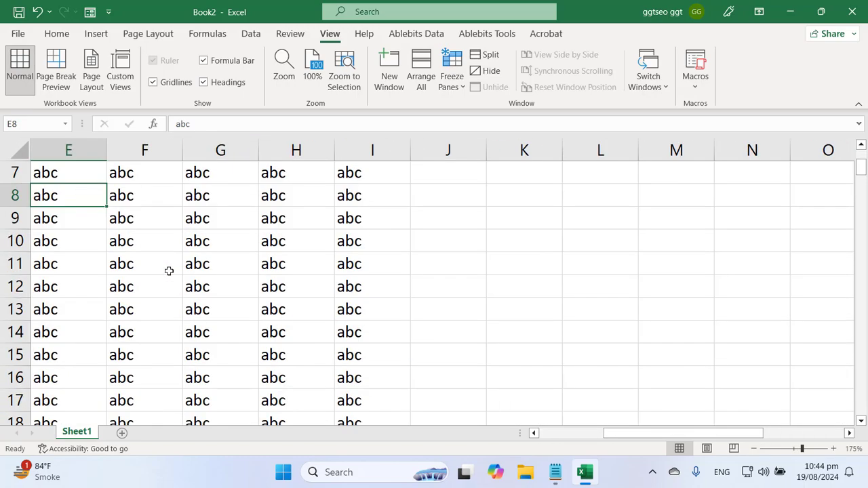
pyautogui.scroll(-6, 169, 271)
pyautogui.scroll(1, 169, 271)
pyautogui.scroll(4, 168, 272)
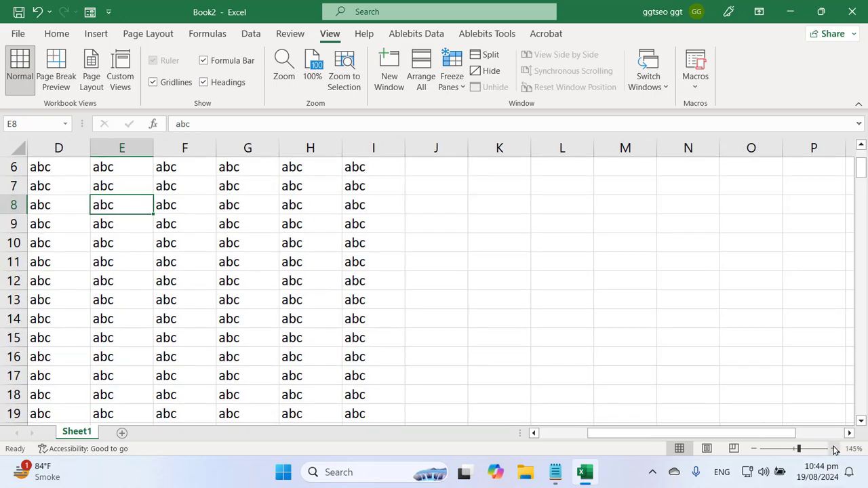
pyautogui.click(244, 318)
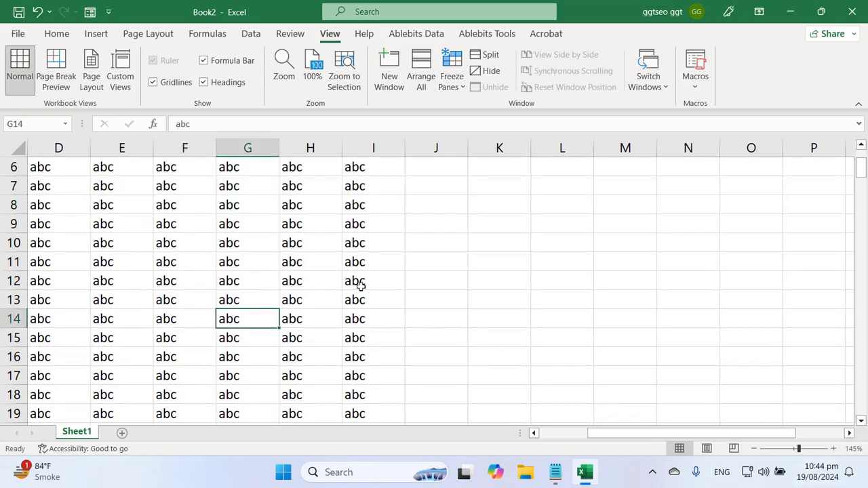
pyautogui.hotkey('ctrl', 'Home')
# Bring up the notes and highlight 'How to view worksheets in multiple windows?'
pyautogui.click(555, 472)
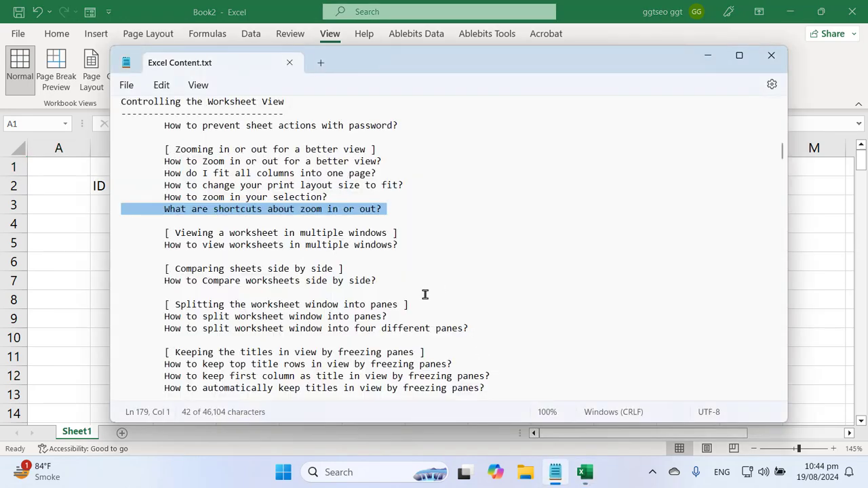
pyautogui.tripleClick(181, 246)
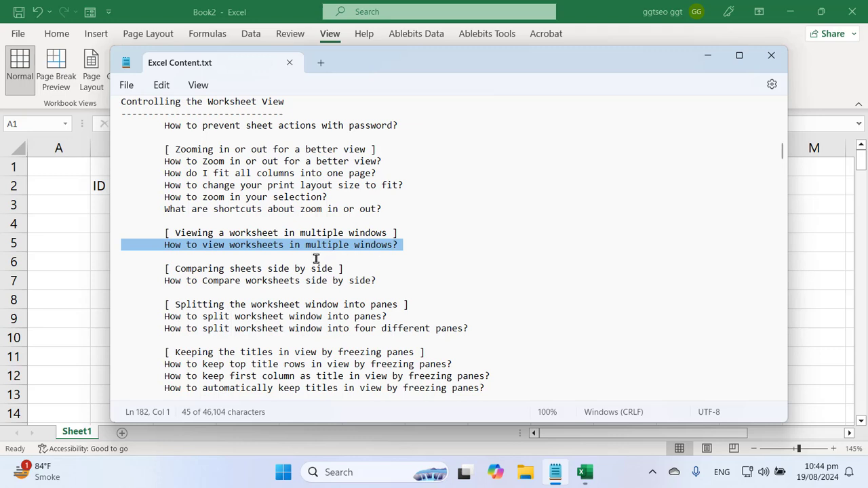
# Bring Book2 forward and check the Switch Windows list of open windows
pyautogui.click(246, 6)
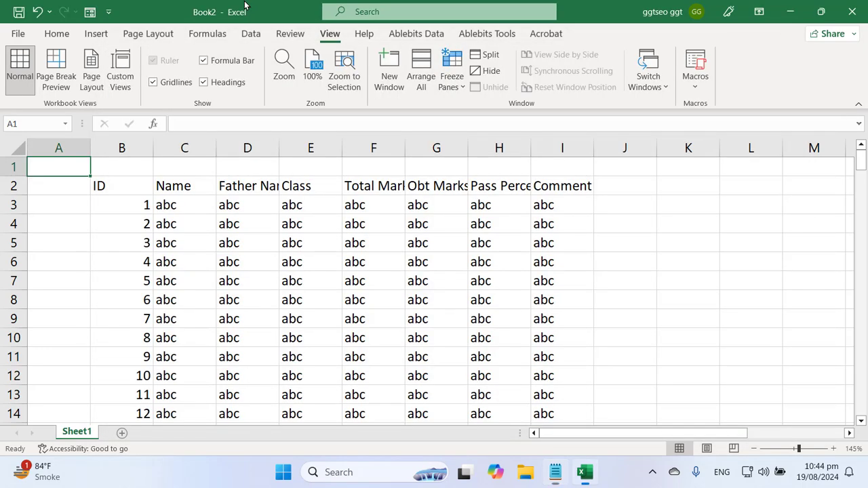
pyautogui.click(356, 339)
pyautogui.click(139, 253)
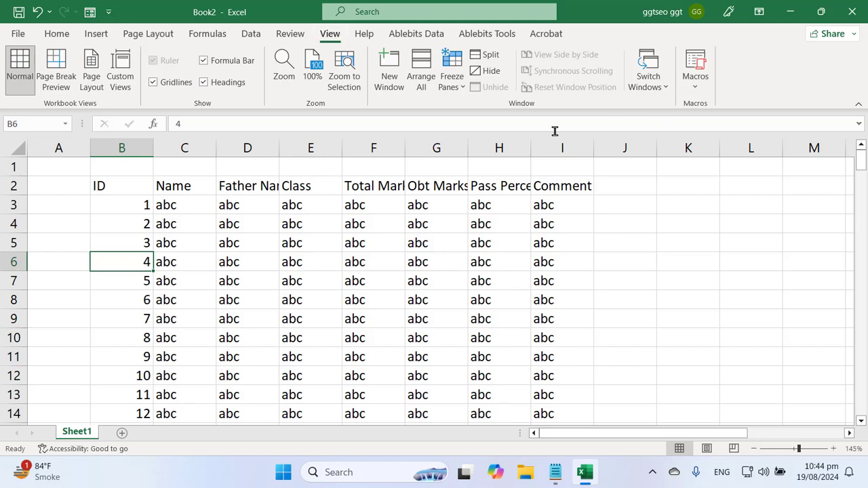
pyautogui.click(661, 88)
pyautogui.click(487, 233)
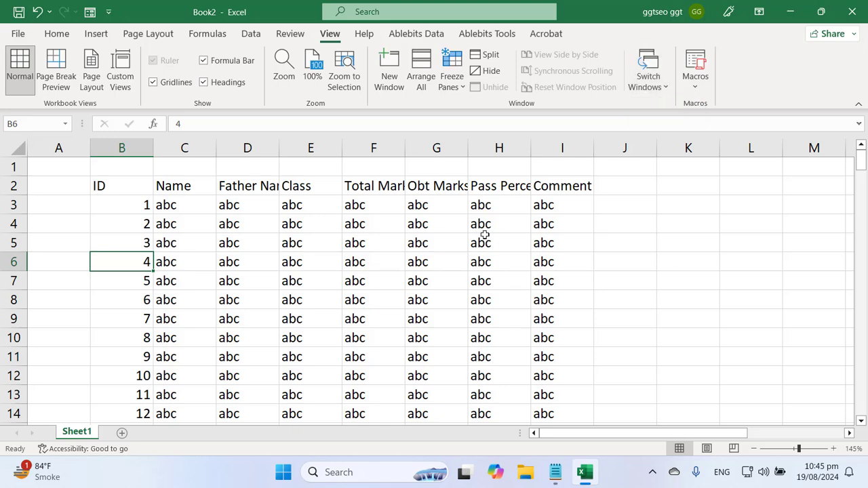
# Open a second window, Book2:2, then switch back to Book2:1
pyautogui.click(389, 72)
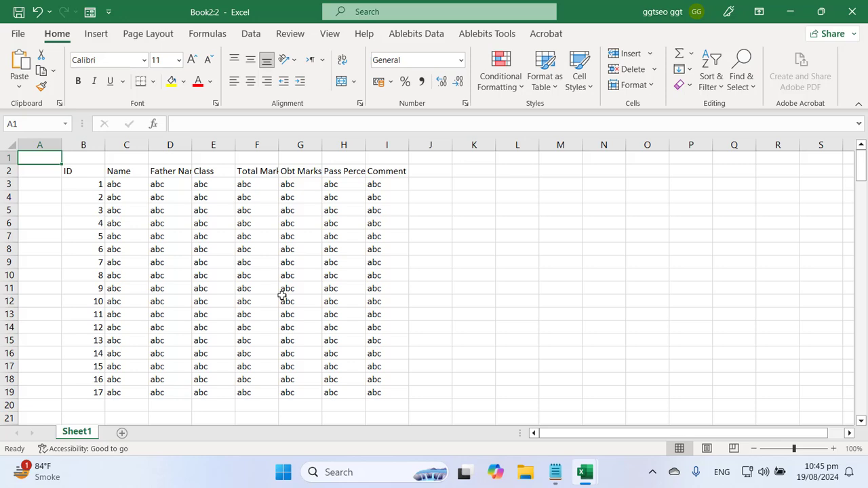
pyautogui.moveTo(591, 478)
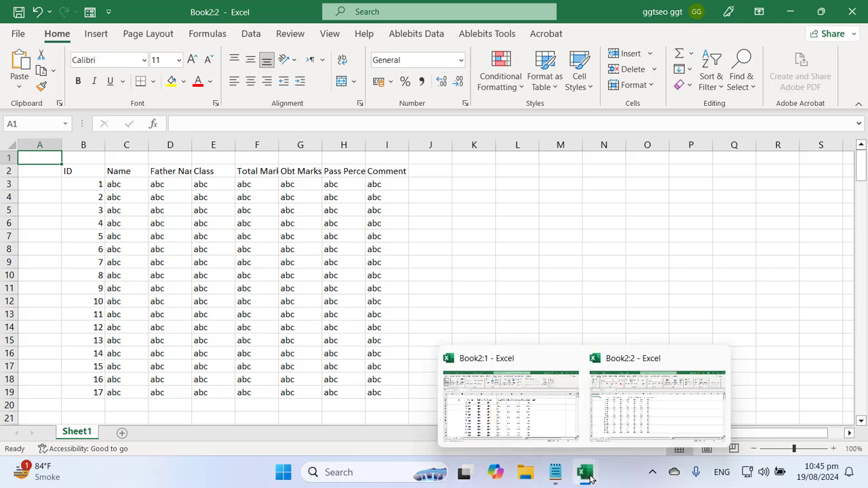
pyautogui.click(634, 428)
pyautogui.click(484, 405)
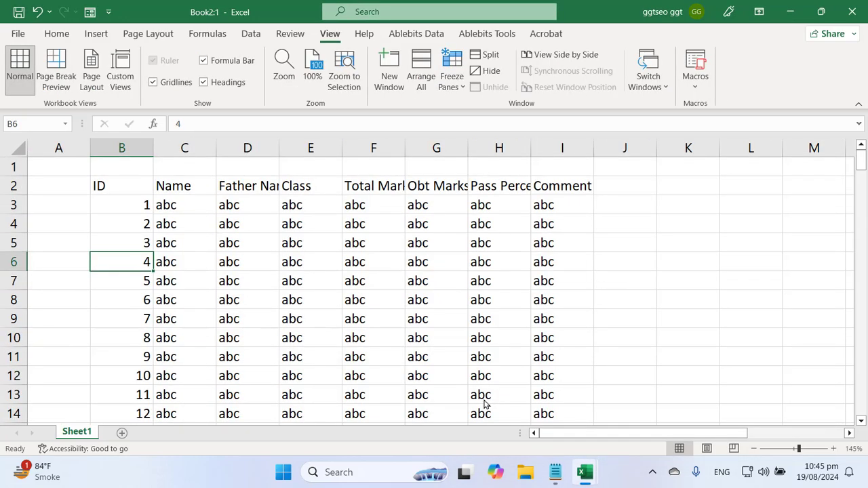
# Open a third window, Book2:3, and select a few cells in it
pyautogui.click(390, 75)
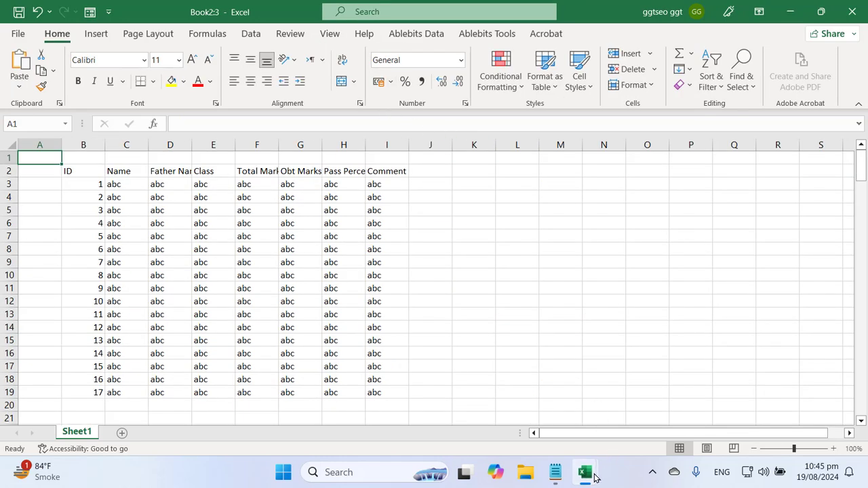
pyautogui.moveTo(586, 473)
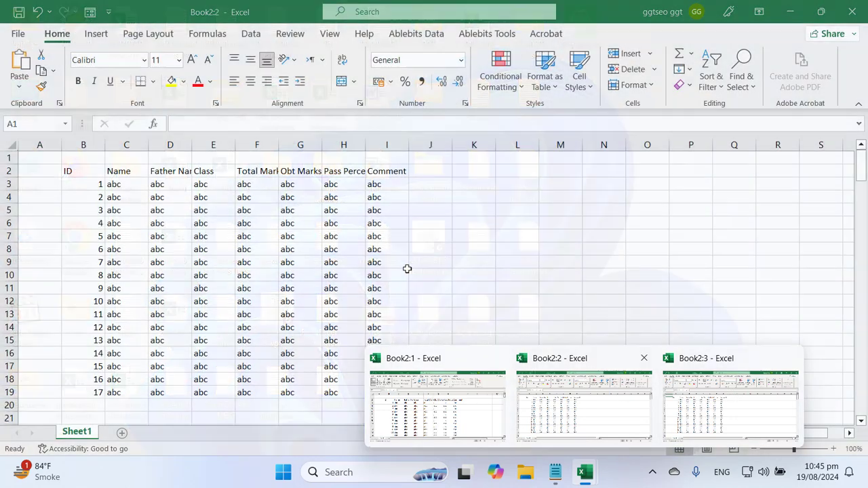
pyautogui.click(401, 265)
pyautogui.click(221, 262)
pyautogui.click(202, 212)
pyautogui.click(507, 234)
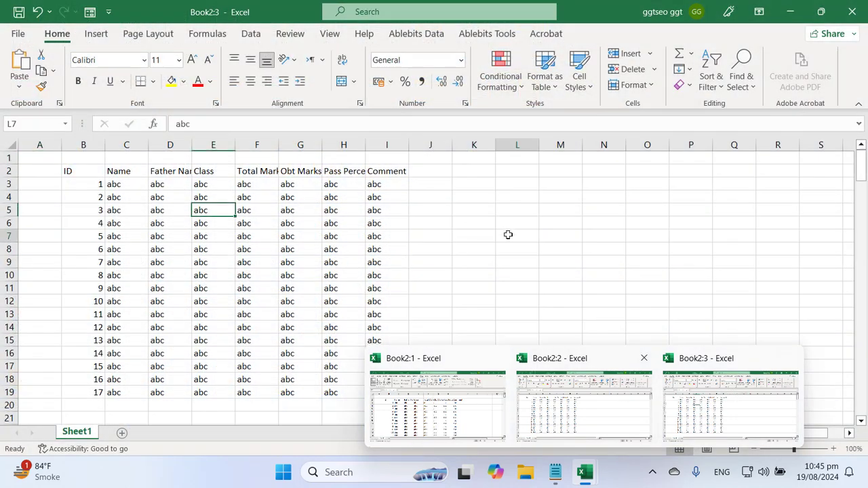
pyautogui.click(340, 284)
pyautogui.click(42, 274)
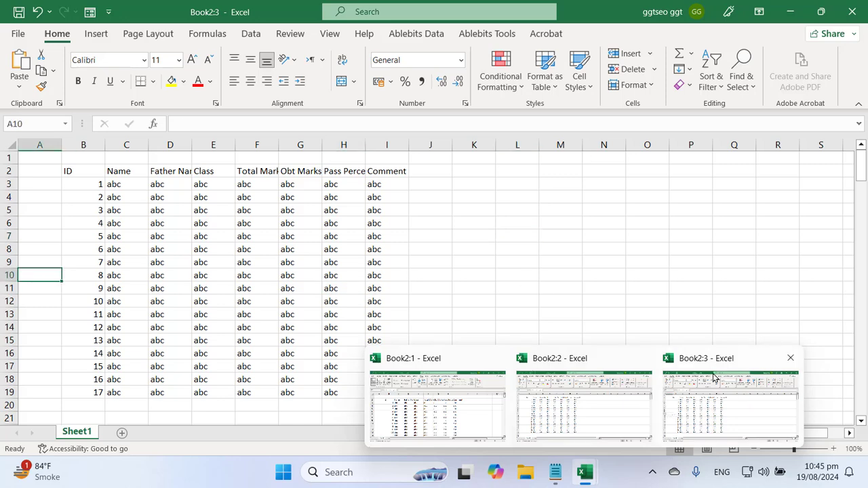
pyautogui.click(545, 236)
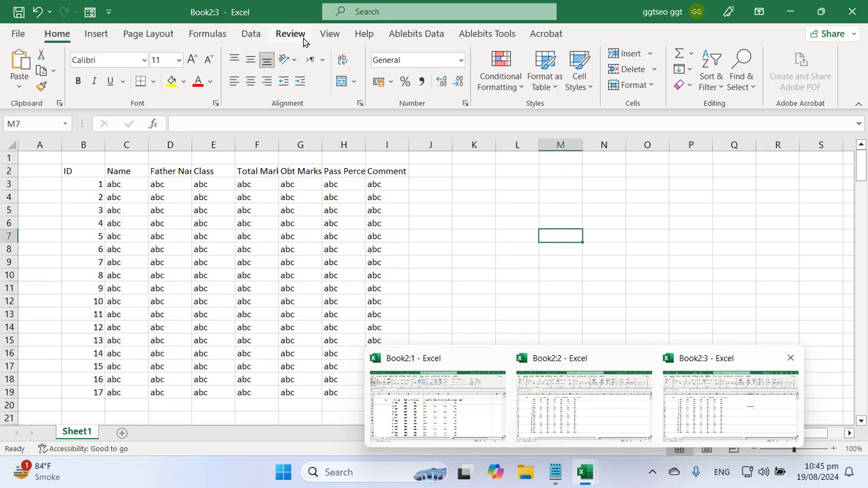
# Switch to Book2:2 through Switch Windows, then return to Book2:1
pyautogui.click(330, 33)
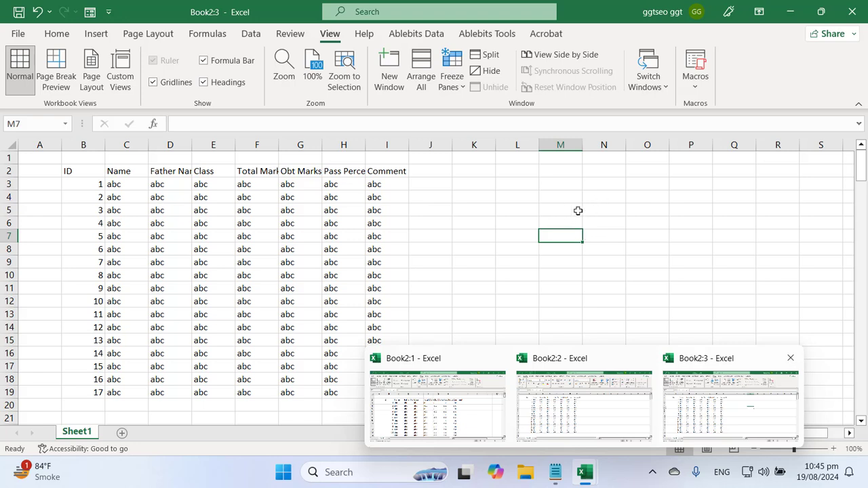
pyautogui.click(654, 85)
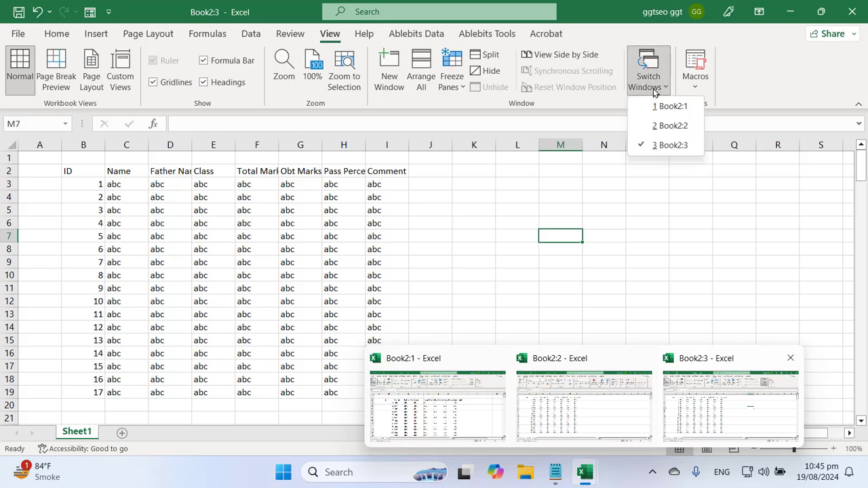
pyautogui.click(668, 126)
pyautogui.click(342, 251)
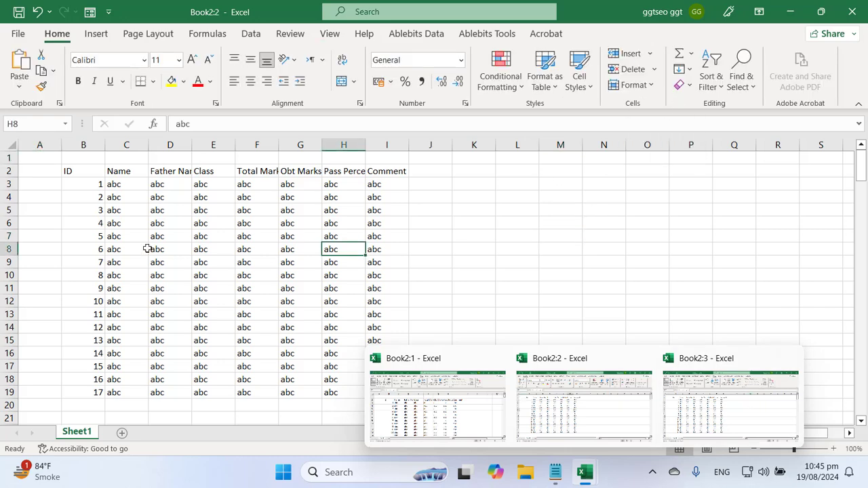
pyautogui.click(451, 405)
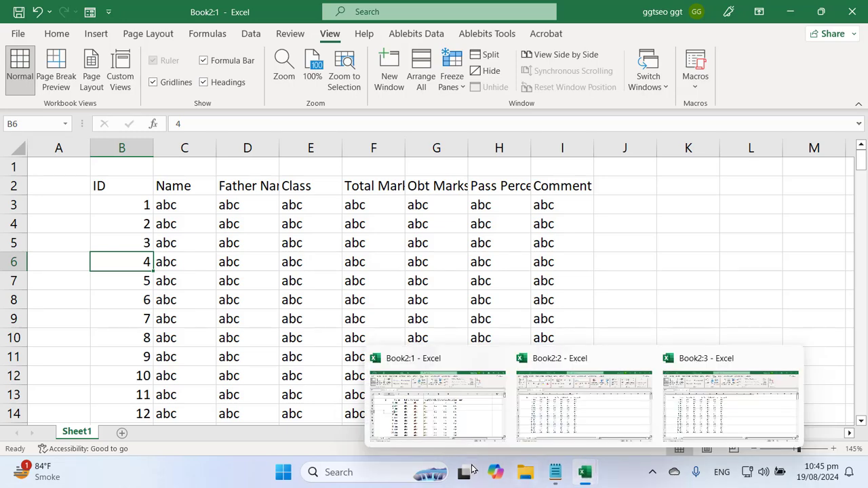
pyautogui.moveTo(118, 192); pyautogui.dragTo(519, 355)
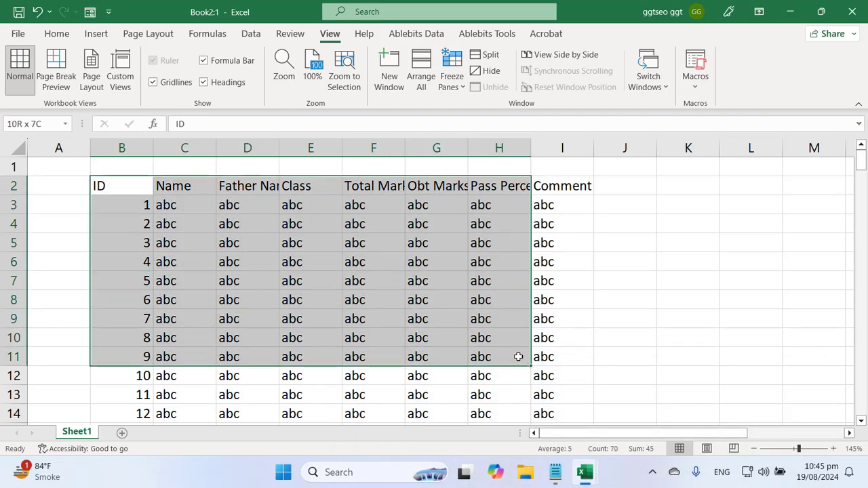
pyautogui.click(57, 34)
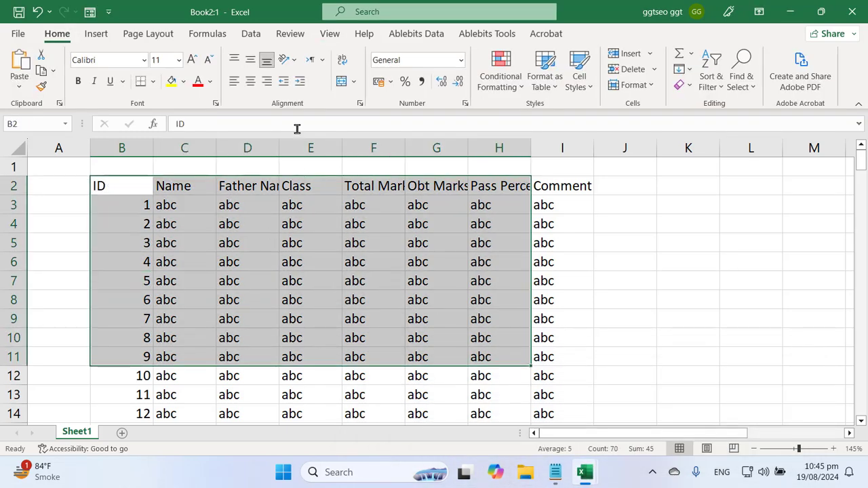
pyautogui.click(184, 81)
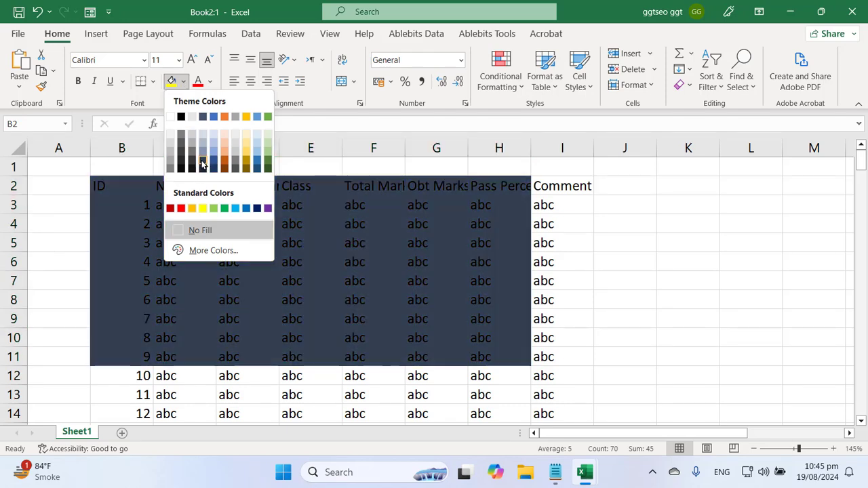
pyautogui.click(215, 164)
pyautogui.moveTo(585, 473)
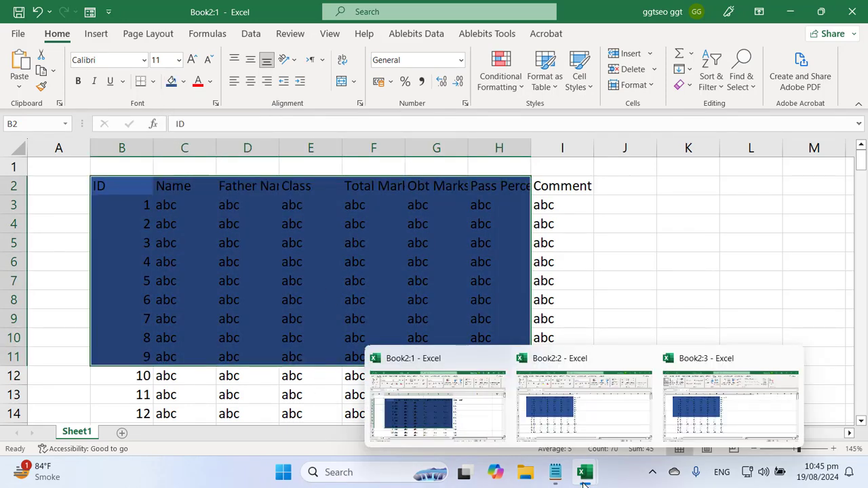
pyautogui.click(571, 423)
pyautogui.click(246, 273)
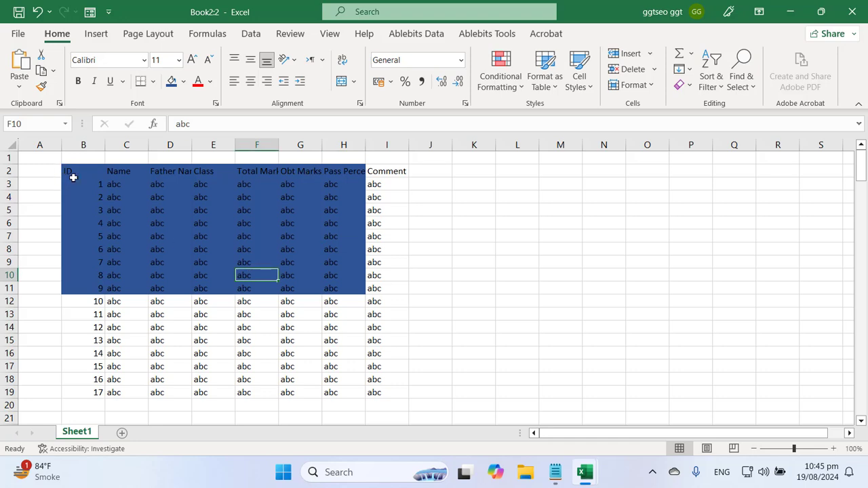
pyautogui.moveTo(72, 176); pyautogui.dragTo(357, 299)
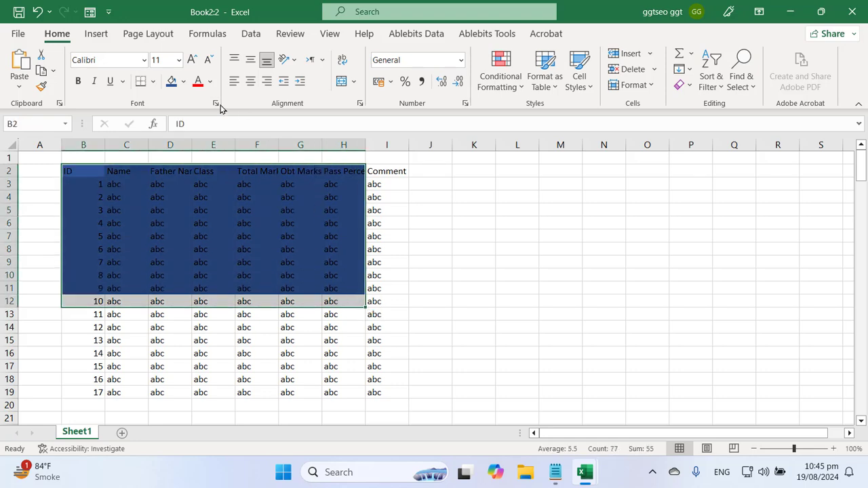
pyautogui.click(183, 80)
pyautogui.click(227, 168)
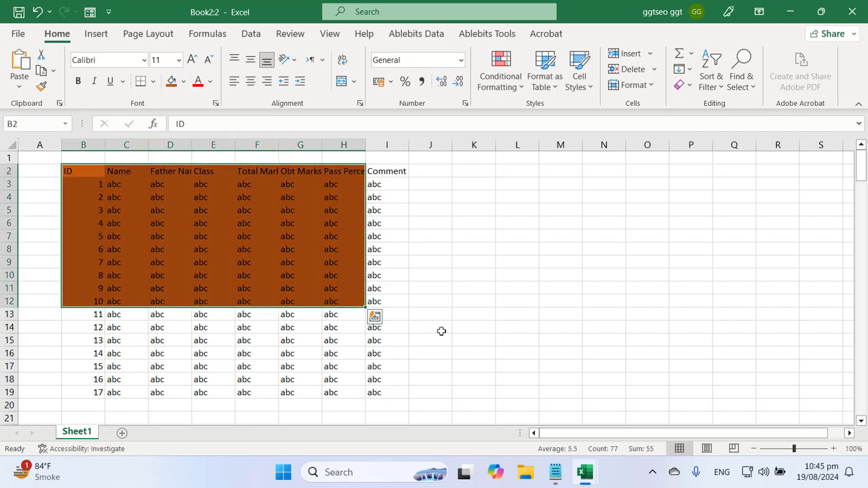
pyautogui.click(434, 328)
pyautogui.moveTo(586, 478)
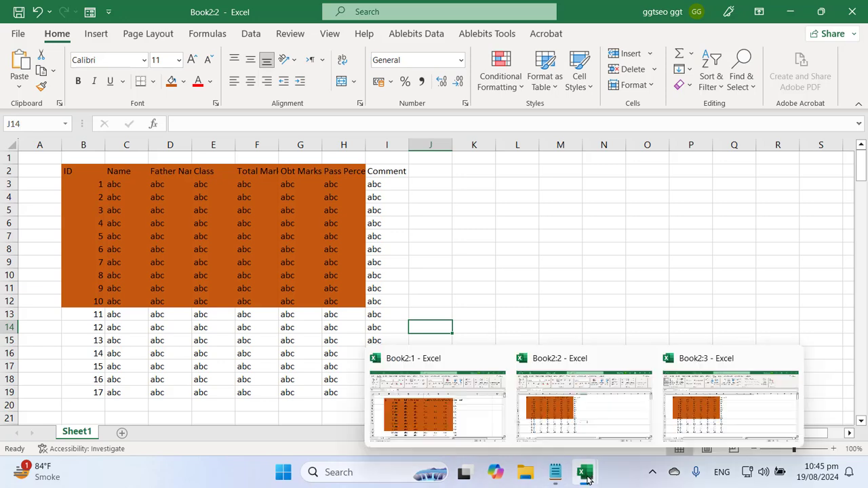
pyautogui.click(574, 418)
pyautogui.click(722, 416)
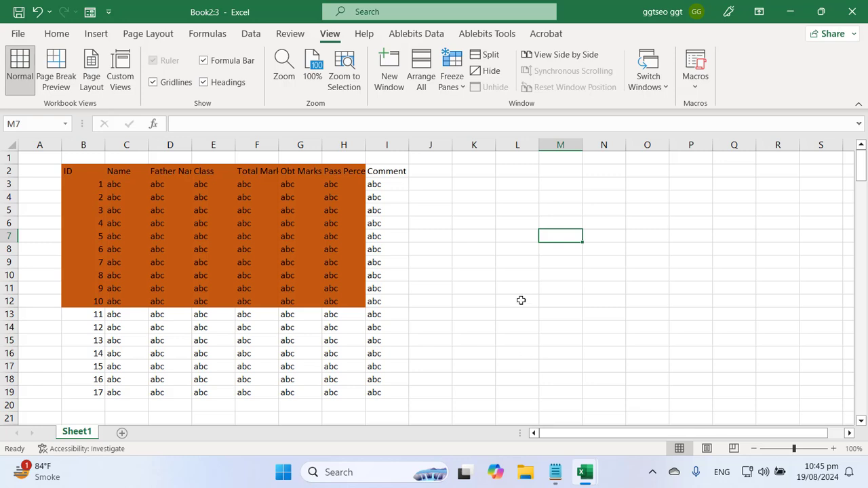
# Arrange the three Book2 windows Tiled, then maximize Book2:3 and bring up the notes
pyautogui.click(309, 233)
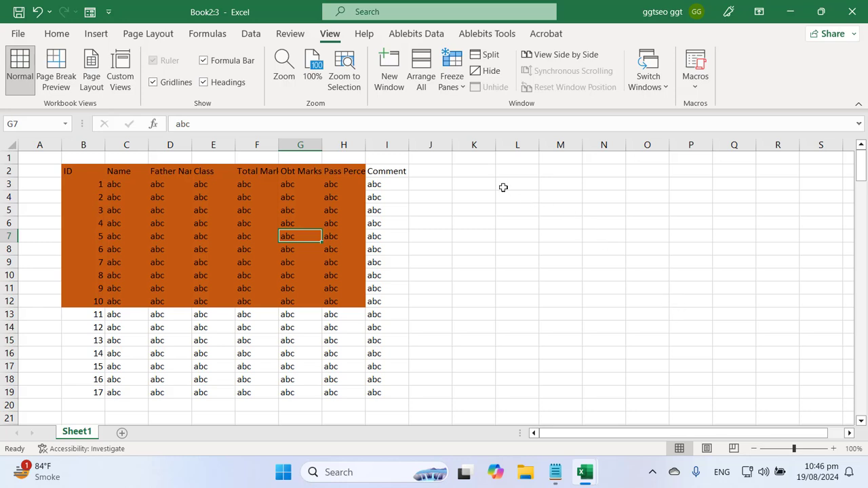
pyautogui.click(421, 81)
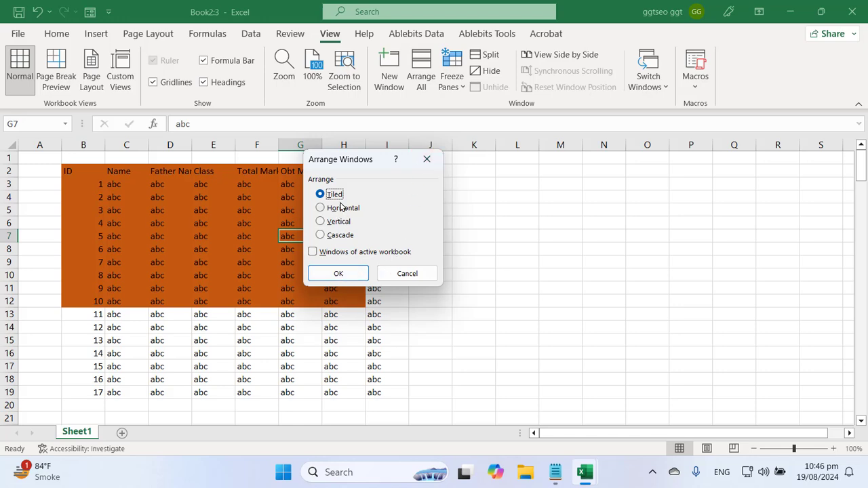
pyautogui.click(338, 273)
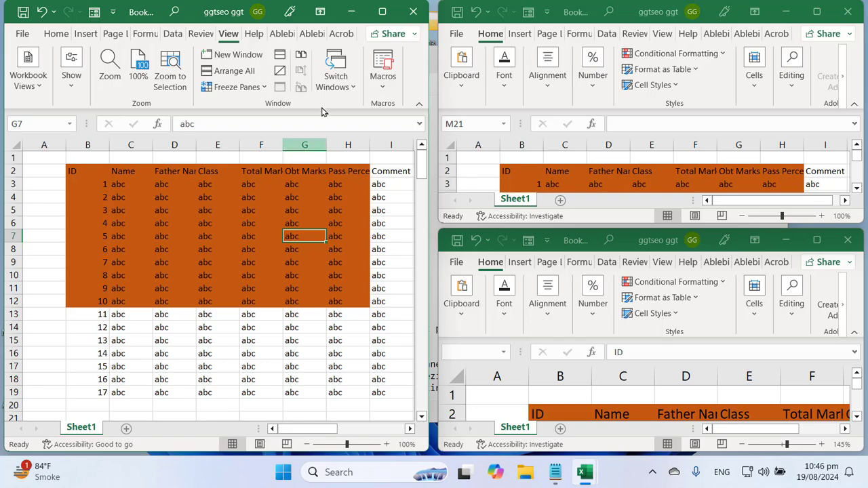
pyautogui.click(382, 11)
pyautogui.click(557, 475)
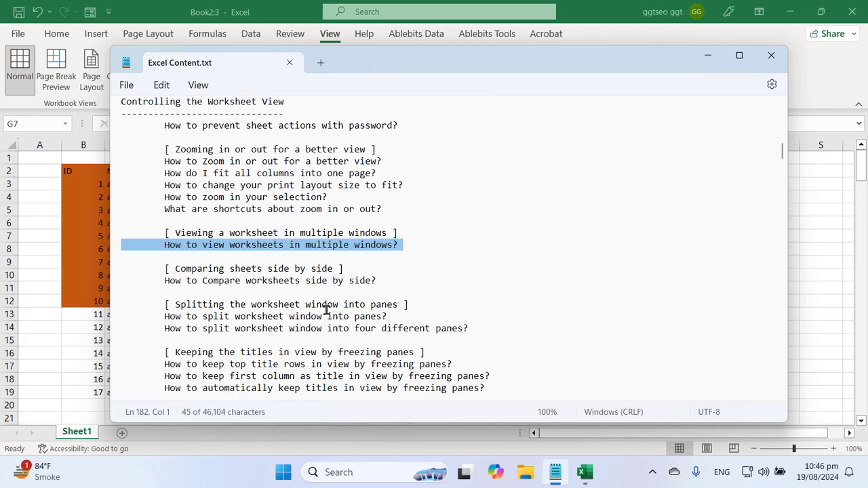
# Select 'worksheets' on the view and Compare lines of the notes, then return to Excel
pyautogui.doubleClick(273, 280)
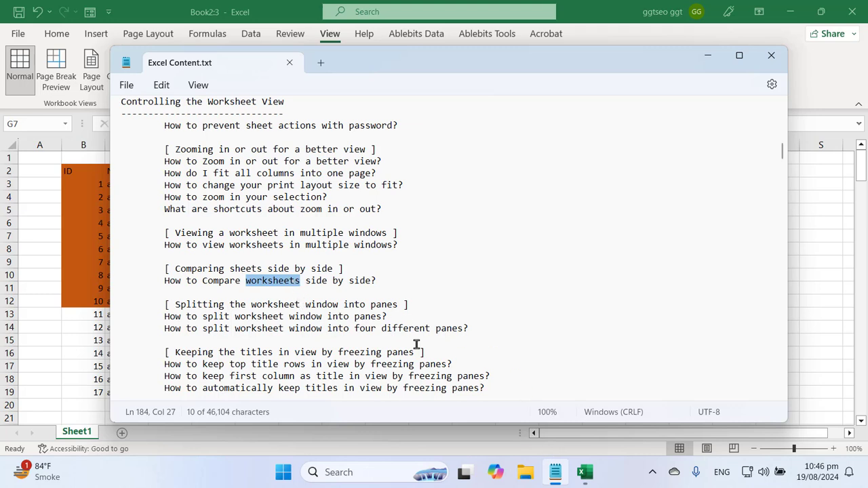
pyautogui.doubleClick(248, 245)
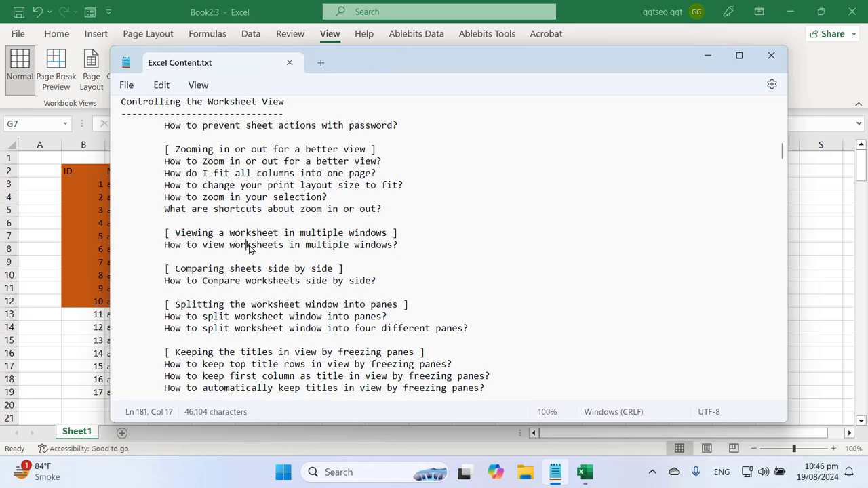
pyautogui.click(260, 280)
pyautogui.doubleClick(260, 281)
pyautogui.click(93, 258)
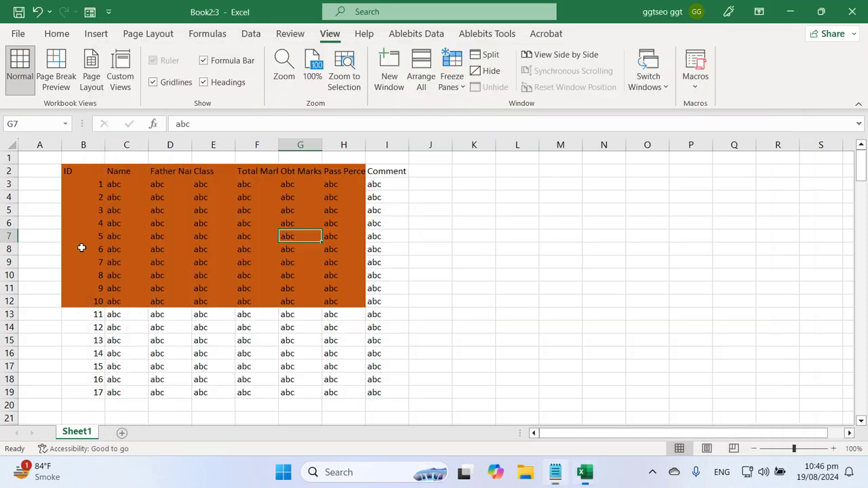
# Arrange the three Book2 windows Vertical with Arrange All
pyautogui.click(173, 274)
pyautogui.click(424, 95)
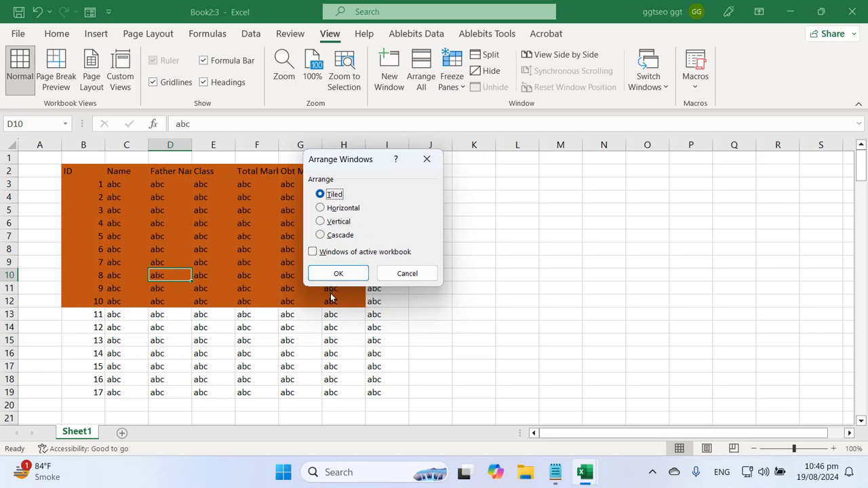
pyautogui.click(337, 222)
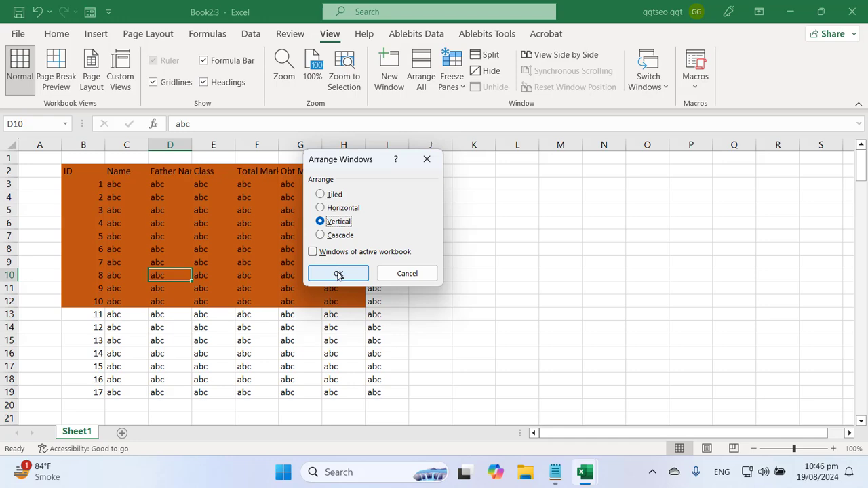
pyautogui.click(339, 274)
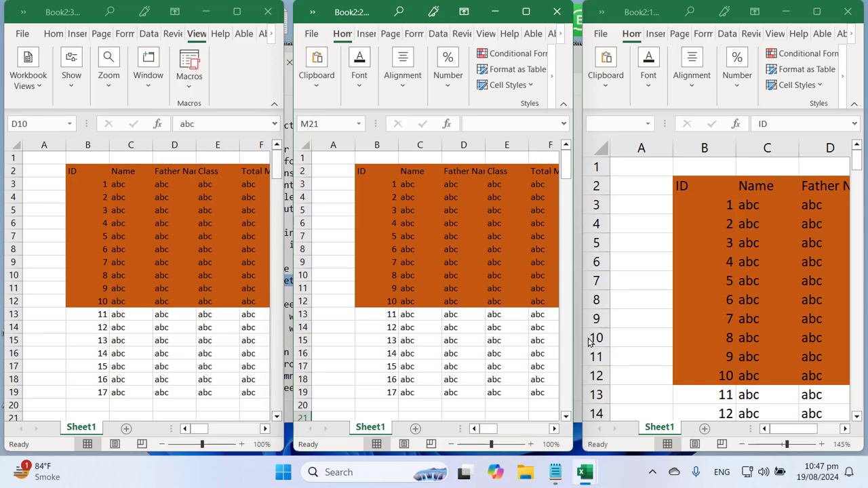
# Highlight the compare-side-by-side line in the notes, then maximize Book2:3
pyautogui.click(555, 472)
pyautogui.click(232, 343)
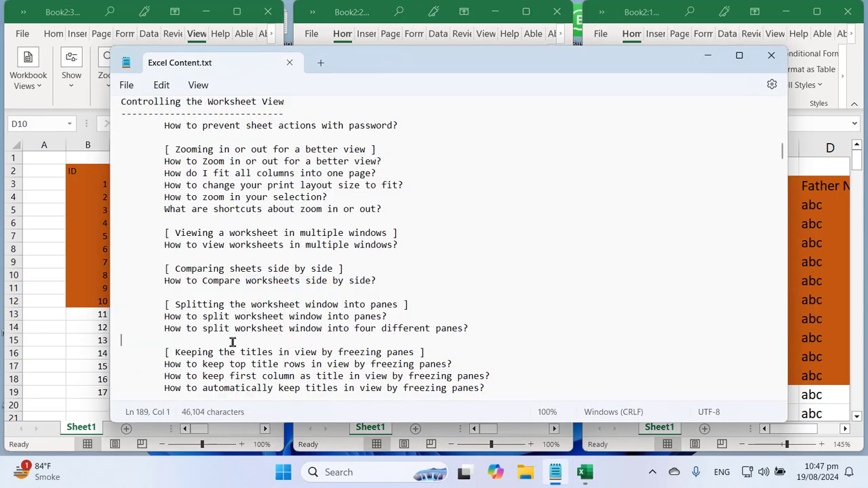
pyautogui.tripleClick(173, 281)
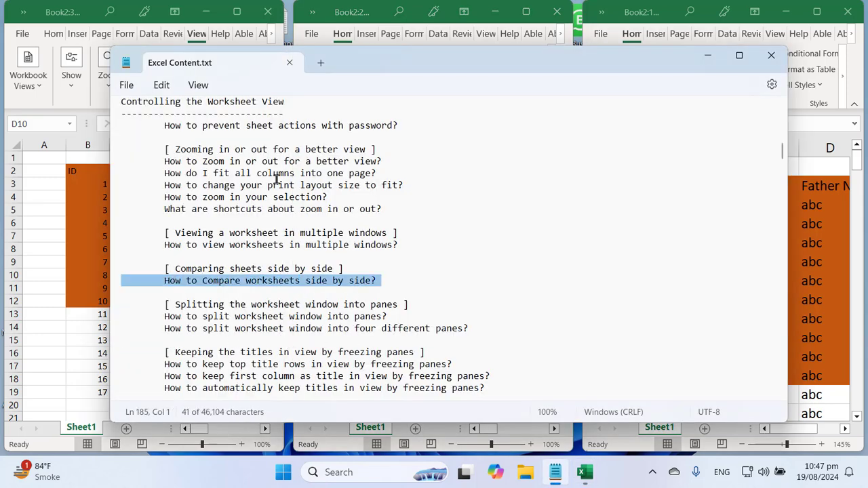
pyautogui.click(238, 13)
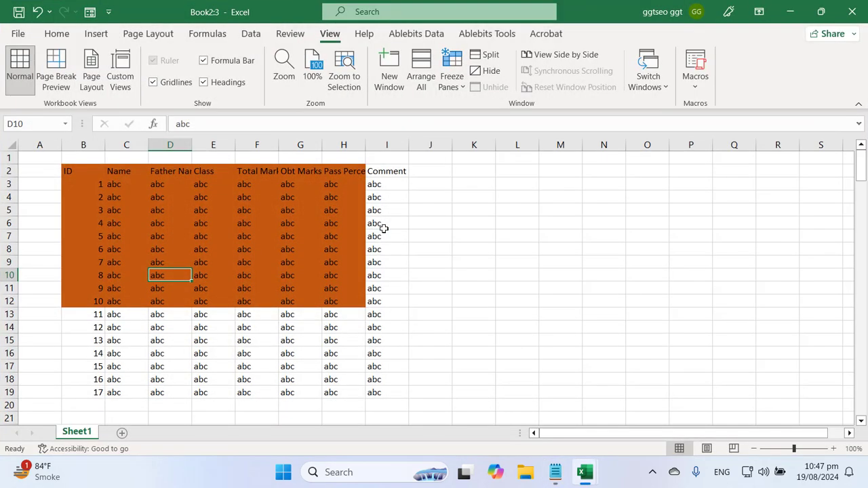
pyautogui.click(445, 272)
# Compare Book2:3 side by side with Book2:1, then turn the comparison off
pyautogui.click(257, 275)
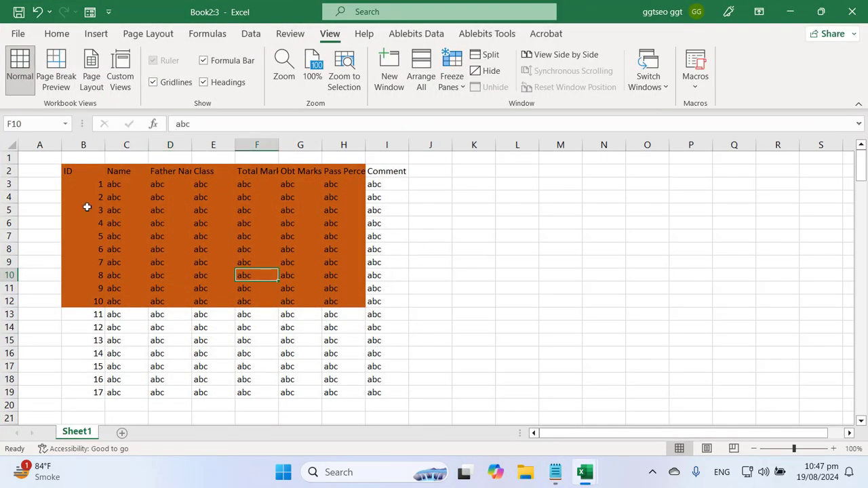
pyautogui.click(553, 57)
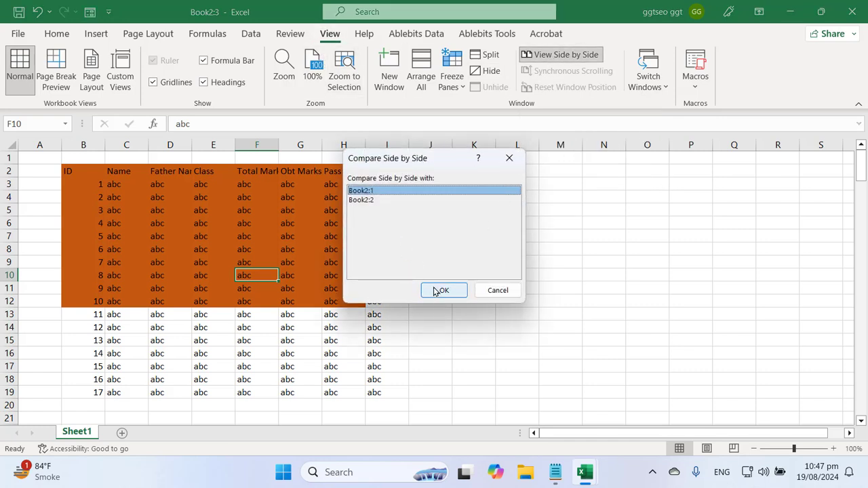
pyautogui.click(440, 291)
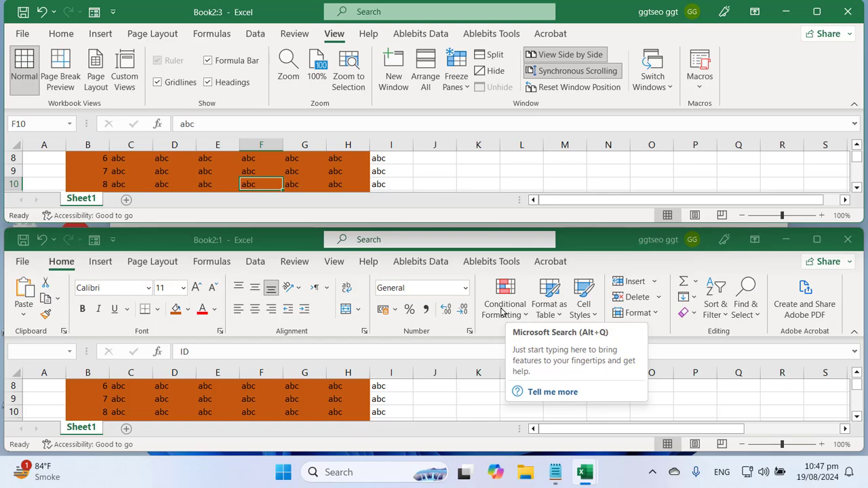
pyautogui.click(570, 55)
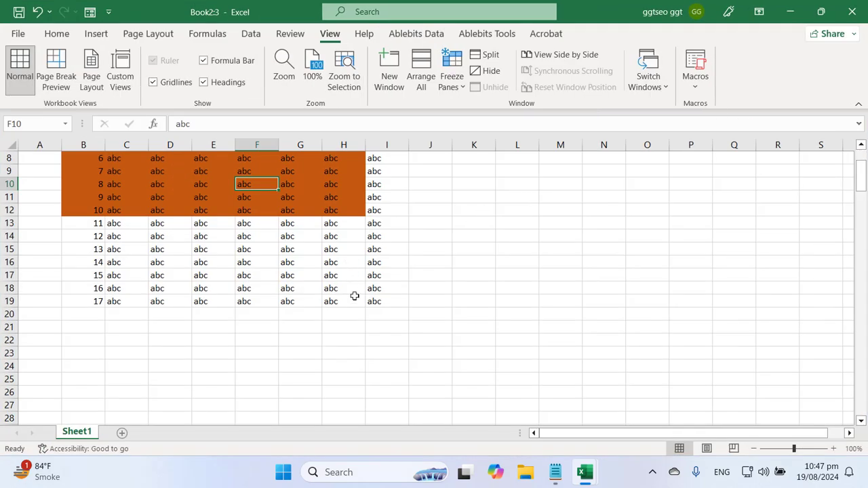
# Rearrange windows Vertical, maximize Book2:3, and re-enable View Side by Side with Book2:1
pyautogui.click(421, 75)
pyautogui.click(340, 223)
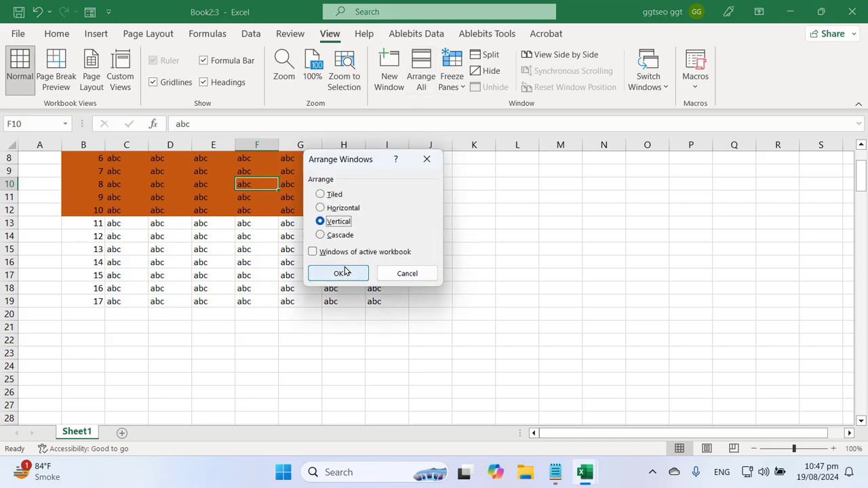
pyautogui.click(338, 273)
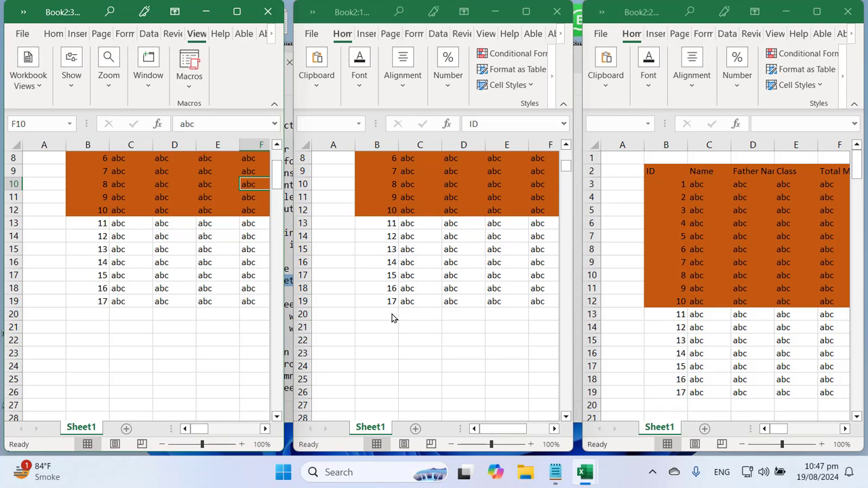
pyautogui.click(236, 11)
pyautogui.click(553, 54)
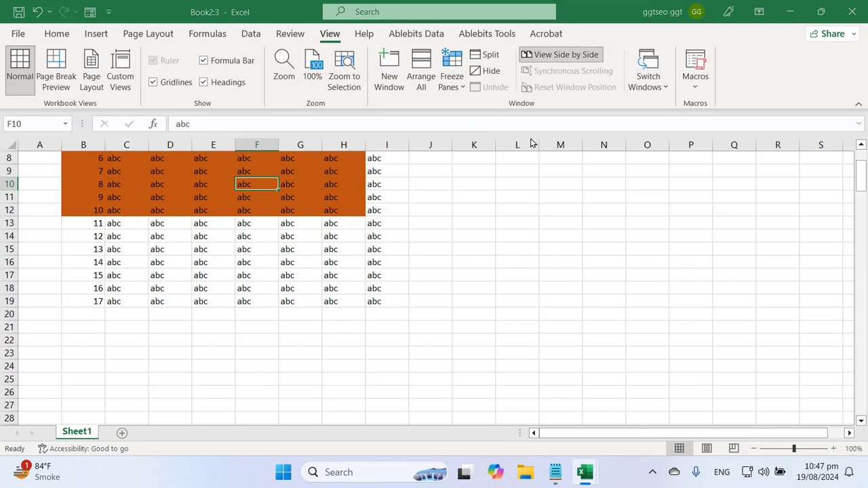
pyautogui.click(452, 293)
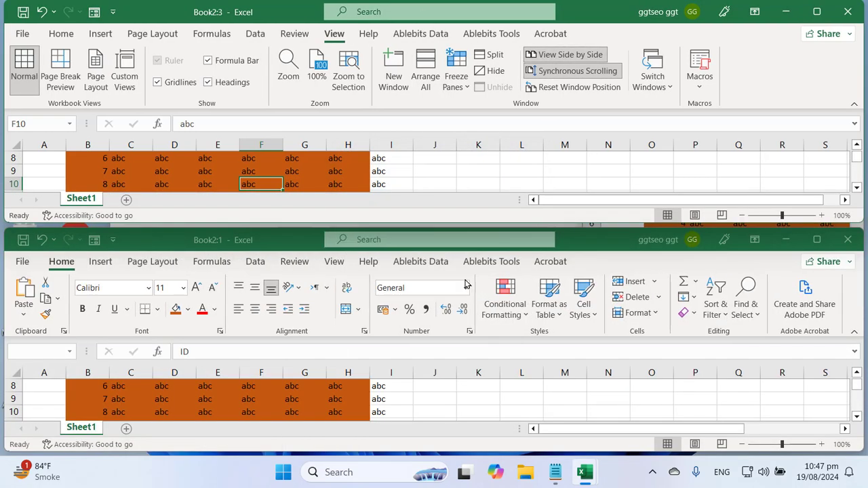
pyautogui.click(555, 472)
# Move past the compare line and select 'How to split worksheet window into panes' in the notes
pyautogui.click(323, 339)
pyautogui.tripleClick(276, 281)
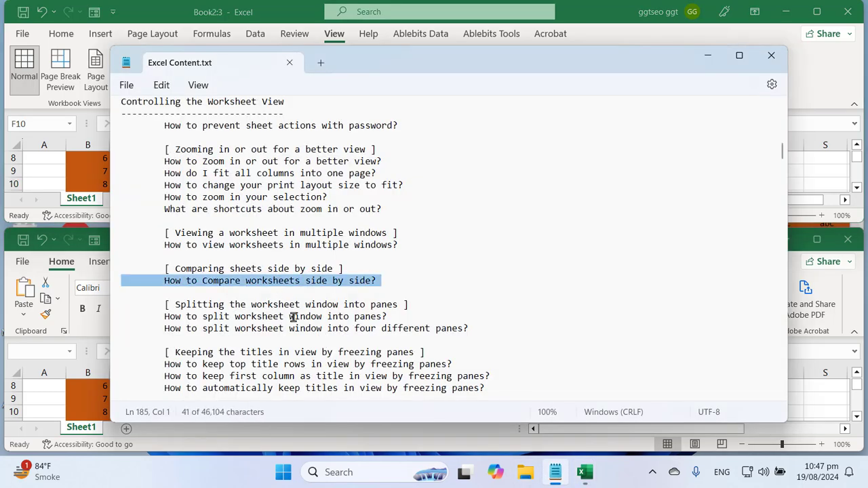
pyautogui.scroll(-2, 296, 344)
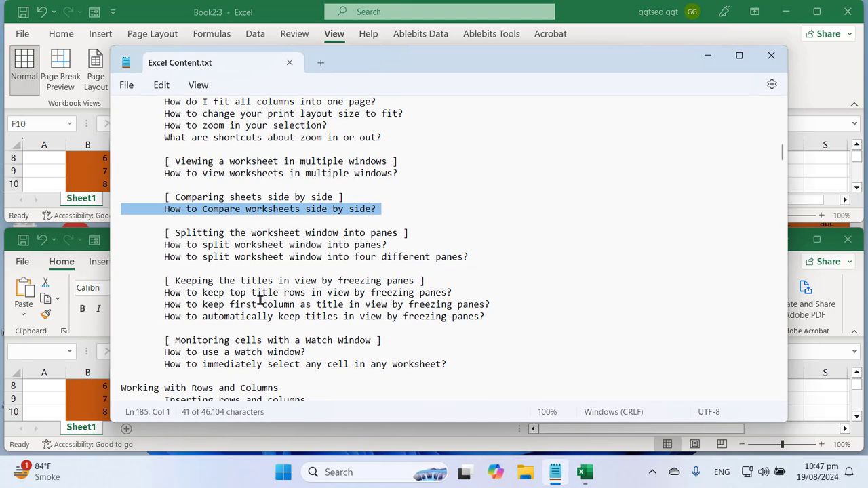
pyautogui.click(263, 292)
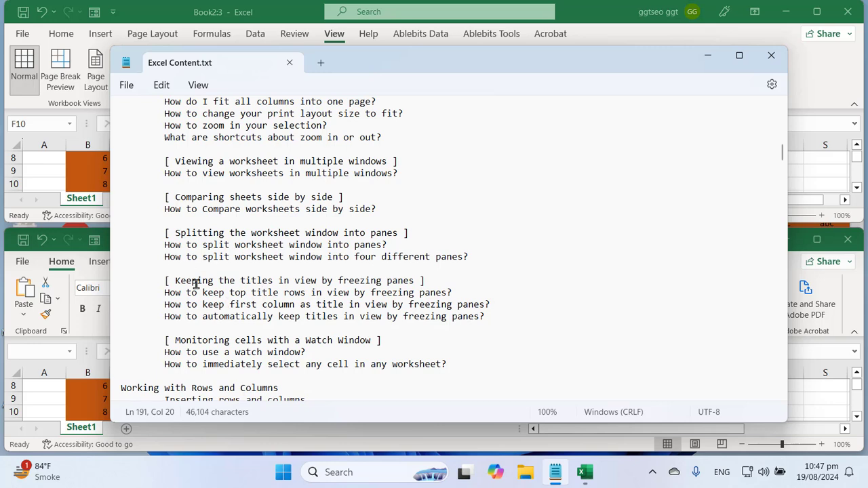
pyautogui.doubleClick(173, 243)
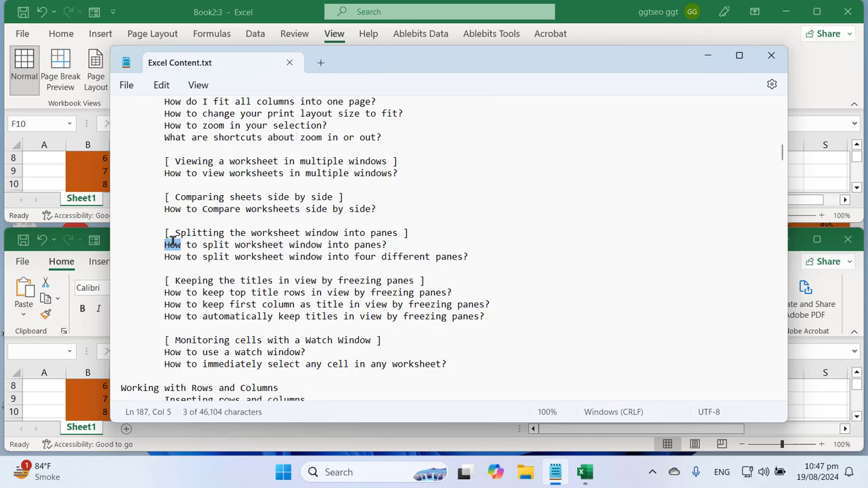
pyautogui.moveTo(173, 242); pyautogui.dragTo(372, 249)
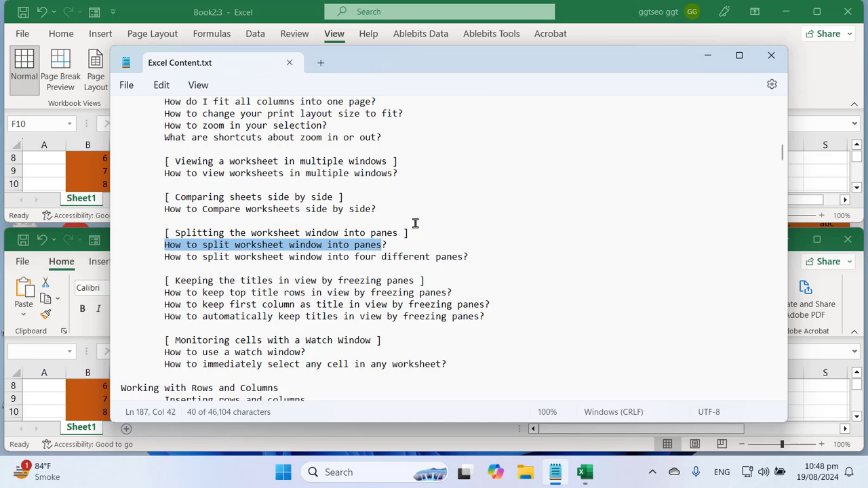
# Bring the Book2:3 workbook in front of Notepad and maximize it to full screen
pyautogui.click(258, 15)
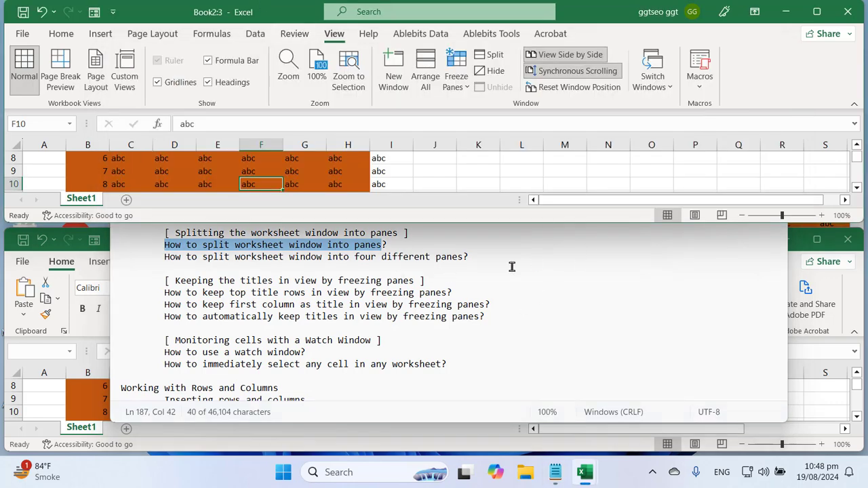
pyautogui.doubleClick(571, 15)
# Select row 10 and apply View > Split to divide the sheet into upper and lower panes
pyautogui.click(303, 324)
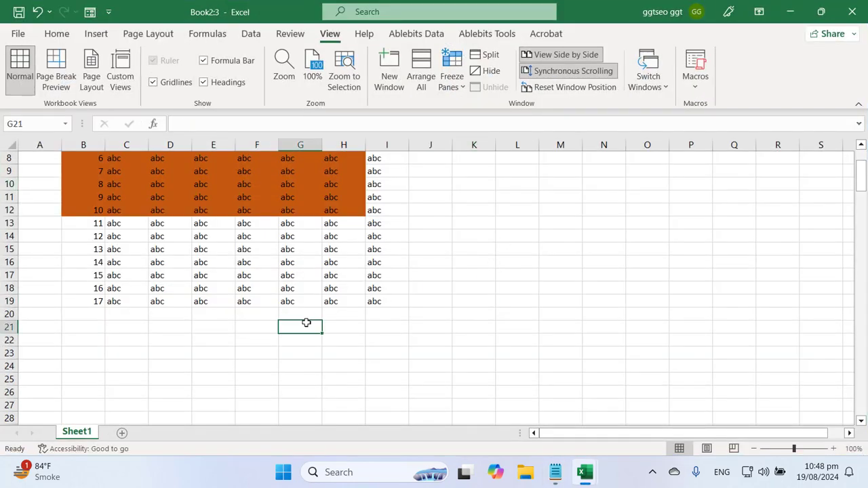
pyautogui.scroll(3, 301, 320)
pyautogui.click(210, 235)
pyautogui.click(252, 314)
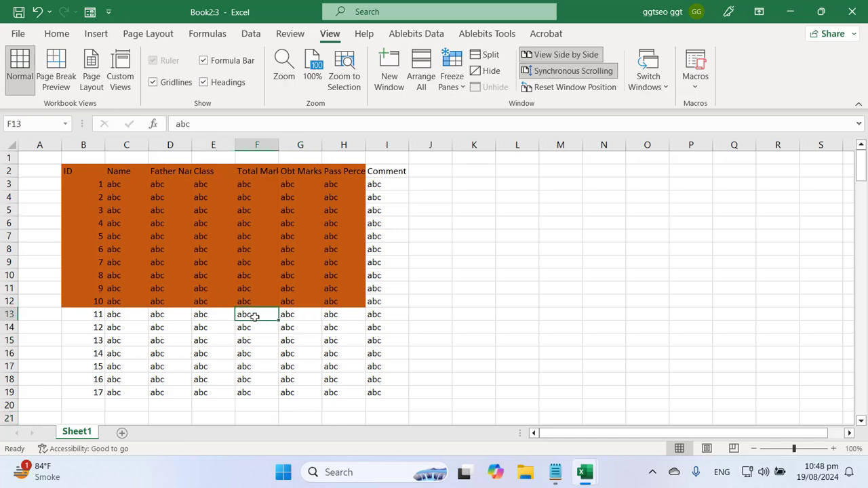
pyautogui.click(10, 275)
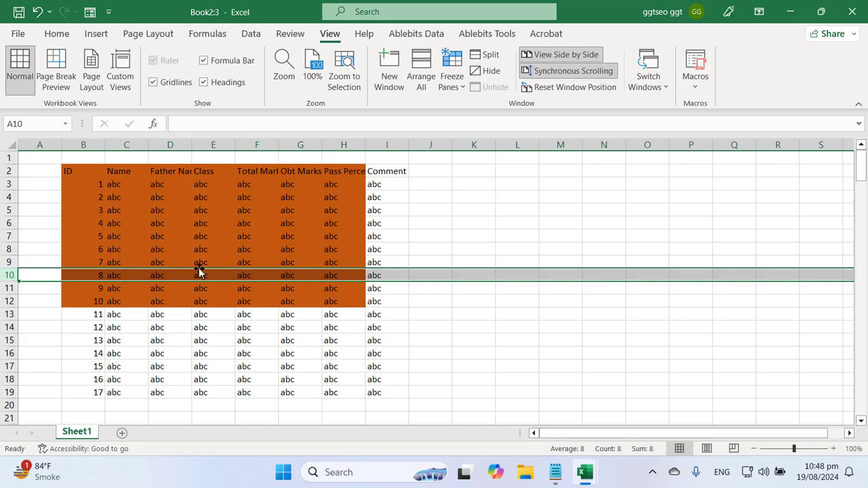
pyautogui.click(50, 32)
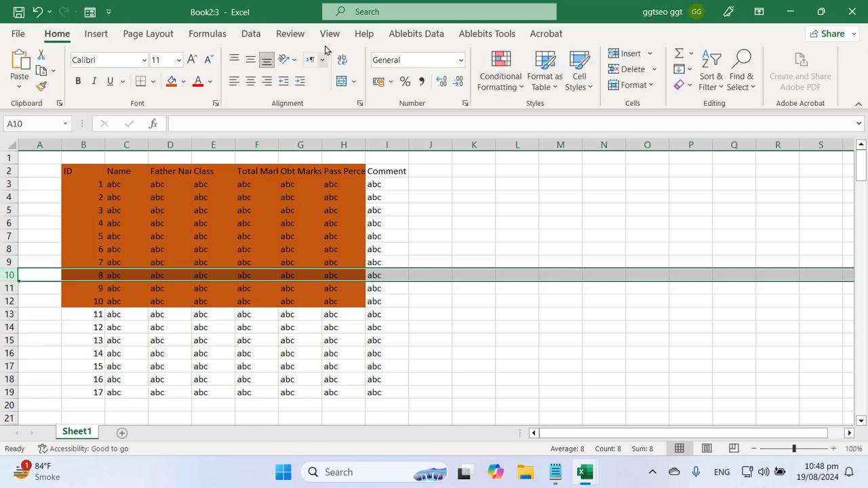
pyautogui.click(330, 33)
pyautogui.click(490, 60)
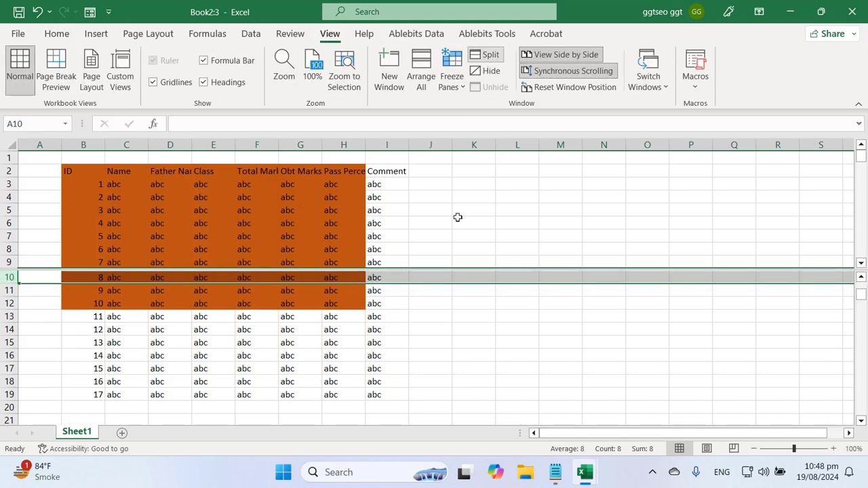
# Scroll the lower pane down on its own while the upper pane stays in place
pyautogui.click(357, 355)
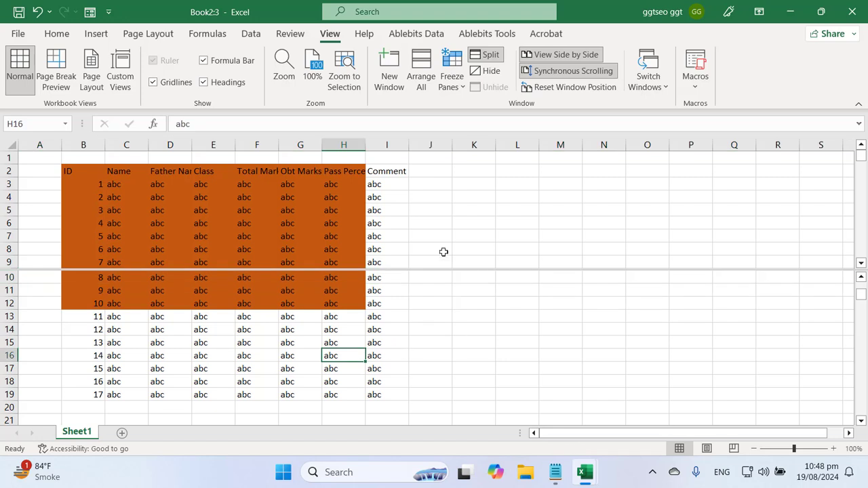
pyautogui.click(450, 220)
pyautogui.scroll(-12, 475, 211)
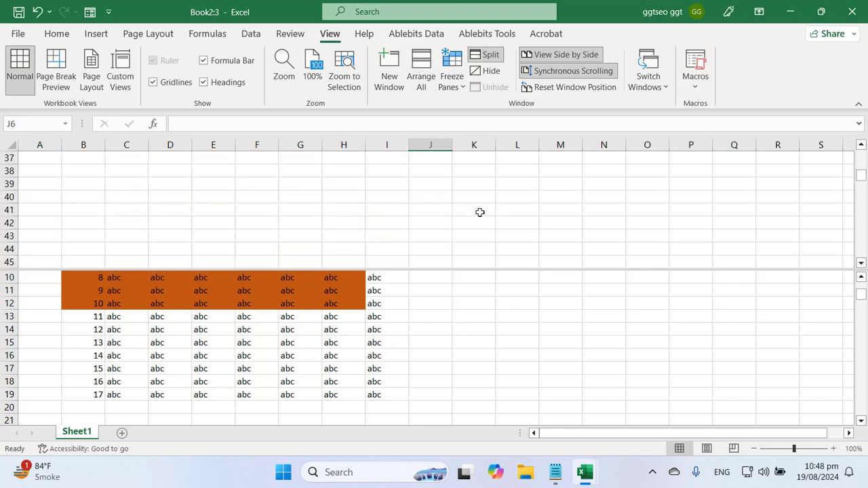
pyautogui.scroll(-18, 479, 212)
pyautogui.click(479, 419)
pyautogui.scroll(-7, 484, 367)
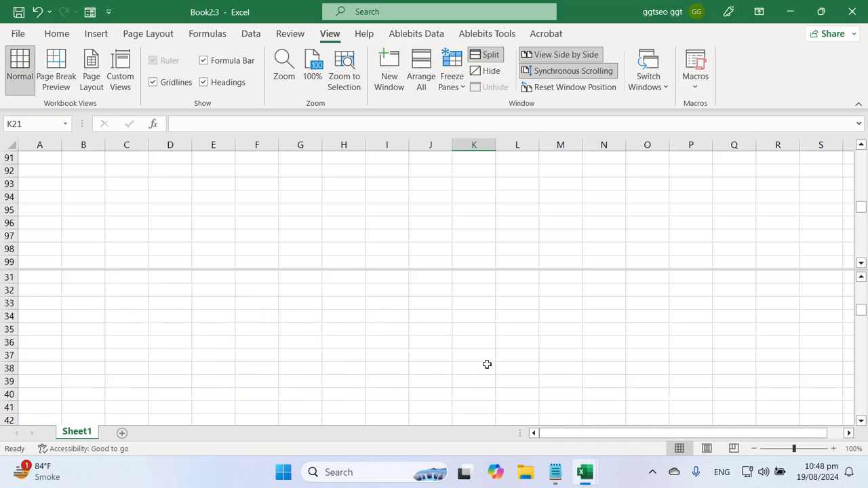
pyautogui.scroll(-20, 487, 364)
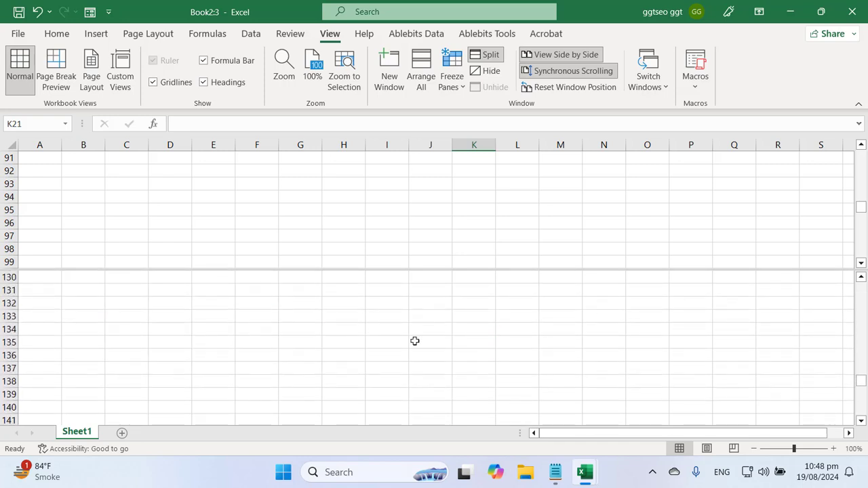
pyautogui.scroll(-9, 414, 341)
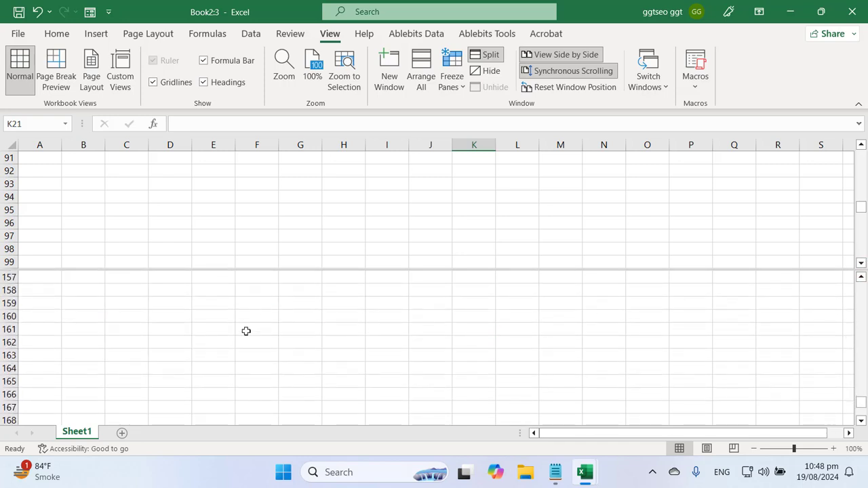
pyautogui.scroll(-20, 247, 331)
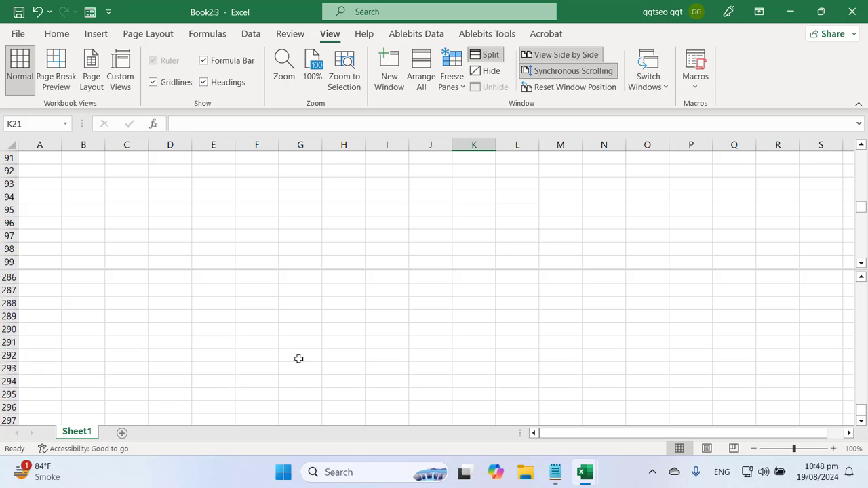
pyautogui.scroll(-14, 298, 359)
# Scroll the panes sideways and back to compare their independent views around cell O96
pyautogui.moveTo(556, 434); pyautogui.dragTo(858, 432)
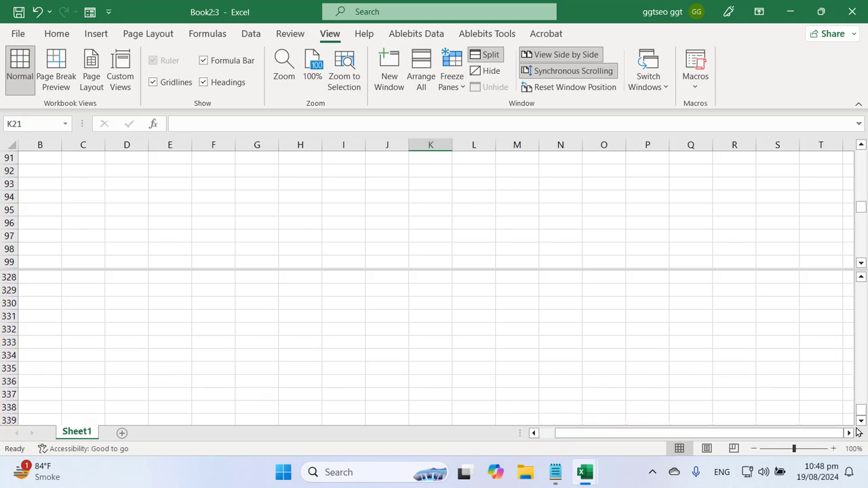
pyautogui.click(848, 433)
pyautogui.click(848, 433)
pyautogui.click(848, 433)
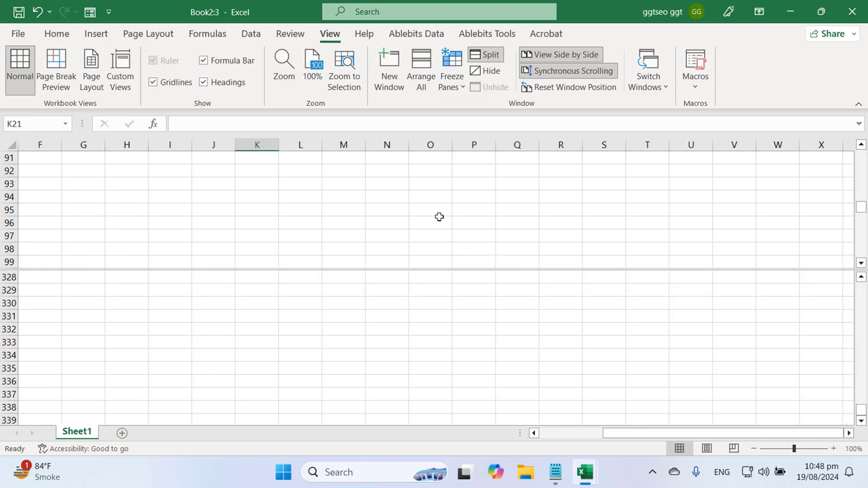
pyautogui.click(439, 217)
pyautogui.click(848, 433)
pyautogui.click(848, 433)
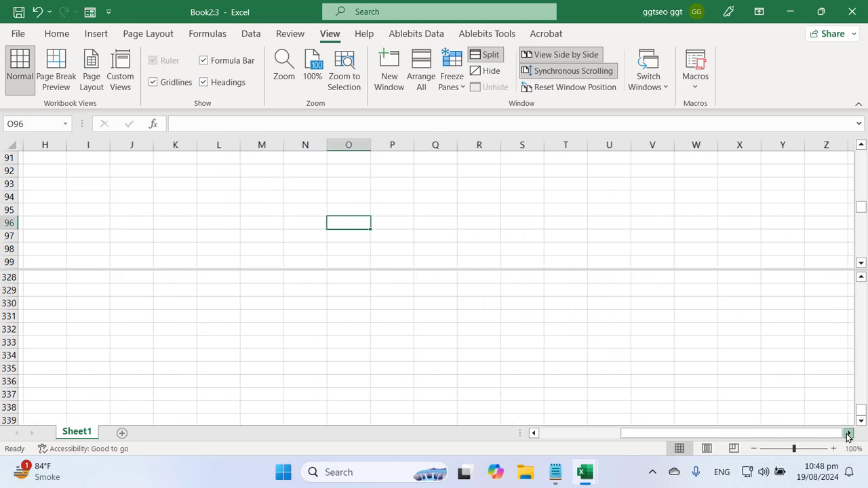
pyautogui.click(848, 433)
pyautogui.click(848, 433)
pyautogui.click(848, 433)
pyautogui.moveTo(822, 433); pyautogui.dragTo(592, 430)
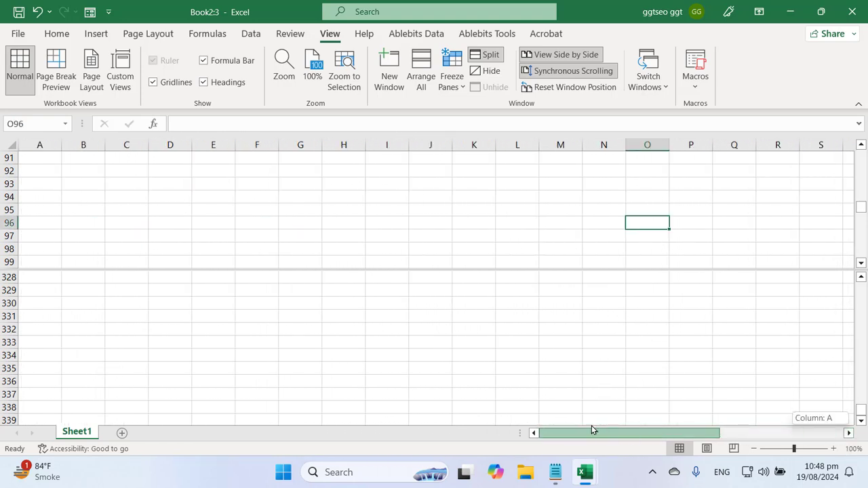
pyautogui.scroll(11, 326, 341)
pyautogui.scroll(-11, 325, 331)
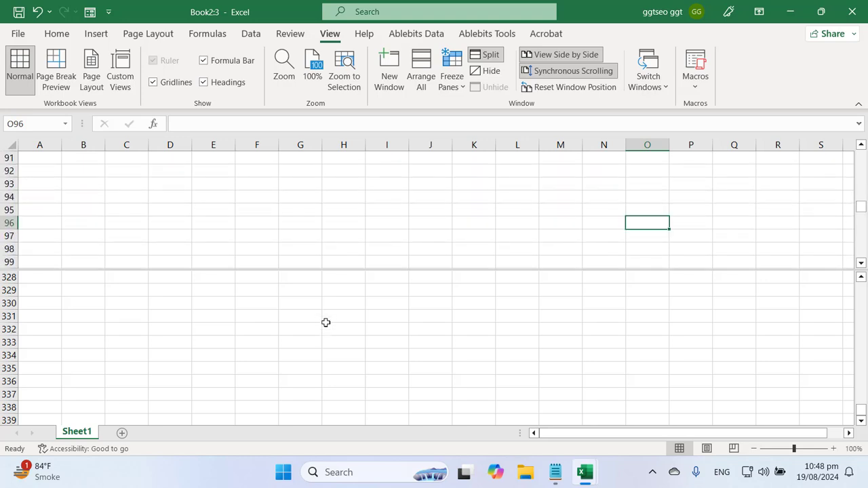
pyautogui.scroll(-10, 326, 323)
# Highlight the four-panes question in the notes, then return to the split Book2:3 sheet
pyautogui.click(555, 473)
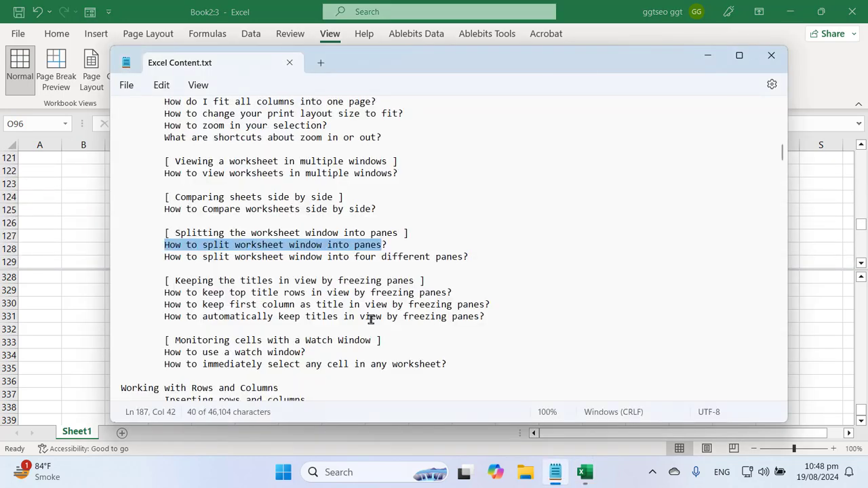
pyautogui.click(218, 270)
pyautogui.tripleClick(269, 248)
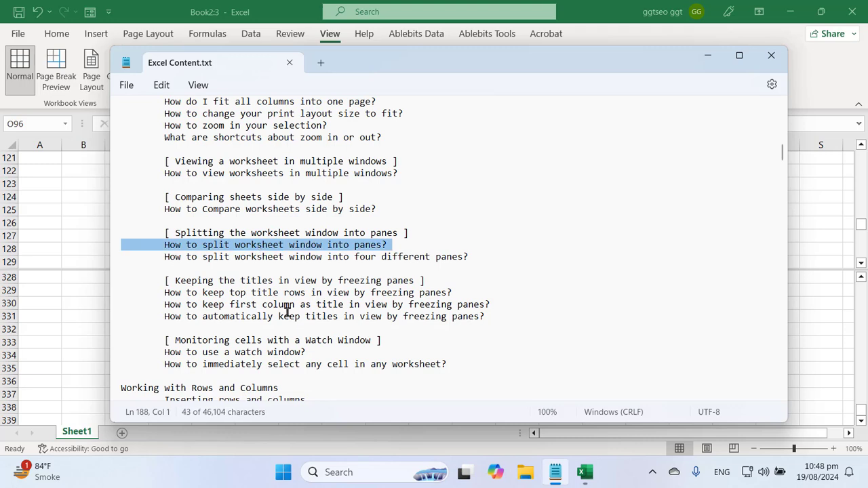
pyautogui.moveTo(172, 255); pyautogui.dragTo(461, 262)
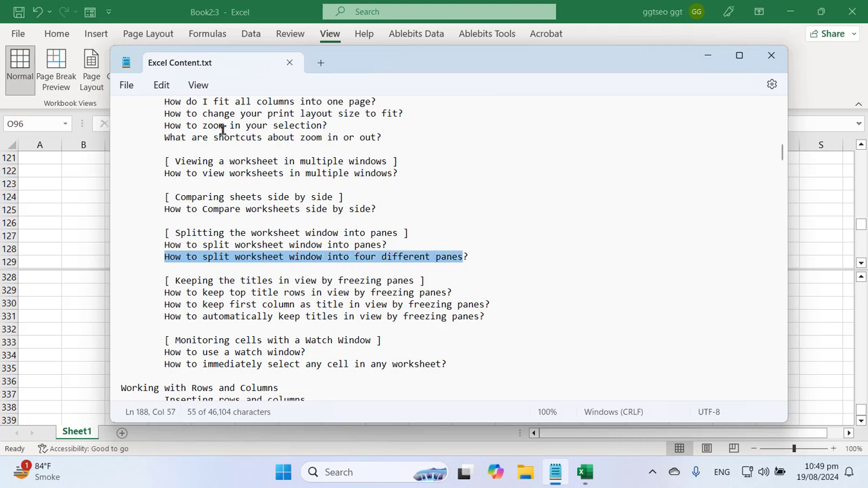
pyautogui.click(270, 7)
pyautogui.click(358, 352)
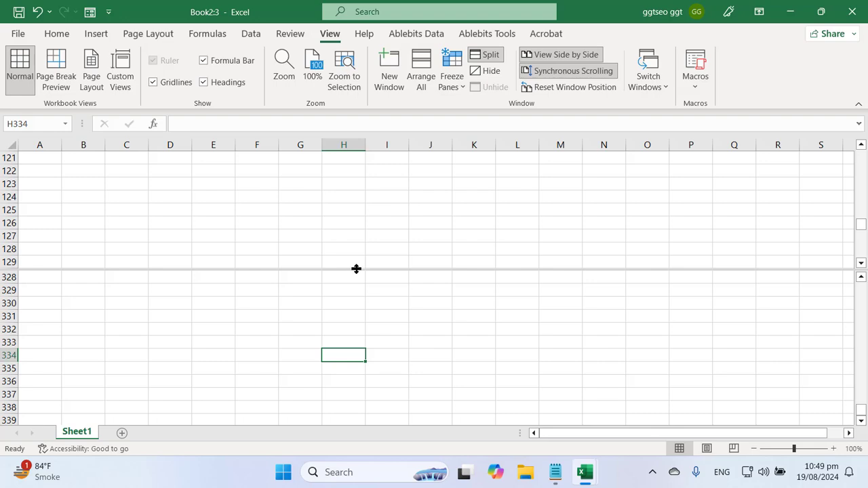
# Remove the old split, select B3, and split the sheet into four panes
pyautogui.click(486, 54)
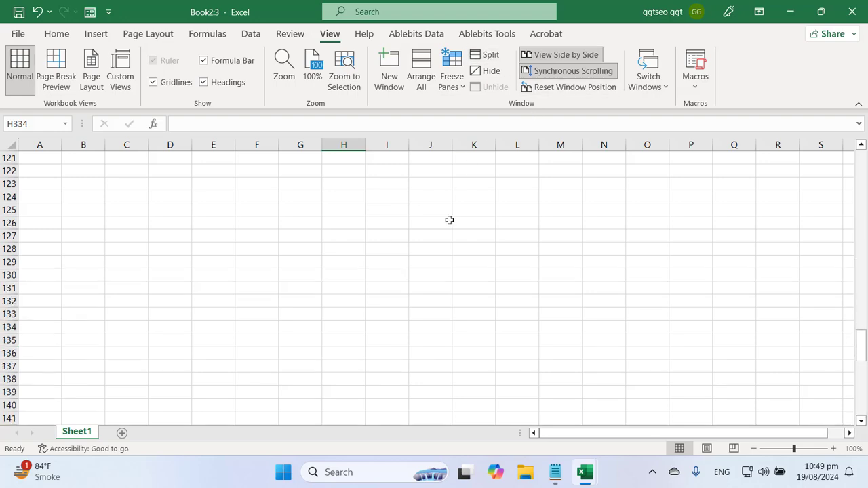
pyautogui.click(440, 251)
pyautogui.hotkey('ctrl', 'Home')
pyautogui.press('Right')
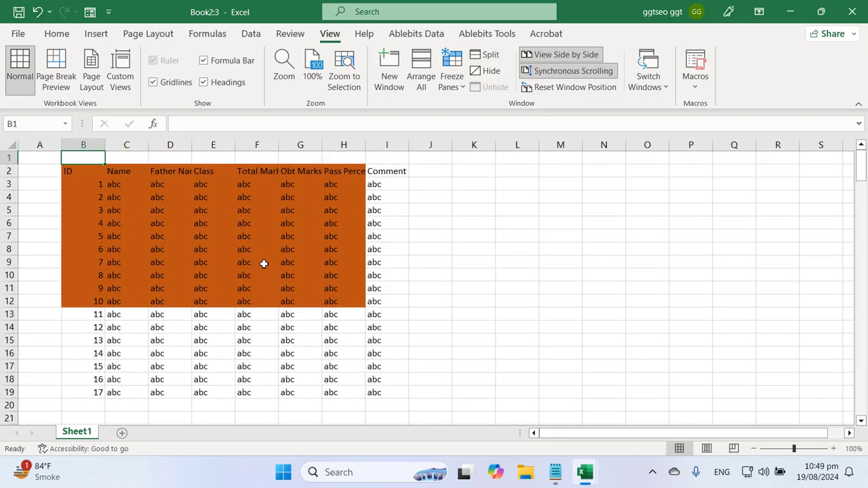
pyautogui.press('Down')
pyautogui.press('Down')
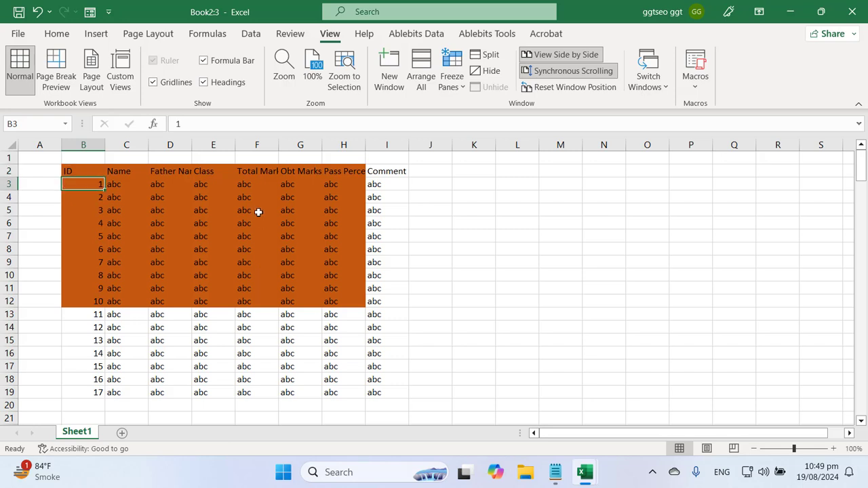
pyautogui.click(497, 57)
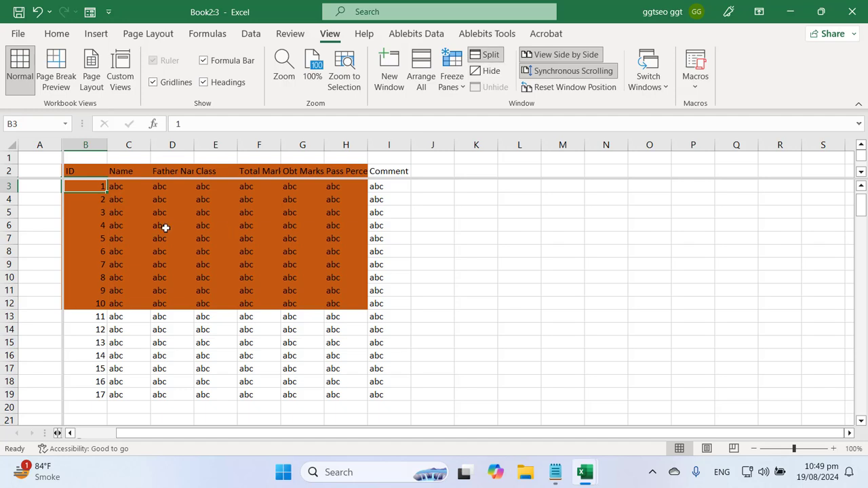
pyautogui.click(118, 238)
pyautogui.click(61, 200)
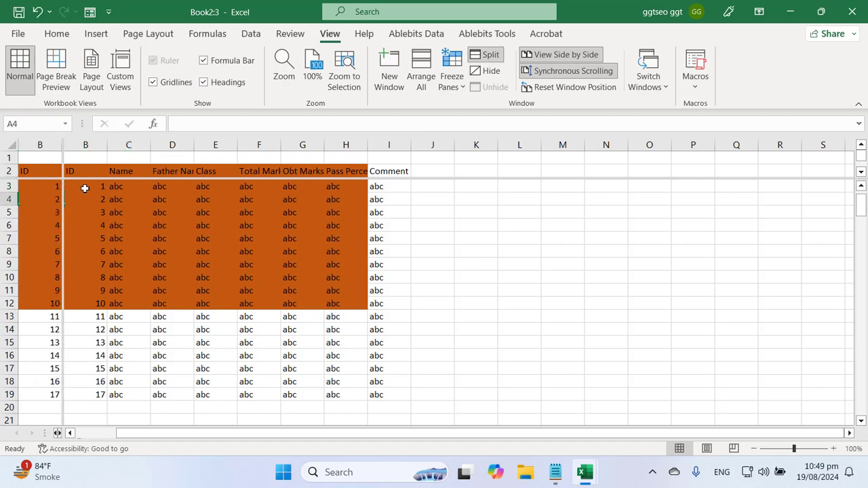
pyautogui.click(84, 188)
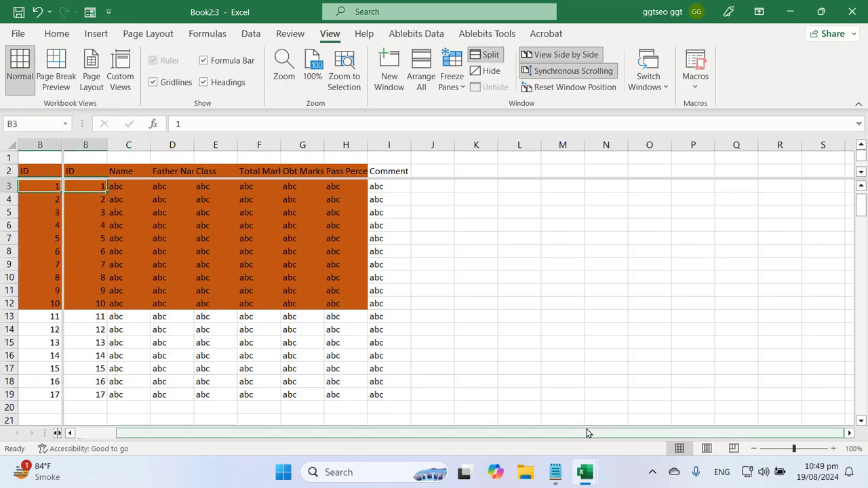
# Drag the vertical divide to mid-sheet and the horizontal divide down to around row 11
pyautogui.moveTo(555, 436); pyautogui.dragTo(633, 439)
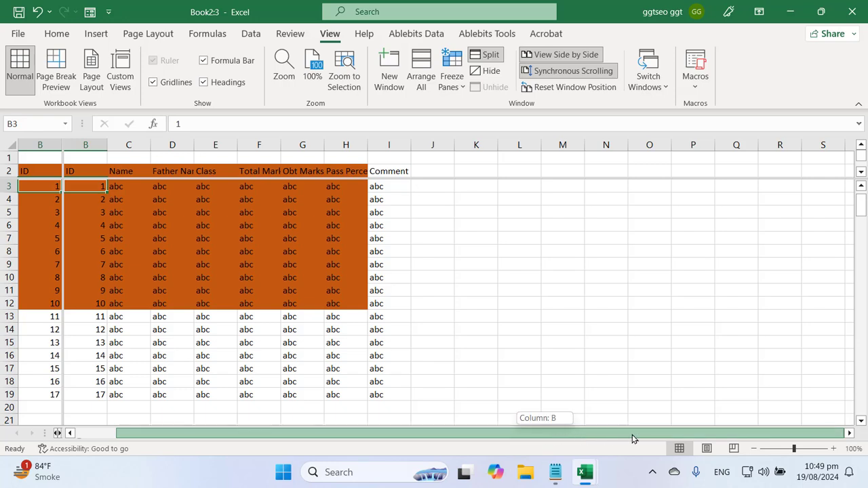
pyautogui.click(849, 433)
pyautogui.click(849, 433)
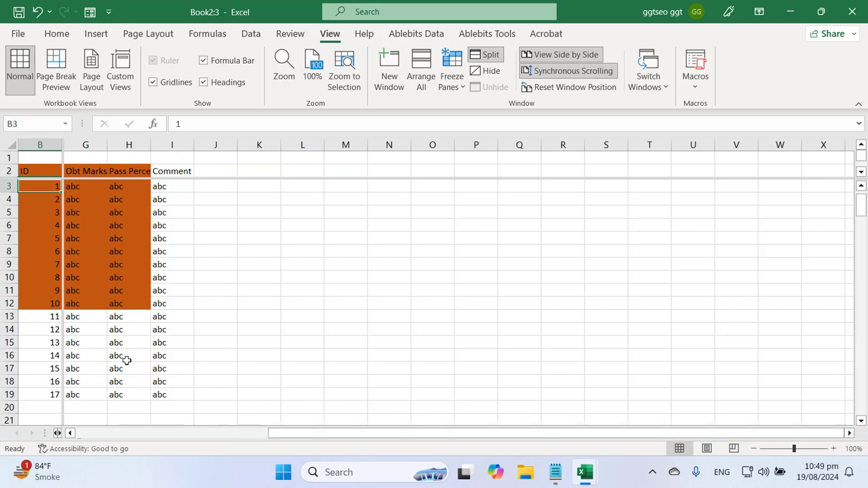
pyautogui.click(37, 269)
pyautogui.click(442, 433)
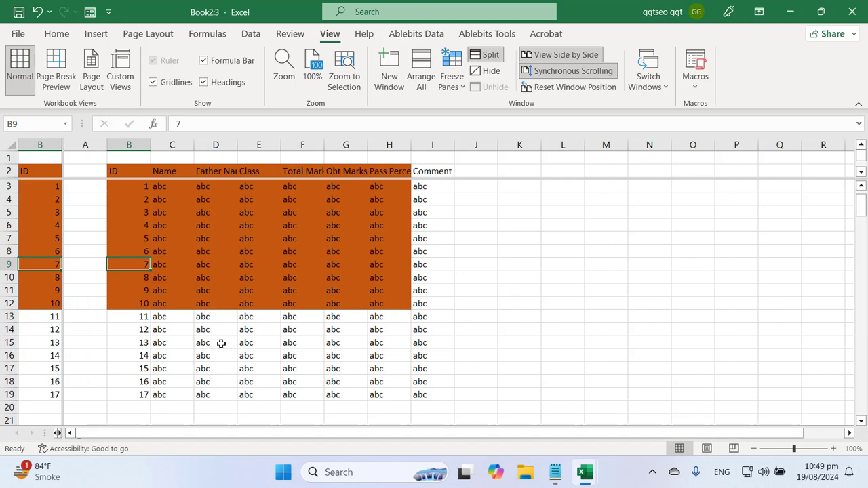
pyautogui.click(91, 303)
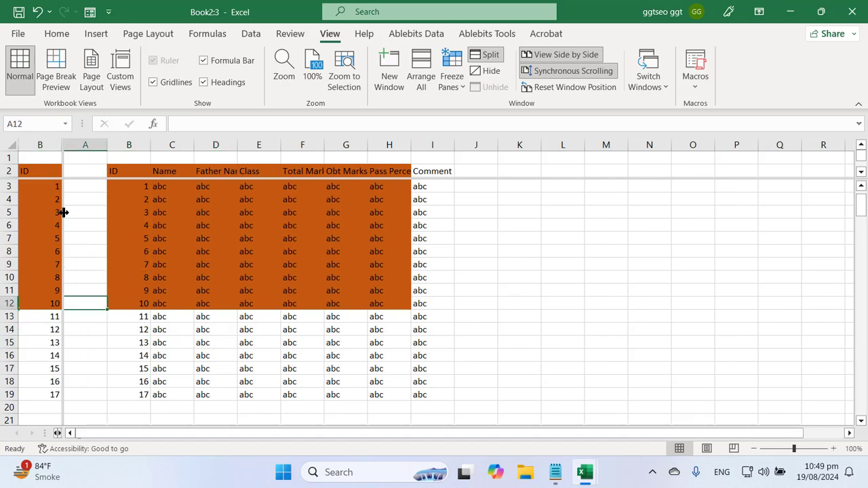
pyautogui.moveTo(61, 212); pyautogui.dragTo(453, 256)
pyautogui.moveTo(481, 179); pyautogui.dragTo(491, 282)
# Scroll down in the panes and enter 15 in cell C172
pyautogui.click(345, 340)
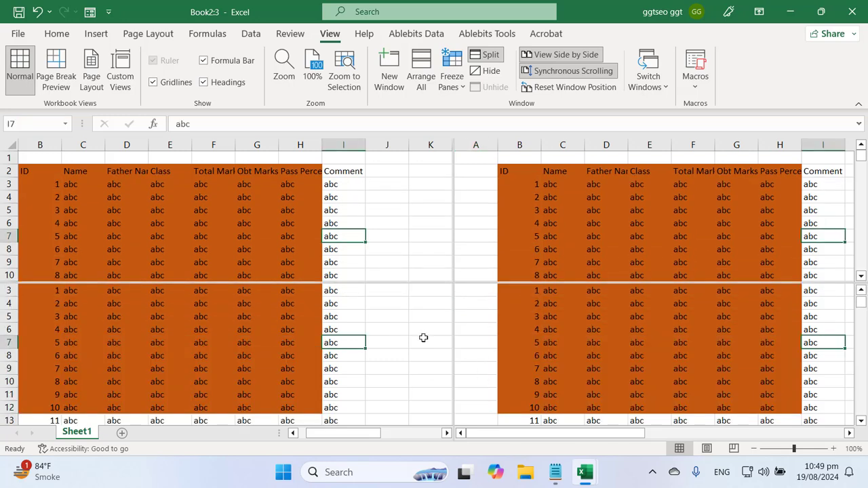
pyautogui.click(251, 248)
pyautogui.click(632, 195)
pyautogui.click(304, 353)
pyautogui.click(267, 205)
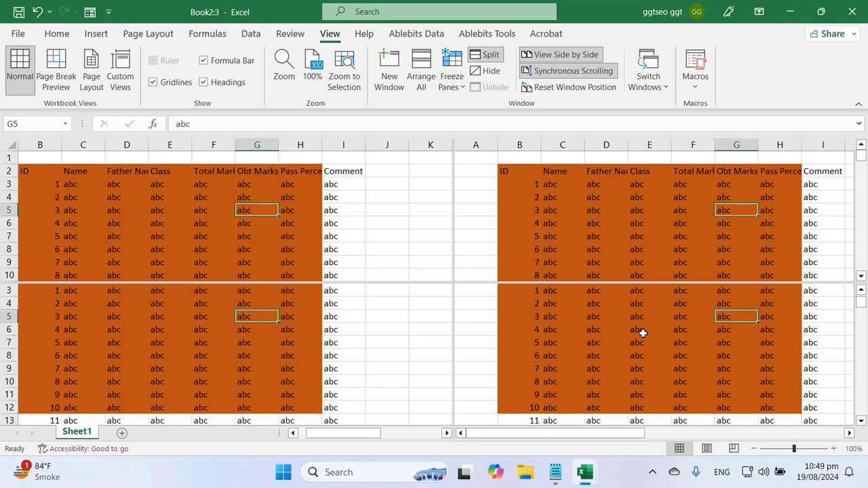
pyautogui.scroll(-20, 612, 355)
pyautogui.scroll(-20, 612, 355)
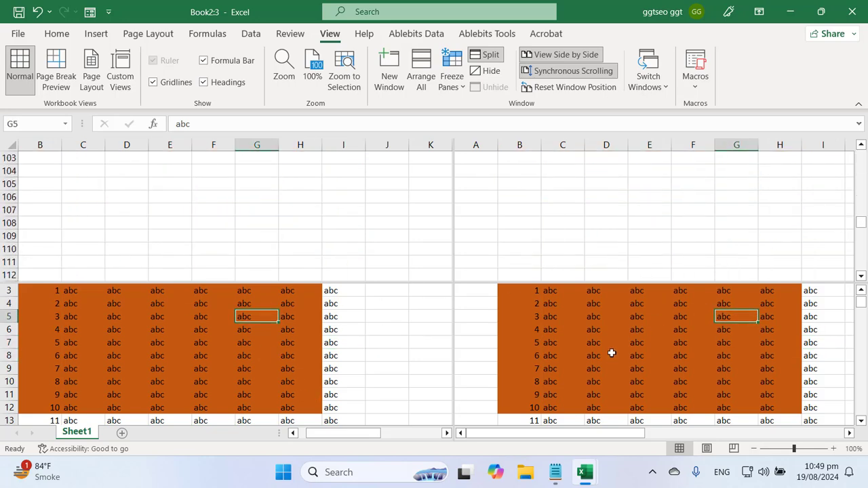
pyautogui.click(349, 368)
pyautogui.scroll(-10, 382, 368)
pyautogui.scroll(-20, 382, 368)
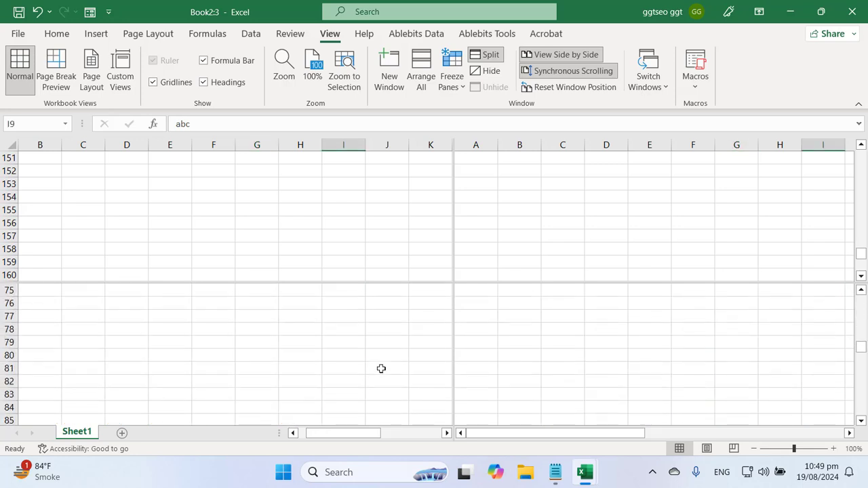
pyautogui.click(102, 379)
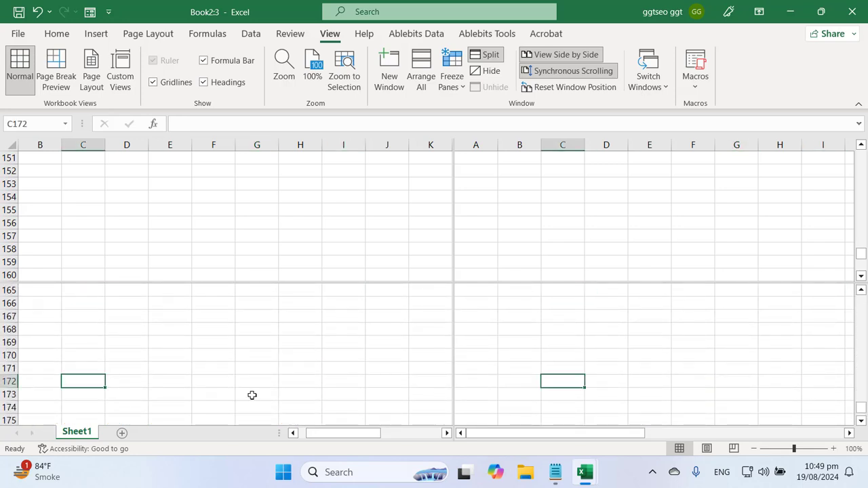
pyautogui.write('15')
pyautogui.press('Return')
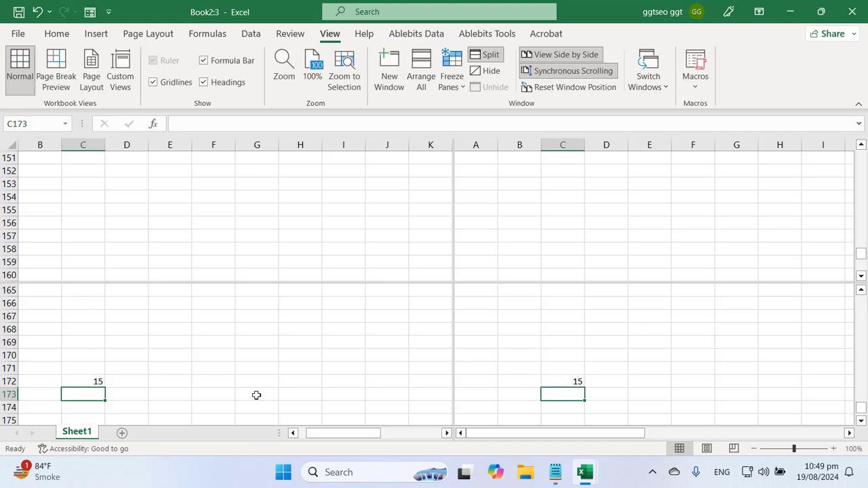
# Scroll the other panes to show the 15 in C172 in each view
pyautogui.click(212, 173)
pyautogui.scroll(-6, 262, 229)
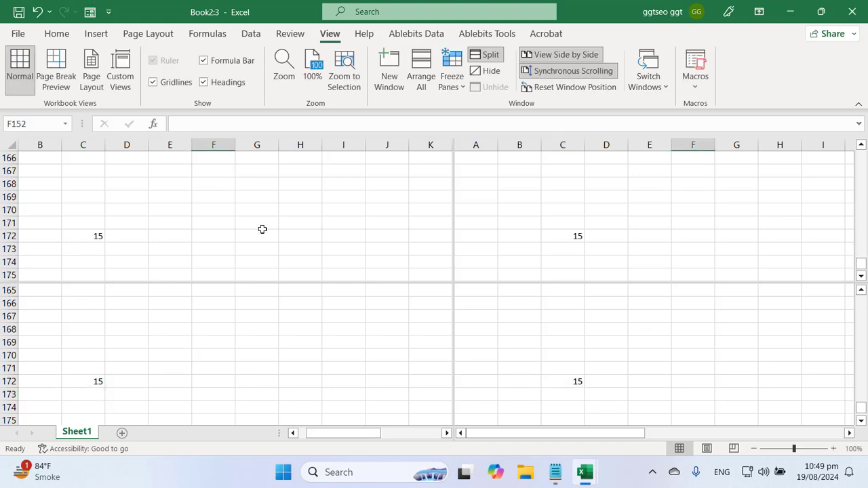
pyautogui.scroll(1, 93, 242)
pyautogui.click(99, 238)
pyautogui.scroll(20, 297, 228)
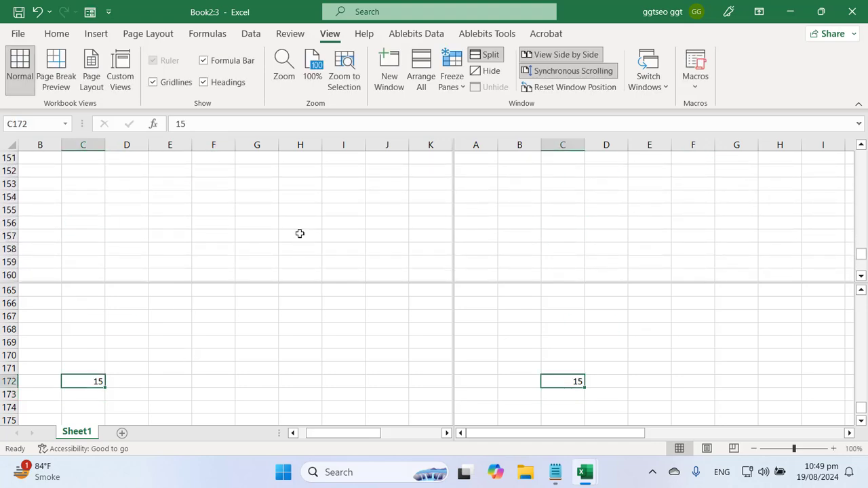
pyautogui.scroll(17, 296, 224)
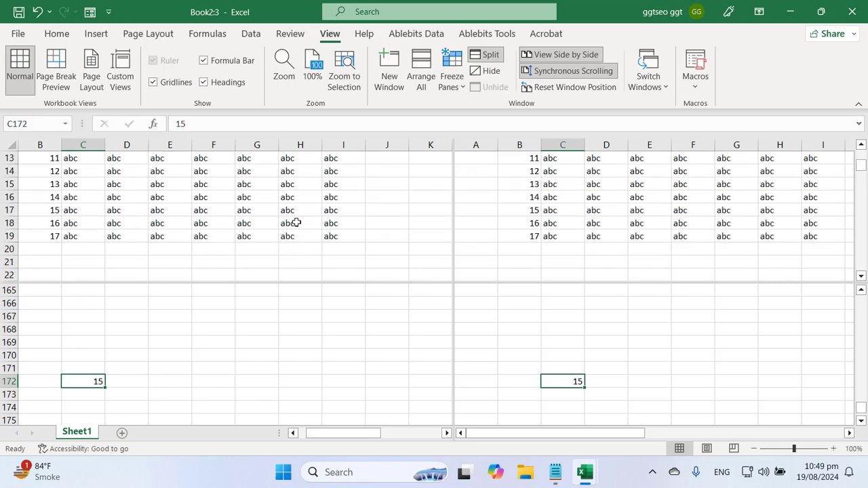
pyautogui.click(554, 346)
pyautogui.scroll(4, 554, 346)
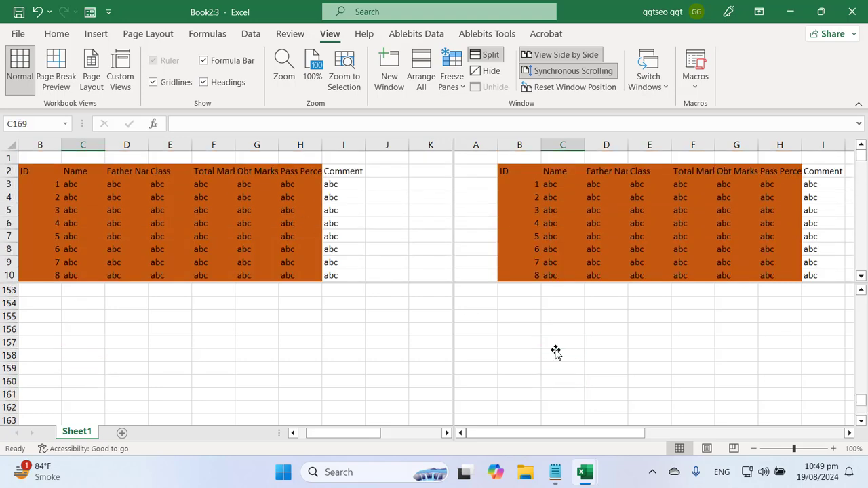
pyautogui.scroll(-5, 556, 349)
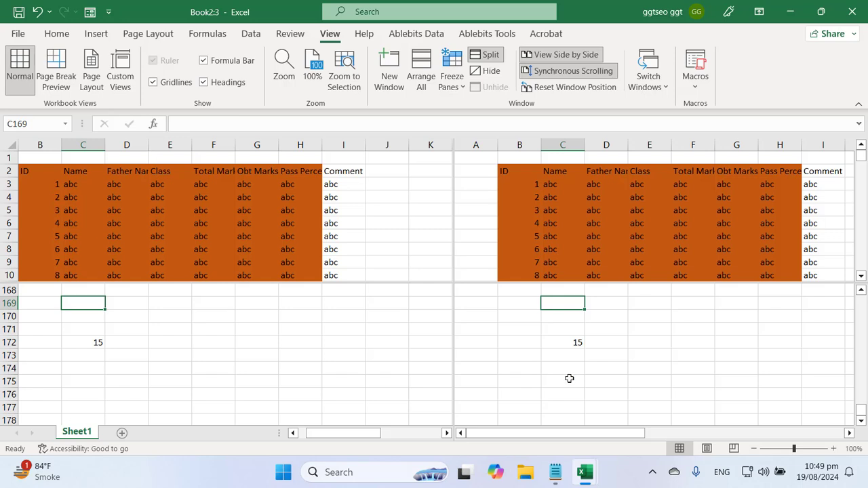
pyautogui.moveTo(591, 433); pyautogui.dragTo(554, 447)
pyautogui.moveTo(339, 441); pyautogui.dragTo(291, 442)
pyautogui.moveTo(509, 438)
pyautogui.mouseDown()
pyautogui.moveTo(730, 438)
pyautogui.moveTo(512, 431)
pyautogui.mouseUp()
pyautogui.moveTo(861, 415); pyautogui.dragTo(863, 323)
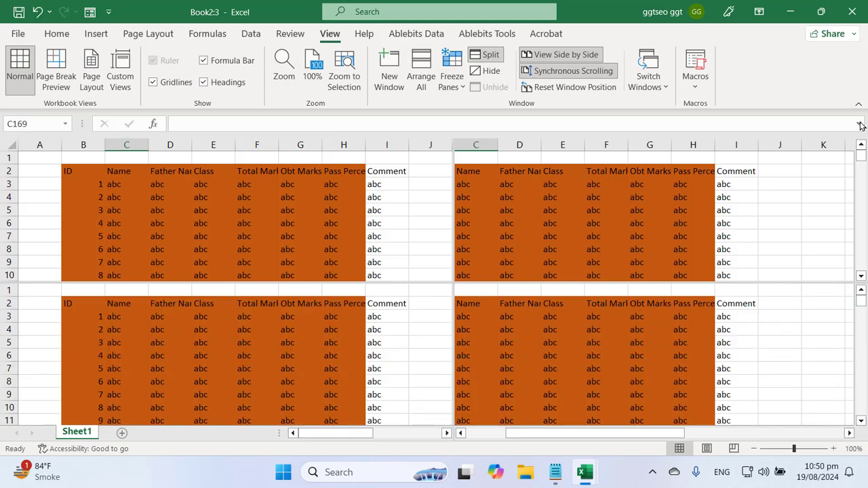
pyautogui.moveTo(861, 157)
pyautogui.mouseDown()
pyautogui.moveTo(861, 177)
pyautogui.moveTo(861, 169)
pyautogui.mouseUp()
# Page Down through the upper panes to around rows 99 and 198, then scroll further
pyautogui.click(480, 243)
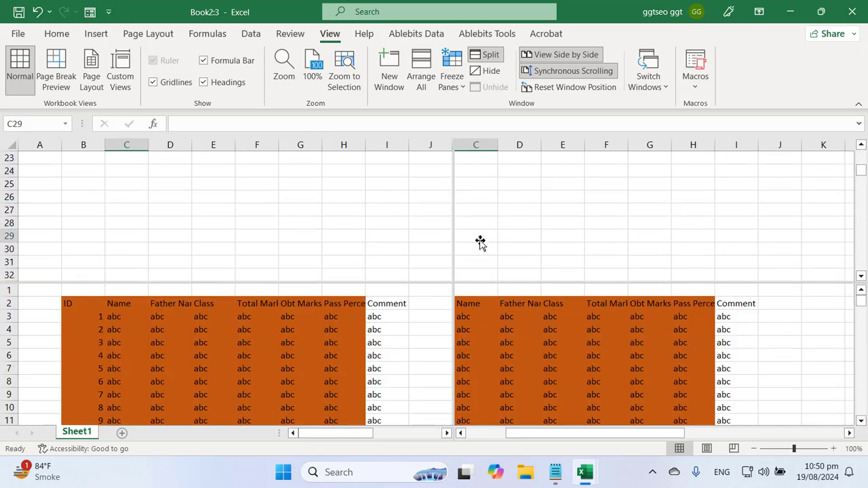
pyautogui.press('pagedown')
pyautogui.press('pagedown')
pyautogui.press('pagedown')
pyautogui.press('pagedown')
pyautogui.press('pagedown')
pyautogui.press('pagedown')
pyautogui.press('pagedown')
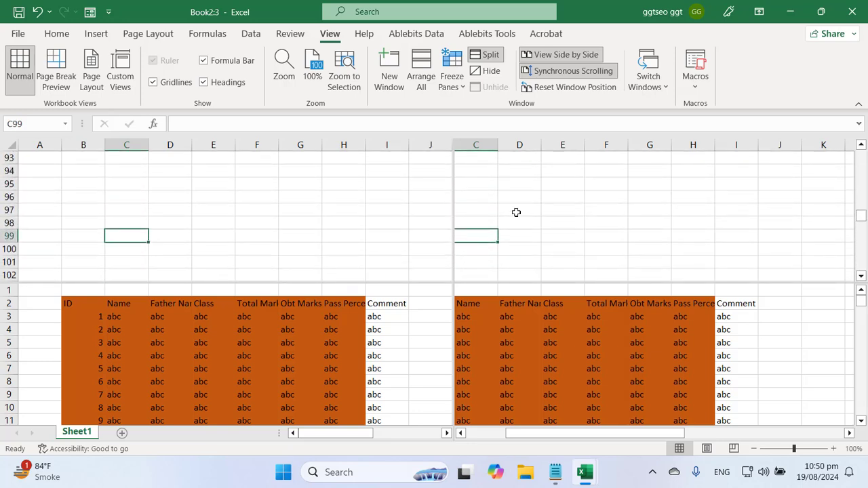
pyautogui.click(550, 218)
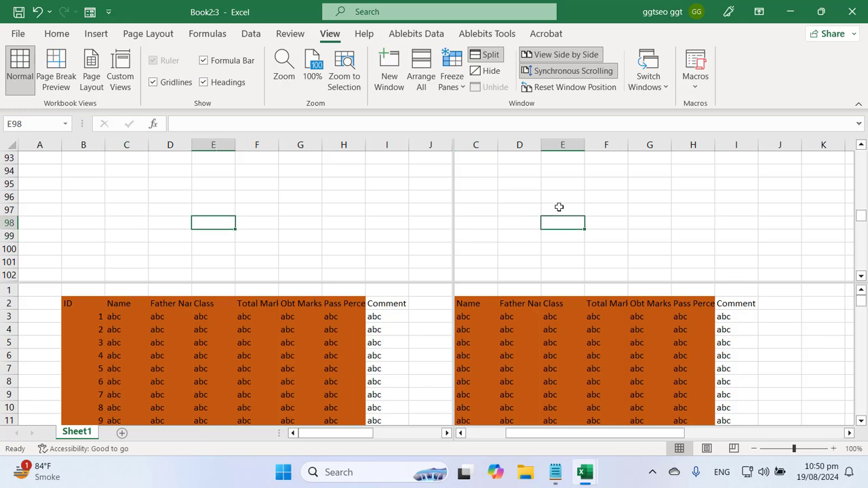
pyautogui.press('pagedown')
pyautogui.press('pagedown')
pyautogui.press('pagedown')
pyautogui.press('pagedown')
pyautogui.press('pagedown')
pyautogui.press('pagedown')
pyautogui.press('pagedown')
pyautogui.press('pagedown')
pyautogui.press('pagedown')
pyautogui.press('pagedown')
pyautogui.press('pagedown')
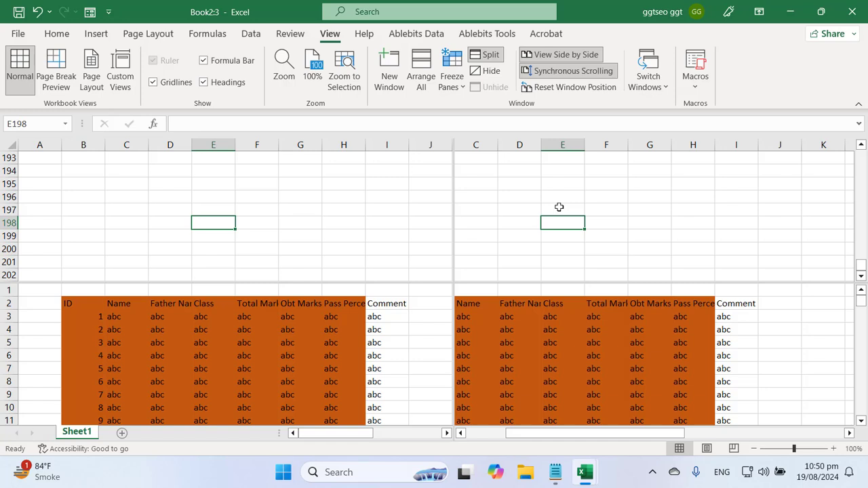
pyautogui.click(601, 195)
pyautogui.click(557, 219)
pyautogui.scroll(-14, 533, 225)
pyautogui.scroll(-10, 535, 225)
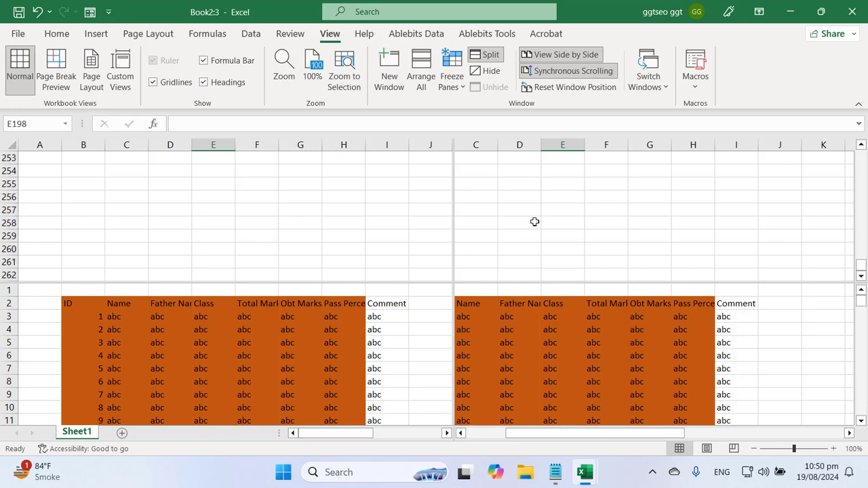
pyautogui.click(212, 344)
pyautogui.scroll(-7, 213, 351)
pyautogui.scroll(-5, 213, 350)
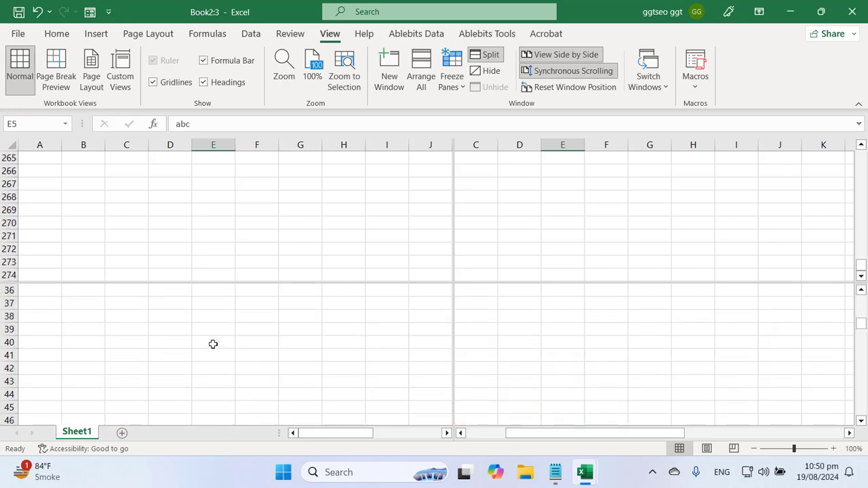
pyautogui.scroll(-9, 213, 342)
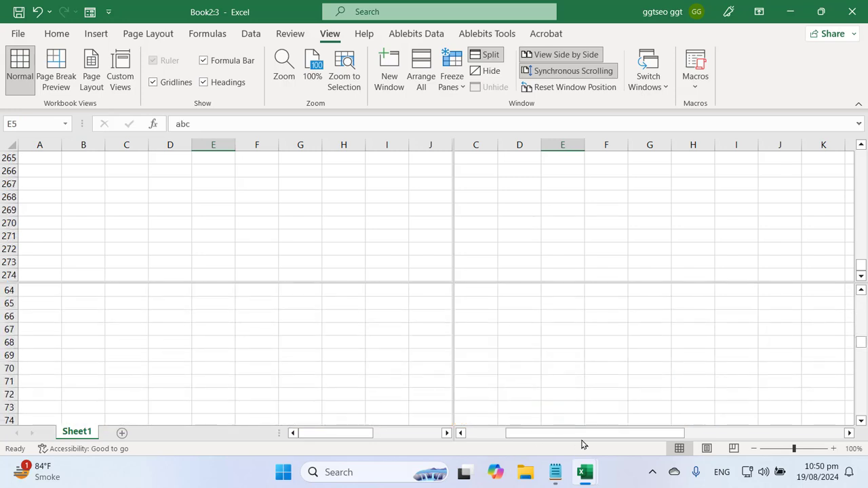
pyautogui.click(555, 472)
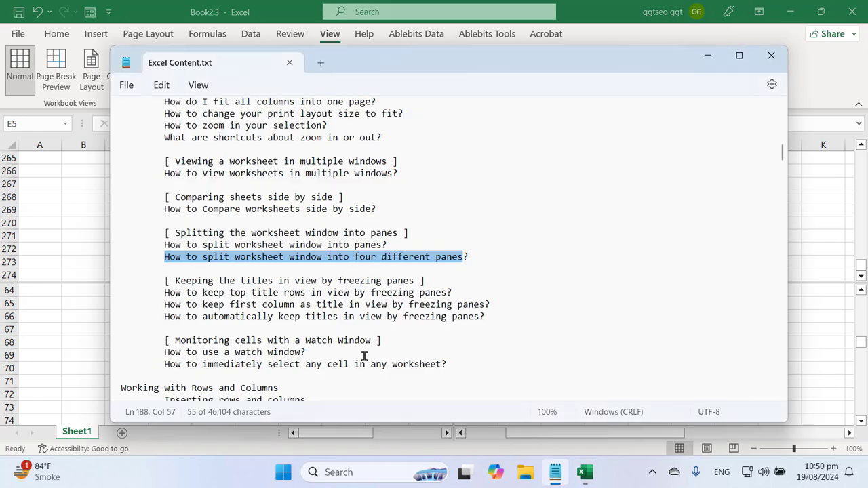
pyautogui.tripleClick(259, 246)
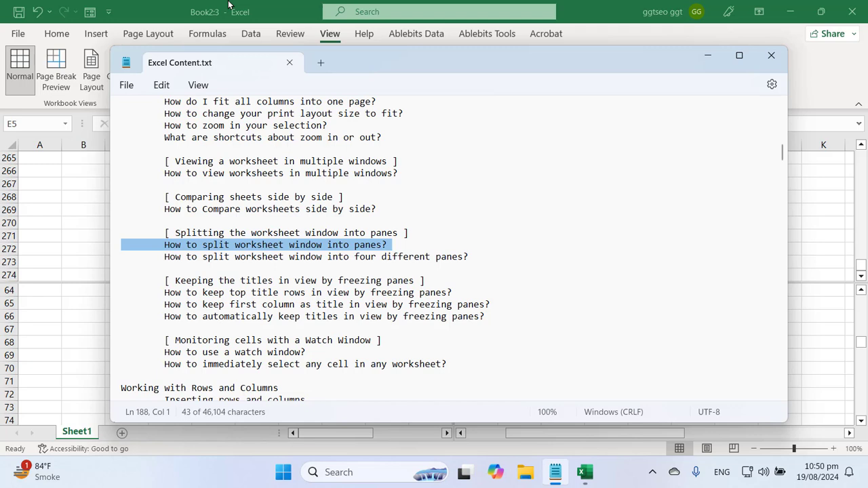
pyautogui.click(307, 248)
pyautogui.tripleClick(306, 248)
pyautogui.doubleClick(314, 258)
pyautogui.tripleClick(314, 258)
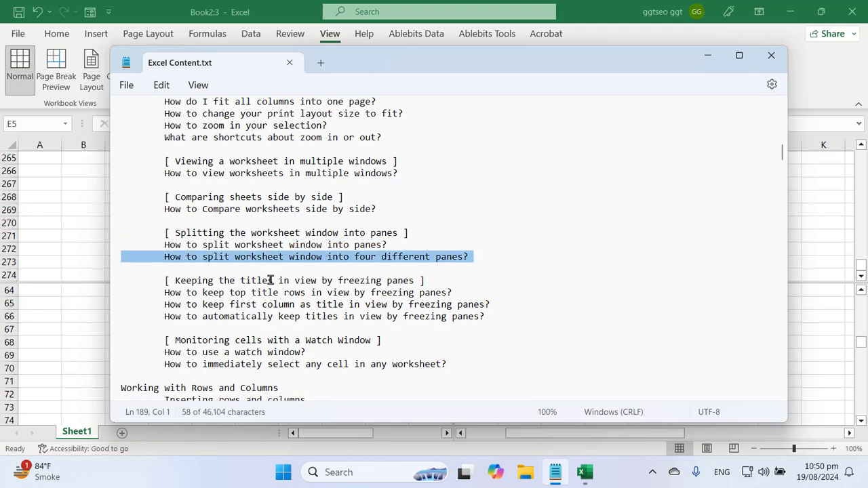
pyautogui.click(278, 317)
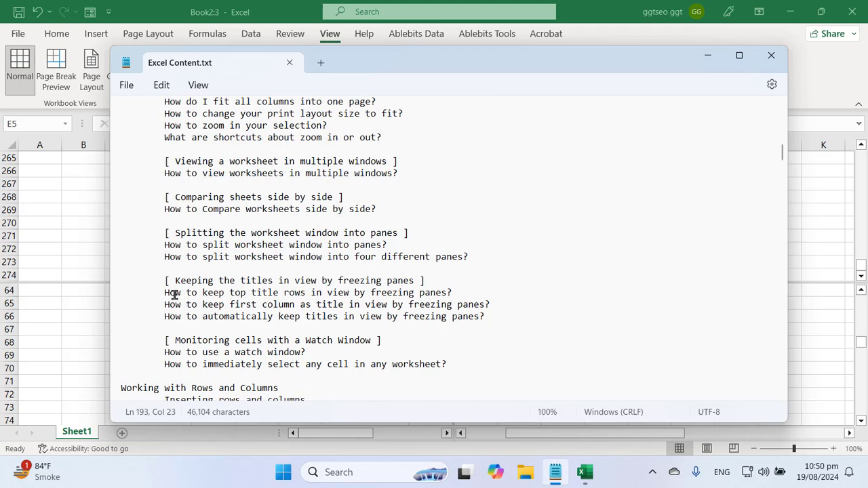
pyautogui.doubleClick(175, 294)
pyautogui.moveTo(175, 294); pyautogui.dragTo(436, 304)
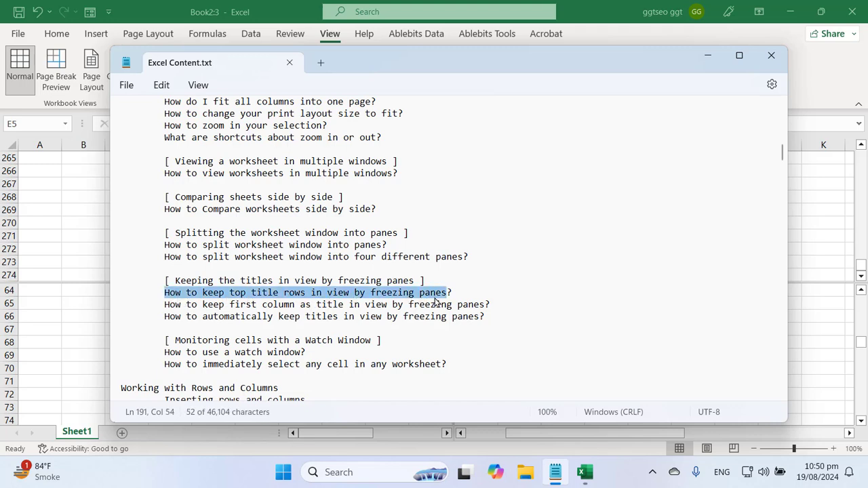
pyautogui.click(223, 3)
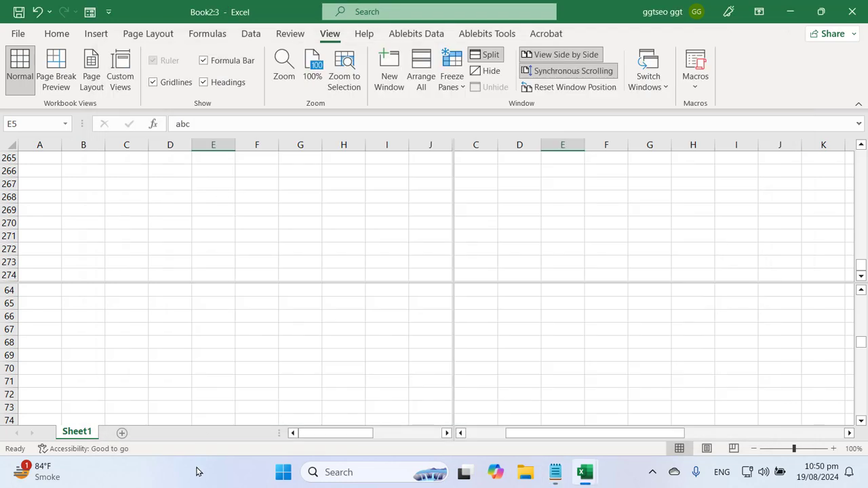
# Add Sheet2 with headers Id, name, father name and class in A1:D1
pyautogui.click(122, 433)
pyautogui.click(80, 157)
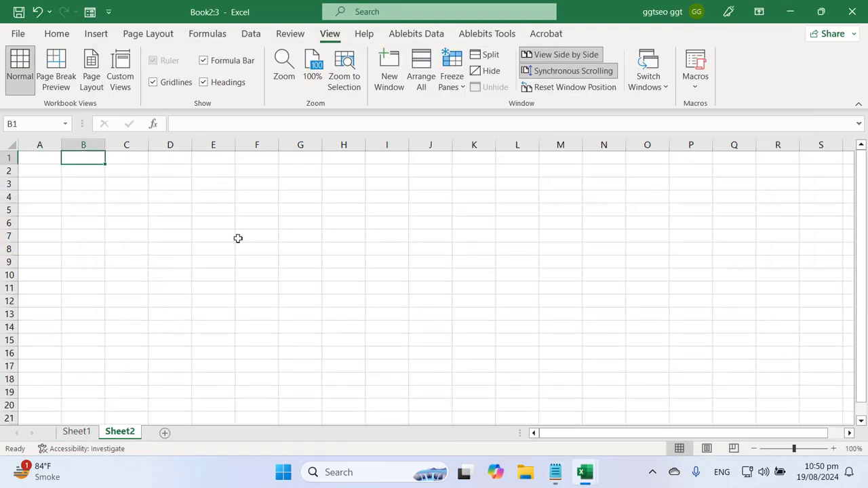
pyautogui.press('Left')
pyautogui.write('Id')
pyautogui.press('Tab')
pyautogui.write('name')
pyautogui.press('Tab')
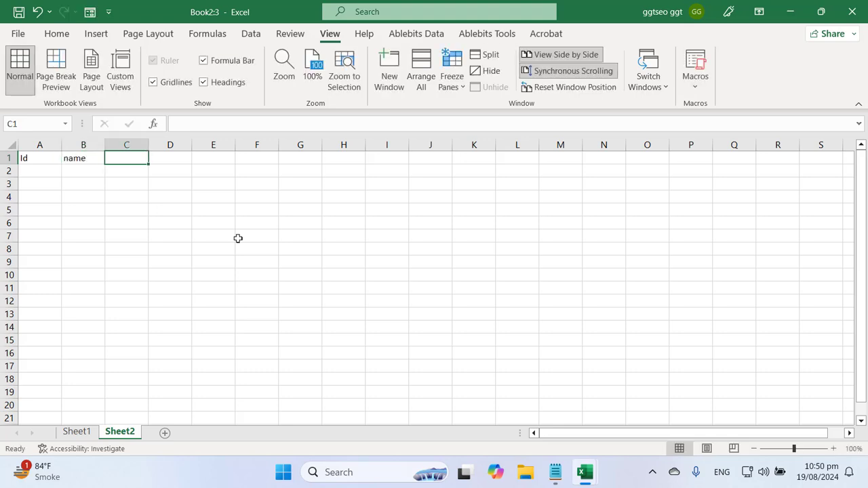
pyautogui.write('father name')
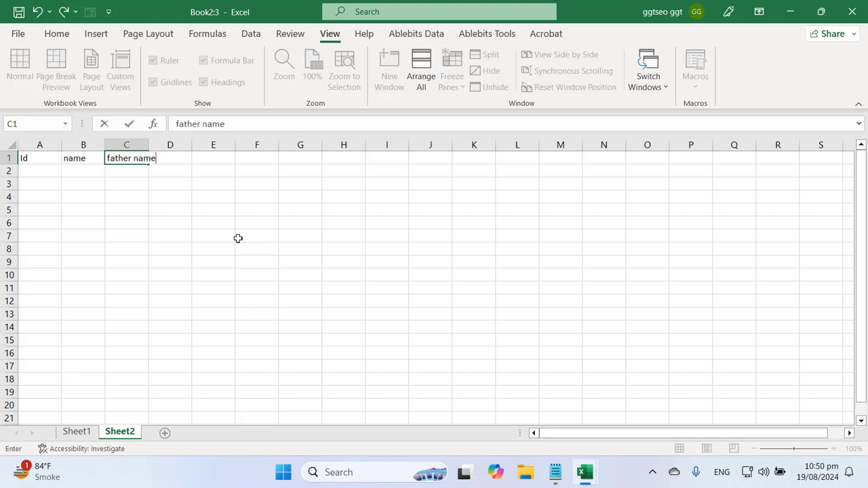
pyautogui.press('Tab')
pyautogui.write('class')
pyautogui.press('Return')
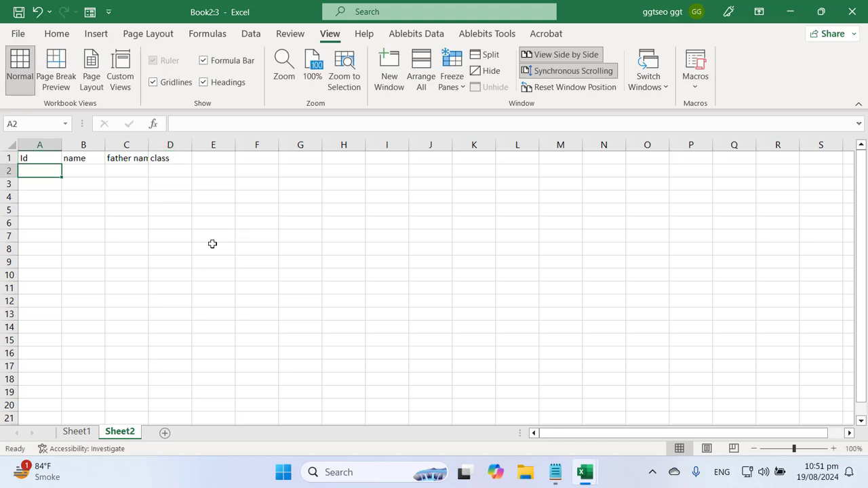
# Fill the Id column with 1 to 18 in A2:A19
pyautogui.click(169, 262)
pyautogui.click(41, 175)
pyautogui.write('1')
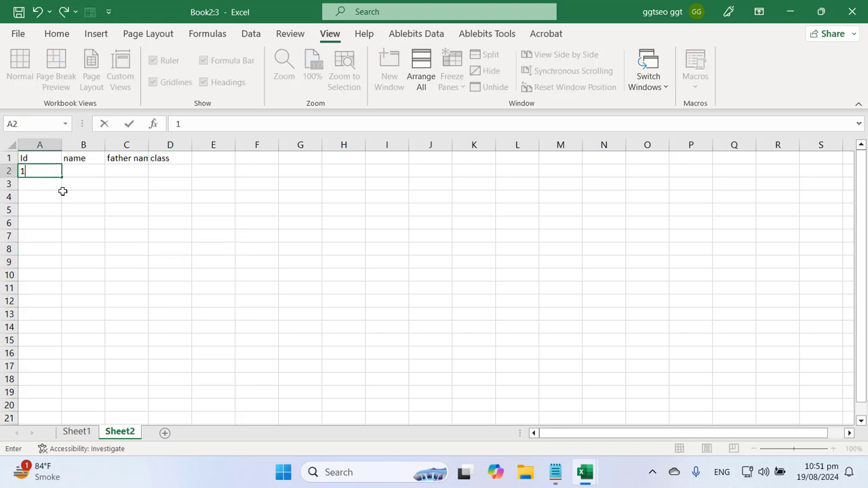
pyautogui.moveTo(59, 179); pyautogui.dragTo(72, 397)
# Enter abc in B2 and fill it across and down through D19
pyautogui.click(80, 288)
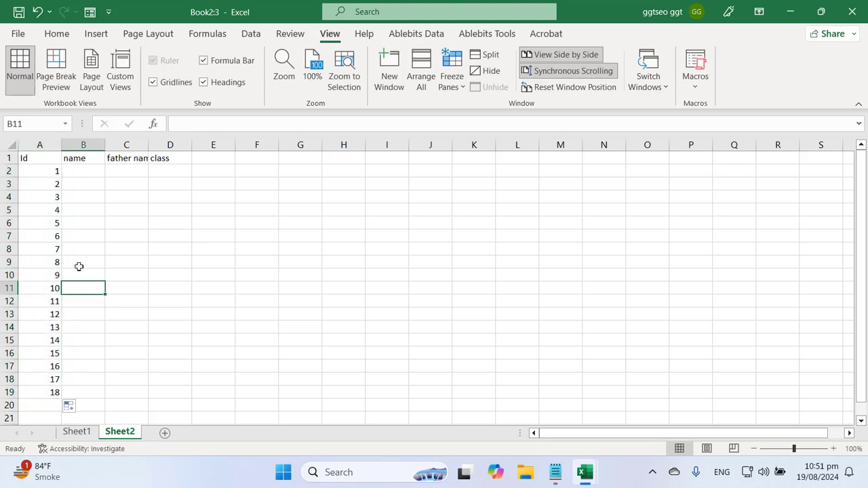
pyautogui.click(80, 176)
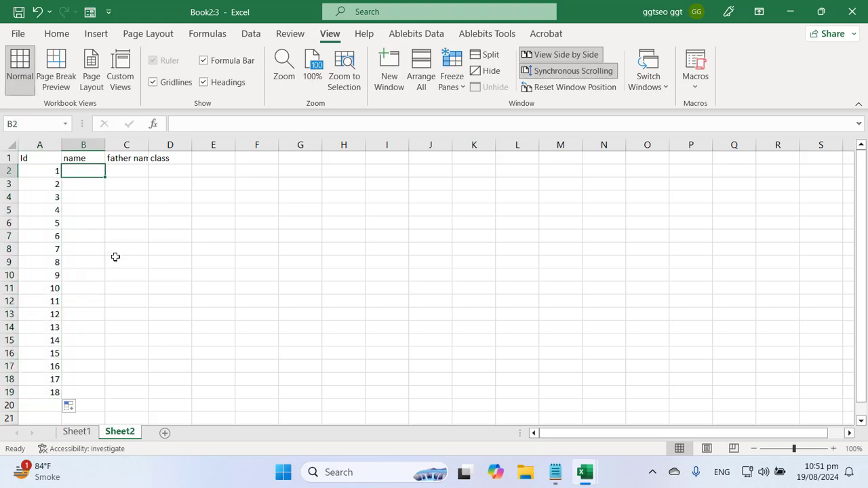
pyautogui.click(135, 170)
pyautogui.click(102, 175)
pyautogui.write('abc')
pyautogui.press('Return')
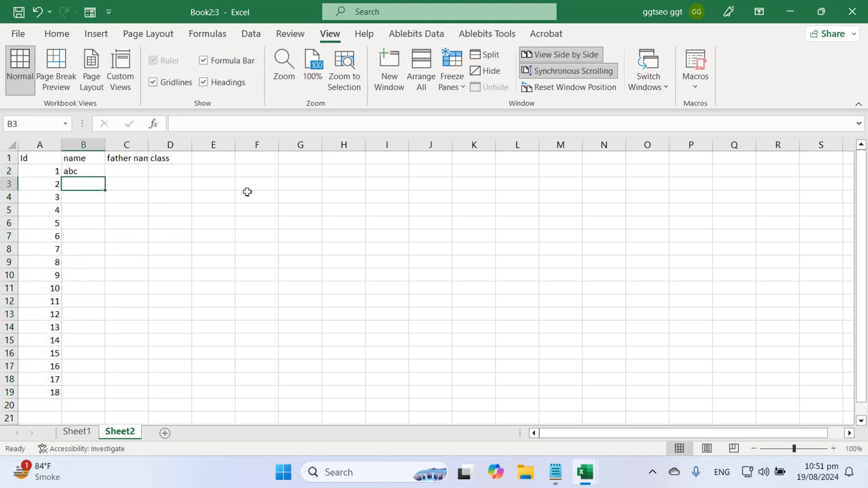
pyautogui.click(88, 173)
pyautogui.moveTo(105, 179); pyautogui.dragTo(194, 398)
pyautogui.click(274, 375)
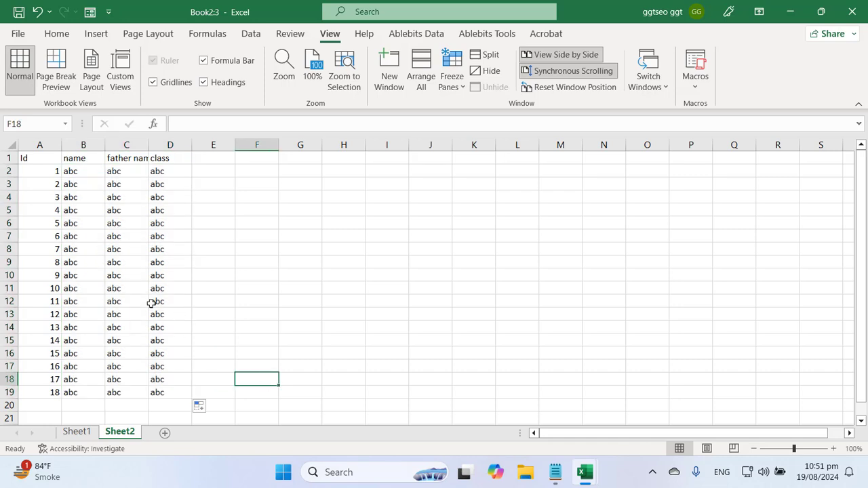
pyautogui.click(75, 171)
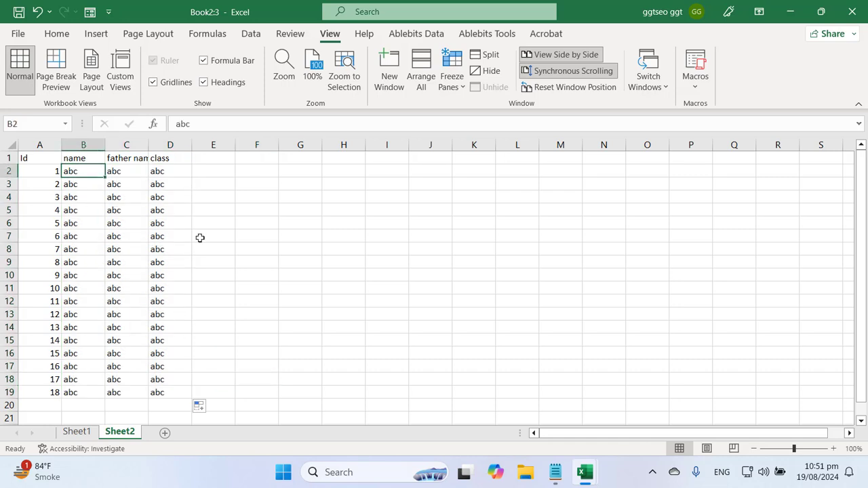
pyautogui.click(209, 286)
# Freeze the top header row with Freeze Top Row
pyautogui.click(75, 171)
pyautogui.click(457, 91)
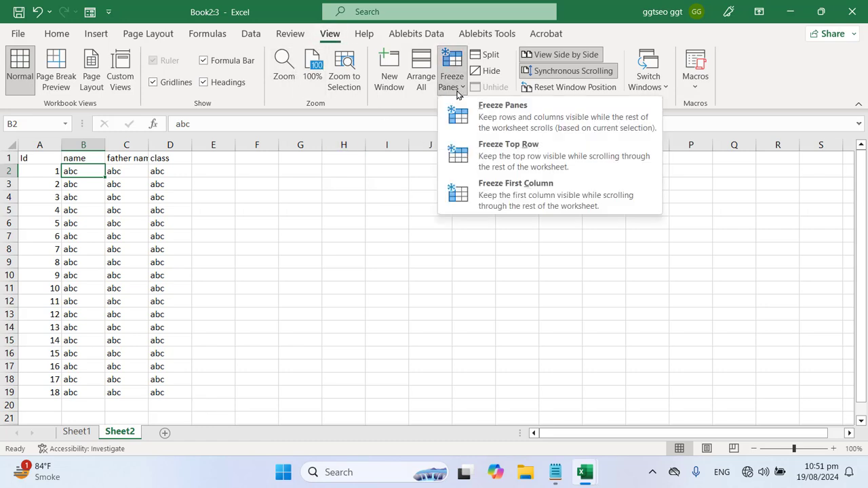
pyautogui.click(517, 118)
pyautogui.click(290, 269)
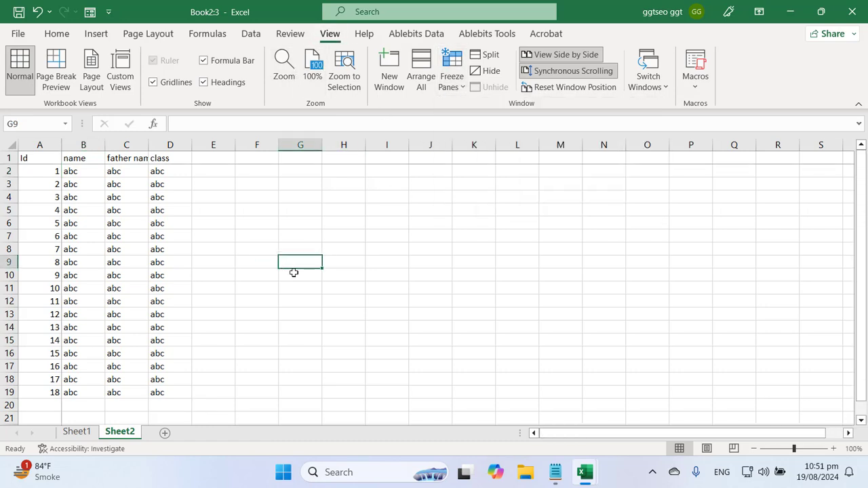
pyautogui.scroll(-20, 213, 268)
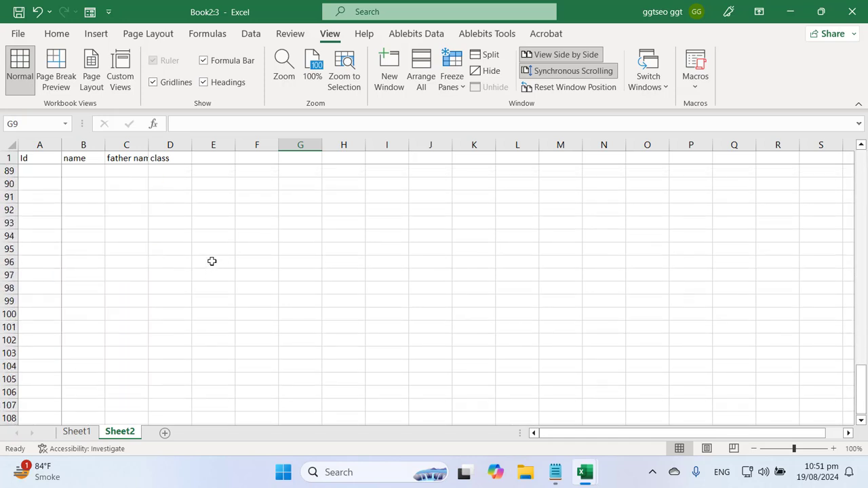
# Auto-fit column C to fit the father name header
pyautogui.doubleClick(148, 140)
pyautogui.scroll(-20, 258, 313)
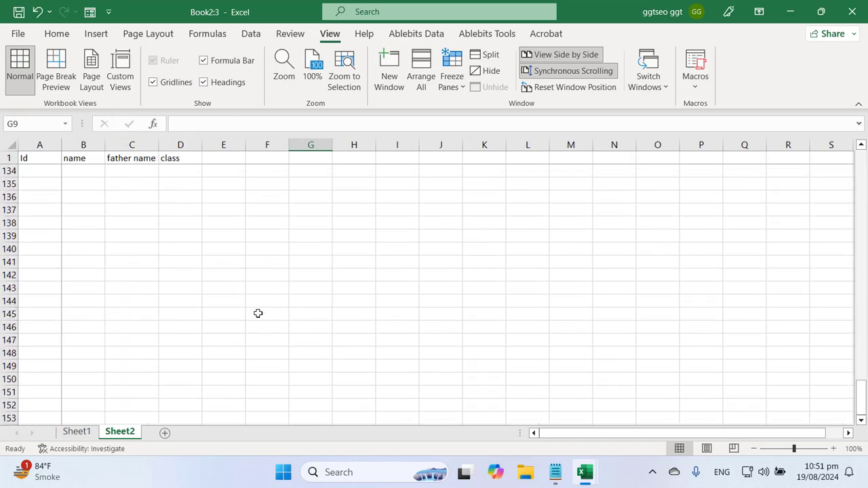
pyautogui.scroll(20, 256, 314)
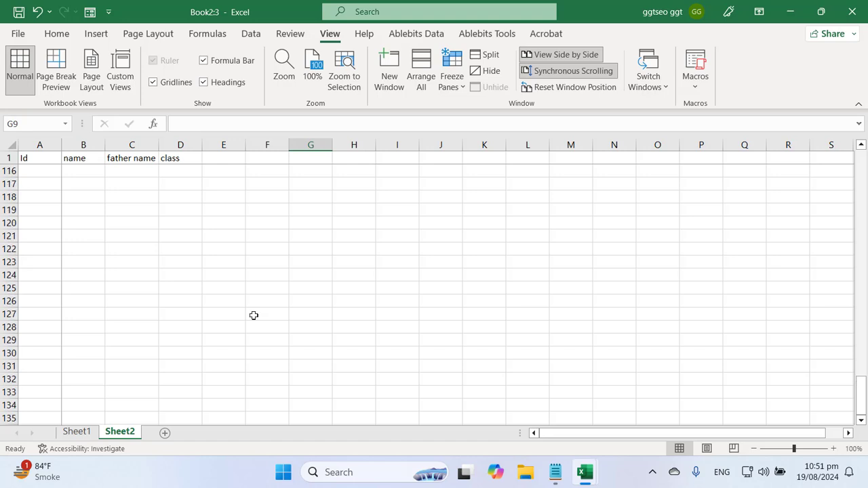
pyautogui.scroll(20, 253, 315)
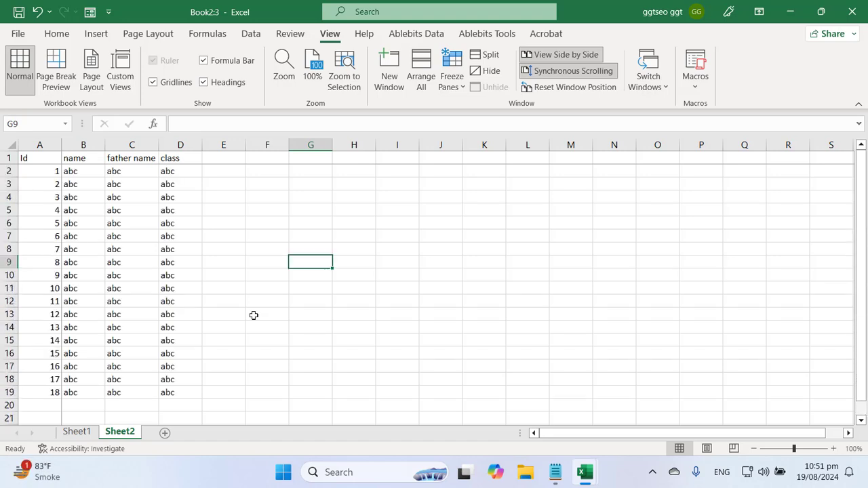
pyautogui.moveTo(643, 433); pyautogui.dragTo(550, 402)
pyautogui.click(849, 434)
pyautogui.click(315, 316)
pyautogui.click(135, 227)
pyautogui.click(75, 174)
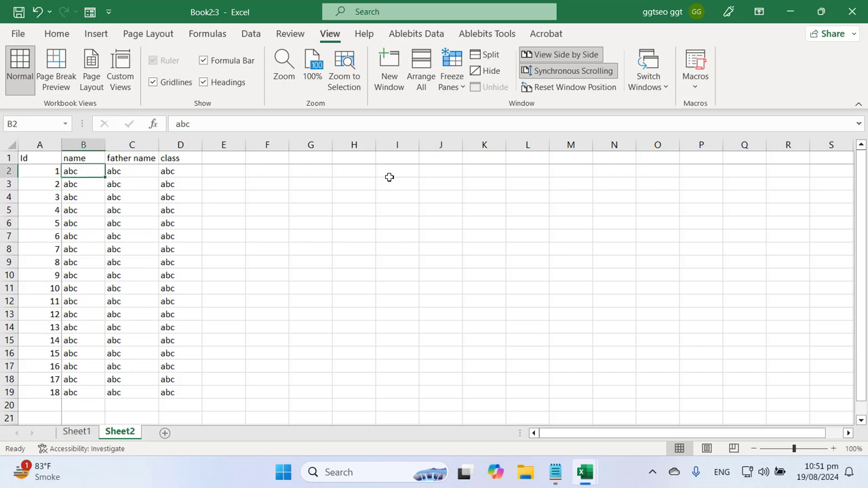
# Unfreeze all panes and turn off View Side by Side
pyautogui.click(57, 33)
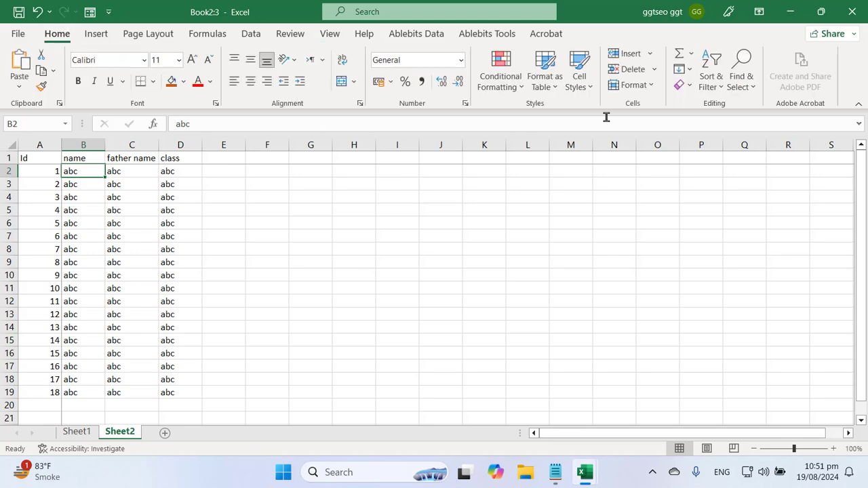
pyautogui.click(330, 33)
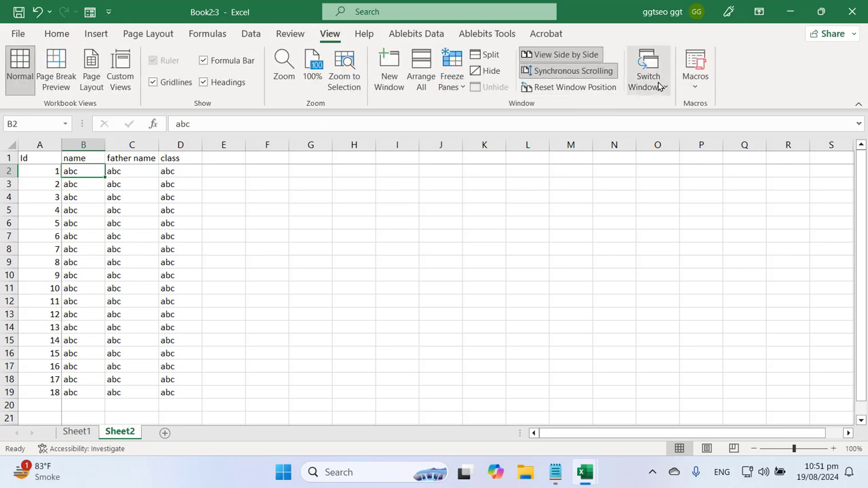
pyautogui.click(452, 85)
pyautogui.click(485, 115)
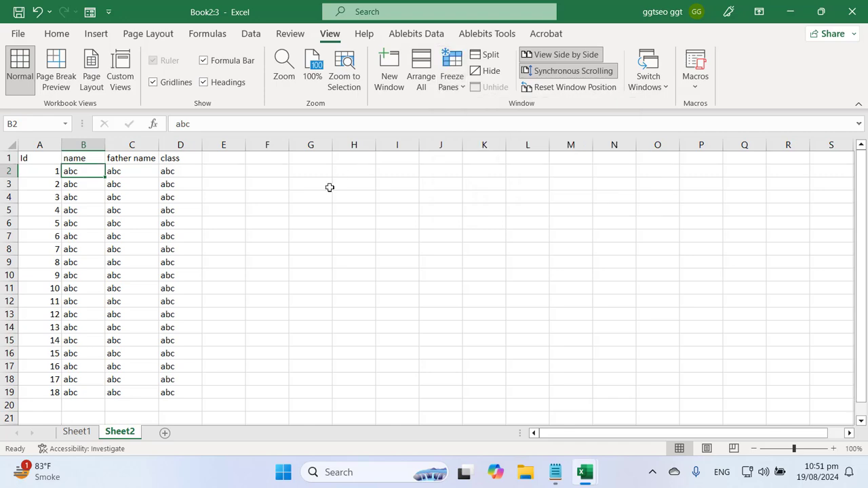
pyautogui.click(559, 57)
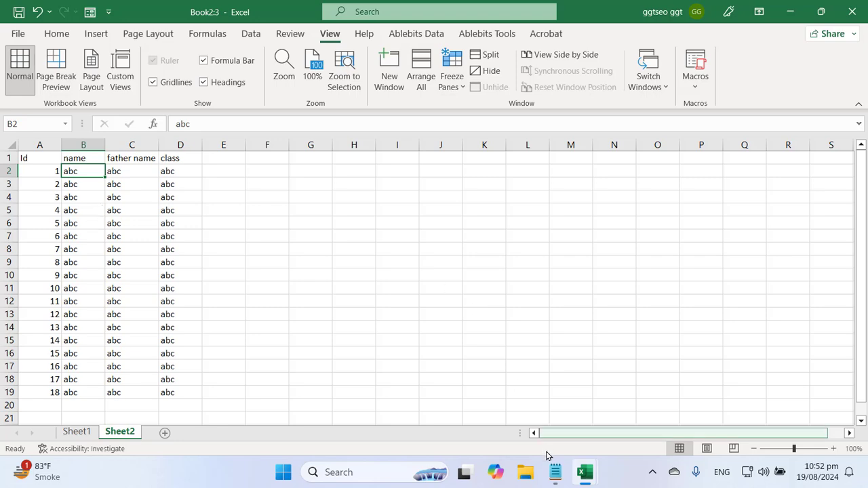
# Check the topic notes, then select C5 on Sheet2 as the freeze point
pyautogui.click(555, 472)
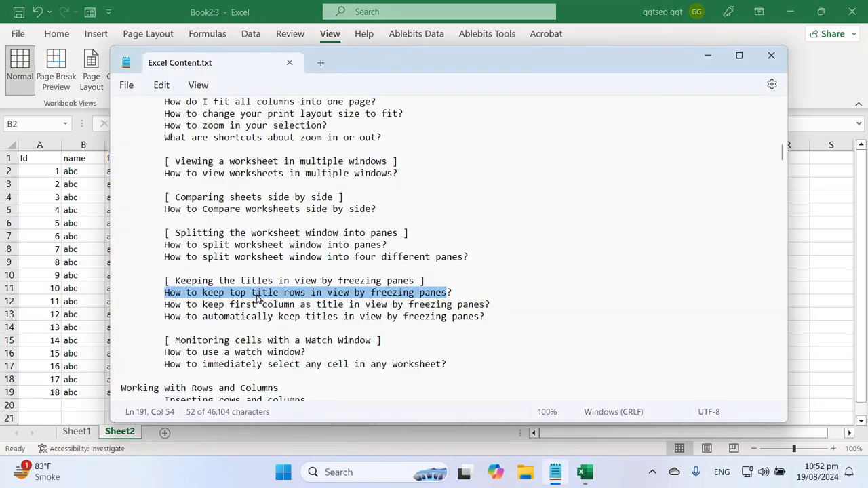
pyautogui.click(237, 5)
pyautogui.click(173, 223)
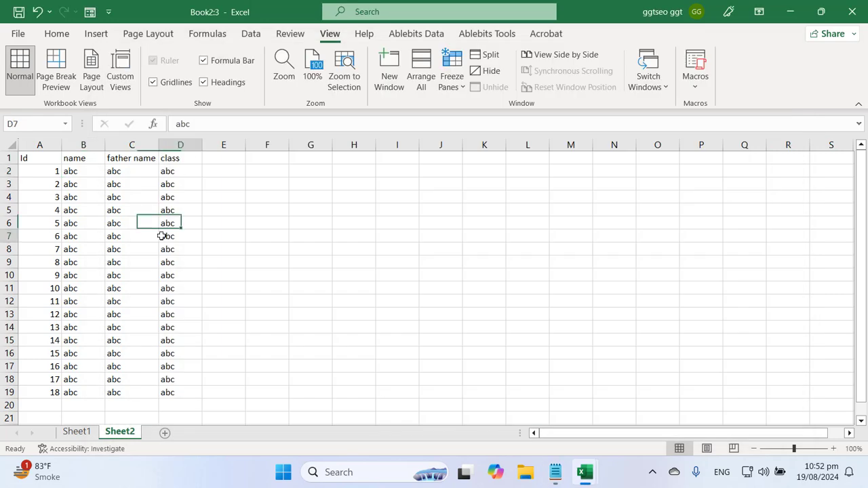
pyautogui.click(162, 234)
pyautogui.click(133, 210)
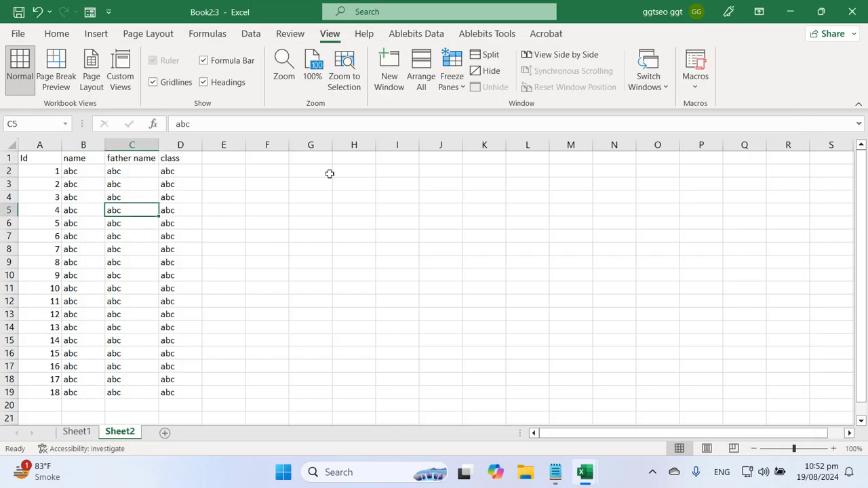
# Freeze panes at C5 and scroll to confirm rows 1–4 and columns A–B stay fixed
pyautogui.click(452, 78)
pyautogui.click(479, 123)
pyautogui.click(266, 260)
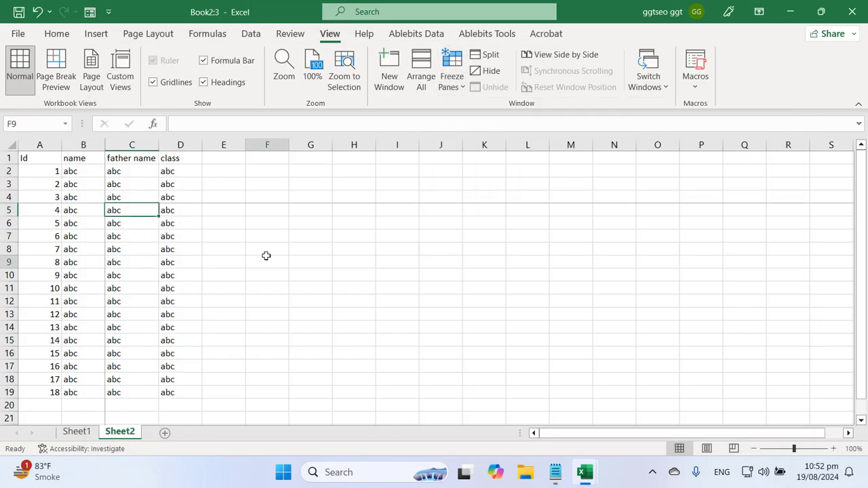
pyautogui.click(122, 210)
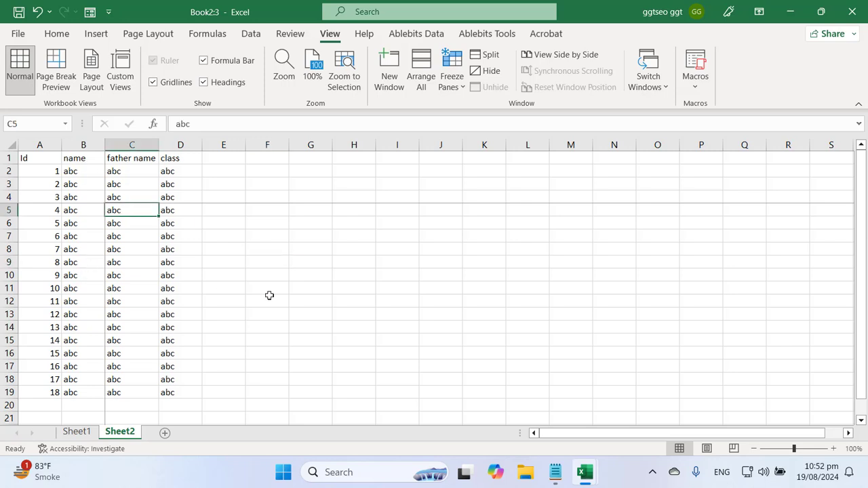
pyautogui.scroll(-6, 269, 295)
pyautogui.scroll(6, 265, 296)
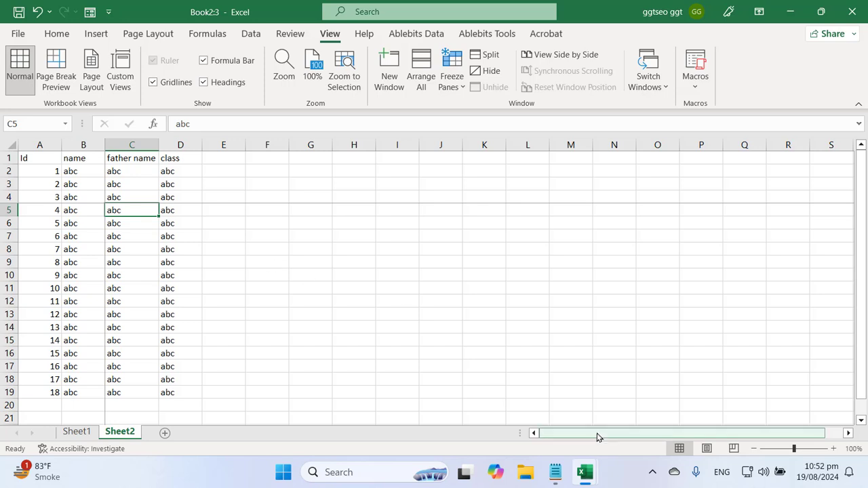
pyautogui.moveTo(598, 437); pyautogui.dragTo(583, 417)
# Unfreeze all panes on Sheet2 and select cell F12
pyautogui.click(227, 329)
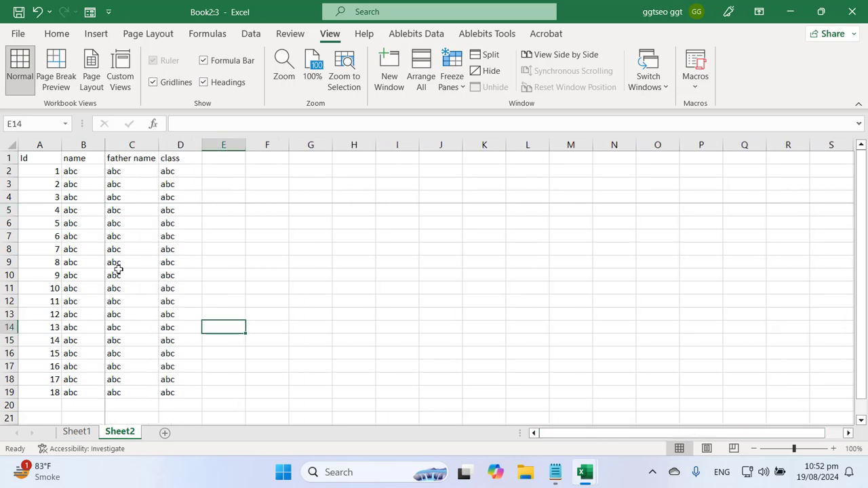
pyautogui.click(110, 245)
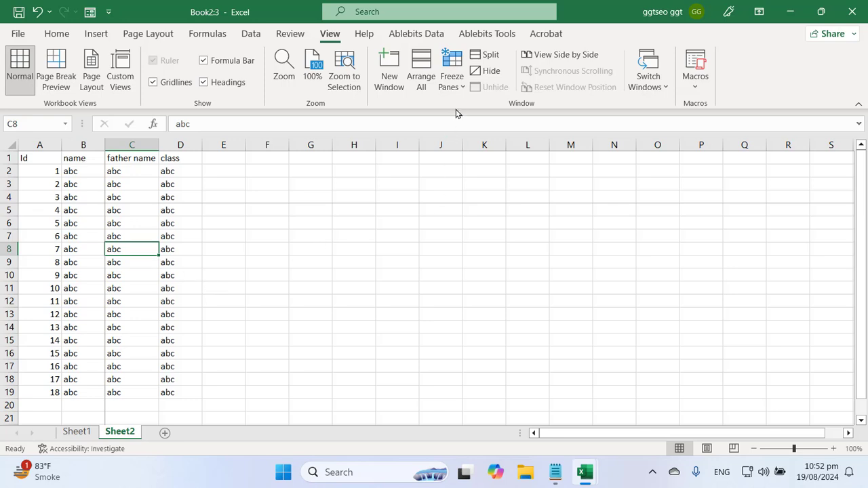
pyautogui.click(451, 76)
pyautogui.click(508, 112)
pyautogui.click(259, 297)
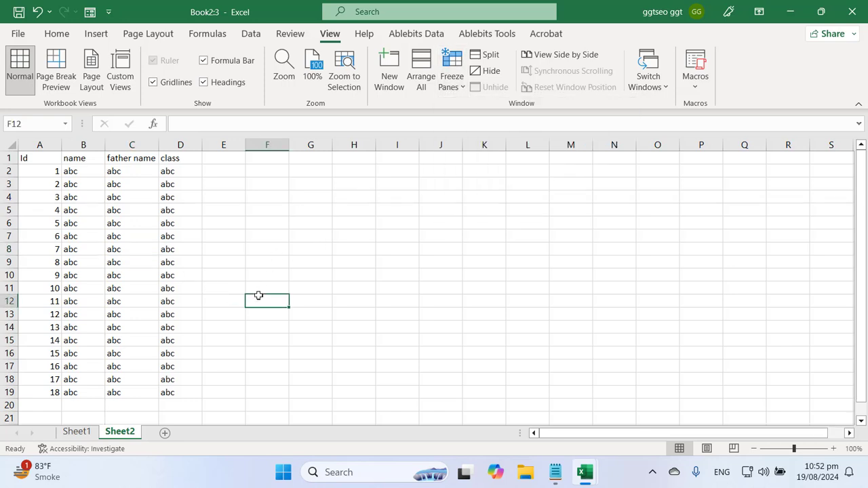
# Look up the freeze-first-column topic, then freeze the first column and test by scrolling
pyautogui.click(451, 76)
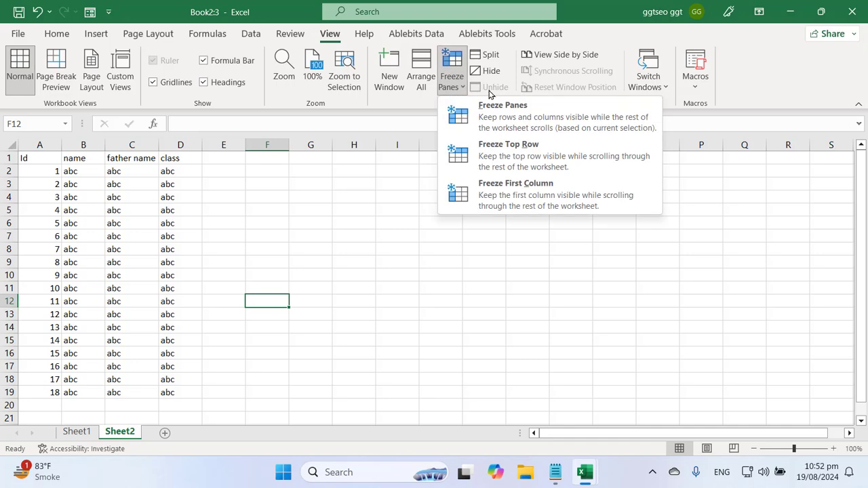
pyautogui.click(555, 472)
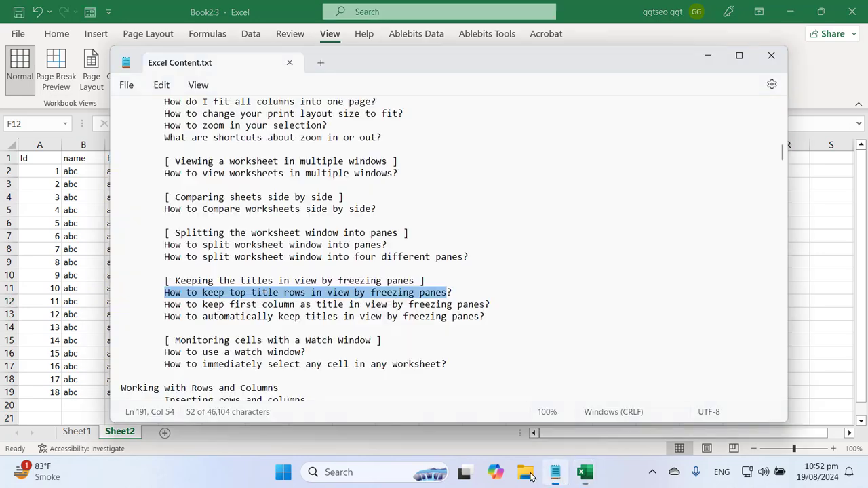
pyautogui.tripleClick(241, 306)
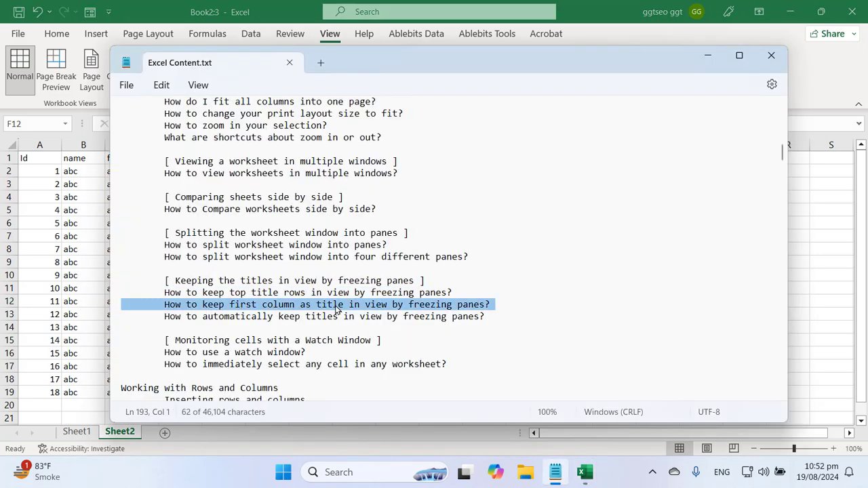
pyautogui.click(585, 472)
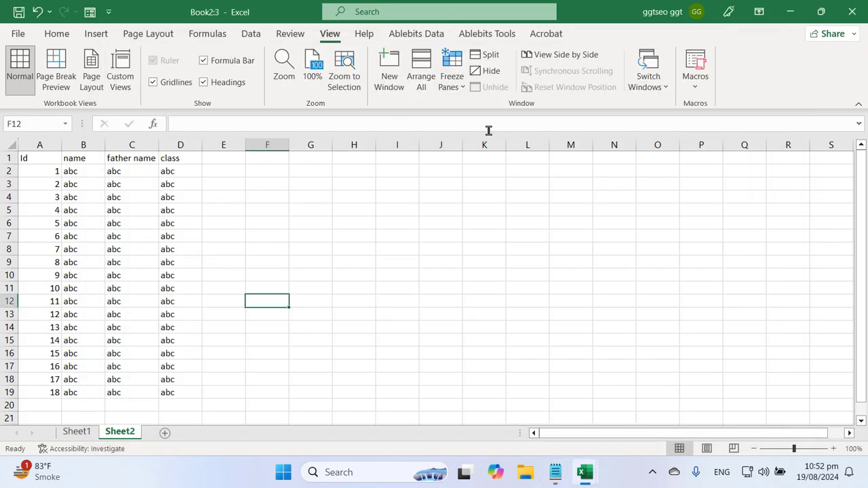
pyautogui.click(453, 87)
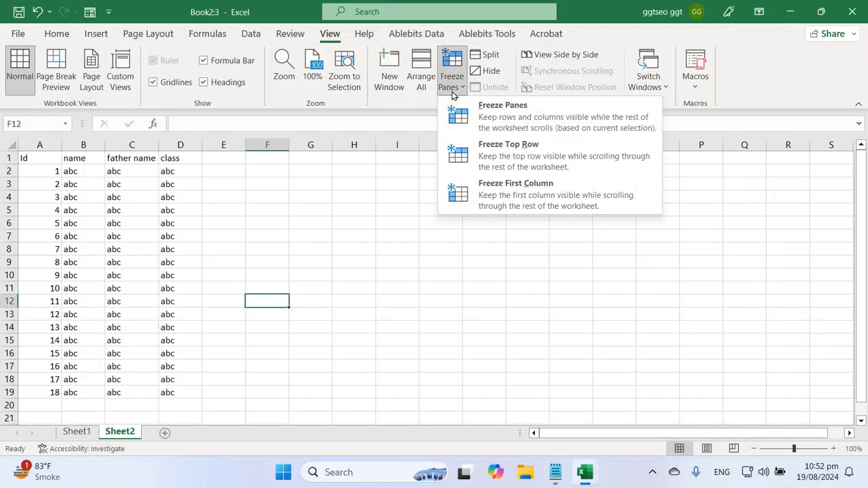
pyautogui.click(510, 197)
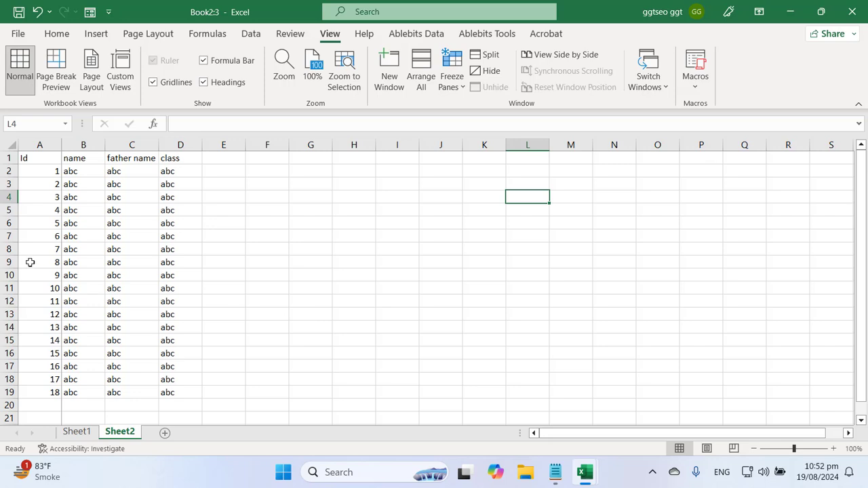
pyautogui.scroll(-15, 229, 279)
pyautogui.scroll(15, 235, 281)
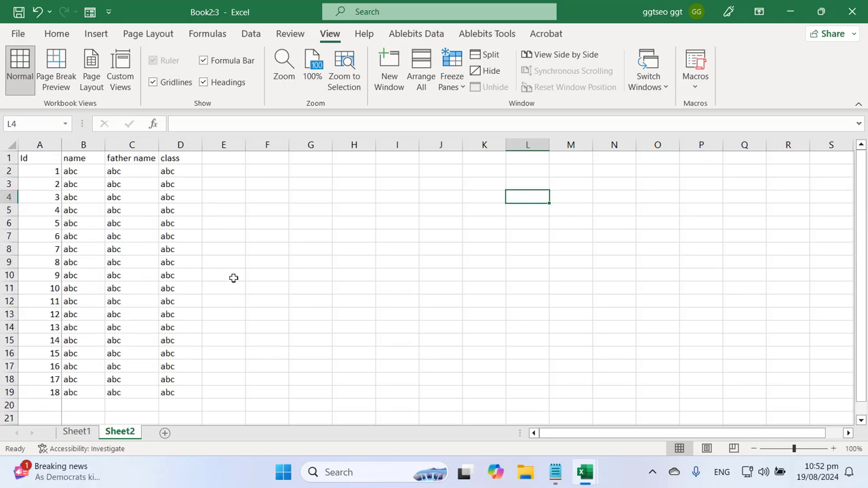
pyautogui.moveTo(654, 432); pyautogui.dragTo(610, 407)
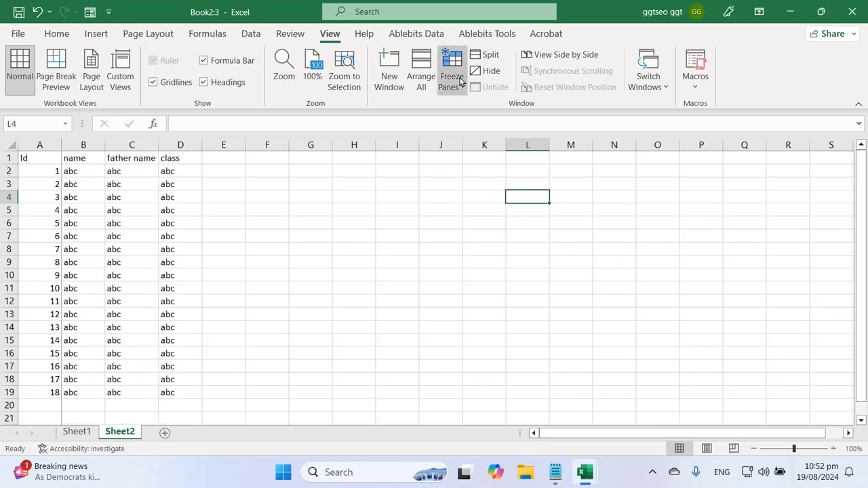
# Unfreeze the panes again so the whole student table scrolls freely
pyautogui.click(452, 80)
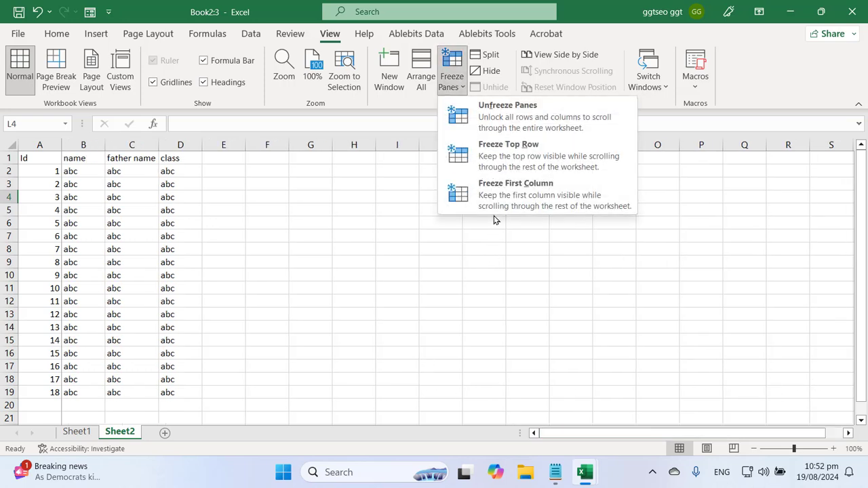
pyautogui.click(514, 117)
pyautogui.click(255, 300)
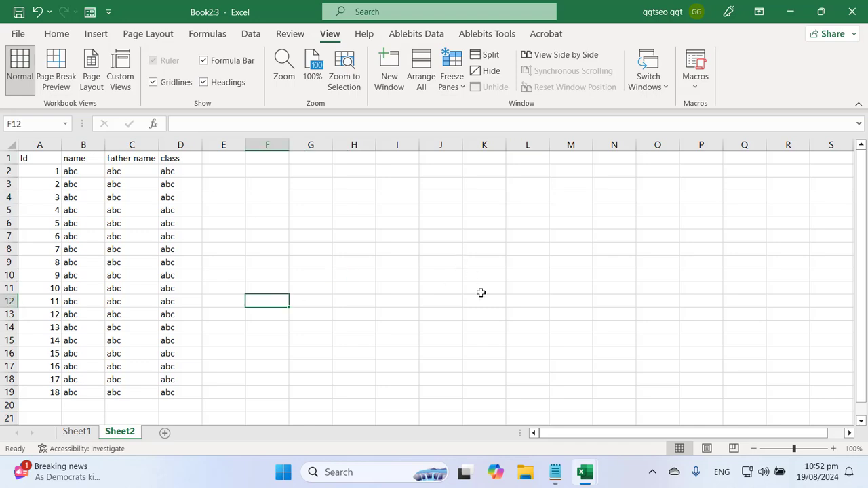
pyautogui.click(555, 472)
pyautogui.tripleClick(261, 319)
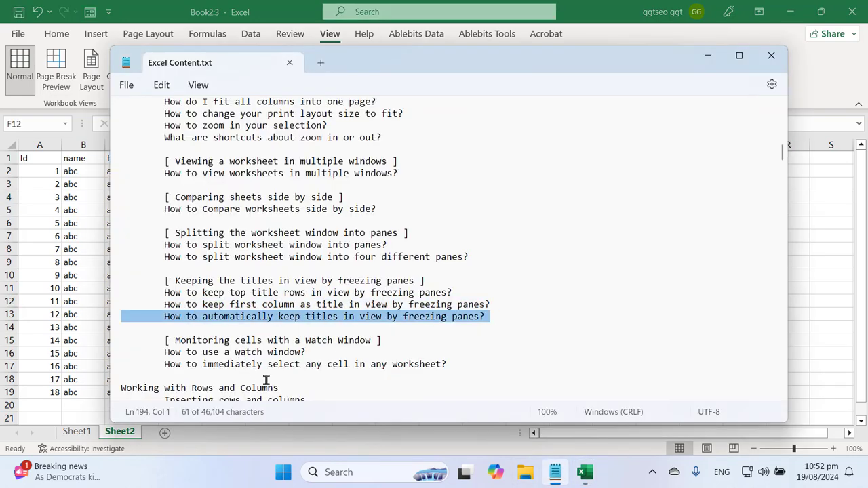
pyautogui.tripleClick(263, 294)
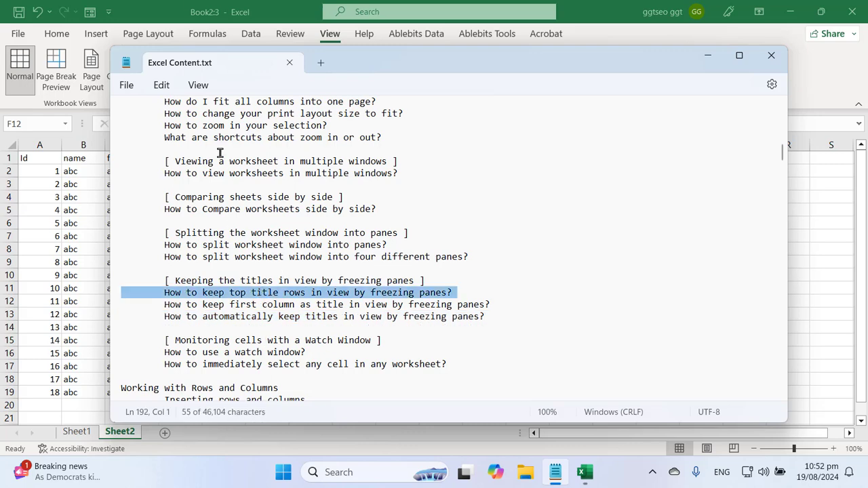
pyautogui.hotkey('alt', 'Tab')
pyautogui.click(82, 173)
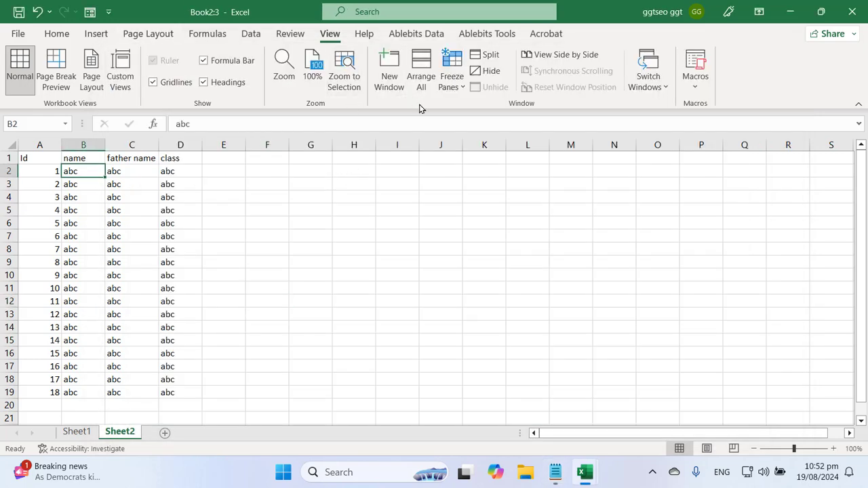
pyautogui.click(452, 82)
pyautogui.click(520, 154)
pyautogui.click(311, 301)
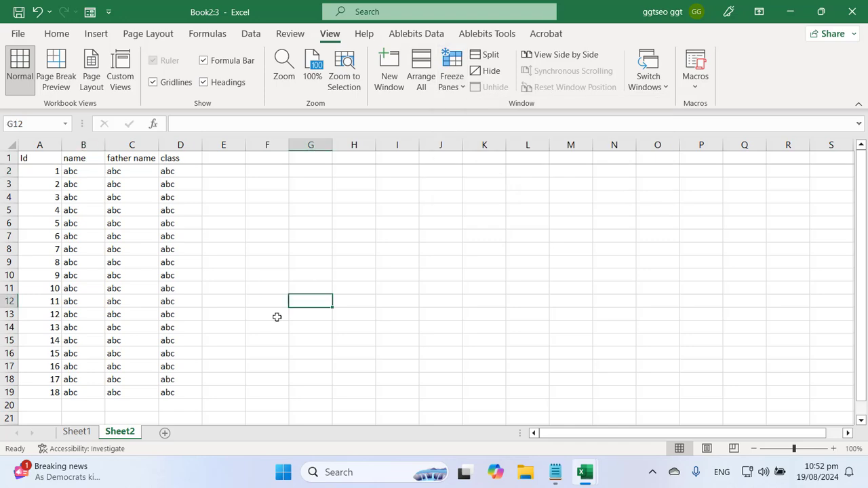
pyautogui.scroll(-8, 338, 328)
pyautogui.scroll(1, 341, 324)
pyautogui.scroll(7, 341, 324)
pyautogui.scroll(-7, 342, 323)
pyautogui.scroll(-1, 342, 323)
pyautogui.scroll(8, 341, 324)
pyautogui.scroll(-1, 335, 321)
pyautogui.scroll(1, 335, 321)
pyautogui.click(453, 85)
pyautogui.click(481, 120)
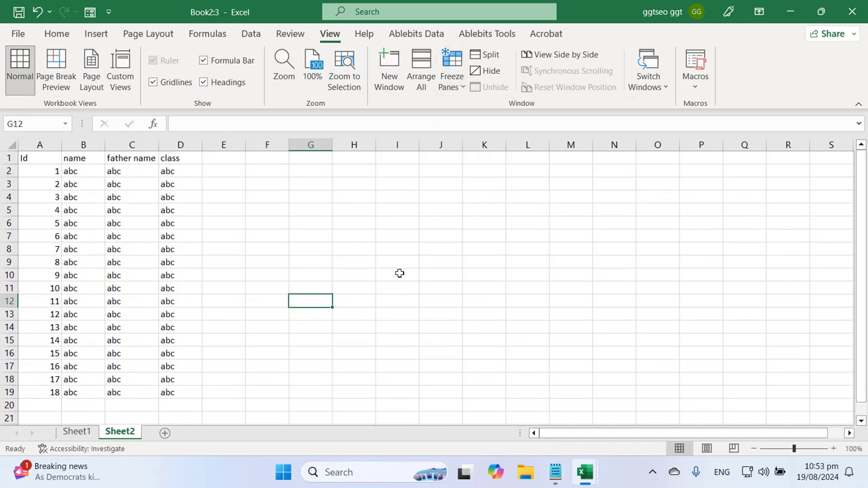
pyautogui.click(397, 274)
pyautogui.click(556, 472)
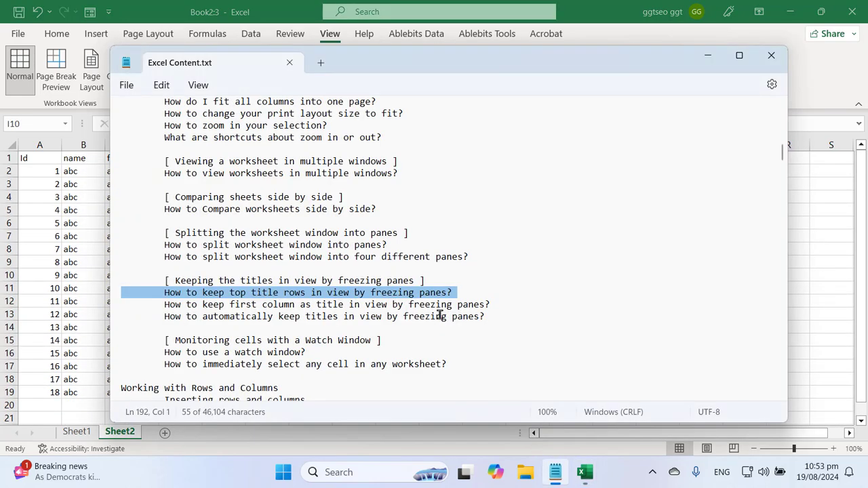
pyautogui.tripleClick(275, 306)
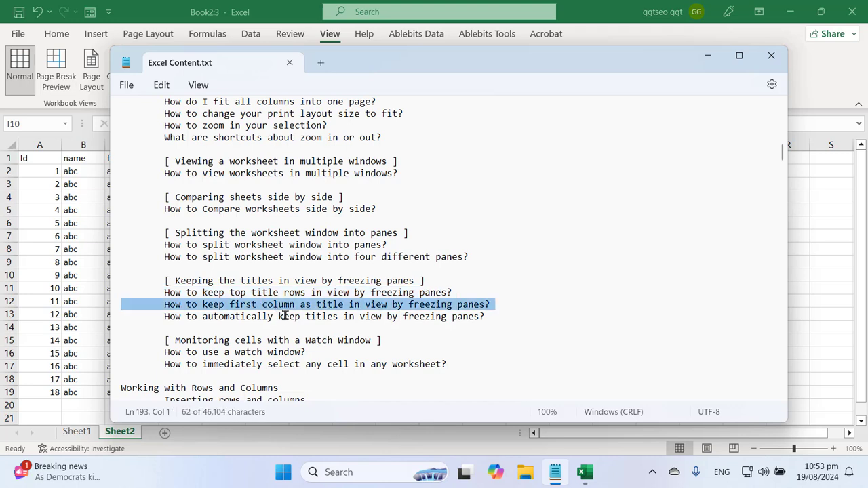
pyautogui.tripleClick(287, 318)
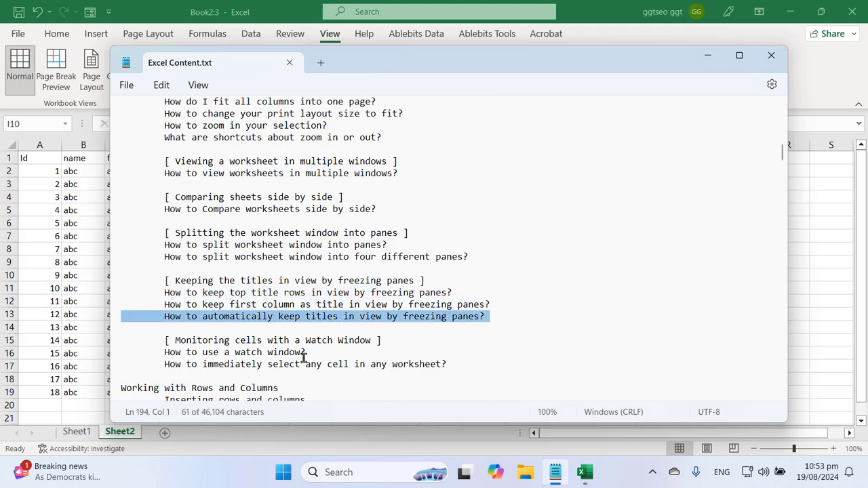
pyautogui.doubleClick(251, 317)
pyautogui.moveTo(249, 320); pyautogui.dragTo(447, 319)
pyautogui.moveTo(165, 317); pyautogui.dragTo(458, 317)
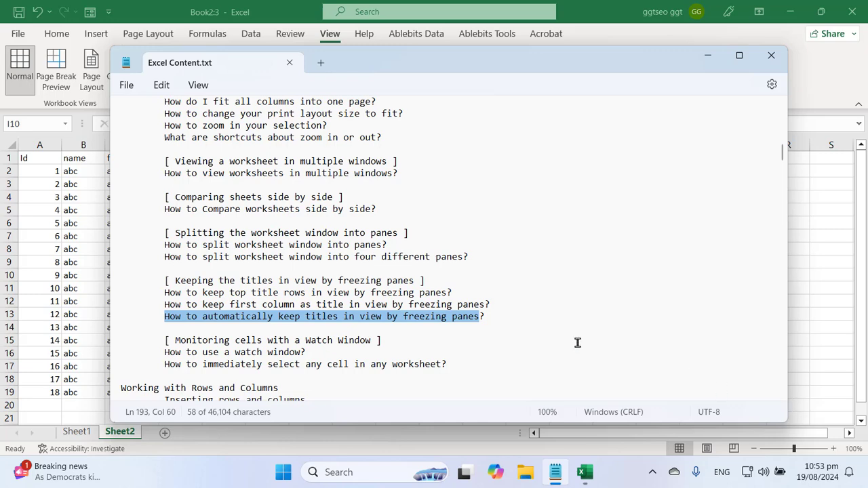
pyautogui.click(255, 6)
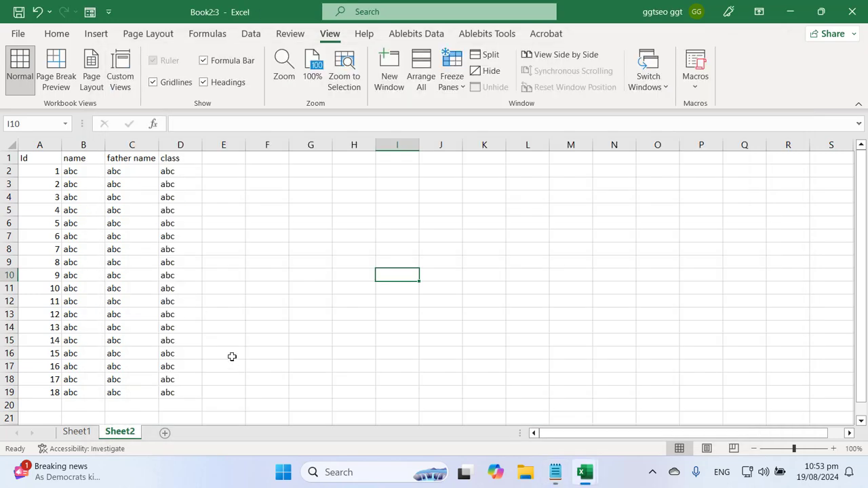
# Add Sheet3 and select the range A1:N50 with Shift+arrow keys
pyautogui.click(165, 434)
pyautogui.click(257, 354)
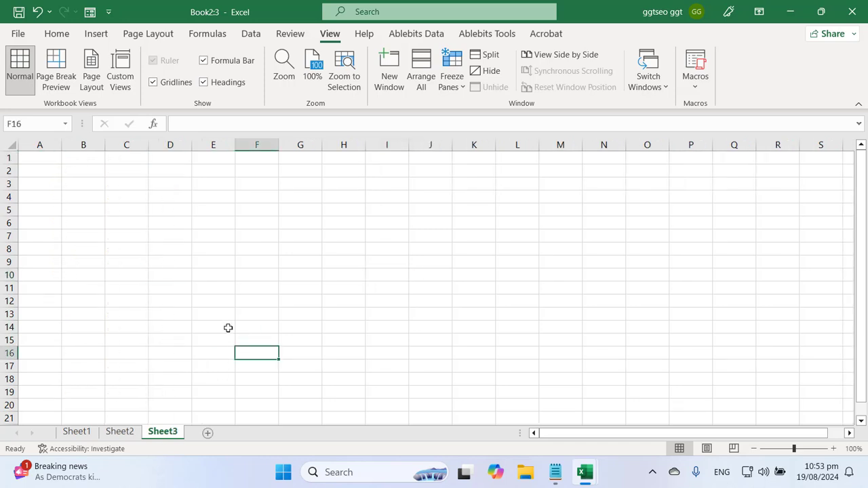
pyautogui.click(40, 157)
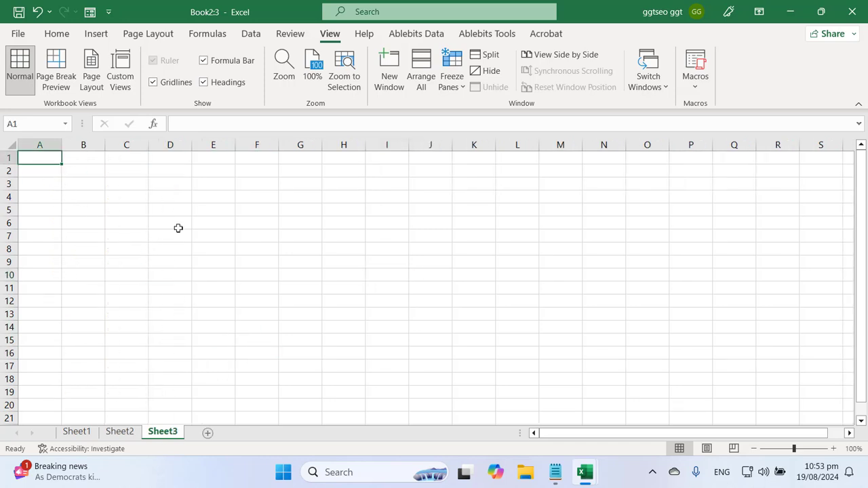
pyautogui.hotkey('shift', 'Right')
pyautogui.hotkey('shift', 'Right')
pyautogui.hotkey('shift', 'Right')
pyautogui.hotkey('shift', 'Right')
pyautogui.hotkey('shift', 'Right')
pyautogui.hotkey('shift', 'Right')
pyautogui.hotkey('shift', 'Right')
pyautogui.hotkey('shift', 'Right')
pyautogui.hotkey('shift', 'Right')
pyautogui.hotkey('shift', 'Right')
pyautogui.hotkey('shift', 'Right')
pyautogui.hotkey('shift', 'Right')
pyautogui.hotkey('shift', 'Right')
pyautogui.hotkey('shift', 'Right')
pyautogui.hotkey('shift', 'Right')
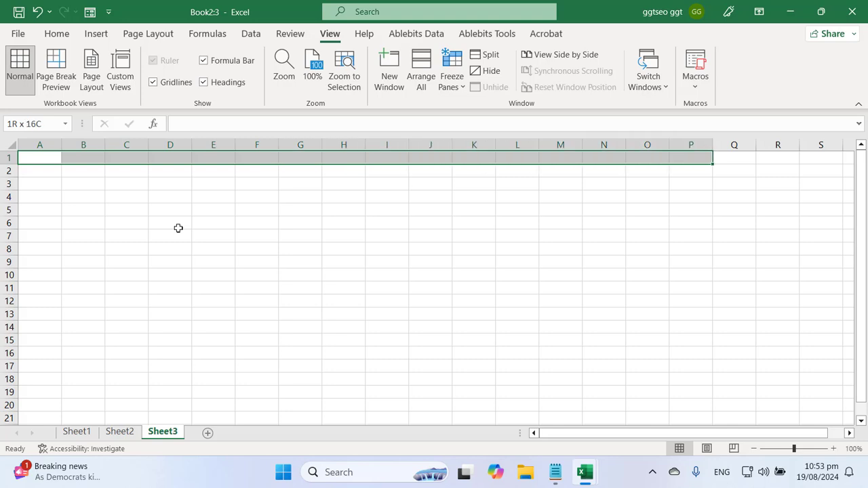
pyautogui.hotkey('shift', 'Left')
pyautogui.hotkey('shift', 'Left')
pyautogui.hotkey('shift', 'Down')
pyautogui.hotkey('shift', 'Down')
pyautogui.hotkey('shift', 'Down')
pyautogui.hotkey('shift', 'Down')
pyautogui.hotkey('shift', 'Down')
pyautogui.hotkey('shift', 'Down')
pyautogui.hotkey('shift', 'Down')
pyautogui.hotkey('shift', 'Down')
pyautogui.hotkey('shift', 'Down')
pyautogui.hotkey('shift', 'Down')
pyautogui.hotkey('shift', 'Down')
pyautogui.hotkey('shift', 'Down')
pyautogui.hotkey('shift', 'Down')
pyautogui.hotkey('shift', 'Down')
pyautogui.hotkey('shift', 'Down')
pyautogui.hotkey('shift', 'Down')
pyautogui.hotkey('shift', 'Down')
pyautogui.hotkey('shift', 'Down')
pyautogui.hotkey('shift', 'Down')
pyautogui.hotkey('shift', 'Down')
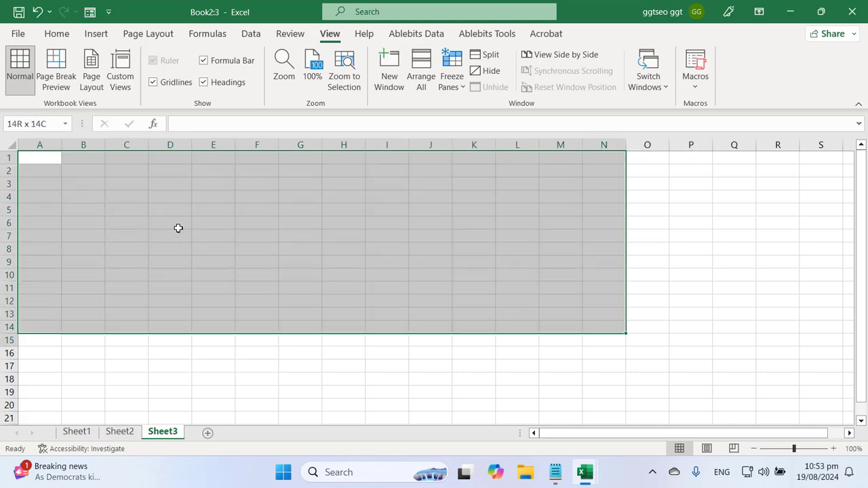
pyautogui.hotkey('shift', 'Down')
pyautogui.hotkey('shift', 'Down')
pyautogui.hotkey('shift', 'Down')
pyautogui.hotkey('shift', 'Down')
pyautogui.hotkey('shift', 'Down')
pyautogui.hotkey('shift', 'Down')
pyautogui.hotkey('shift', 'Down')
pyautogui.hotkey('shift', 'Down')
pyautogui.hotkey('shift', 'Down')
pyautogui.hotkey('shift', 'Down')
pyautogui.hotkey('shift', 'Down')
pyautogui.hotkey('shift', 'Down')
pyautogui.hotkey('shift', 'Down')
pyautogui.hotkey('shift', 'Down')
pyautogui.hotkey('shift', 'Down')
pyautogui.hotkey('shift', 'Down')
pyautogui.hotkey('shift', 'Down')
pyautogui.hotkey('shift', 'Down')
pyautogui.hotkey('shift', 'Down')
pyautogui.hotkey('shift', 'Down')
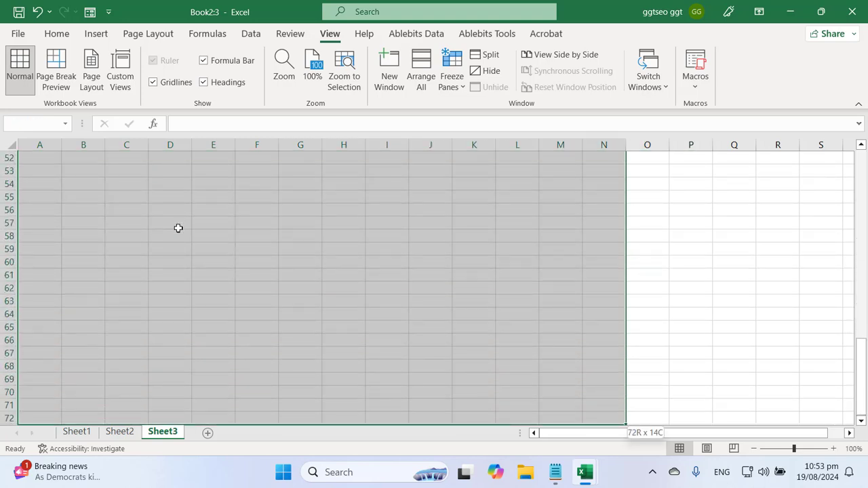
pyautogui.hotkey('shift', 'Up')
pyautogui.hotkey('shift', 'Up')
pyautogui.hotkey('shift', 'Up')
pyautogui.hotkey('shift', 'Up')
pyautogui.hotkey('shift', 'Up')
pyautogui.hotkey('shift', 'Up')
pyautogui.hotkey('shift', 'Up')
pyautogui.hotkey('shift', 'Up')
pyautogui.hotkey('shift', 'Up')
pyautogui.hotkey('shift', 'Up')
pyautogui.hotkey('shift', 'Up')
pyautogui.hotkey('shift', 'Up')
pyautogui.hotkey('shift', 'Up')
pyautogui.hotkey('shift', 'Up')
pyautogui.hotkey('shift', 'Up')
pyautogui.hotkey('shift', 'Up')
pyautogui.hotkey('shift', 'Up')
pyautogui.hotkey('shift', 'Up')
pyautogui.hotkey('shift', 'Up')
pyautogui.hotkey('shift', 'Up')
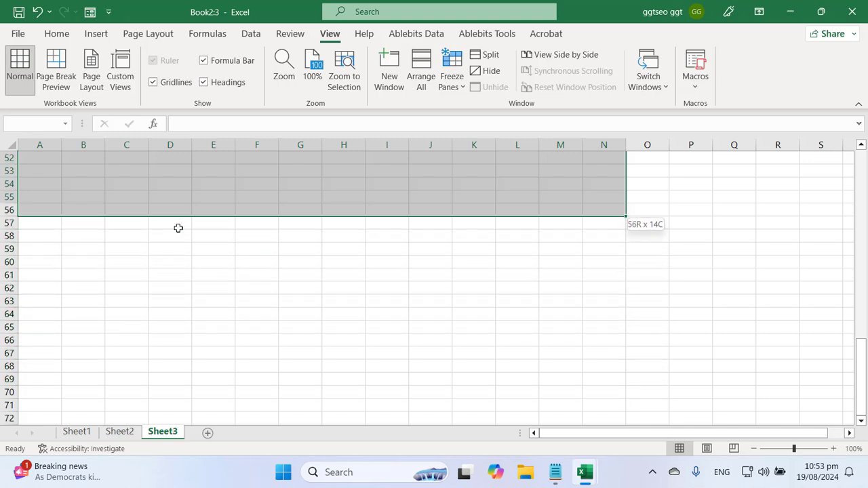
pyautogui.hotkey('shift', 'Down')
pyautogui.hotkey('shift', 'Down')
pyautogui.hotkey('shift', 'Down')
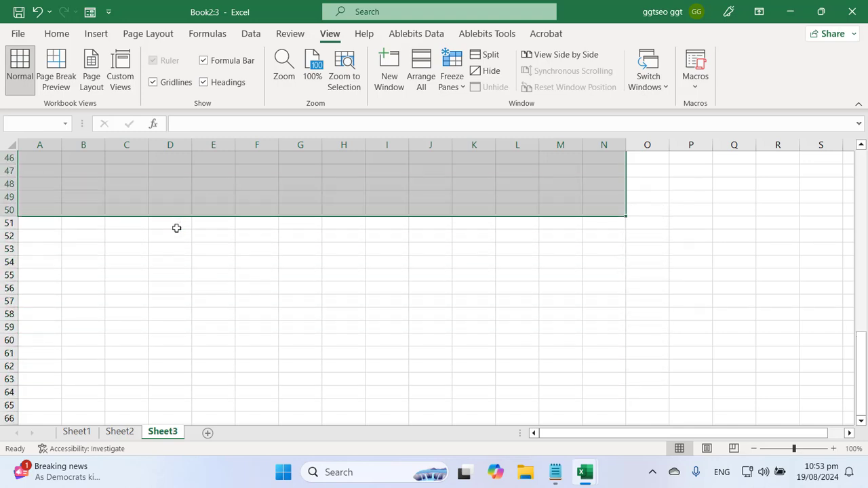
# Insert a table over A1:N50 with headers Column1 to Column14
pyautogui.click(96, 33)
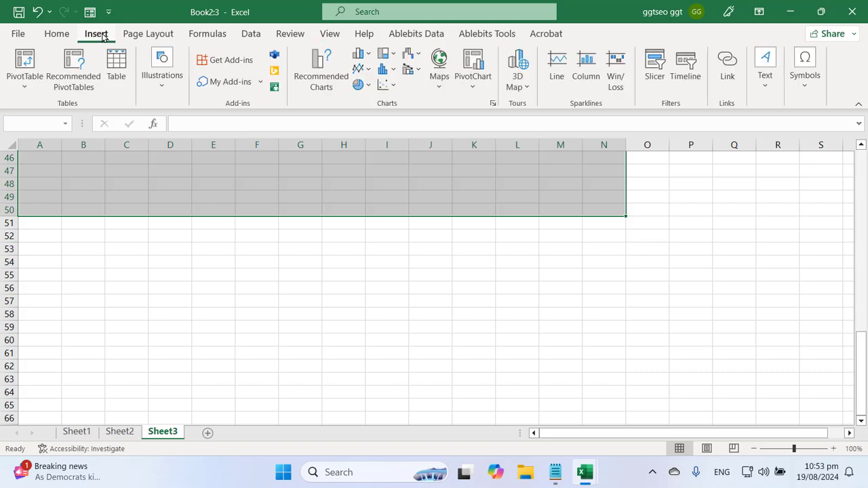
pyautogui.click(116, 68)
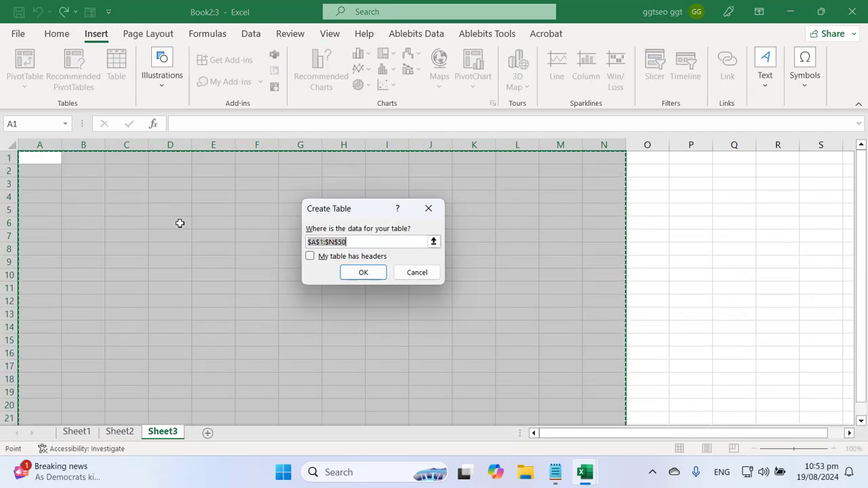
pyautogui.click(363, 273)
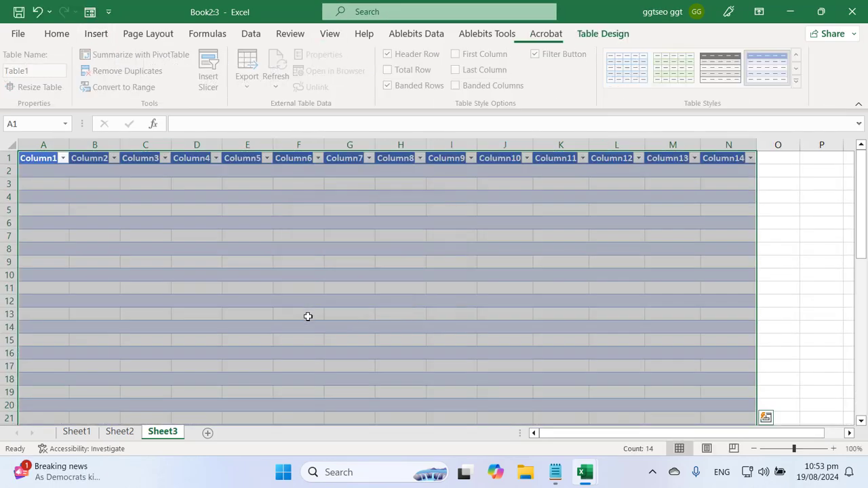
pyautogui.click(308, 316)
# Rename Table1's first headers to ID, Name, FName, School and Class
pyautogui.click(40, 156)
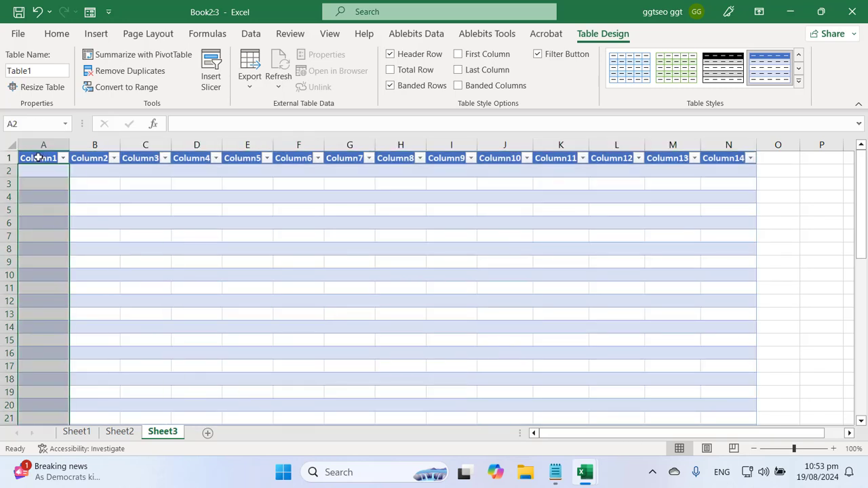
pyautogui.click(41, 158)
pyautogui.write('ID')
pyautogui.press('Tab')
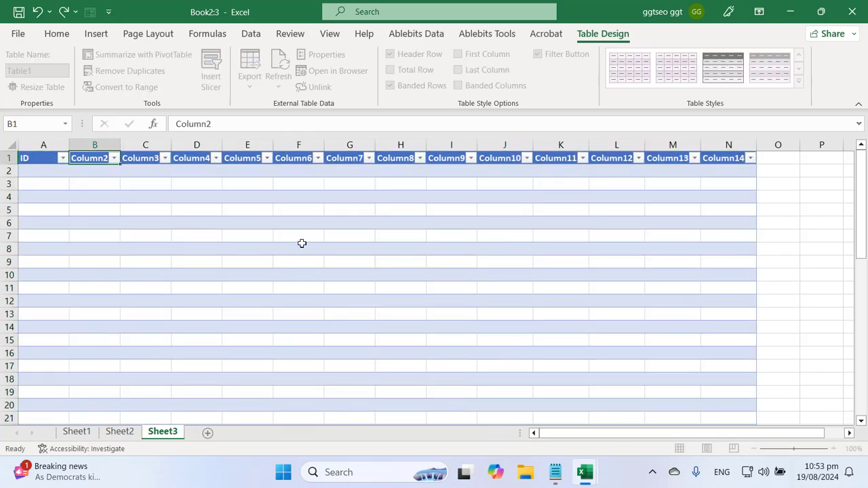
pyautogui.write('Na')
pyautogui.press('BackSpace')
pyautogui.press('BackSpace')
pyautogui.write('Name')
pyautogui.press('Tab')
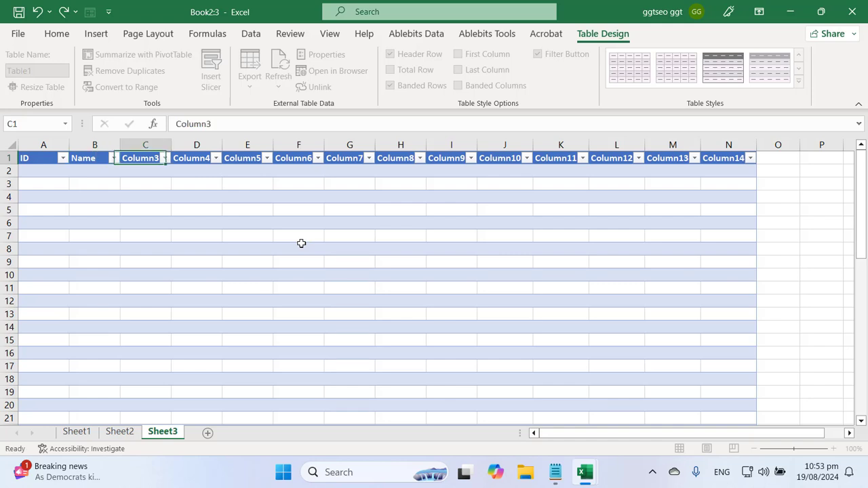
pyautogui.write('FNam')
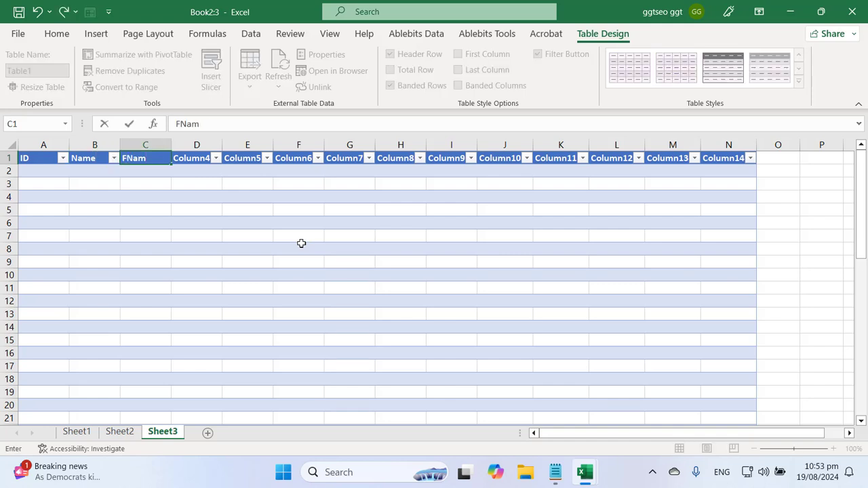
pyautogui.write('e')
pyautogui.press('Tab')
pyautogui.write('School')
pyautogui.press('Tab')
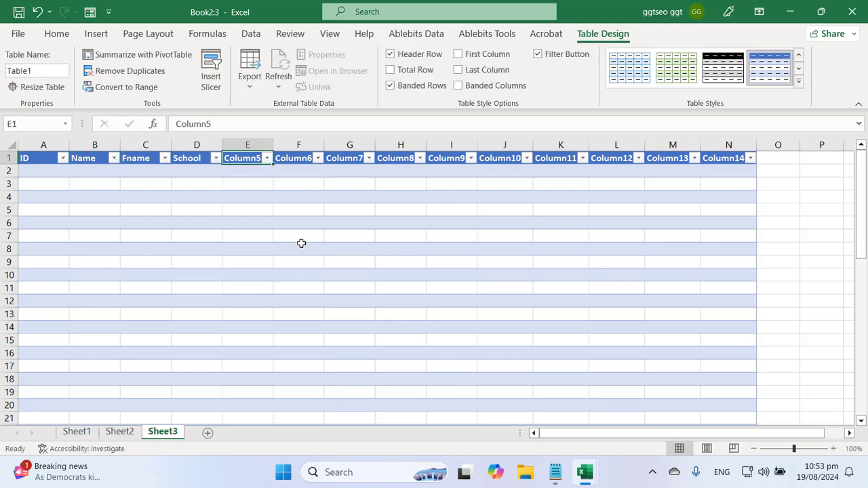
pyautogui.write('Class')
pyautogui.press('Return')
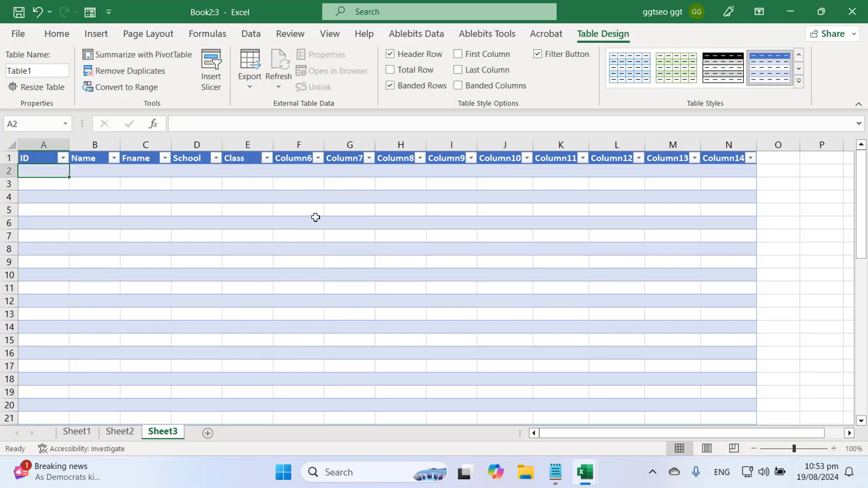
# Scroll through Table1 and check its cells down to row 50
pyautogui.click(333, 234)
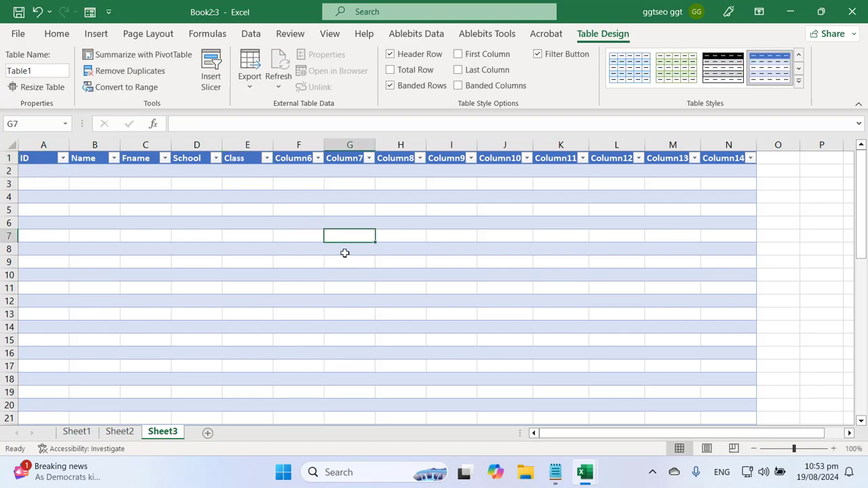
pyautogui.scroll(-10, 345, 253)
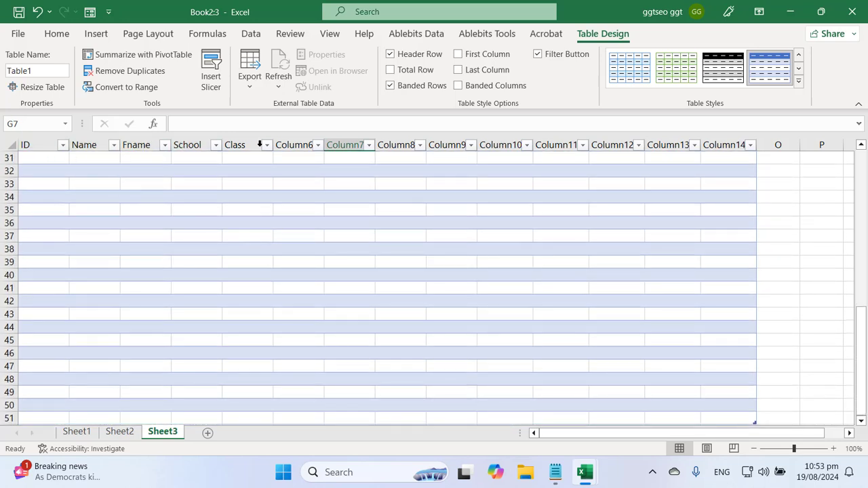
pyautogui.scroll(-7, 328, 260)
pyautogui.scroll(3, 322, 257)
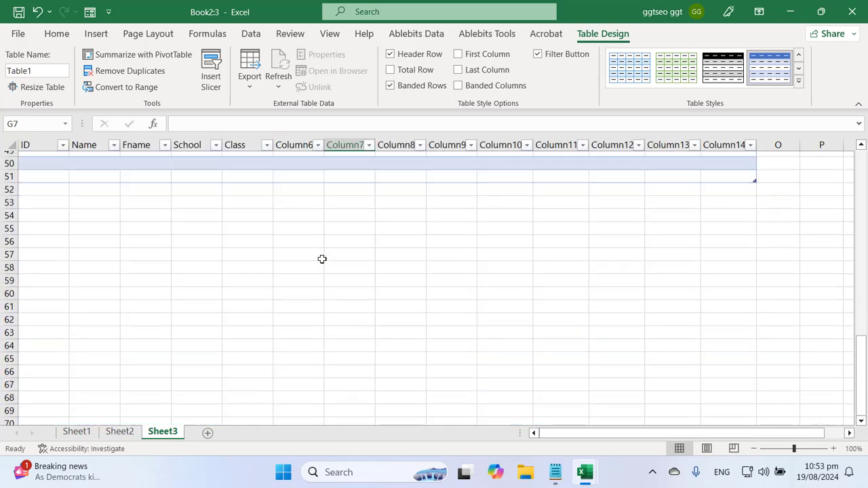
pyautogui.click(44, 250)
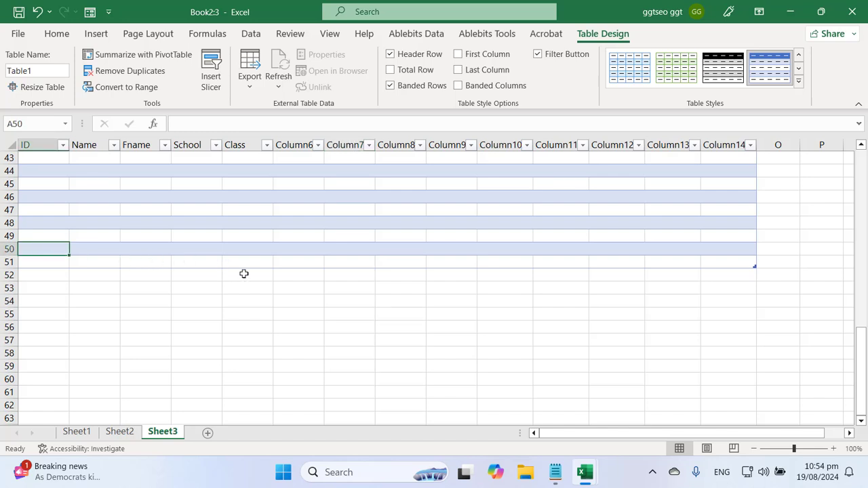
pyautogui.click(97, 248)
pyautogui.scroll(-15, 234, 285)
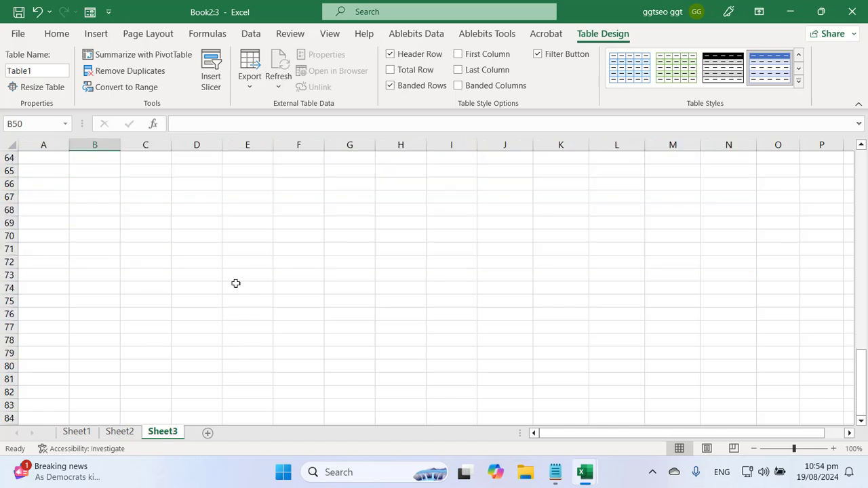
pyautogui.scroll(10, 237, 283)
pyautogui.scroll(6, 238, 281)
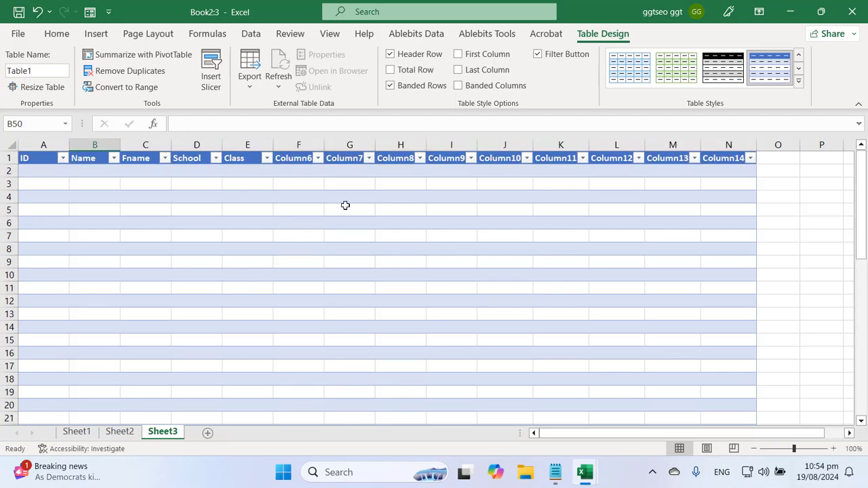
# Glance at the notes, re-inspect Table1 by scrolling, then bring Excel Content notes forward
pyautogui.click(555, 472)
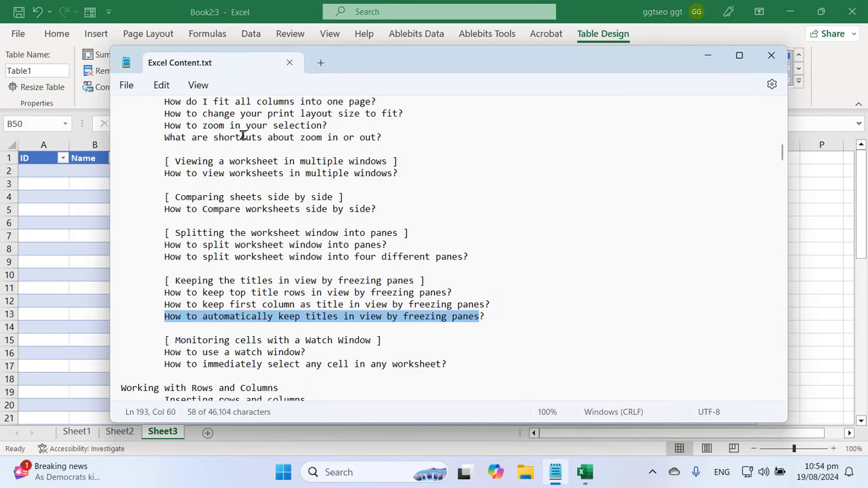
pyautogui.hotkey('alt', 'Tab')
pyautogui.click(196, 260)
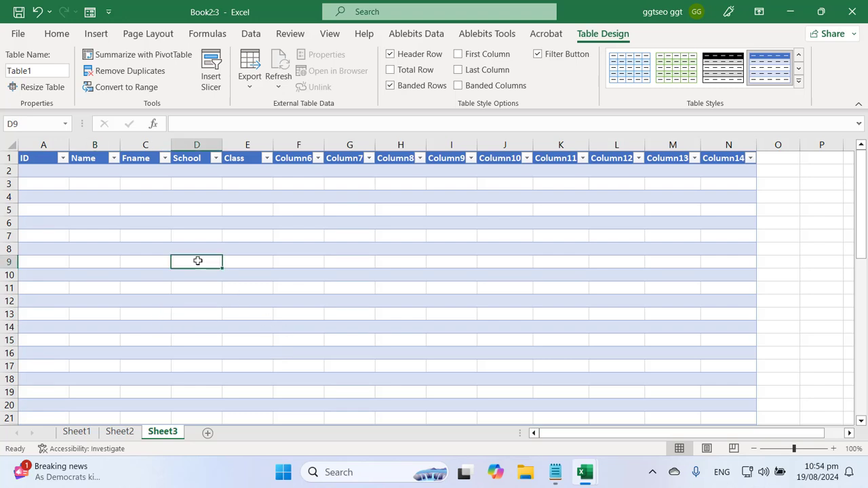
pyautogui.click(54, 172)
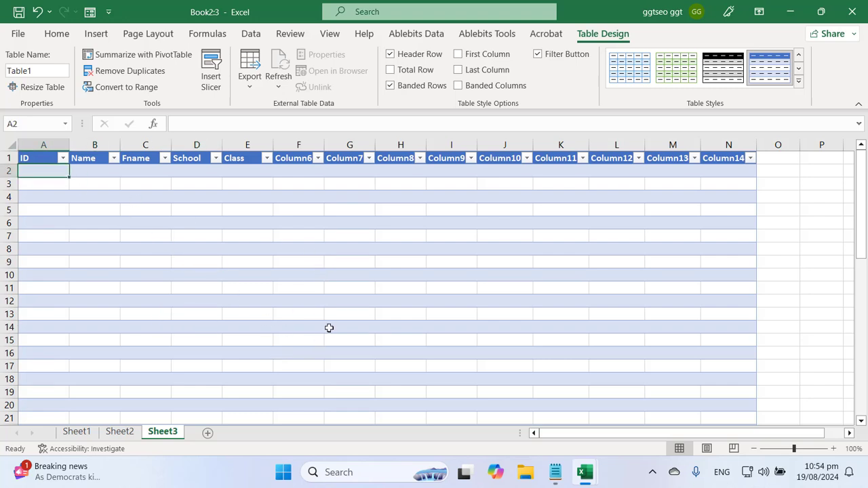
pyautogui.scroll(-2, 332, 323)
pyautogui.scroll(2, 332, 323)
pyautogui.scroll(-8, 367, 292)
pyautogui.scroll(7, 353, 293)
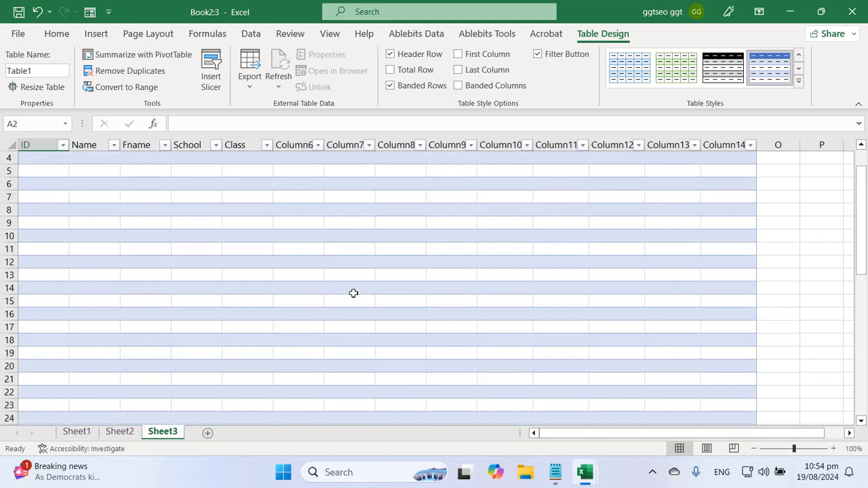
pyautogui.scroll(1, 354, 293)
pyautogui.click(555, 472)
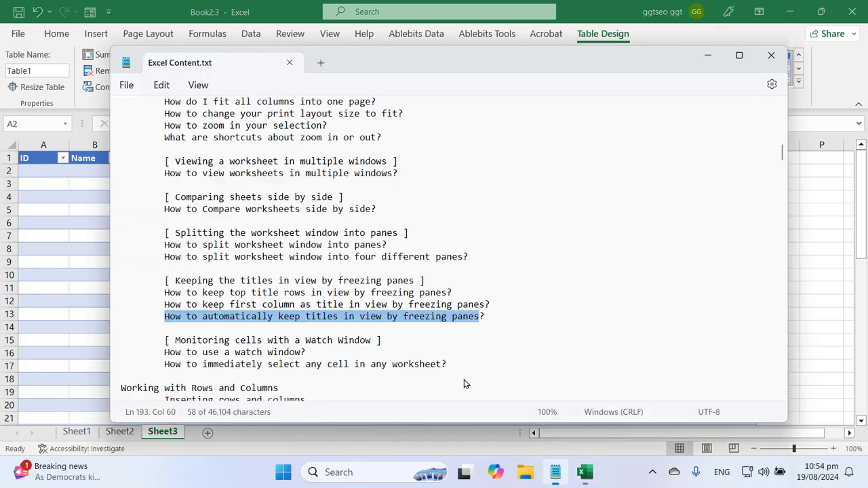
# Highlight the 'How to use a watch window?' question in the notes and switch back to Excel
pyautogui.click(402, 346)
pyautogui.click(652, 472)
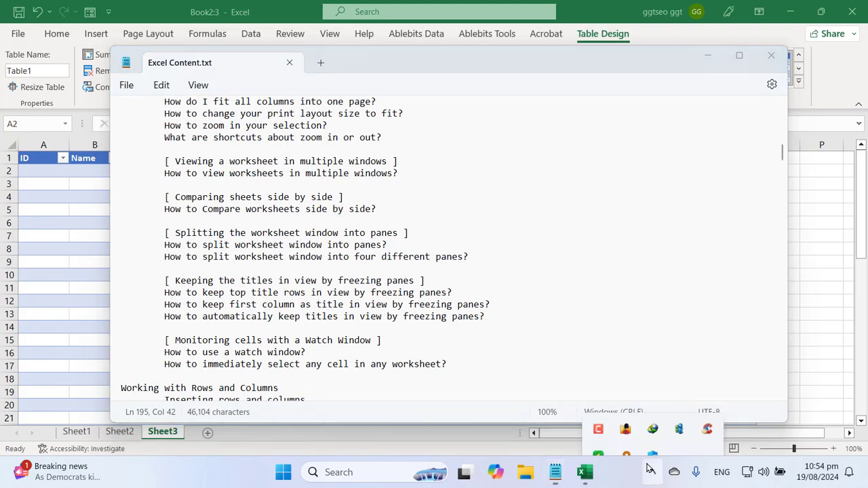
pyautogui.click(604, 409)
pyautogui.click(821, 427)
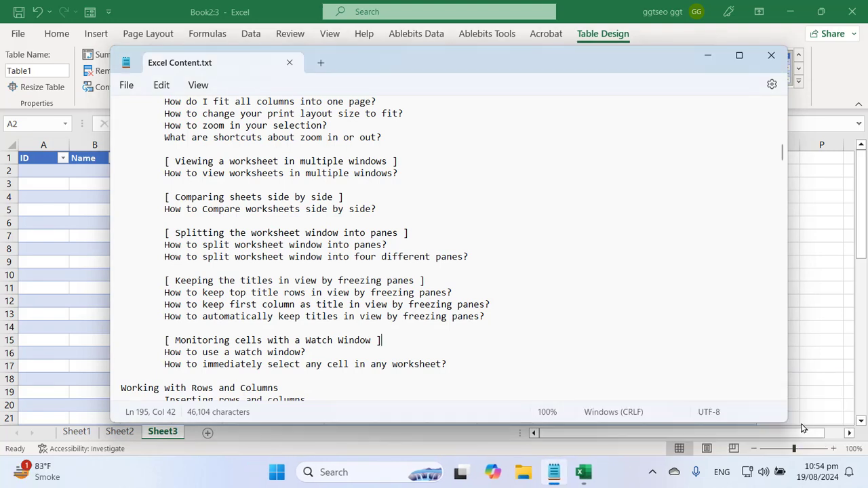
pyautogui.moveTo(206, 348); pyautogui.dragTo(349, 346)
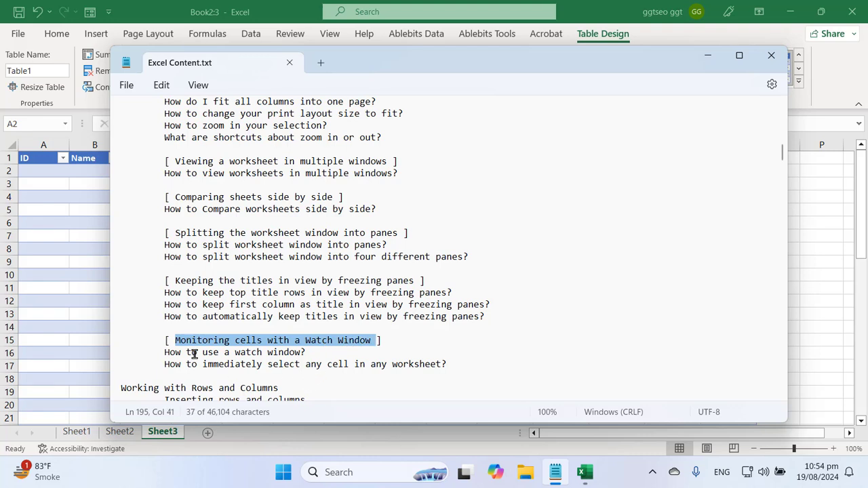
pyautogui.moveTo(200, 341); pyautogui.dragTo(348, 344)
pyautogui.click(259, 364)
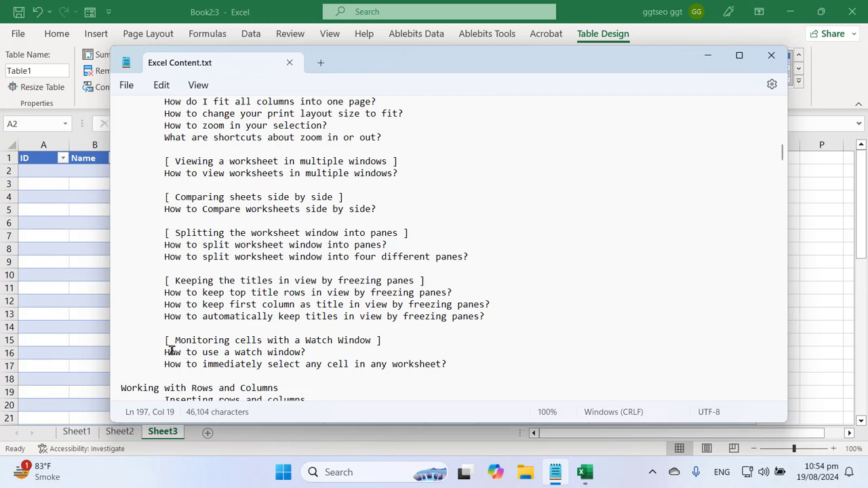
pyautogui.moveTo(167, 352); pyautogui.dragTo(300, 353)
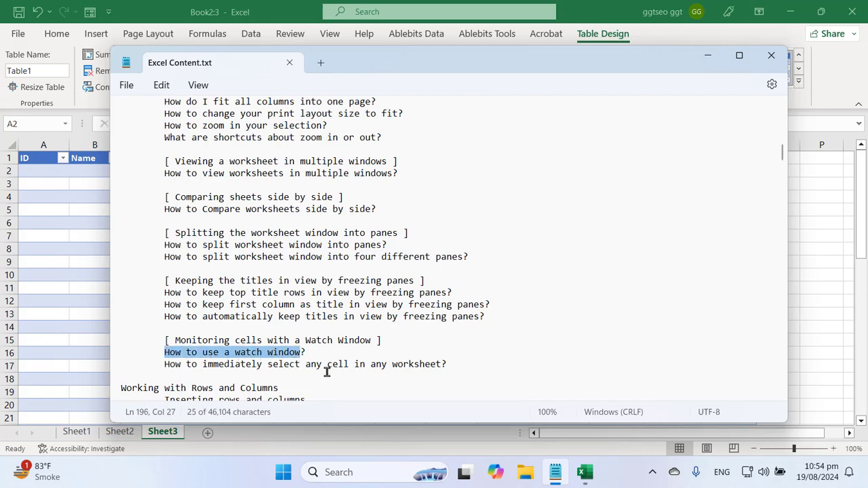
pyautogui.hotkey('alt', 'Tab')
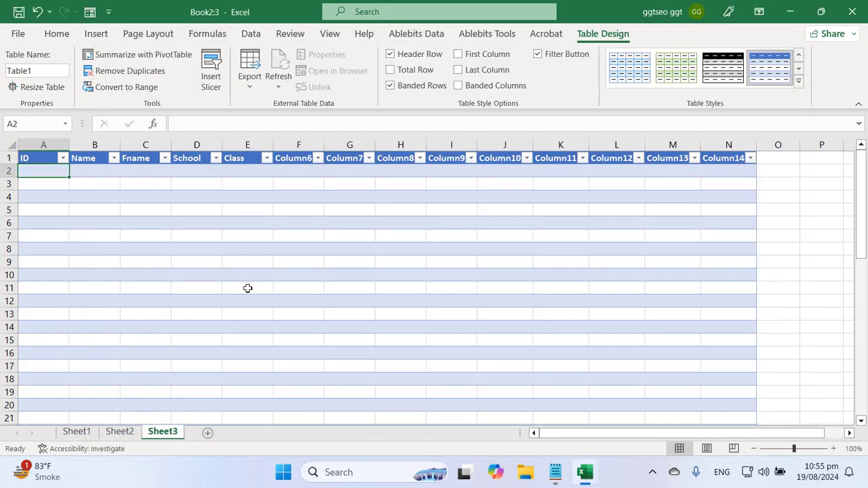
# Close all three Book2 windows, choosing Don't Save
pyautogui.click(207, 433)
pyautogui.click(221, 301)
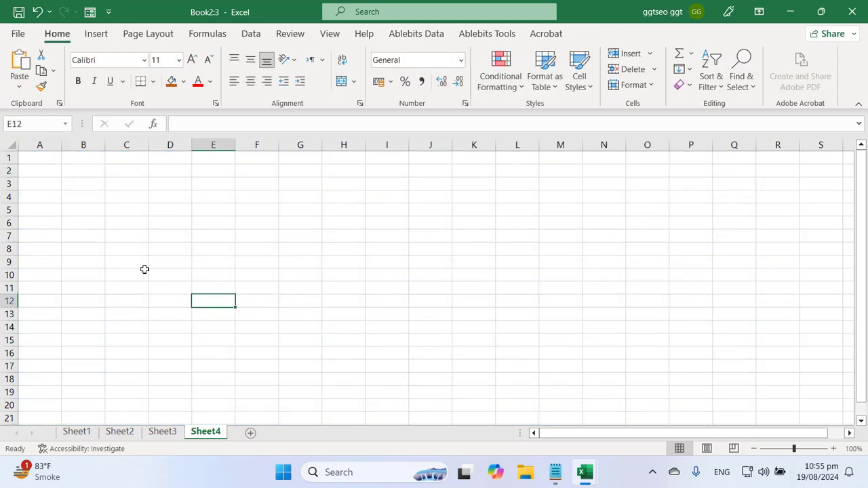
pyautogui.click(143, 272)
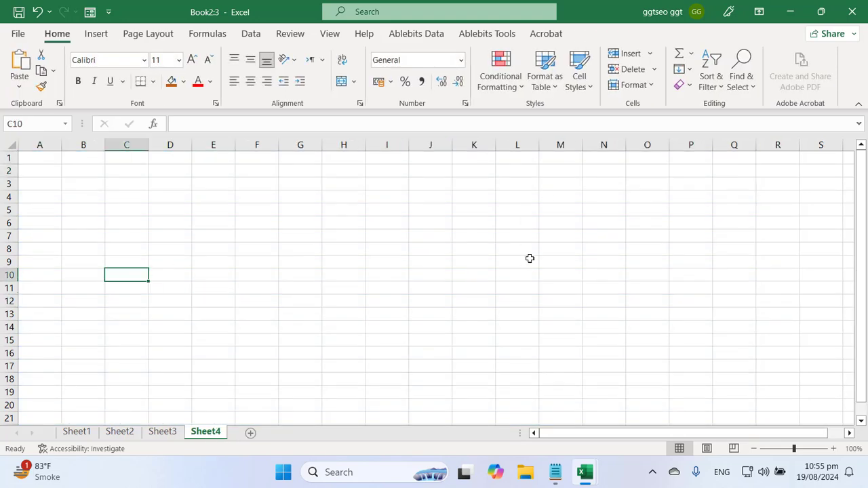
pyautogui.hotkey('alt', 'F4')
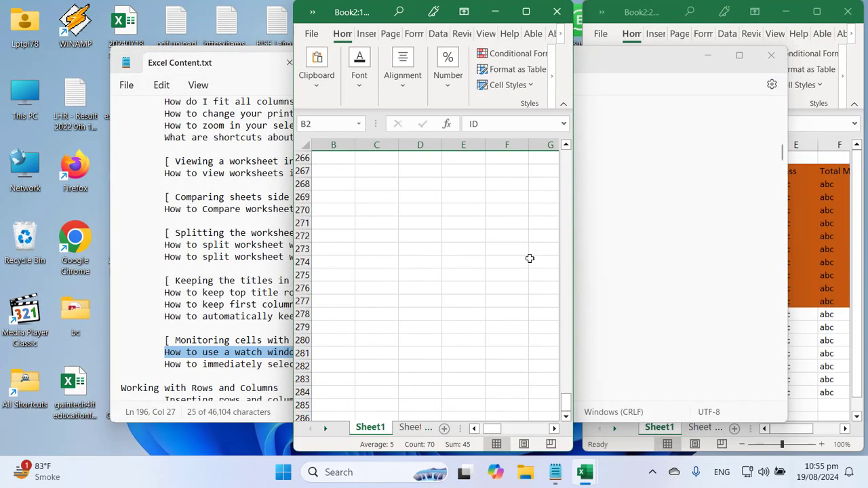
pyautogui.click(848, 12)
pyautogui.click(559, 20)
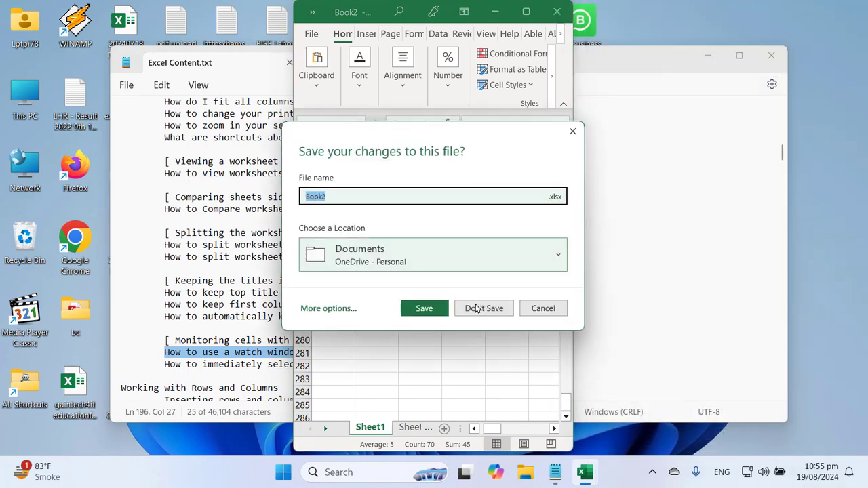
pyautogui.click(487, 309)
# Search the Start menu for 'excel' and launch it
pyautogui.click(297, 475)
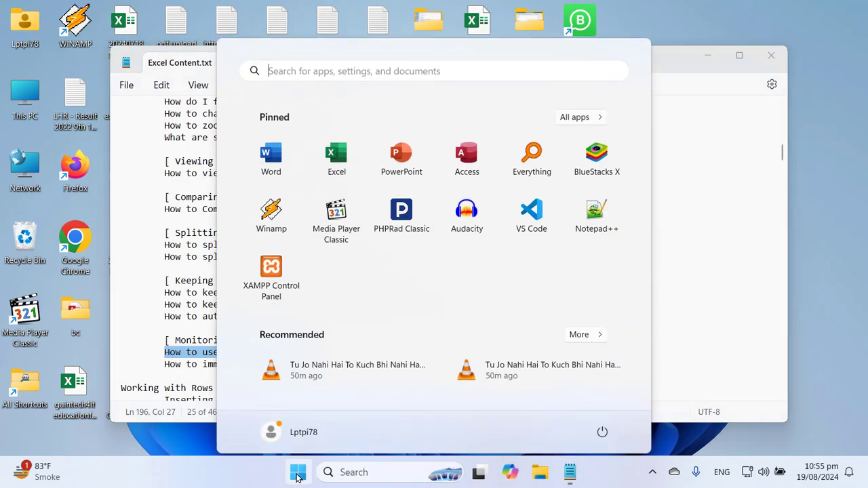
pyautogui.write('excel')
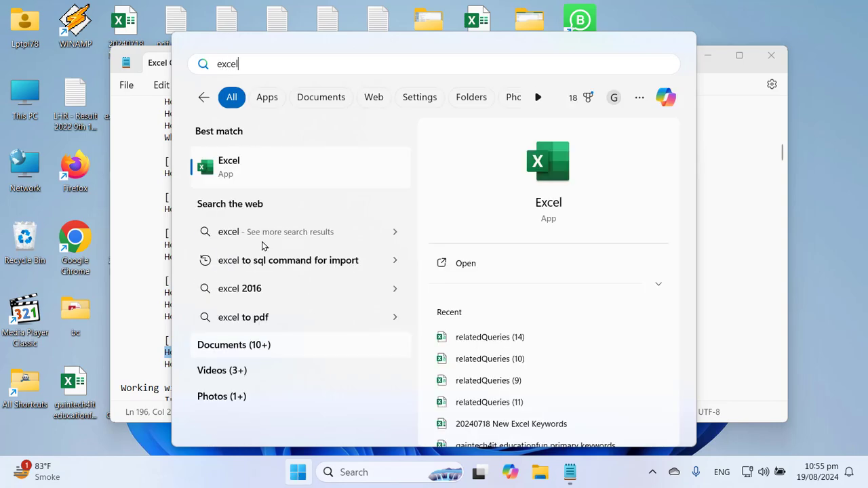
pyautogui.click(270, 170)
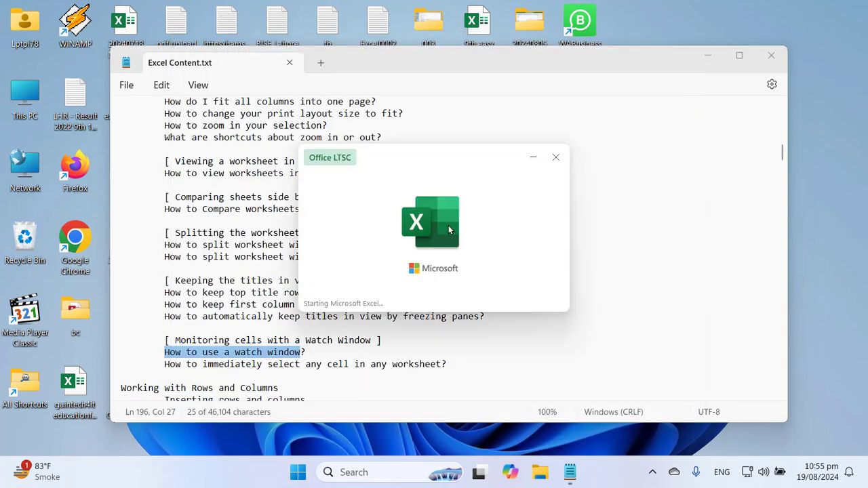
# Open a new blank workbook in a maximized window and dismiss the security warning
pyautogui.click(578, 11)
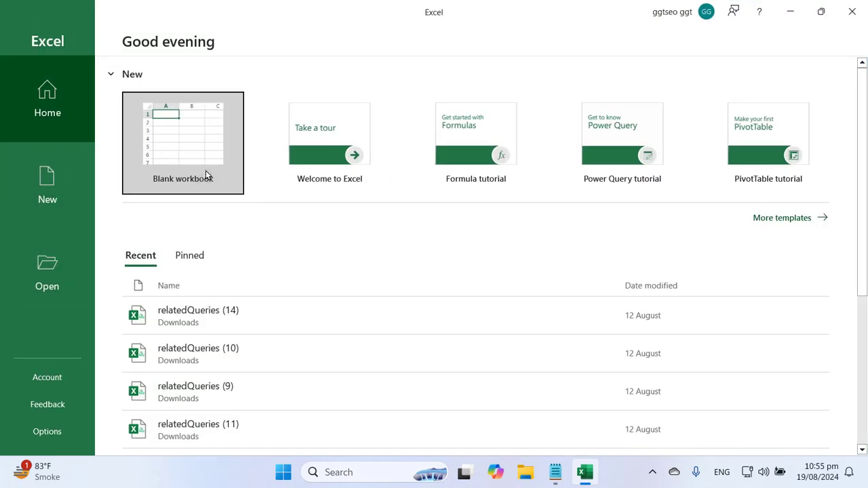
pyautogui.click(205, 171)
pyautogui.click(78, 191)
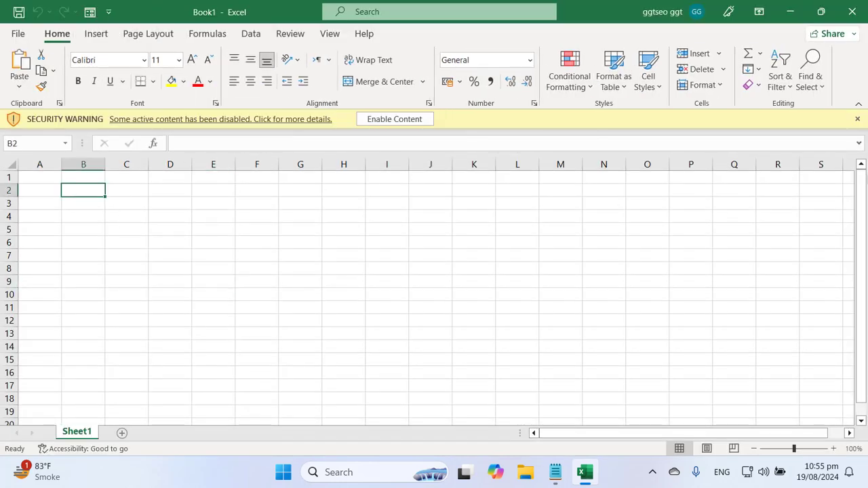
pyautogui.click(858, 120)
pyautogui.click(201, 260)
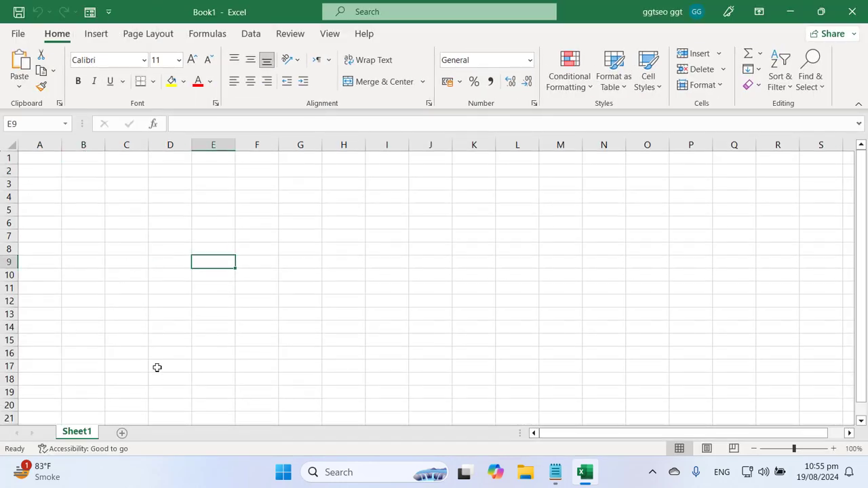
# Add and delete Sheet2, then rename Sheet1 to Data1
pyautogui.click(122, 433)
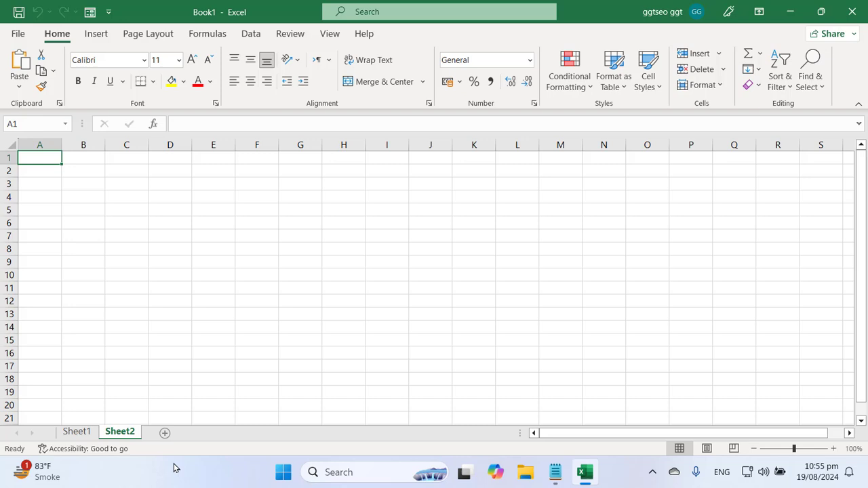
pyautogui.rightClick(129, 434)
pyautogui.click(175, 263)
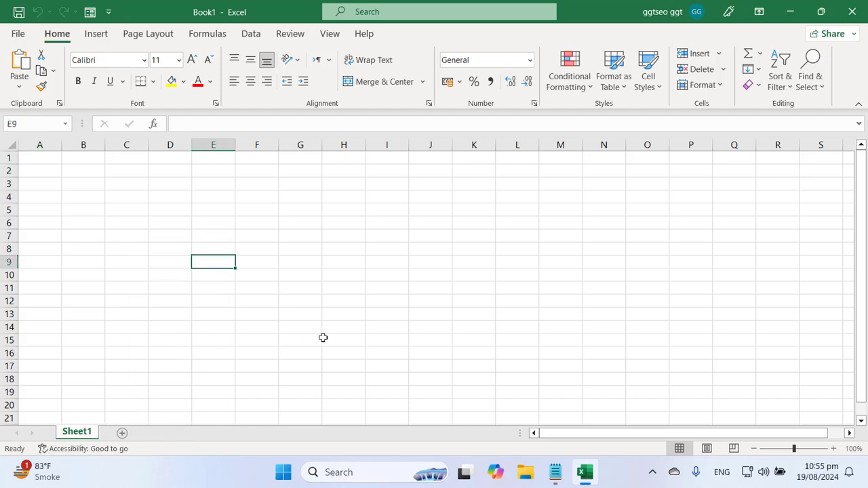
pyautogui.rightClick(73, 439)
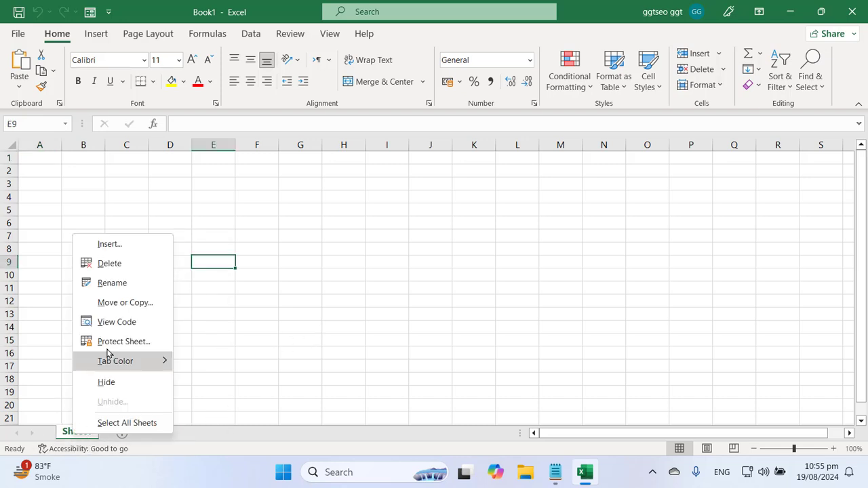
pyautogui.click(113, 284)
pyautogui.write('ata')
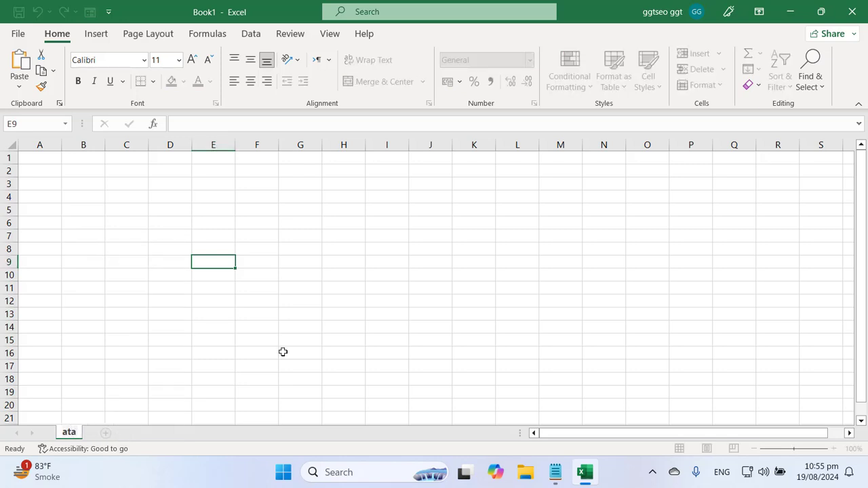
pyautogui.press('BackSpace')
pyautogui.press('BackSpace')
pyautogui.press('BackSpace')
pyautogui.write('Data1')
pyautogui.press('Return')
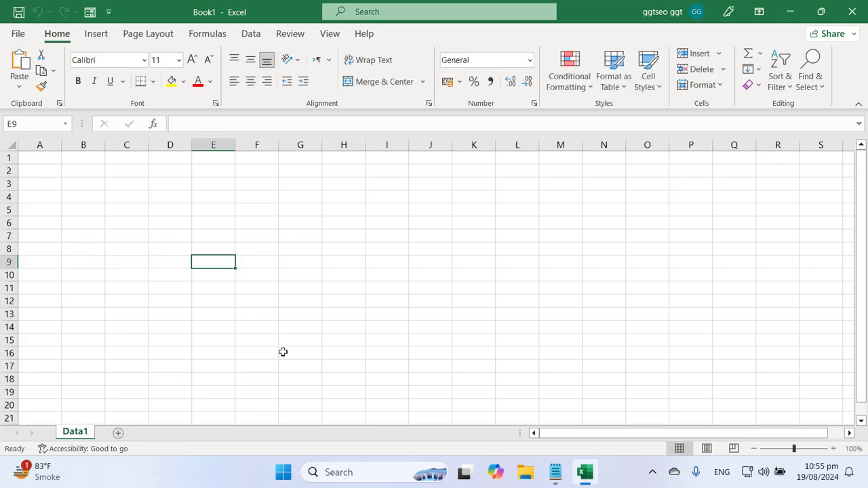
pyautogui.rightClick(75, 435)
pyautogui.click(285, 281)
# Label B2:B5 as Enter Product, Enter Rate, Qty and Total, and widen column B
pyautogui.click(81, 170)
pyautogui.write('a')
pyautogui.press('BackSpace')
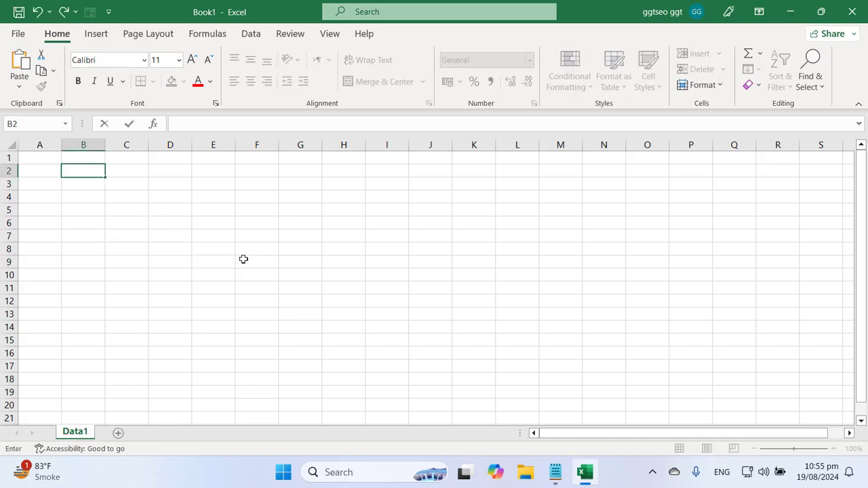
pyautogui.write('Enter Product')
pyautogui.press('Return')
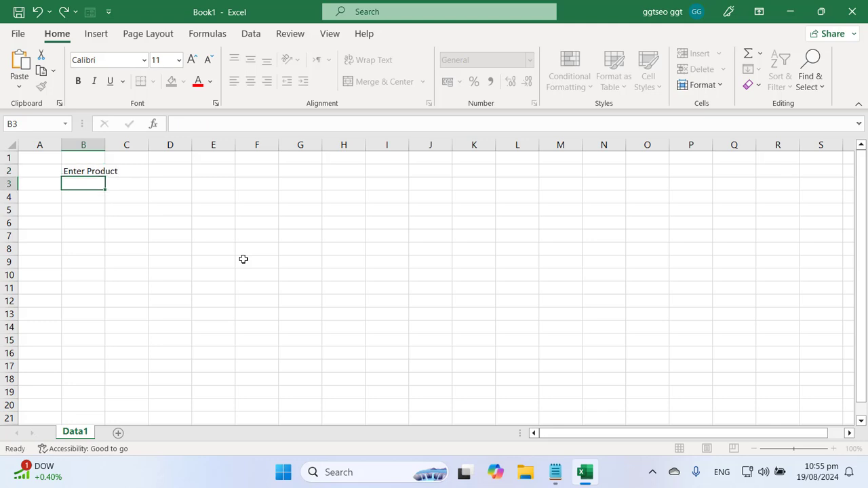
pyautogui.write('Enter ')
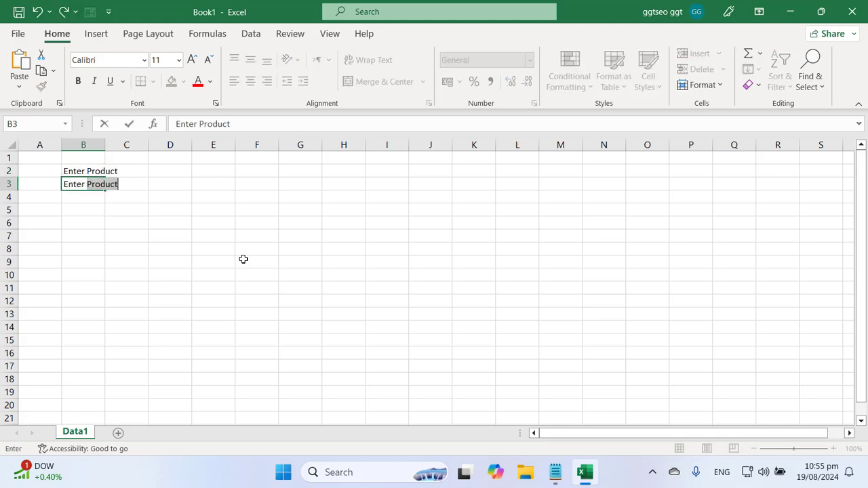
pyautogui.write('Rate')
pyautogui.press('Return')
pyautogui.write('Qty')
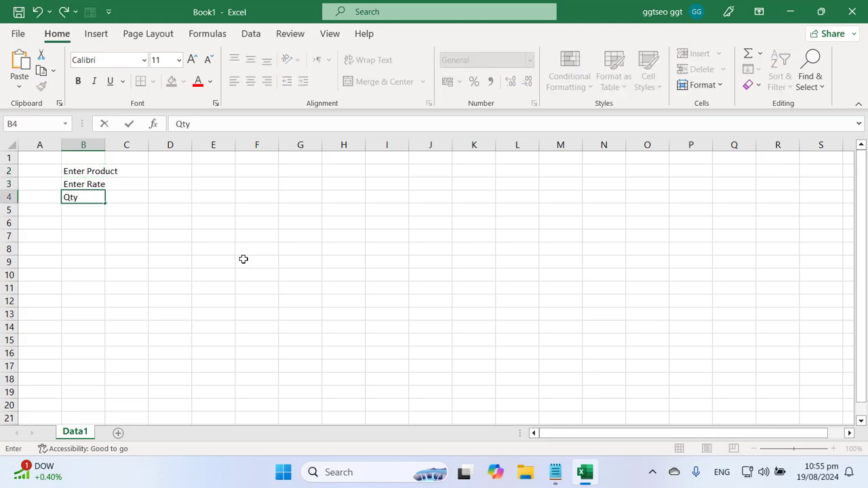
pyautogui.press('Return')
pyautogui.write('Total')
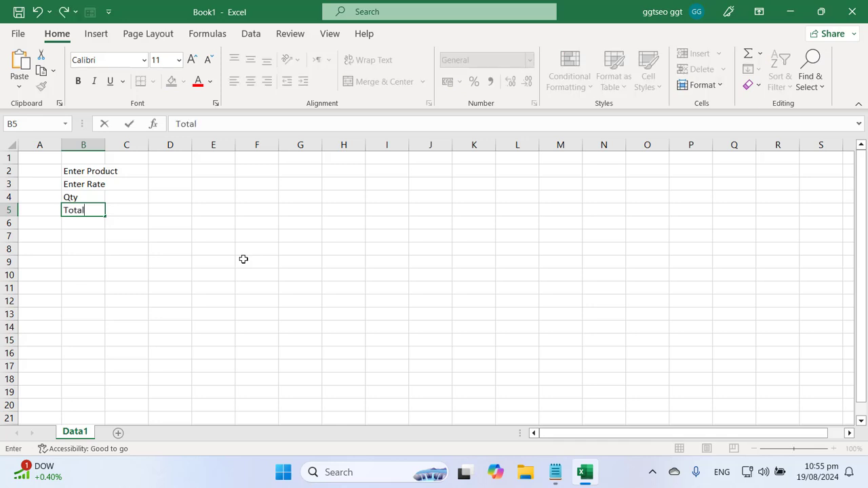
pyautogui.press('Return')
pyautogui.moveTo(108, 148); pyautogui.dragTo(120, 232)
# Enter Book, 200 and 10 in cells C2:C4
pyautogui.click(142, 173)
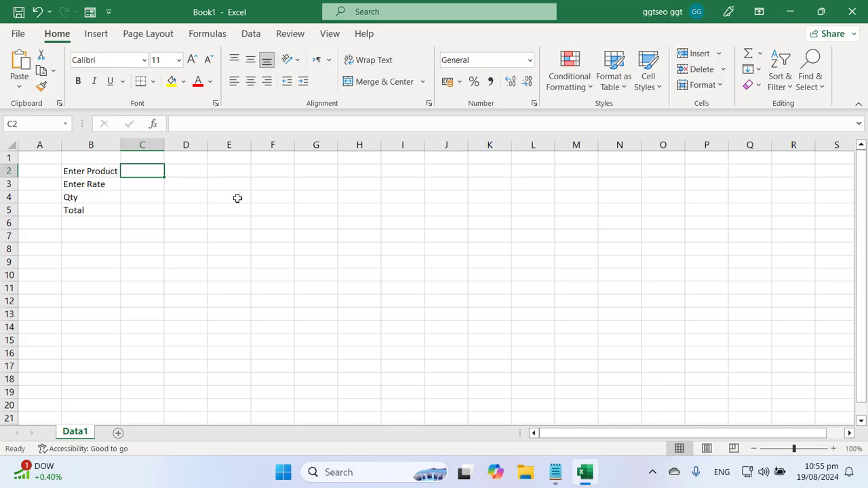
pyautogui.write('Book')
pyautogui.press('Return')
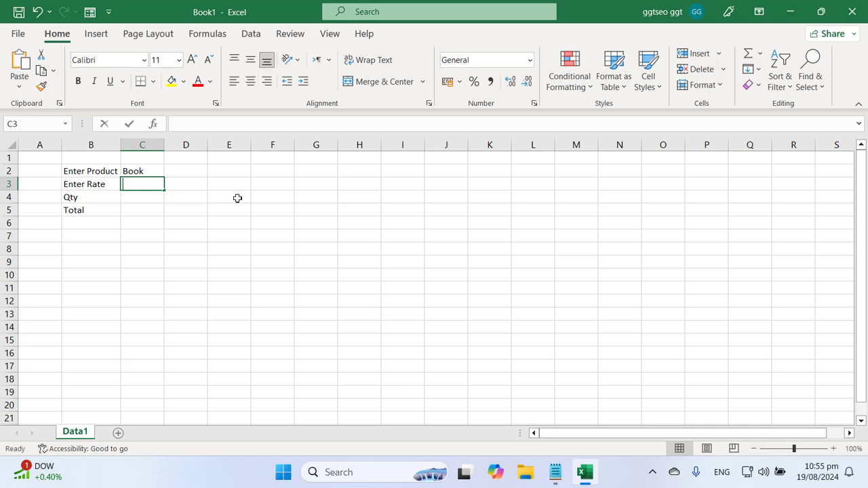
pyautogui.write('200')
pyautogui.press('Return')
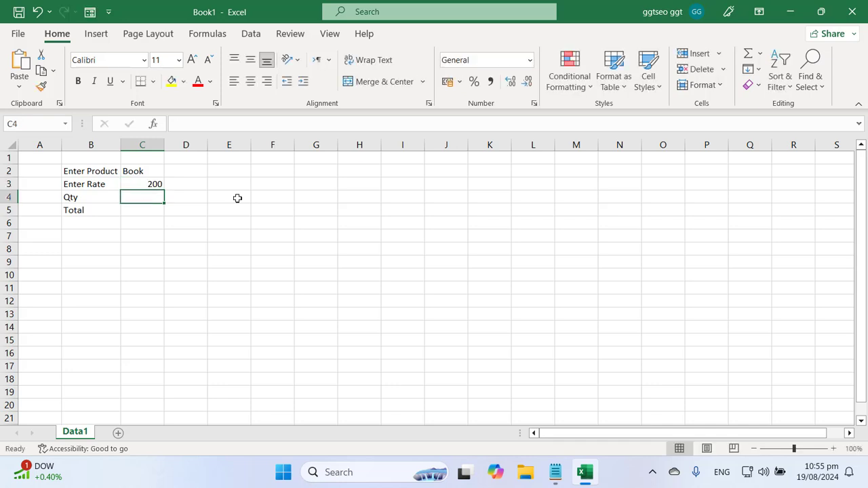
pyautogui.write('10')
pyautogui.press('Return')
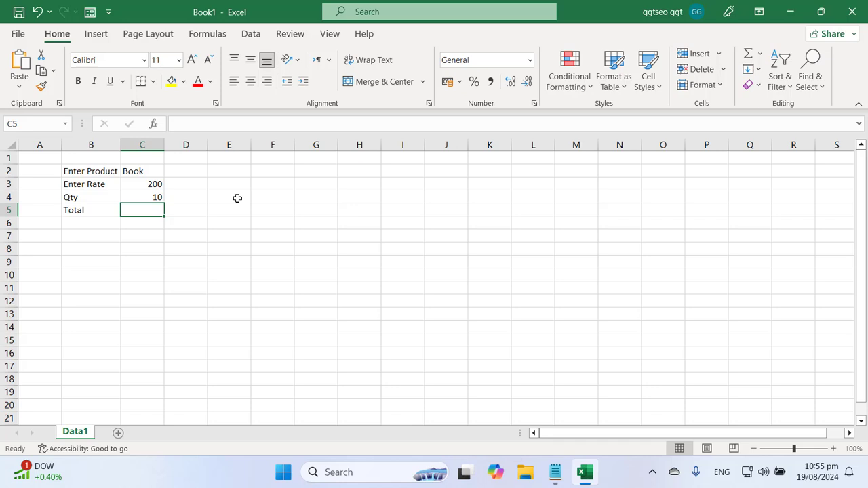
# Enter =SUM(C3:C4) in C5 to total 210
pyautogui.write('=sum(')
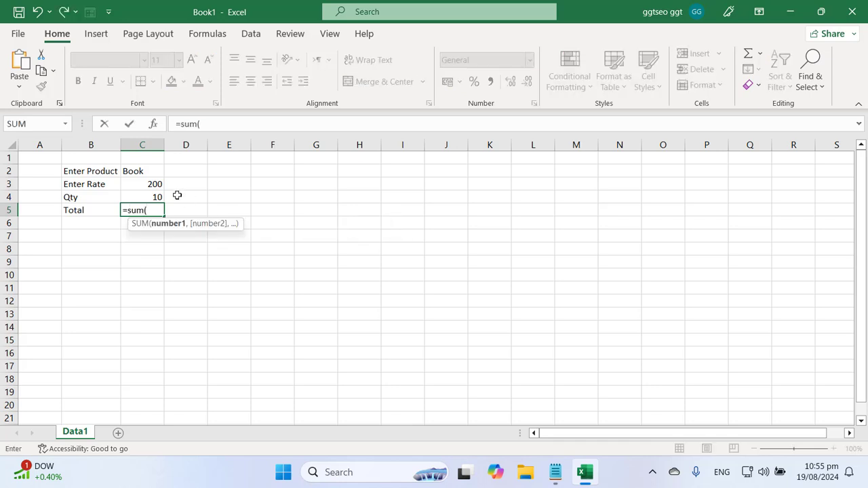
pyautogui.moveTo(137, 184); pyautogui.dragTo(145, 197)
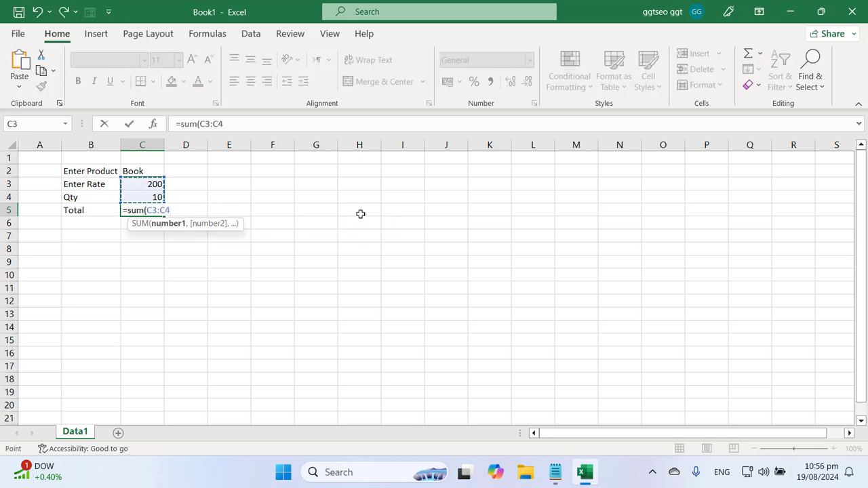
pyautogui.press('Return')
pyautogui.press('Up')
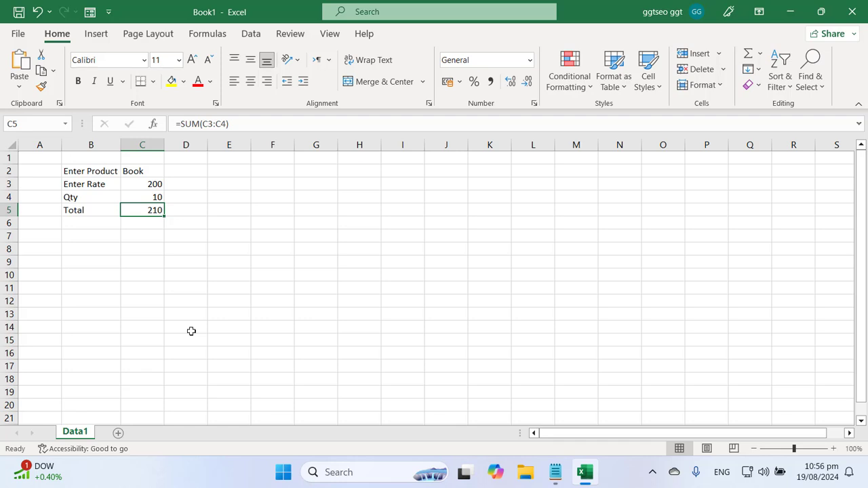
pyautogui.rightClick(80, 431)
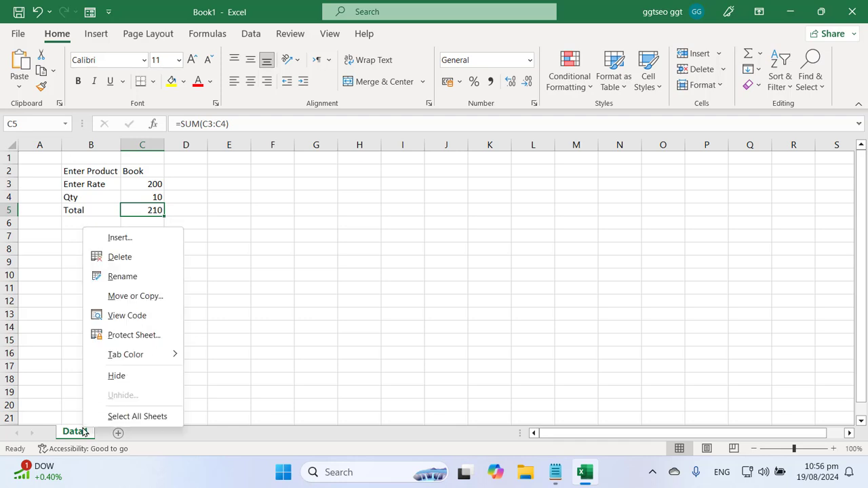
# Create a first copy of the Data1 sheet with Move or Copy
pyautogui.click(149, 296)
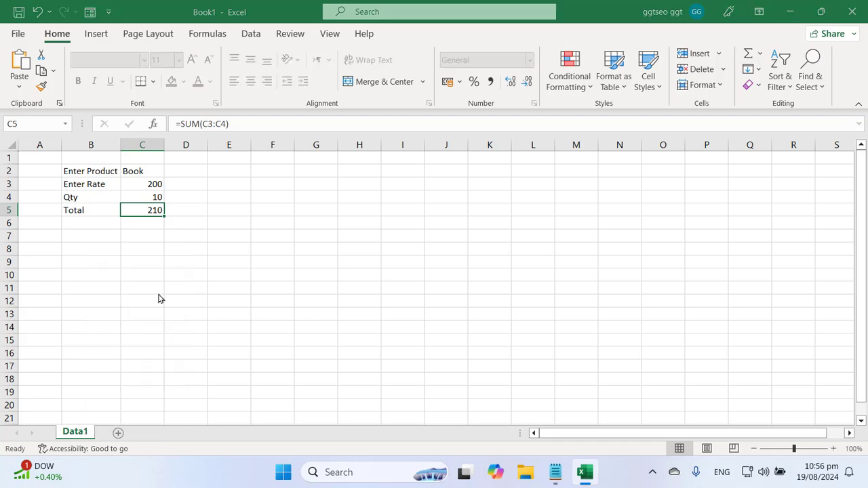
pyautogui.click(91, 371)
pyautogui.click(172, 402)
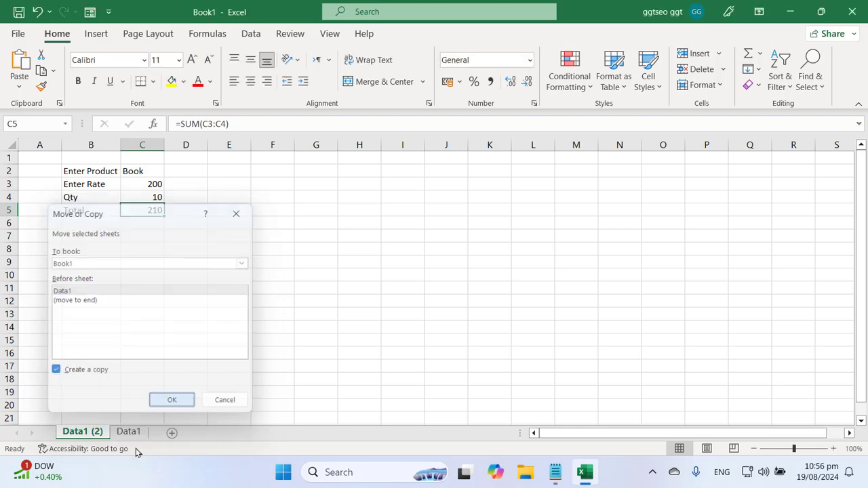
pyautogui.rightClick(91, 435)
pyautogui.click(133, 432)
pyautogui.click(133, 433)
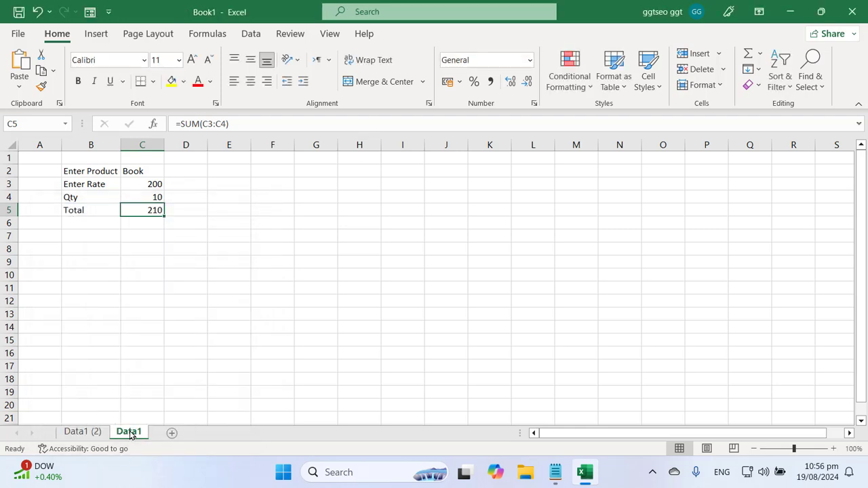
pyautogui.rightClick(132, 432)
# Make a second copy of Data1 and drag the original Data1 to the first position
pyautogui.press('Escape')
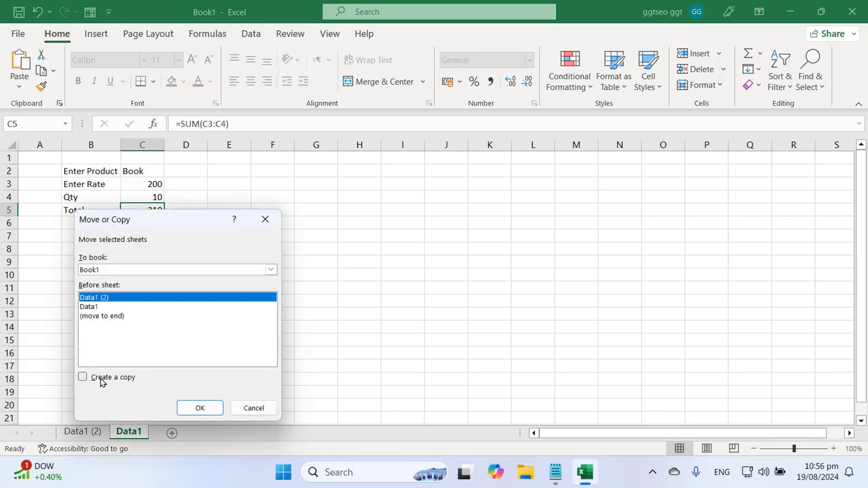
pyautogui.click(120, 379)
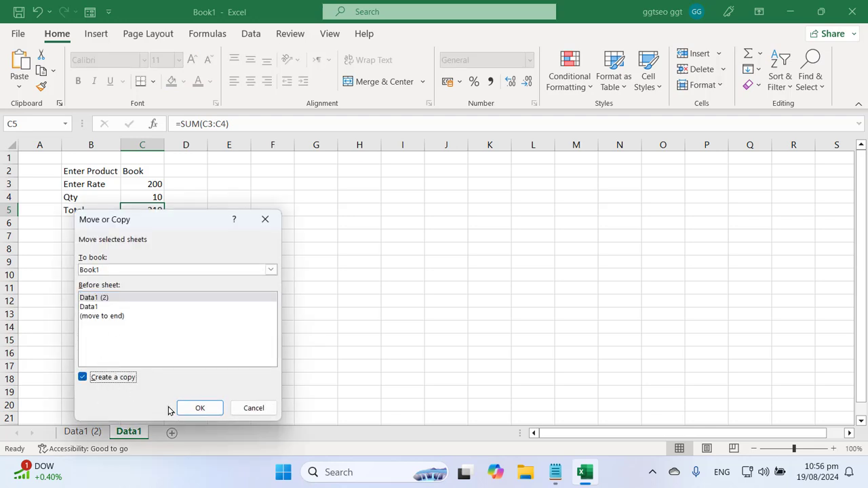
pyautogui.click(94, 309)
pyautogui.click(195, 409)
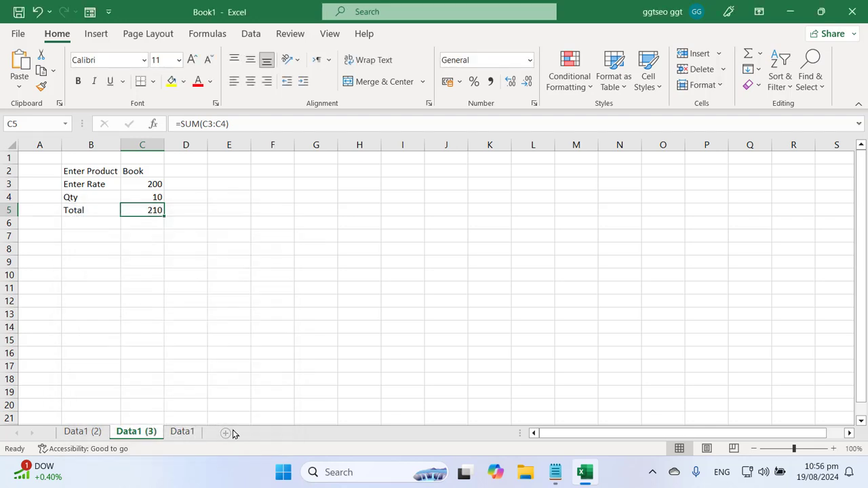
pyautogui.click(183, 433)
pyautogui.moveTo(183, 433); pyautogui.dragTo(80, 432)
# Rename the Data1 (2) sheet to Data2
pyautogui.click(124, 434)
pyautogui.rightClick(124, 434)
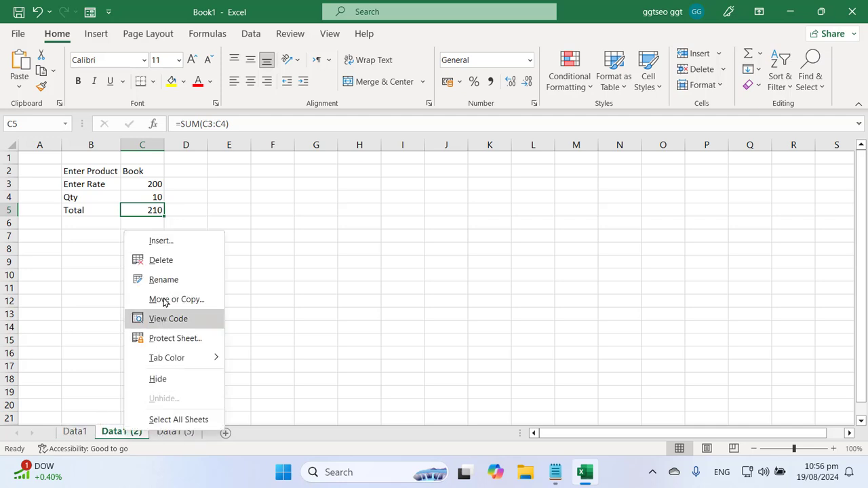
pyautogui.click(163, 280)
pyautogui.press('End')
pyautogui.press('BackSpace')
pyautogui.press('BackSpace')
pyautogui.press('BackSpace')
pyautogui.press('BackSpace')
pyautogui.press('BackSpace')
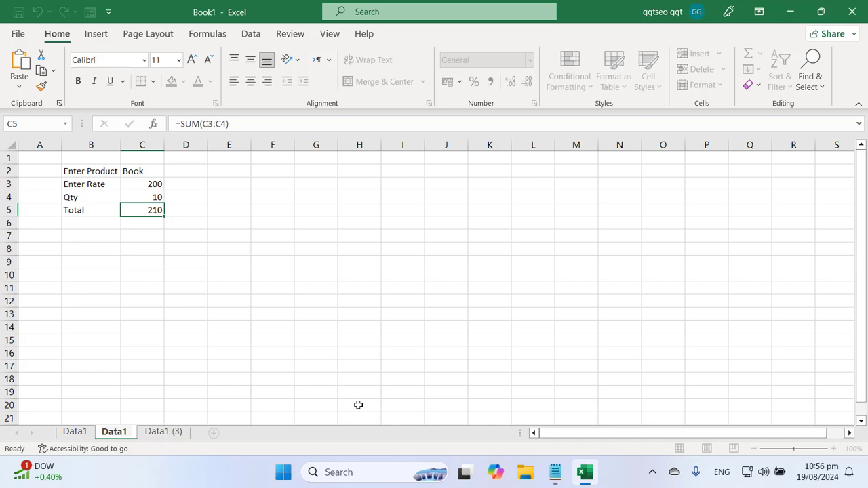
pyautogui.write('2')
pyautogui.press('Return')
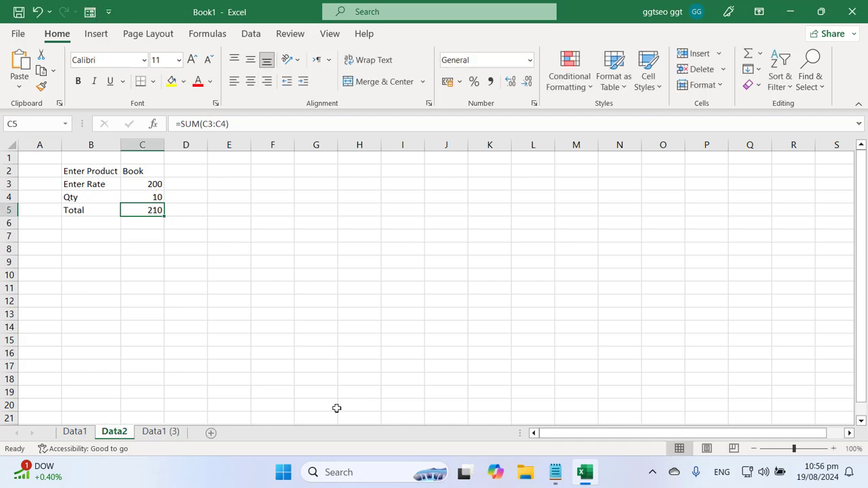
# Rename the Data1 (3) sheet to Data3 and return to Data1
pyautogui.rightClick(163, 432)
pyautogui.click(206, 278)
pyautogui.press('End')
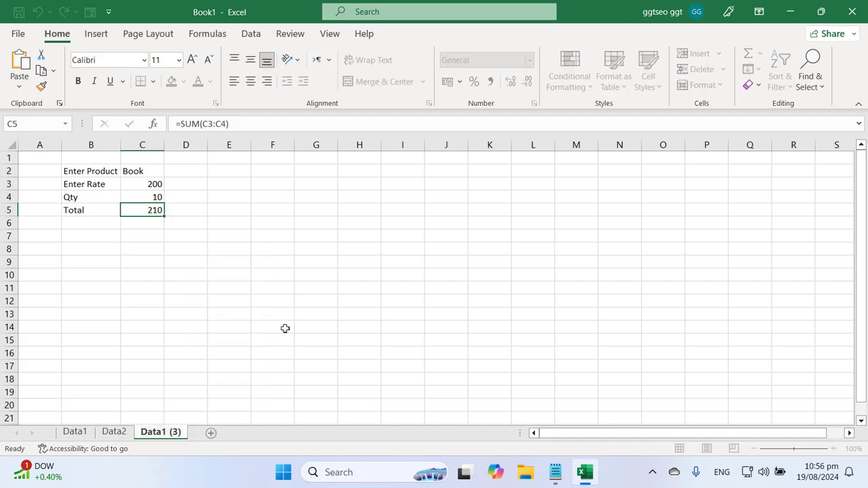
pyautogui.press('BackSpace')
pyautogui.press('BackSpace')
pyautogui.press('BackSpace')
pyautogui.press('BackSpace')
pyautogui.press('BackSpace')
pyautogui.write('3')
pyautogui.press('Return')
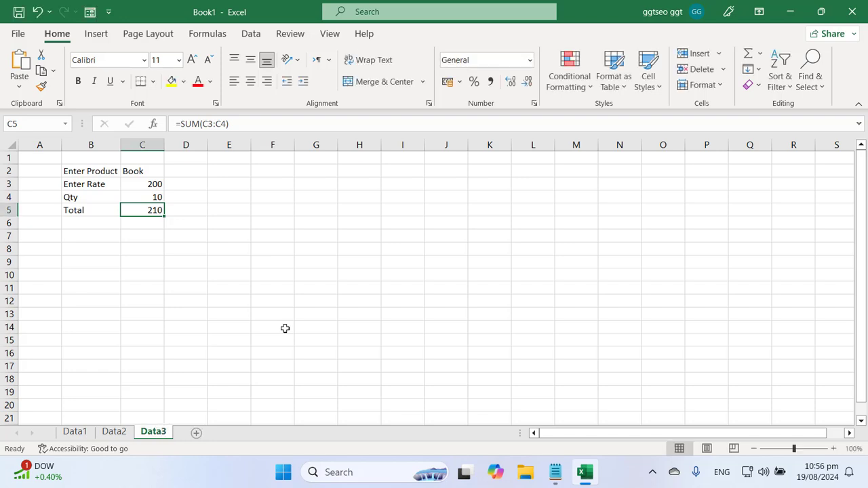
pyautogui.click(285, 328)
pyautogui.click(82, 427)
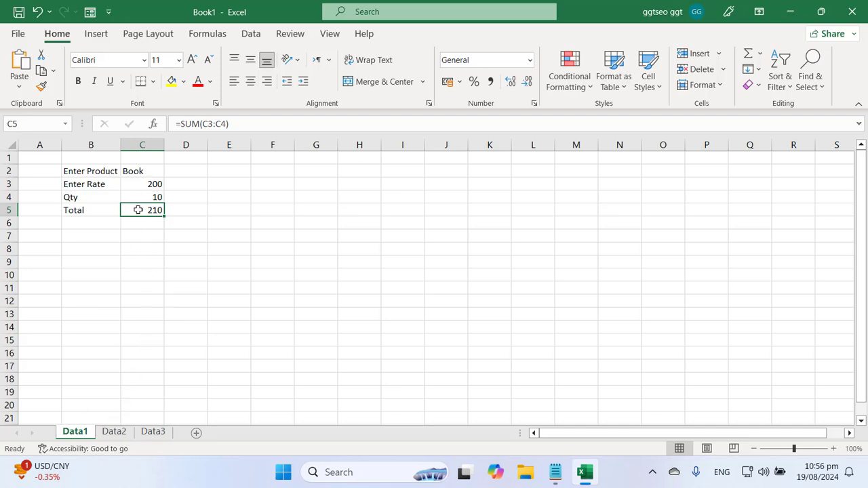
# Enter rate 100 in C3 and quantity 50 in C4 on Data1
pyautogui.click(150, 185)
pyautogui.write('100')
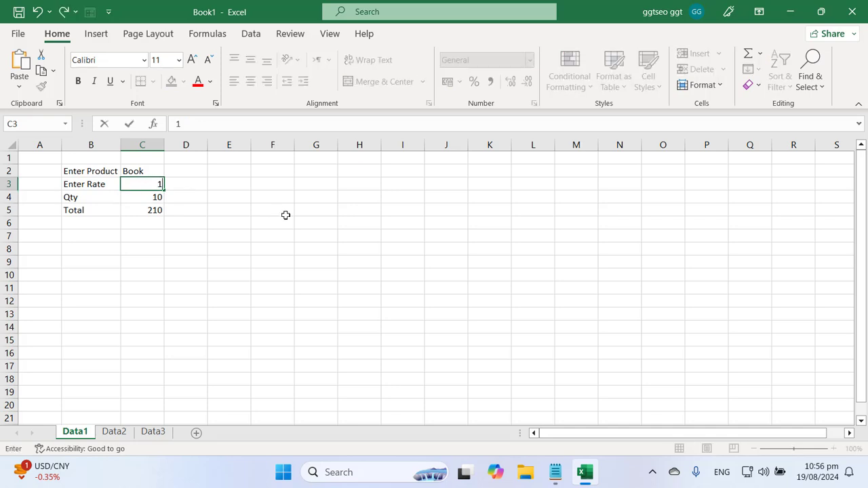
pyautogui.press('Return')
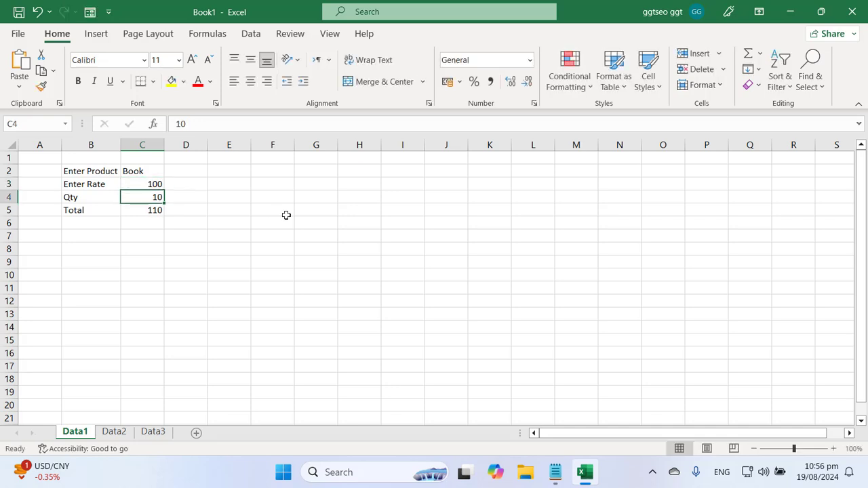
pyautogui.write('50')
pyautogui.press('Return')
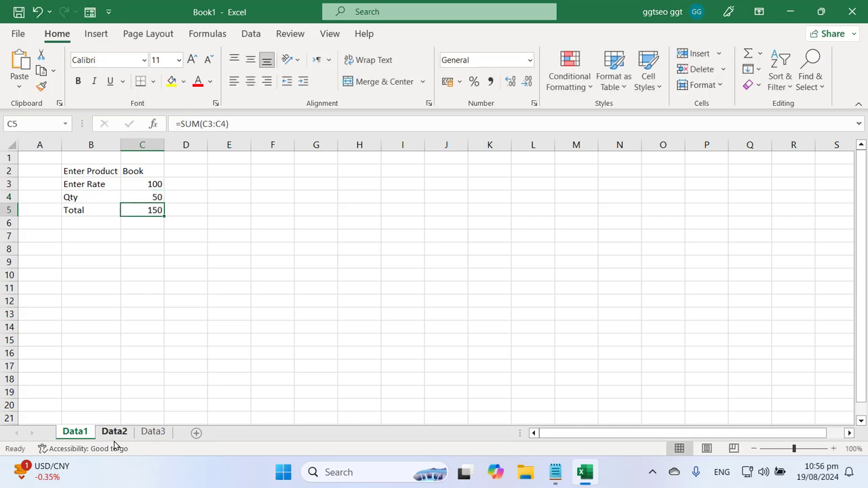
# Change the C5 total formula to =SUM(C3*C4), giving 5000
pyautogui.doubleClick(153, 212)
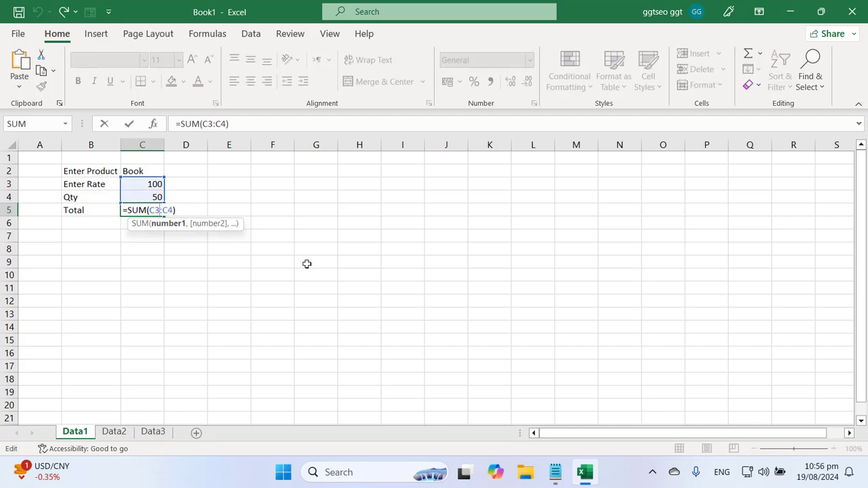
pyautogui.press('Delete')
pyautogui.write('*')
pyautogui.press('Return')
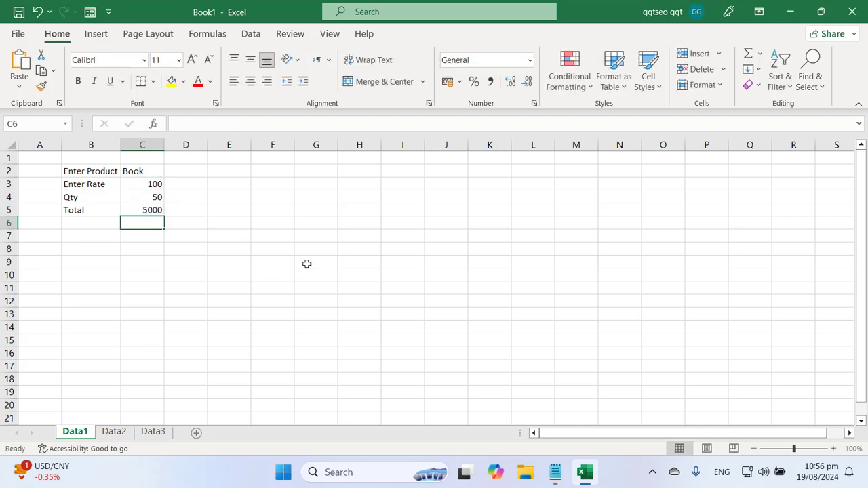
pyautogui.click(155, 208)
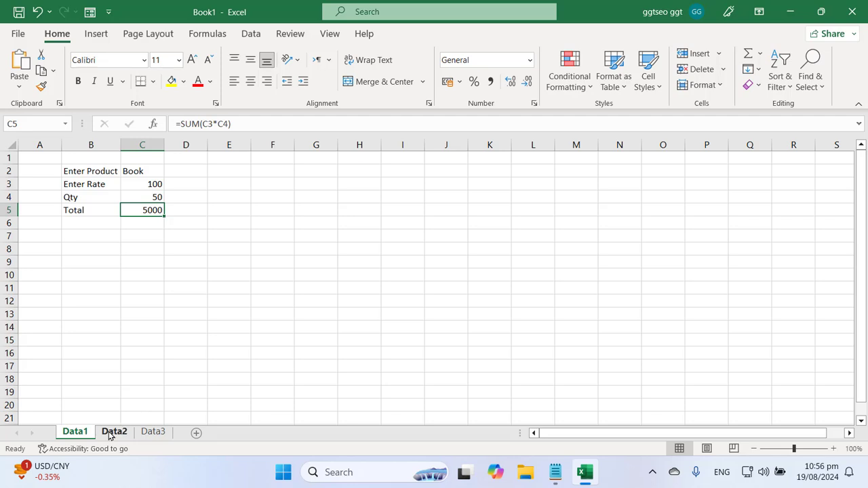
# Change Data2's C5 total formula to multiply rate by quantity, =SUM(C3*C4)
pyautogui.click(114, 432)
pyautogui.doubleClick(151, 210)
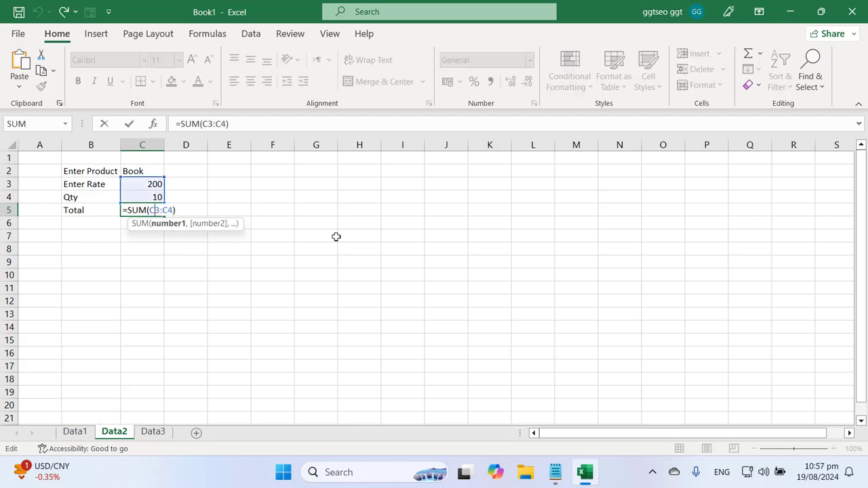
pyautogui.press('BackSpace')
pyautogui.write('*')
pyautogui.press('Return')
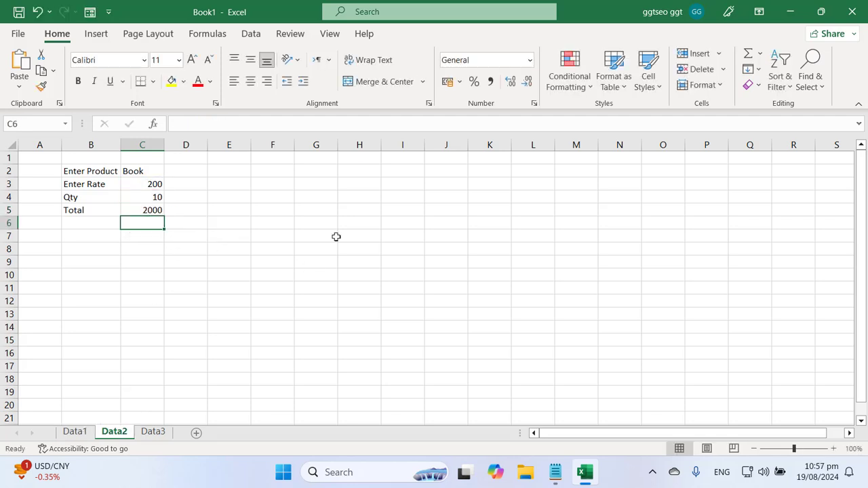
# Enter rate 350 and quantity 300 on Data2
pyautogui.click(156, 184)
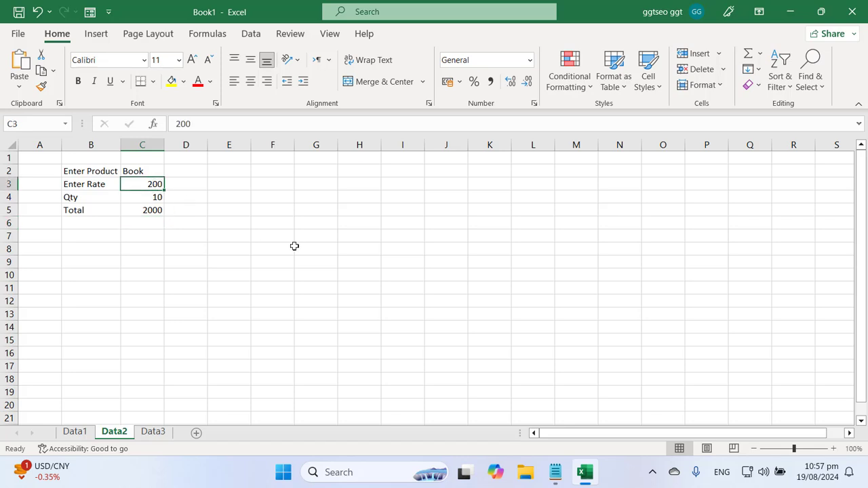
pyautogui.write('350')
pyautogui.press('Return')
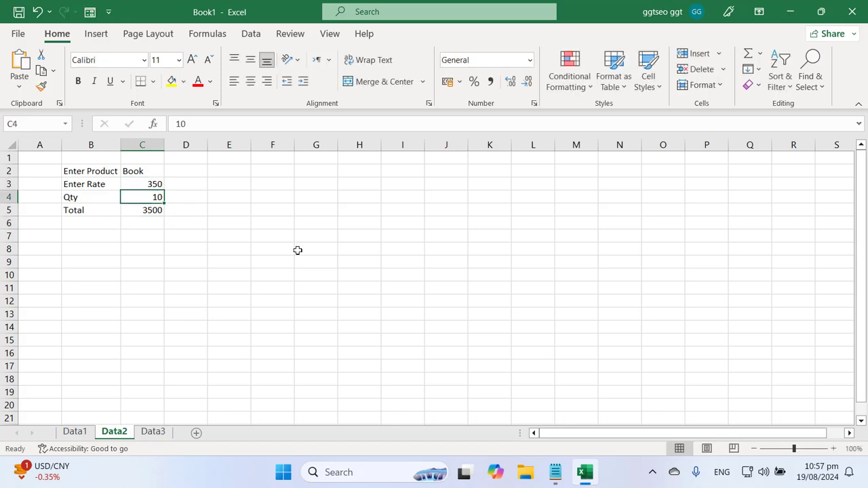
pyautogui.write('300')
pyautogui.press('Return')
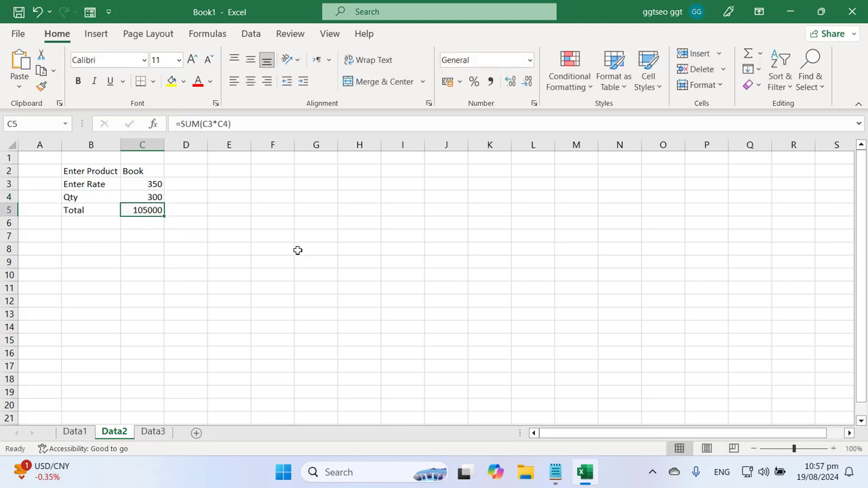
# On Data3 enter quantity 40 in C4 and rate 150 in C3
pyautogui.click(153, 432)
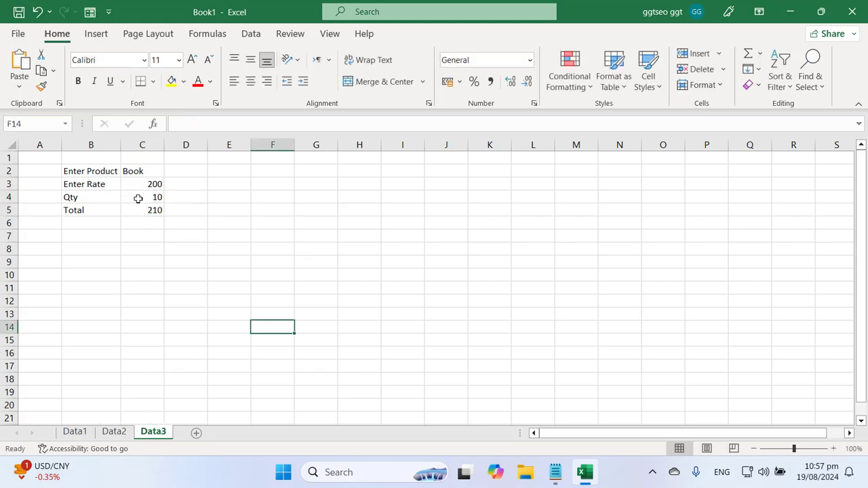
pyautogui.click(138, 198)
pyautogui.write('40')
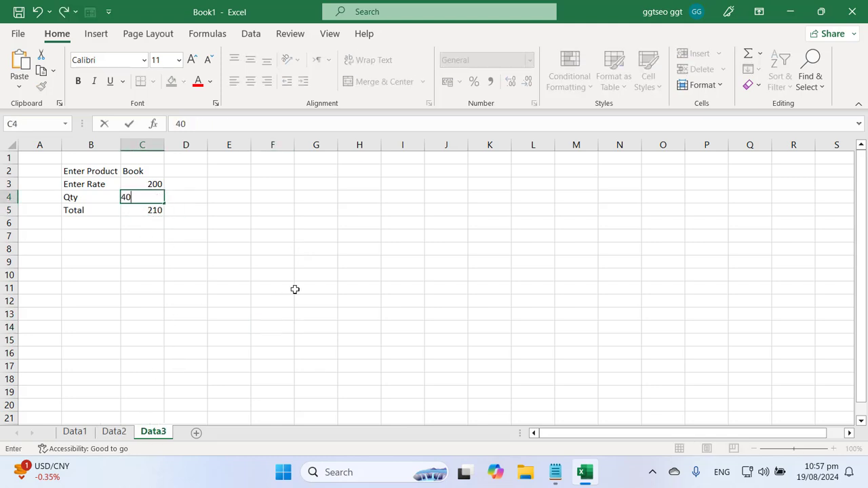
pyautogui.press('Return')
pyautogui.press('Up')
pyautogui.press('Up')
pyautogui.write('150')
pyautogui.press('Return')
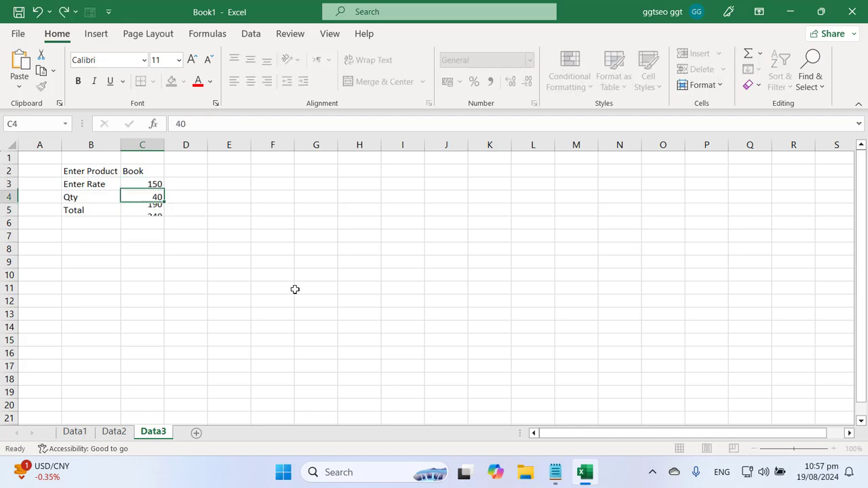
# Change Data2's quantity to 30
pyautogui.click(76, 434)
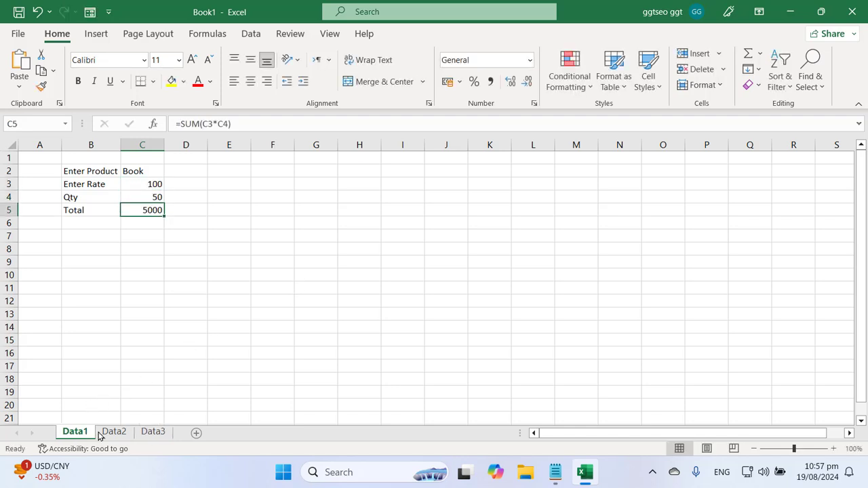
pyautogui.click(113, 434)
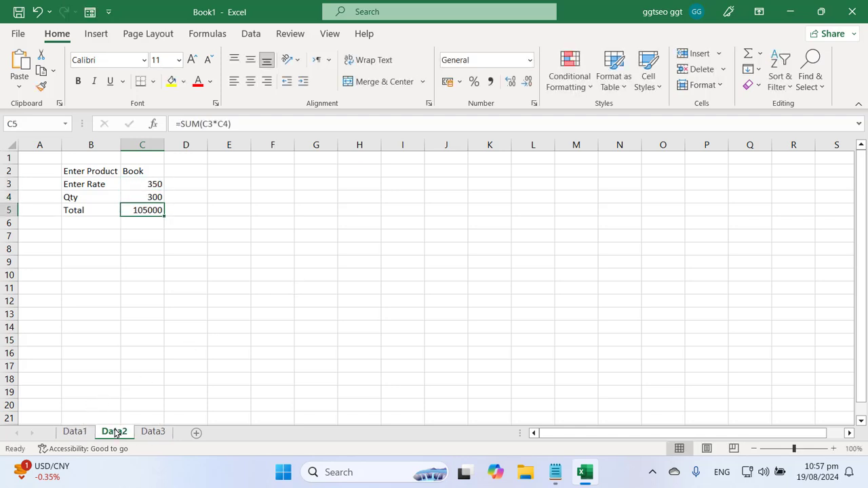
pyautogui.write('30')
pyautogui.press('Return')
pyautogui.click(258, 272)
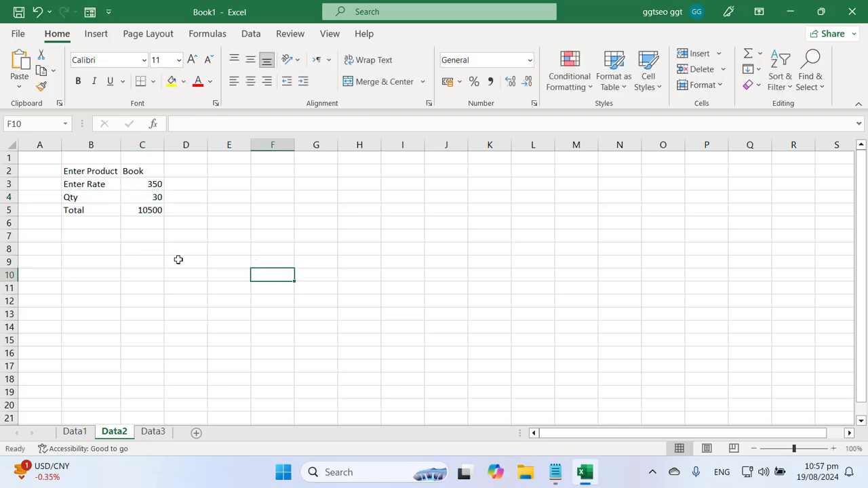
# Review the totals on Data3, Data1 and Data2, then bring the Notepad notes forward
pyautogui.click(154, 434)
pyautogui.click(83, 434)
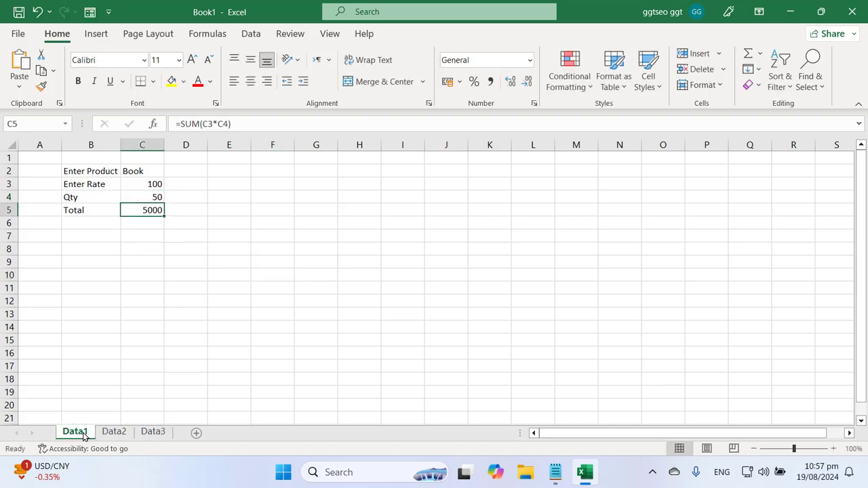
pyautogui.click(113, 432)
pyautogui.click(153, 432)
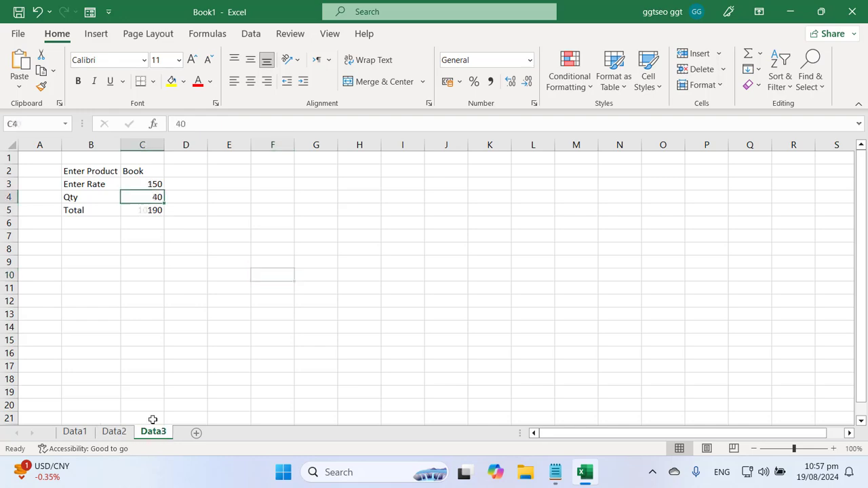
pyautogui.click(75, 434)
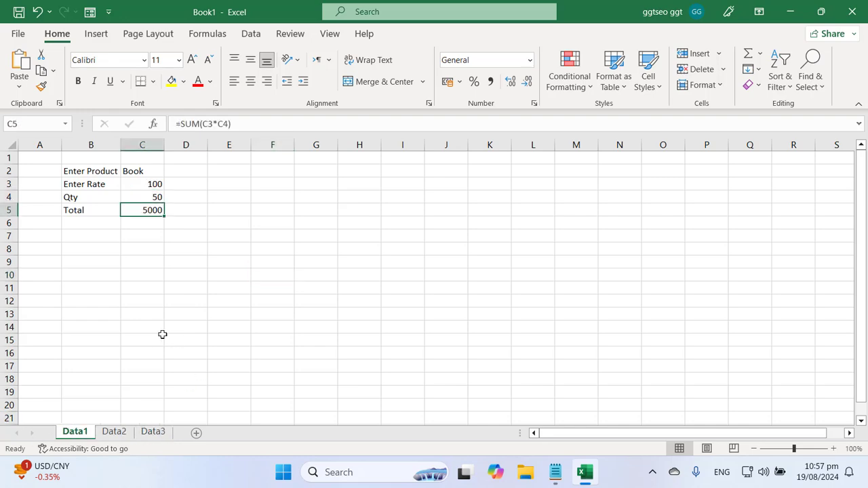
pyautogui.click(555, 472)
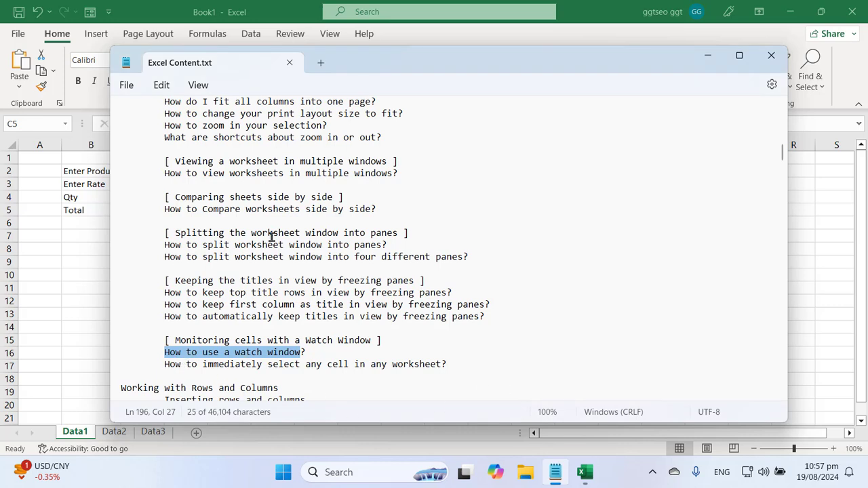
pyautogui.click(241, 5)
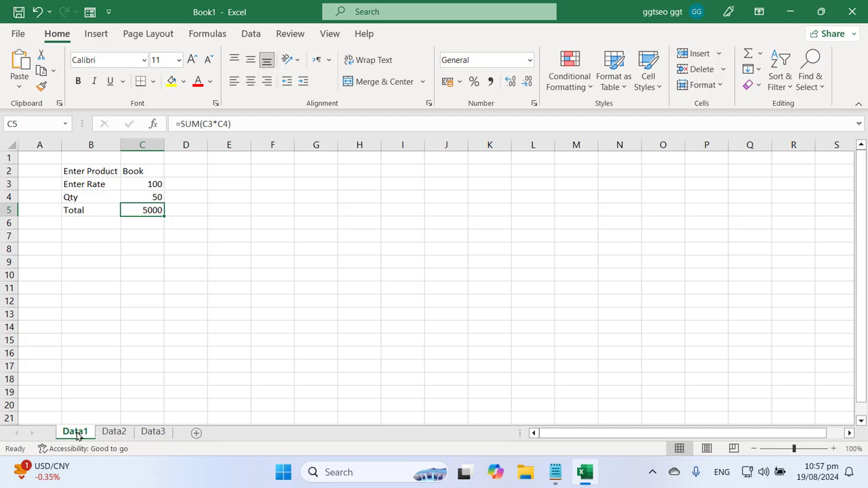
# Open the Watch Window from Formulas and add a watch on Data1's C5 total
pyautogui.click(201, 36)
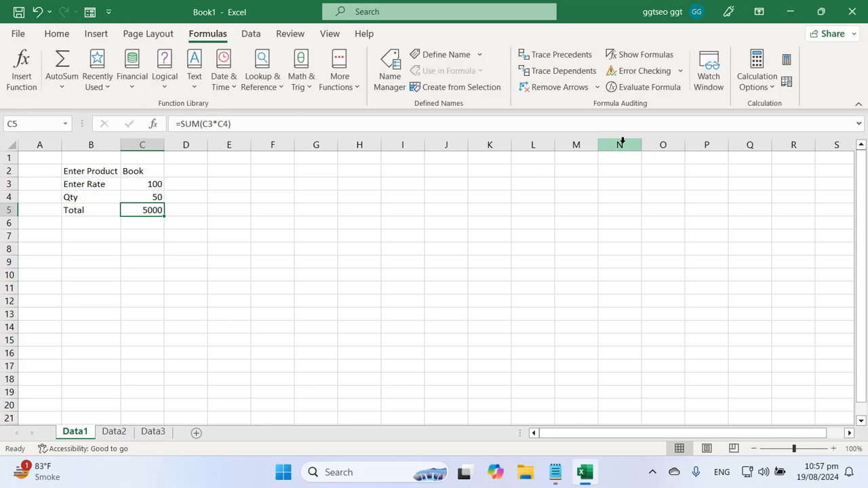
pyautogui.click(709, 76)
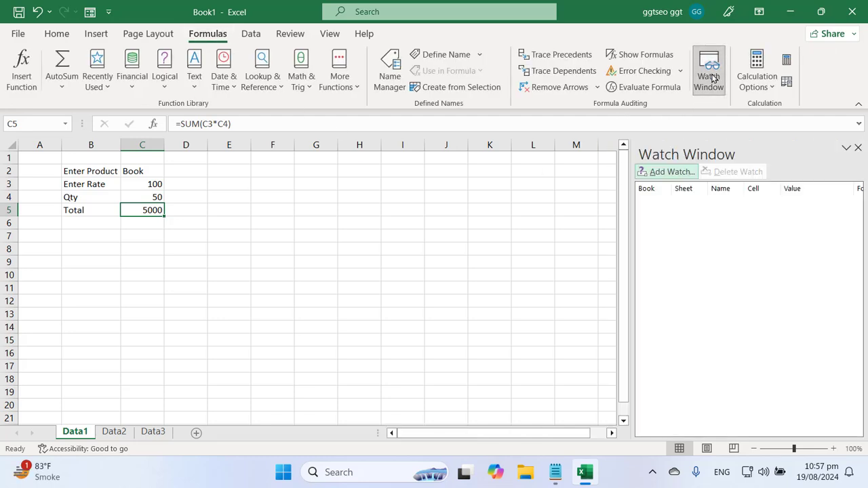
pyautogui.click(142, 208)
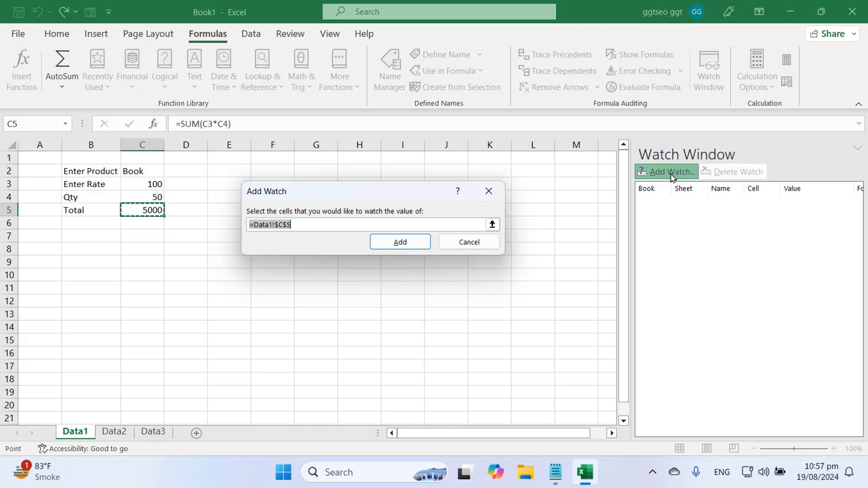
pyautogui.click(407, 243)
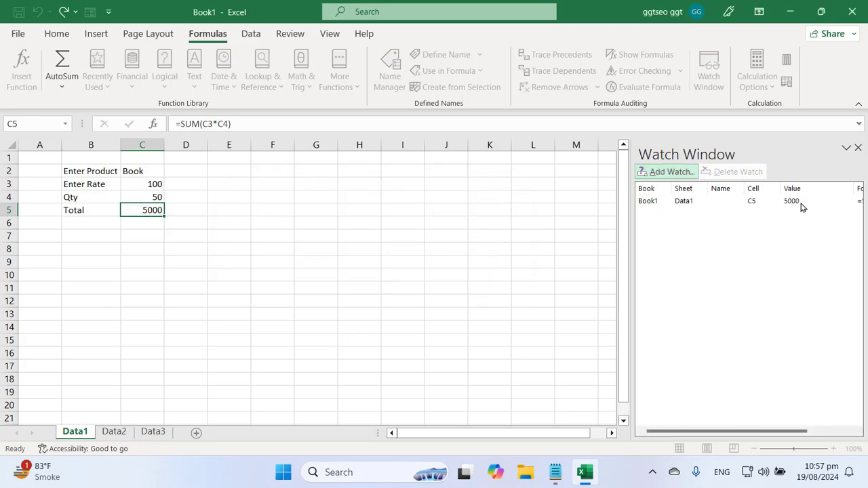
pyautogui.click(799, 202)
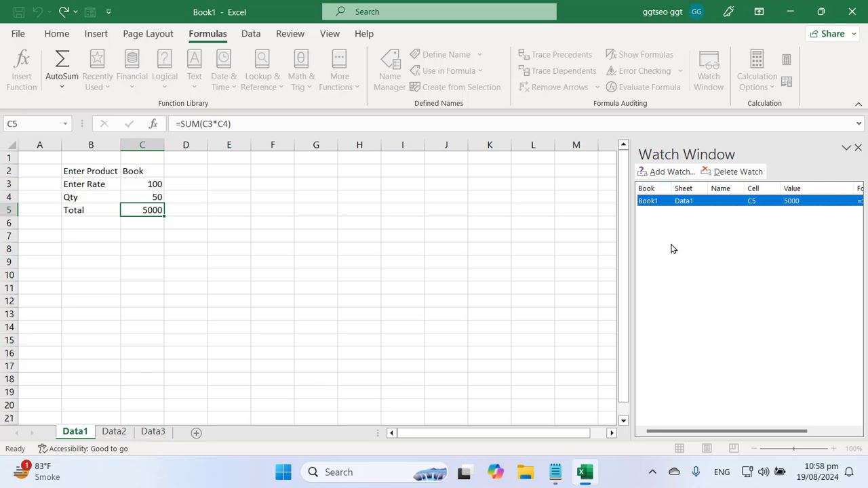
# Add watches on the C5 totals of Data2 and Data3
pyautogui.click(113, 431)
pyautogui.click(144, 210)
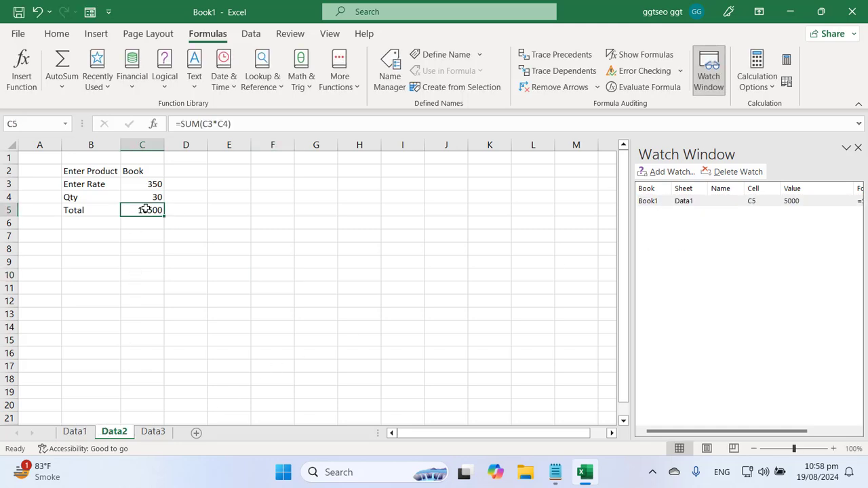
pyautogui.click(664, 173)
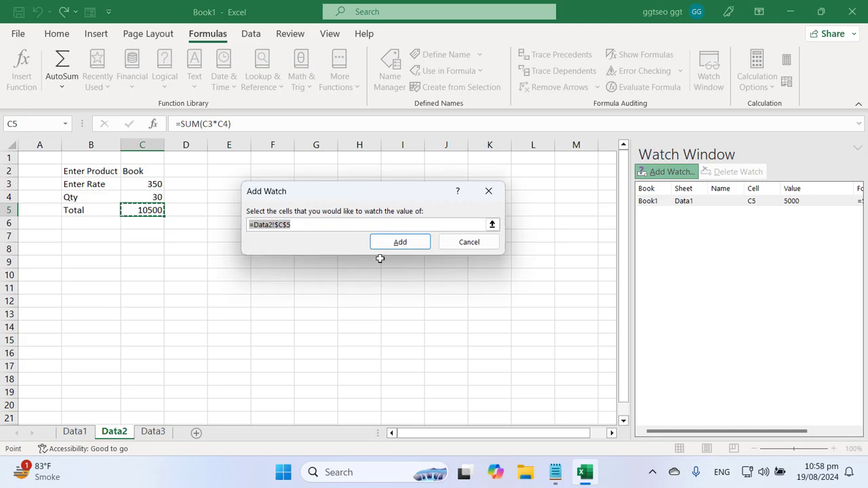
pyautogui.click(400, 241)
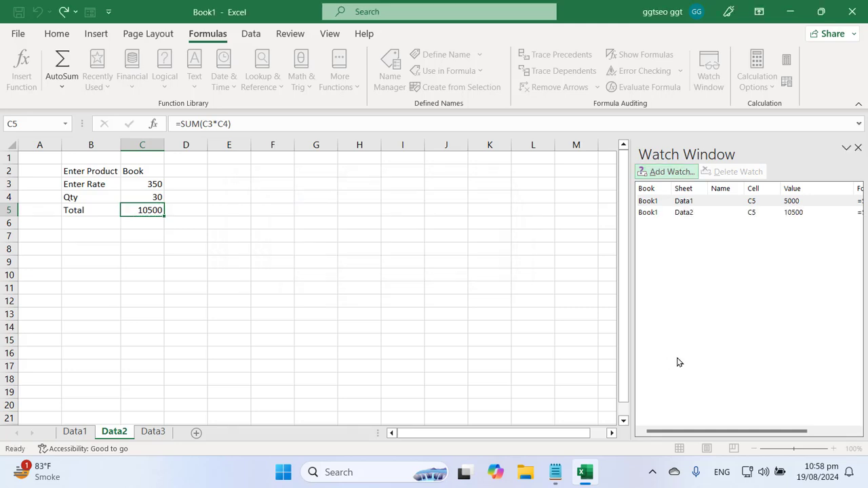
pyautogui.click(150, 432)
pyautogui.click(134, 212)
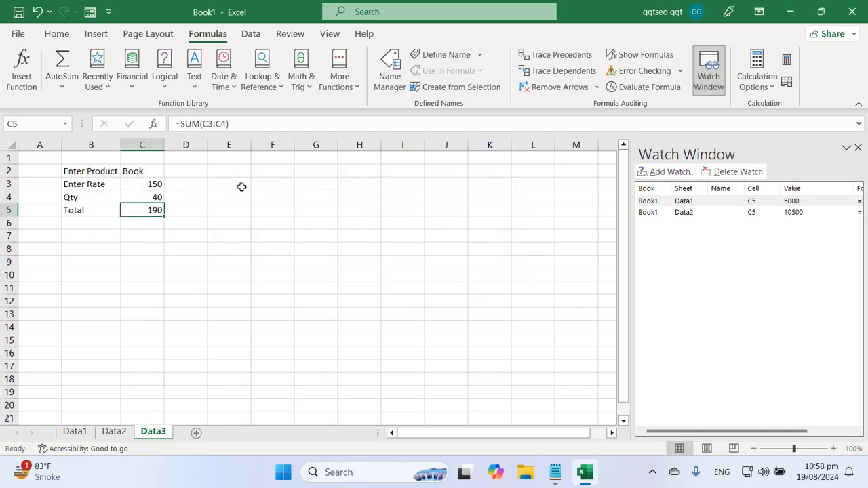
pyautogui.click(666, 172)
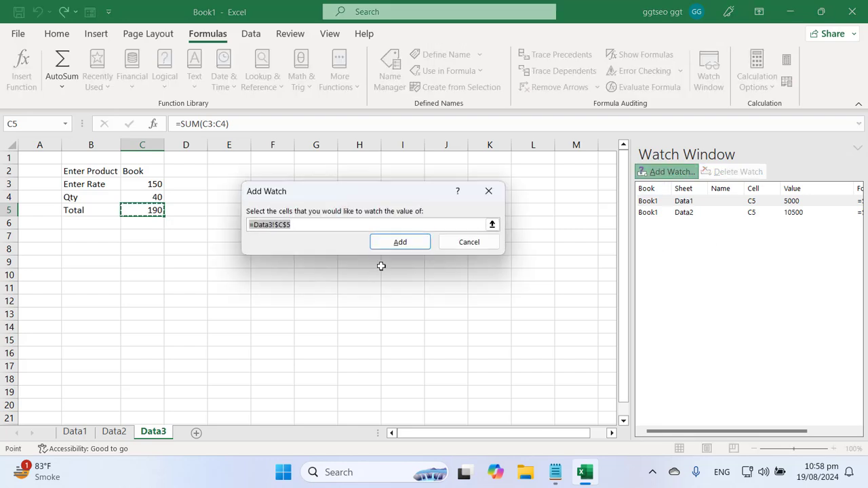
pyautogui.click(396, 244)
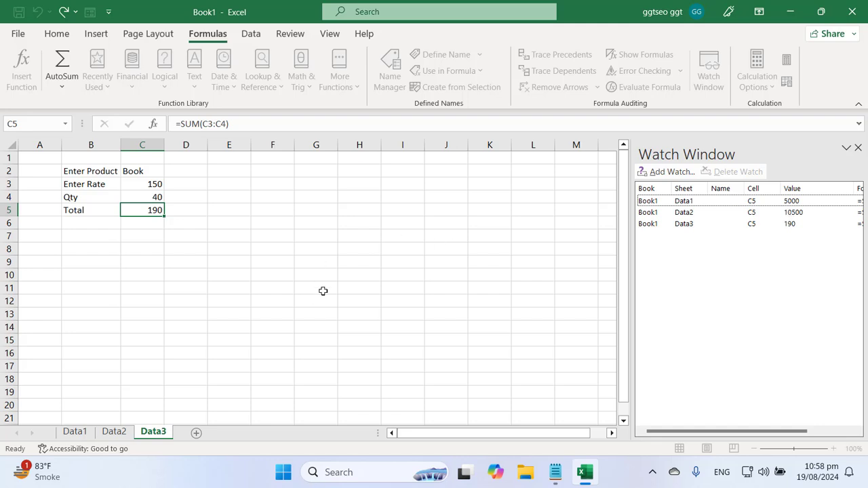
# Check the watched totals against Data1's C5, ending on the Data2 sheet
pyautogui.click(75, 432)
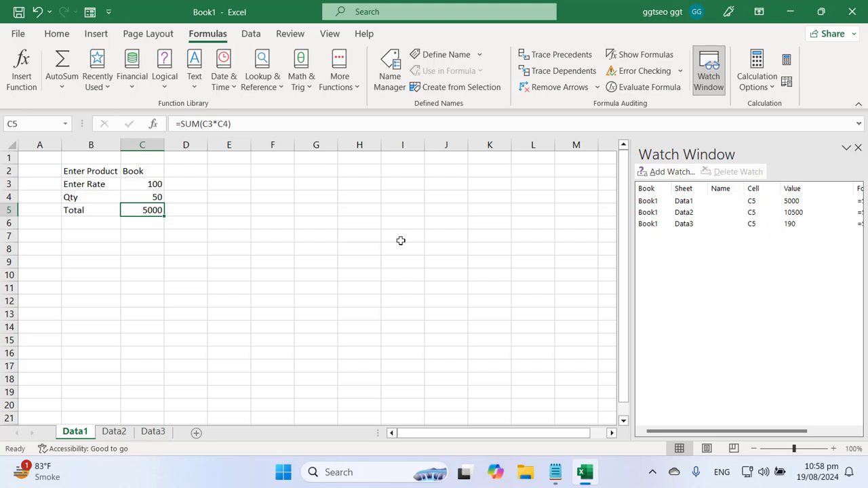
pyautogui.click(783, 223)
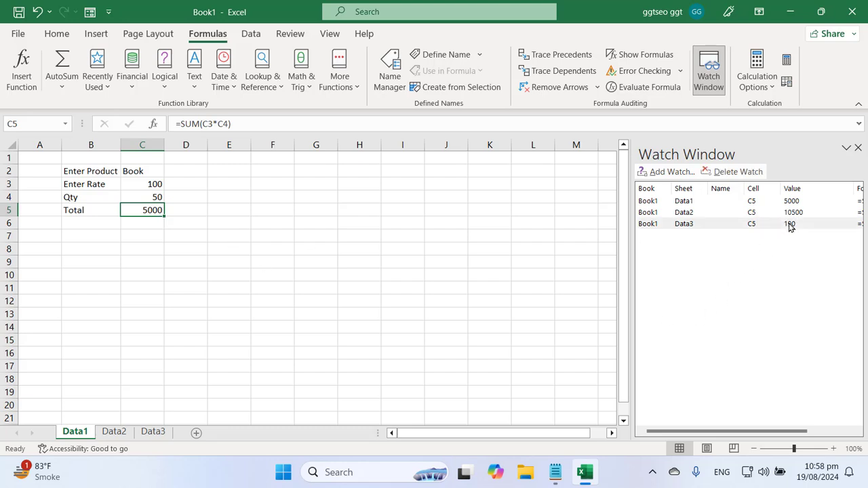
pyautogui.click(255, 300)
pyautogui.click(143, 211)
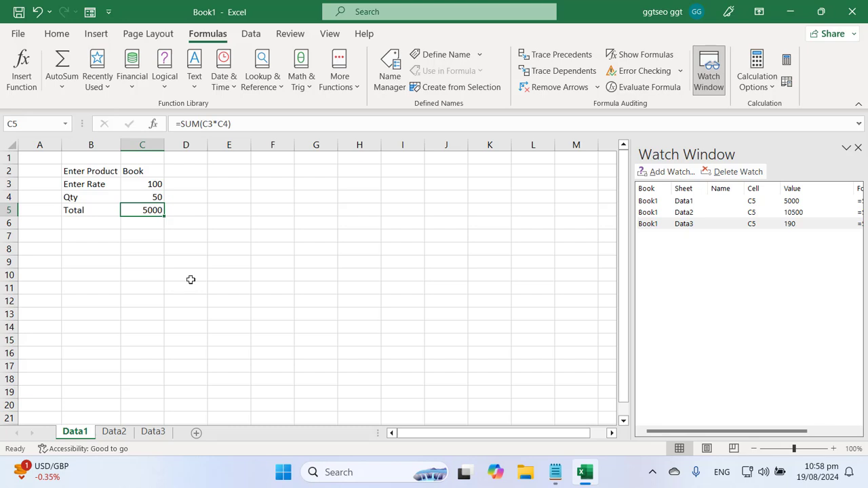
pyautogui.click(115, 432)
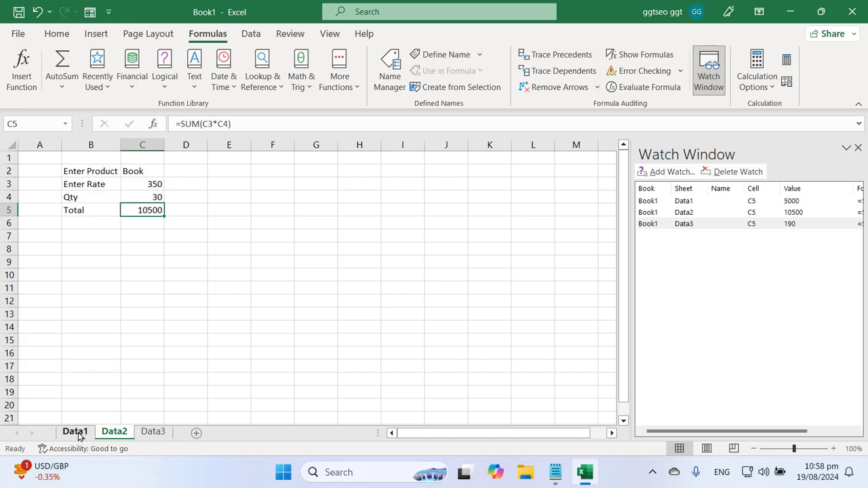
# Append +Data1!C5 to Data2's C5 formula, making its total 15500
pyautogui.doubleClick(146, 211)
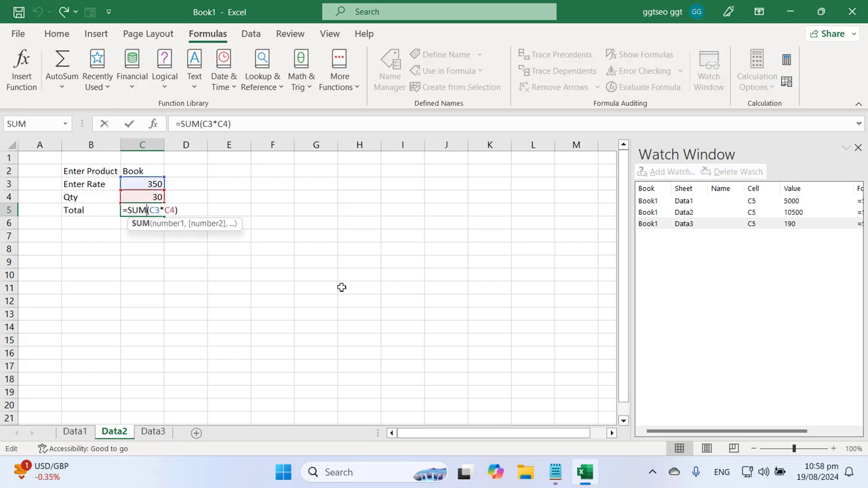
pyautogui.press('Right')
pyautogui.press('Right')
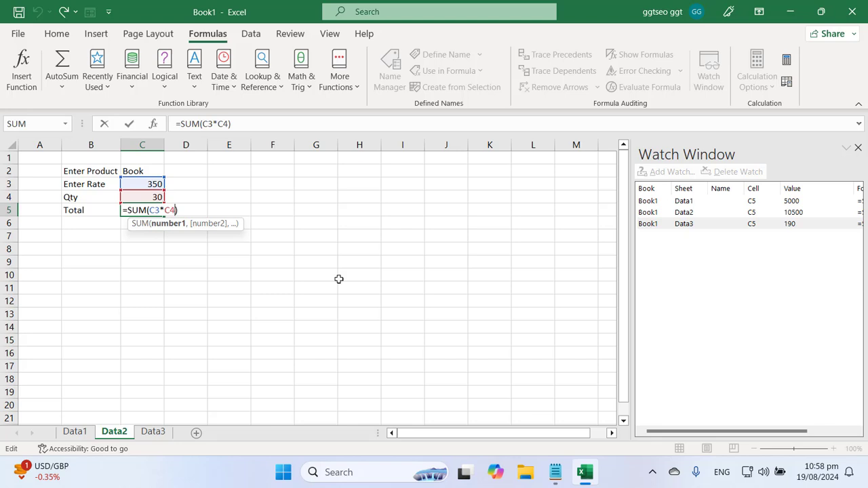
pyautogui.write('+')
pyautogui.click(74, 433)
pyautogui.click(142, 209)
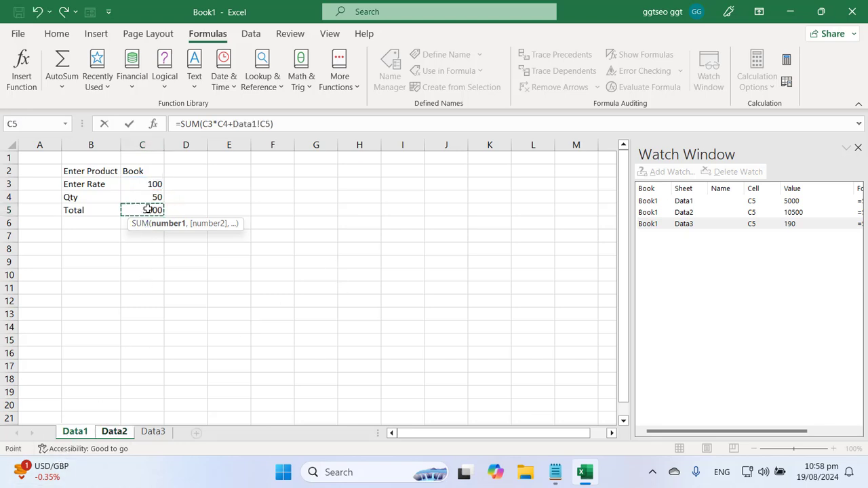
pyautogui.press('Return')
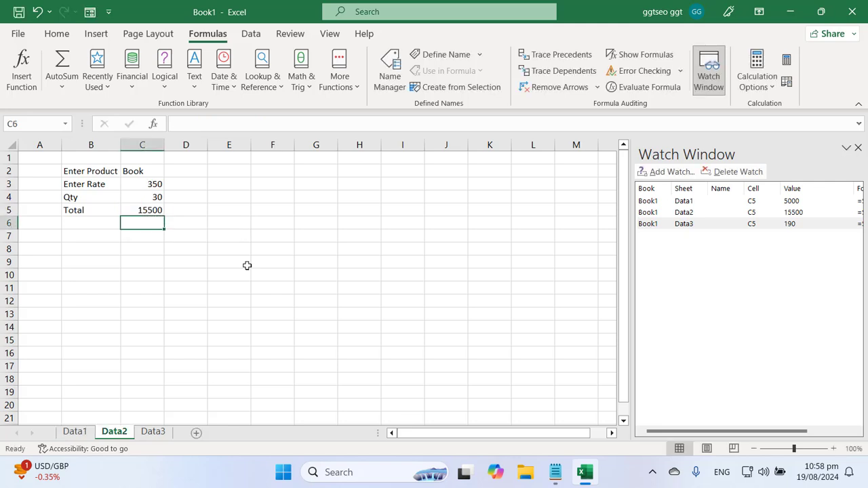
# Append +Data1!C5 to Data3's C5 formula, making its total 10190
pyautogui.click(155, 431)
pyautogui.doubleClick(161, 211)
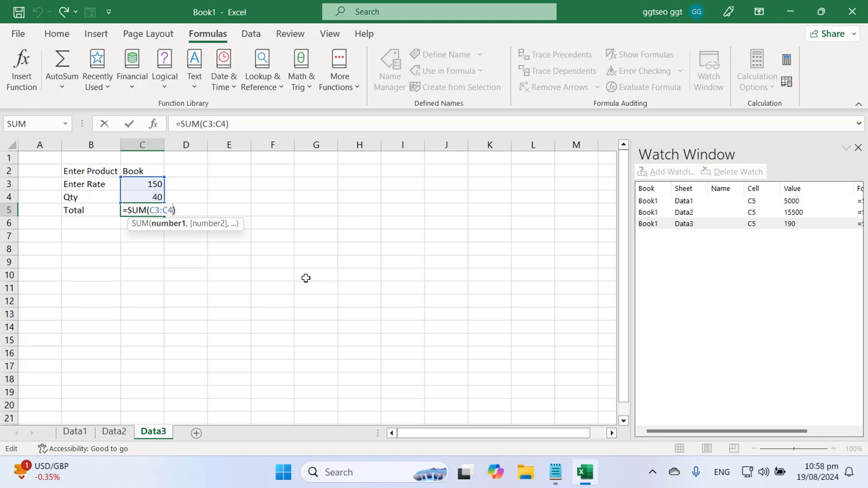
pyautogui.write('+')
pyautogui.click(86, 433)
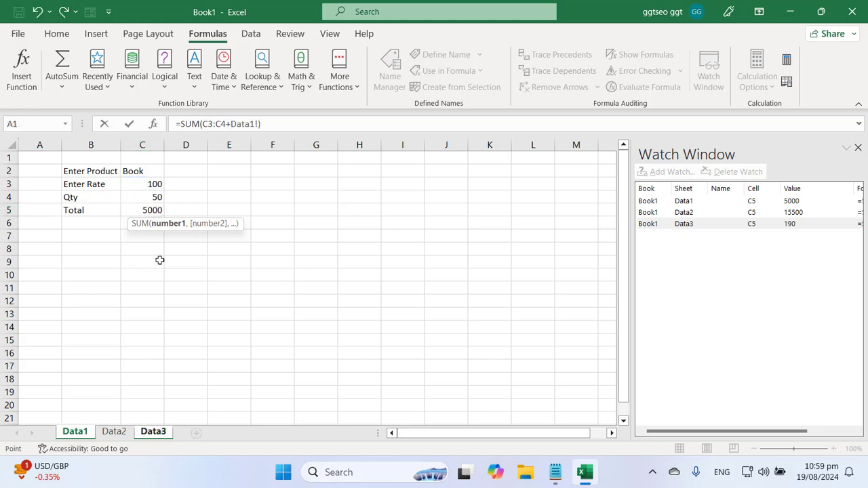
pyautogui.click(150, 210)
pyautogui.press('Return')
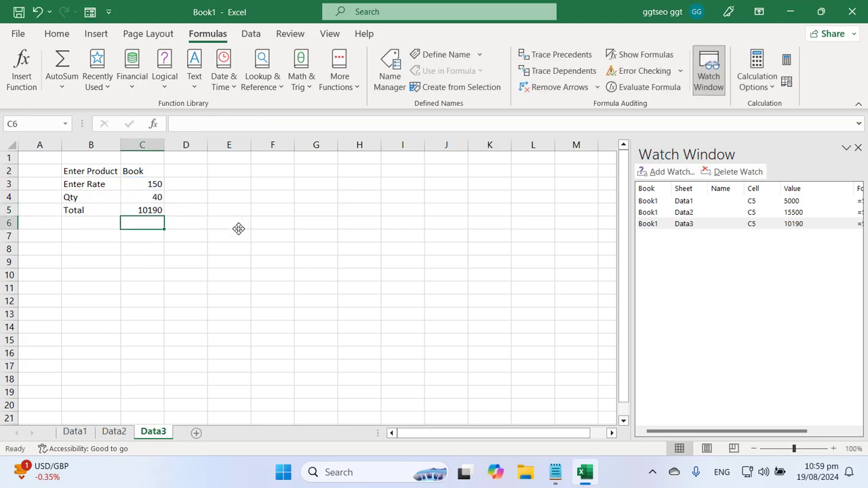
pyautogui.click(145, 209)
# On Data1 enter Qty 100 and Rate 500 for a 50000 total, then show the notes
pyautogui.click(71, 433)
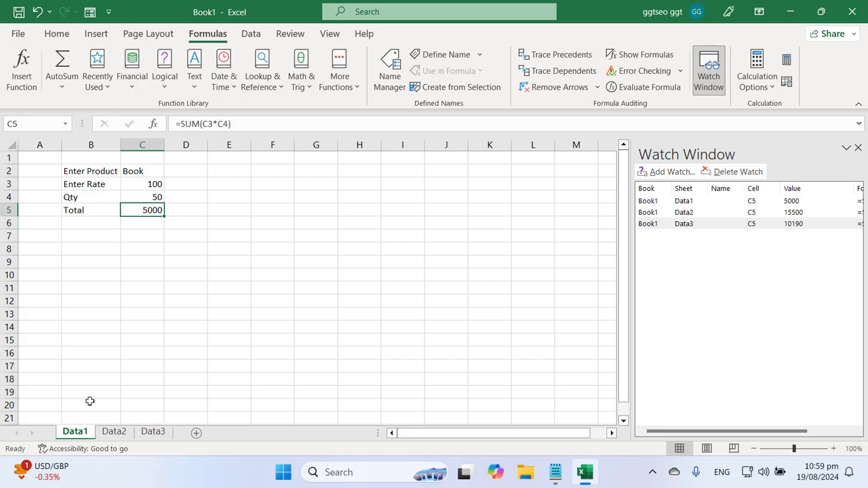
pyautogui.click(228, 285)
pyautogui.click(154, 198)
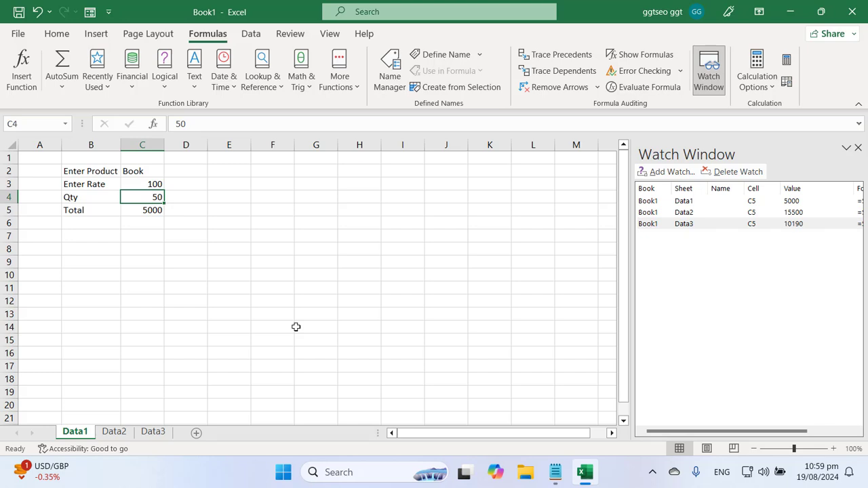
pyautogui.write('100')
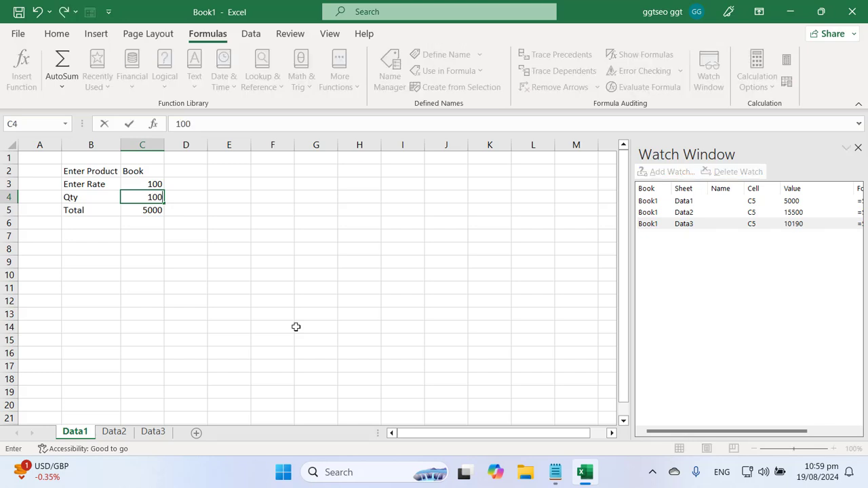
pyautogui.press('Return')
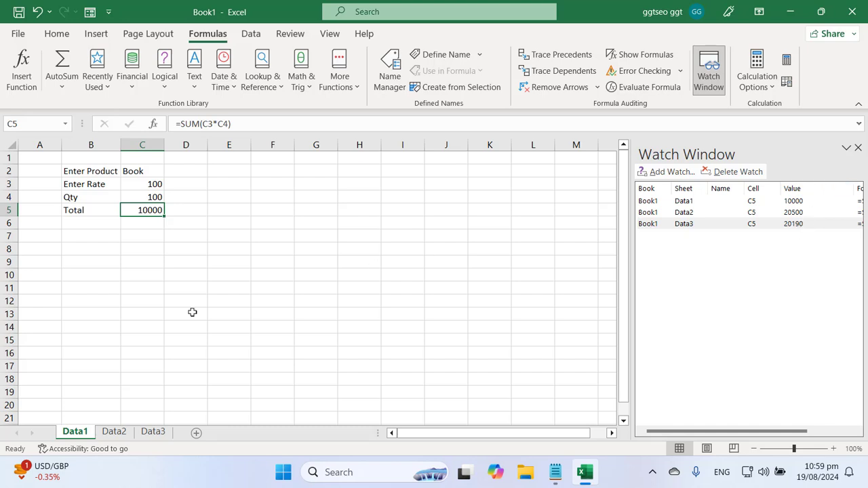
pyautogui.click(152, 196)
pyautogui.click(154, 183)
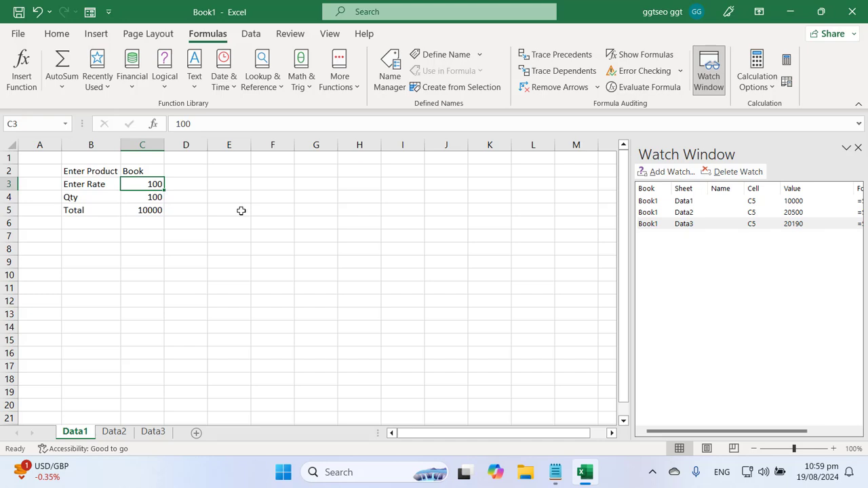
pyautogui.write('500')
pyautogui.press('Return')
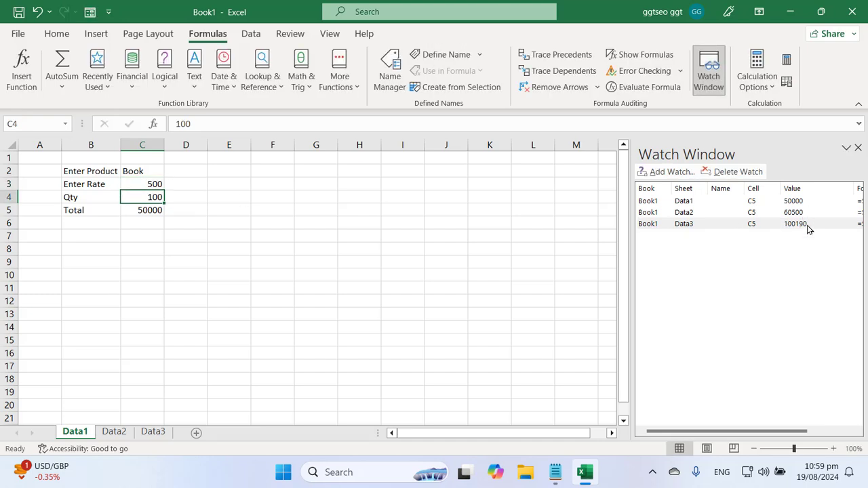
pyautogui.click(555, 472)
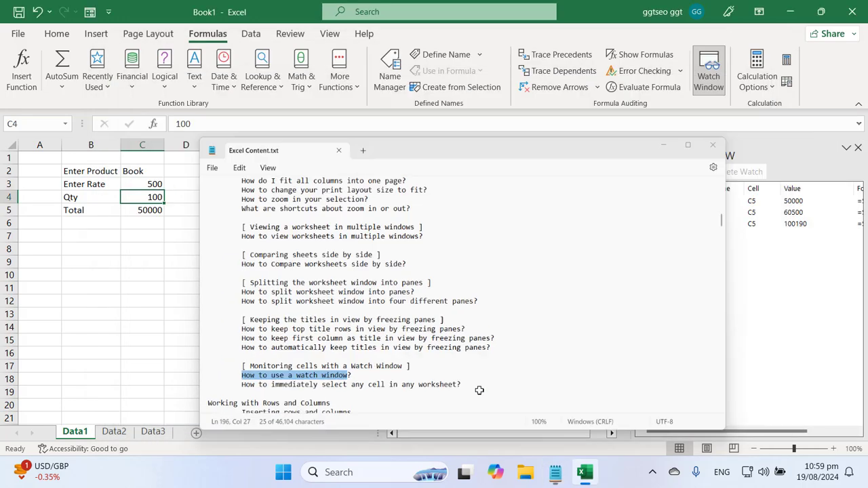
# Minimize the Excel Content notes to return to the Book1 workbook
pyautogui.click(555, 472)
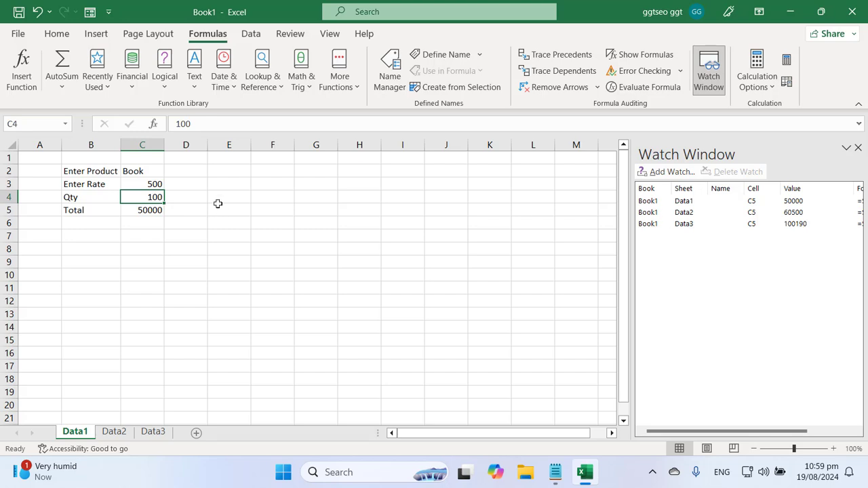
# Enter 50 for both Rate (C3) and Qty (C4) on Data1, then check Data2's total
pyautogui.click(151, 185)
pyautogui.write('50')
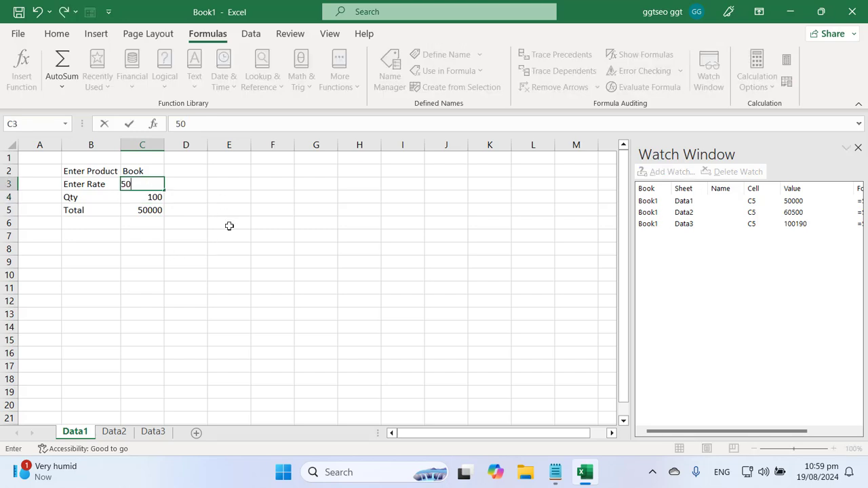
pyautogui.press('Return')
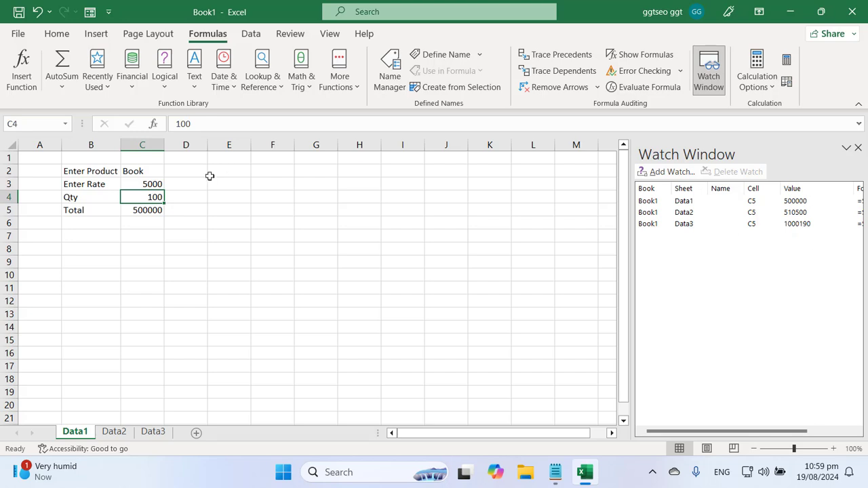
pyautogui.click(158, 184)
pyautogui.write('50')
pyautogui.press('Return')
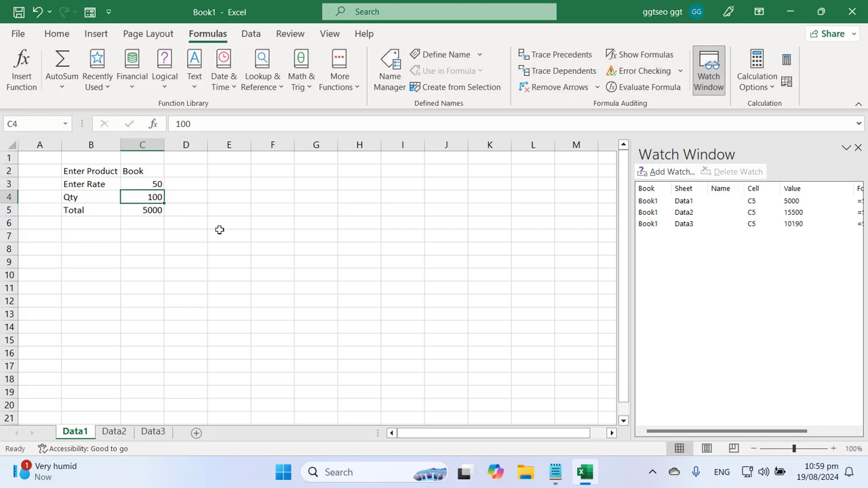
pyautogui.write('50')
pyautogui.press('Return')
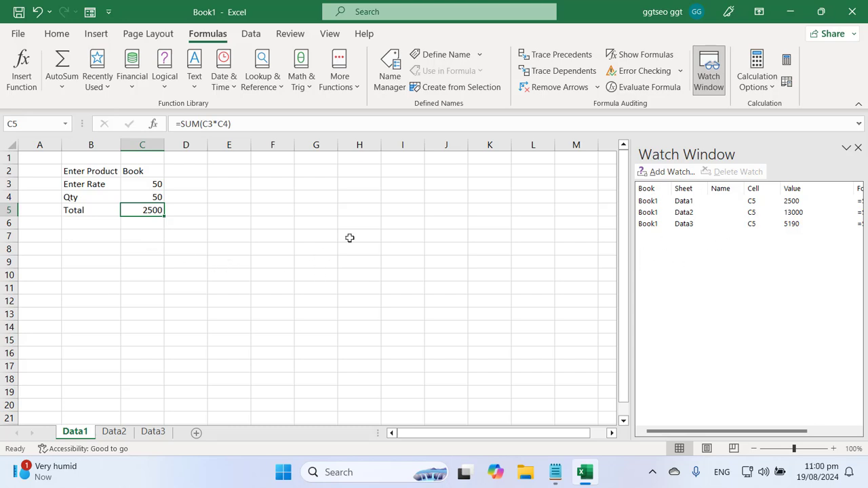
pyautogui.click(115, 434)
pyautogui.click(76, 434)
pyautogui.click(550, 472)
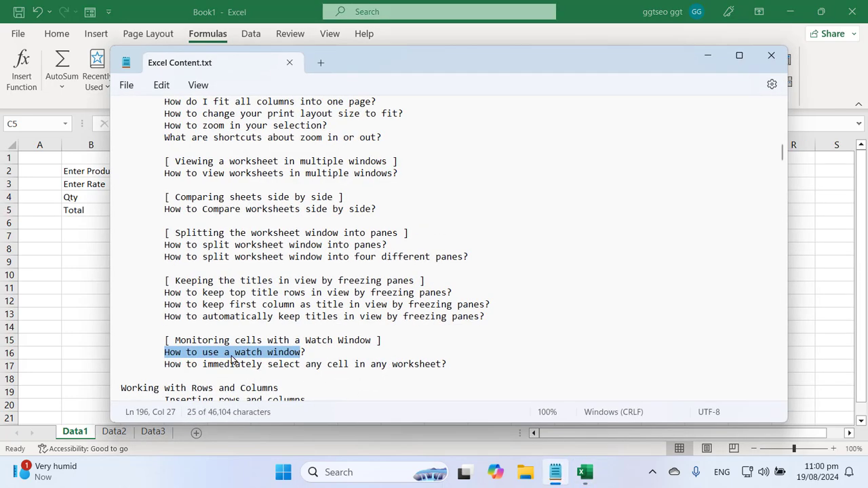
pyautogui.tripleClick(234, 358)
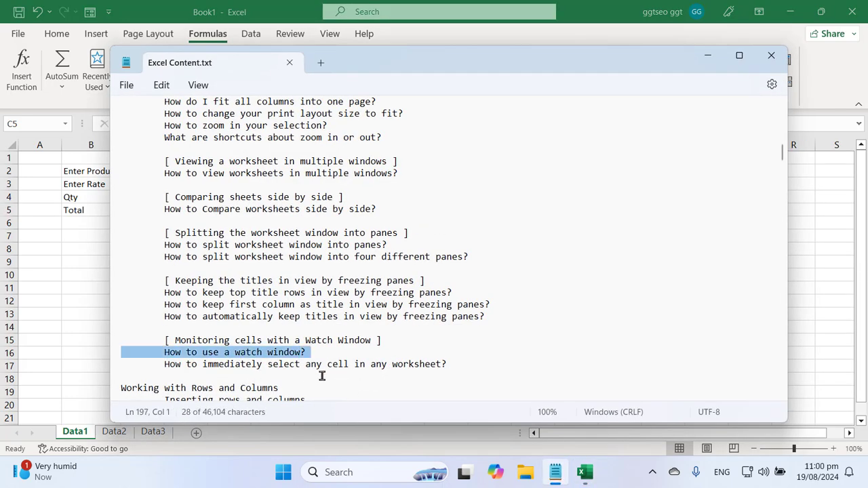
pyautogui.tripleClick(251, 367)
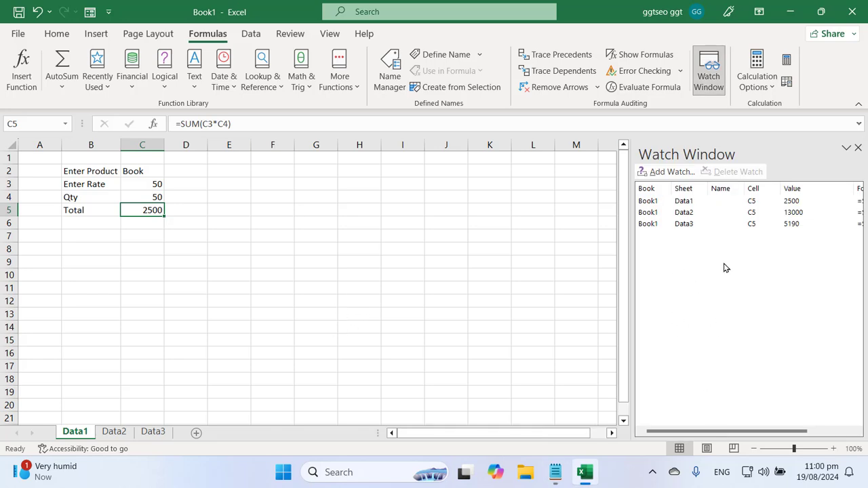
# Jump between the watched C5 totals of Data1, Data2 and Data3 from the Watch Window
pyautogui.doubleClick(793, 224)
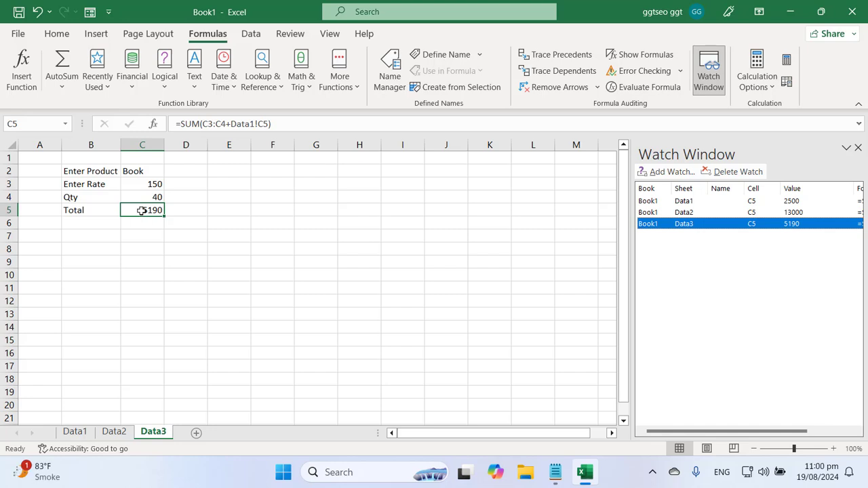
pyautogui.doubleClick(798, 202)
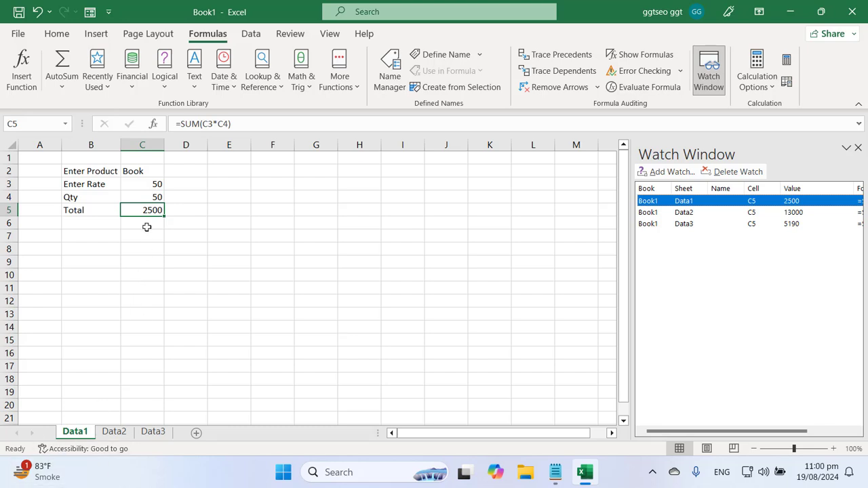
pyautogui.click(514, 350)
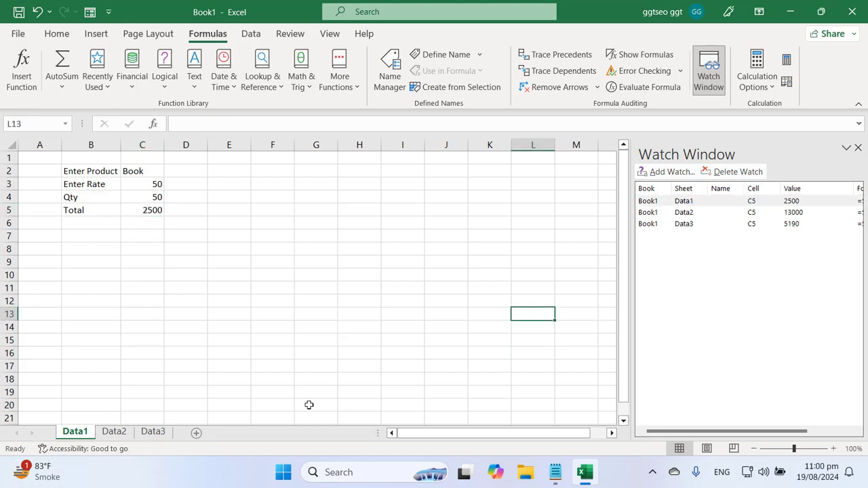
pyautogui.doubleClick(798, 226)
pyautogui.click(519, 342)
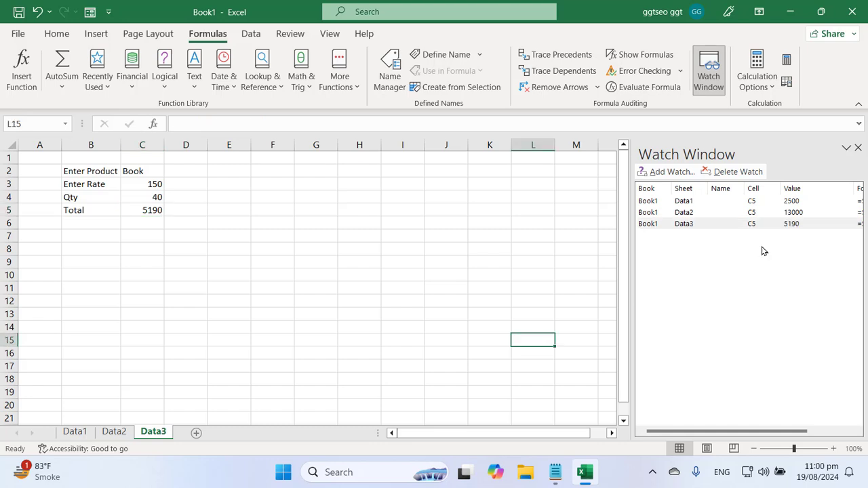
pyautogui.doubleClick(801, 202)
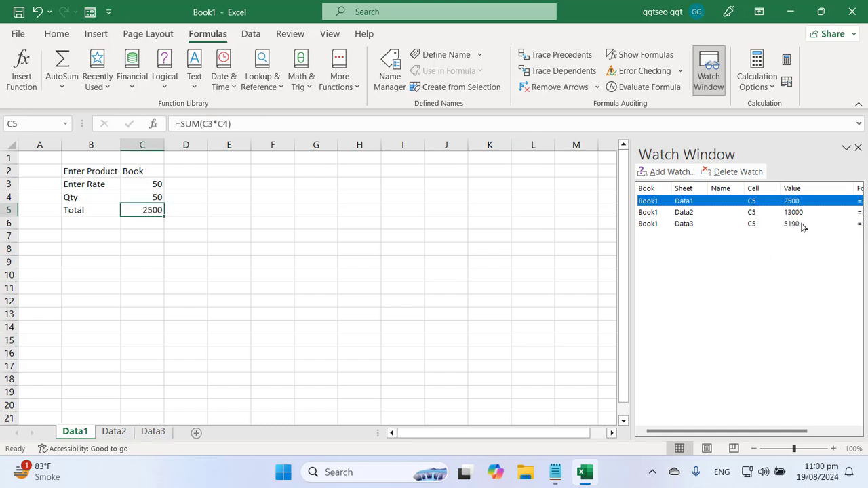
pyautogui.doubleClick(801, 224)
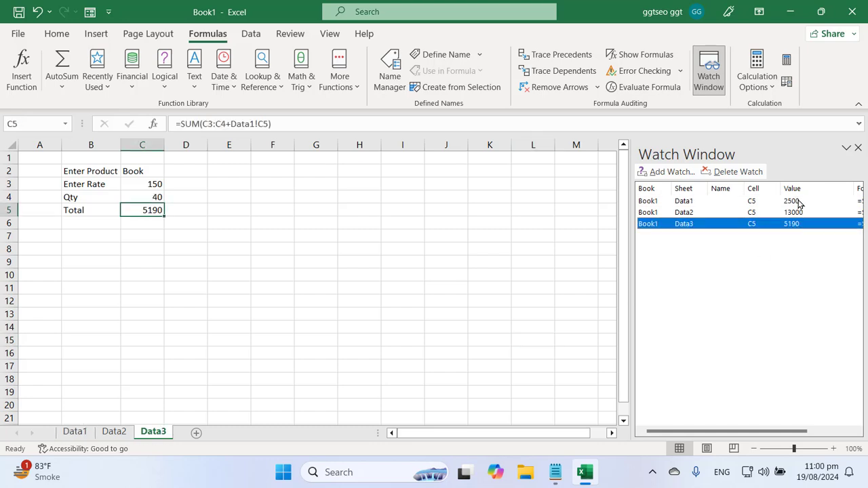
pyautogui.doubleClick(800, 202)
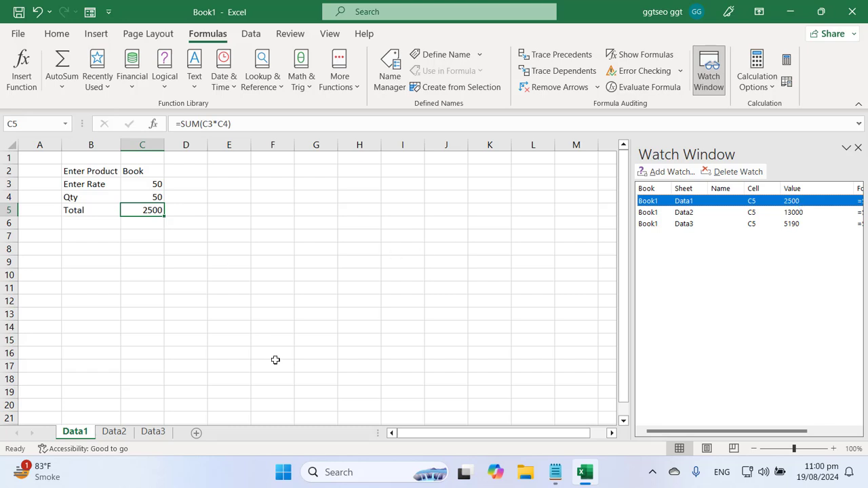
pyautogui.doubleClick(801, 213)
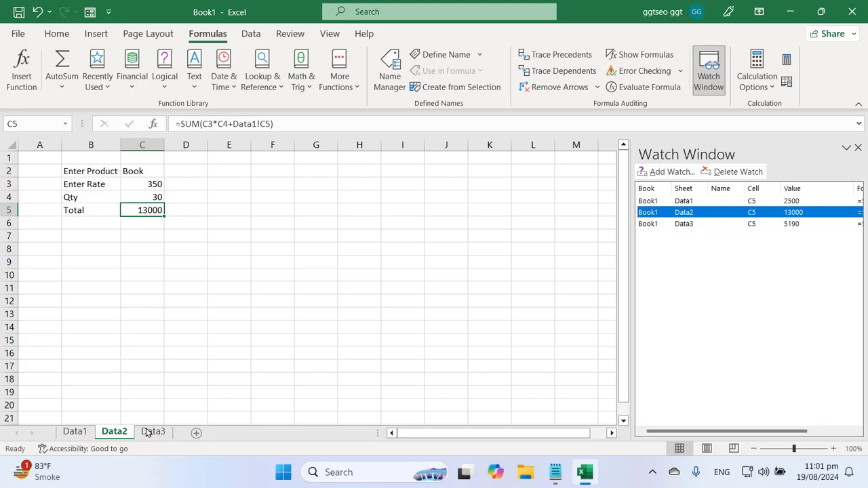
# Jump to Data3's total, then select the notes line about selecting any cell
pyautogui.click(74, 432)
pyautogui.click(145, 185)
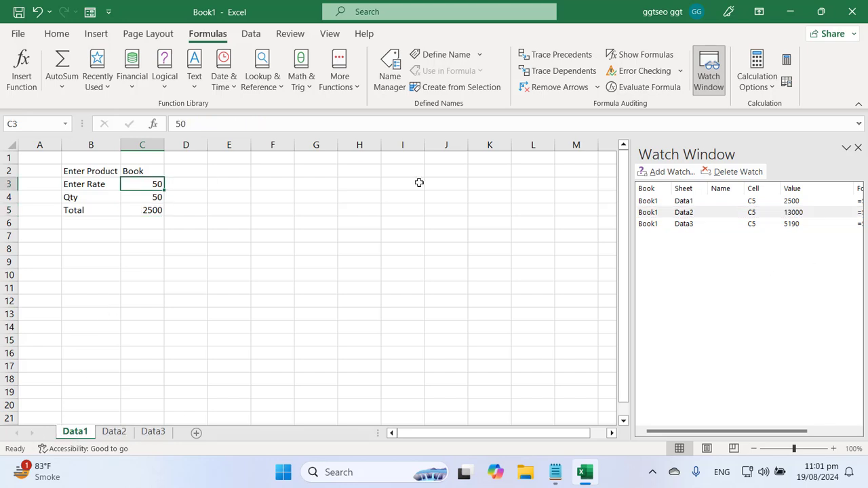
pyautogui.doubleClick(802, 225)
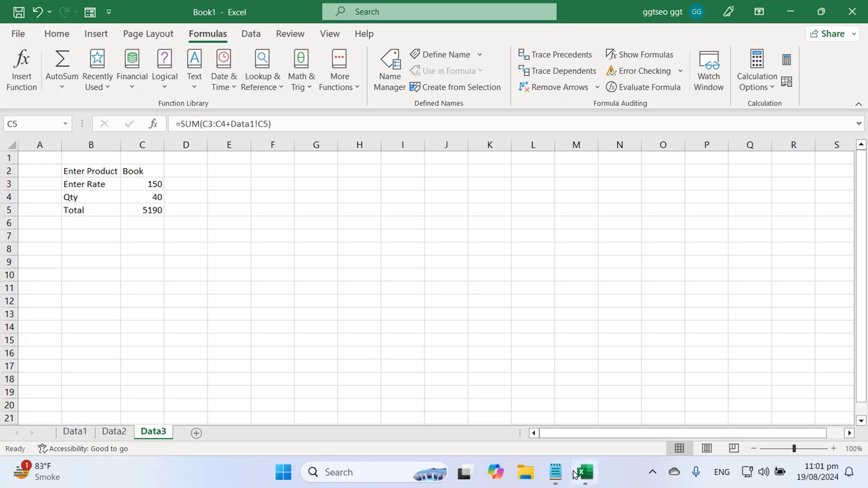
pyautogui.click(554, 473)
pyautogui.tripleClick(301, 364)
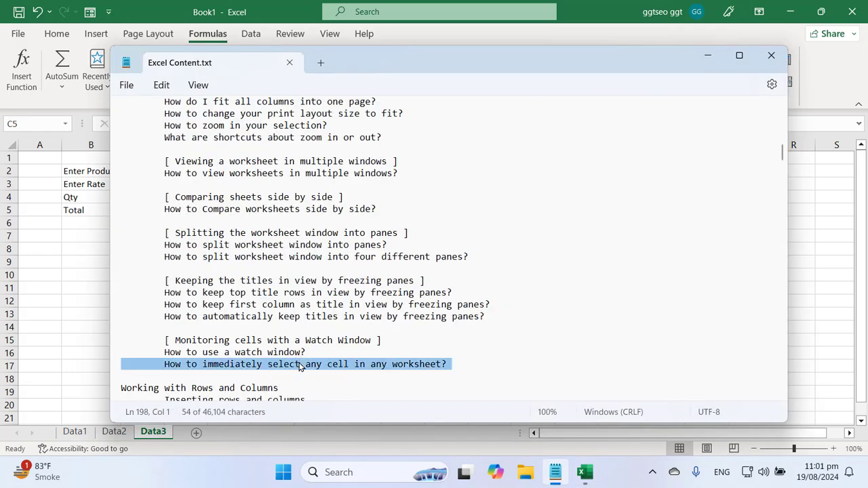